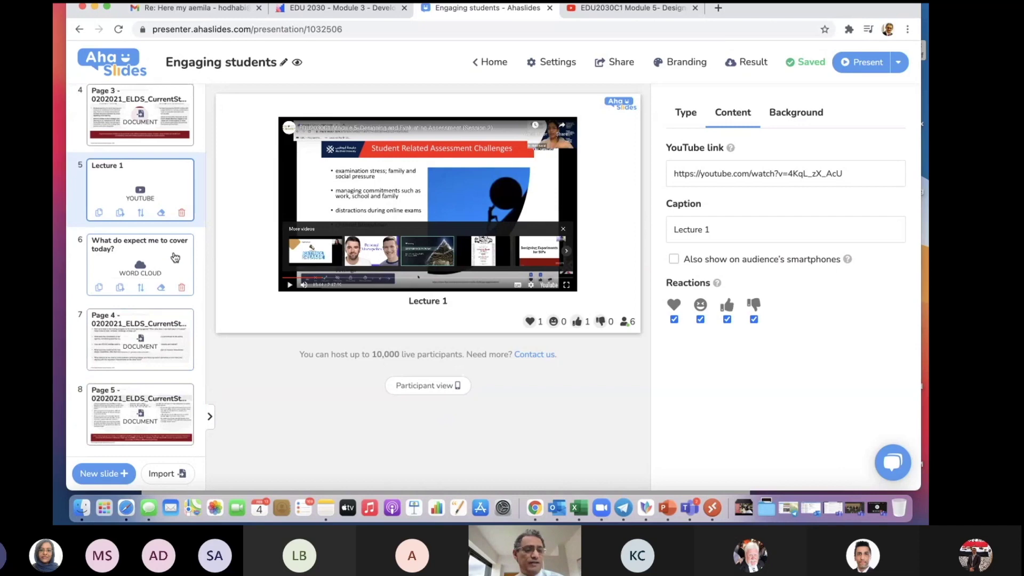
Insert a new multiple choice slide directly after the "Page 4" document slide
click(169, 330)
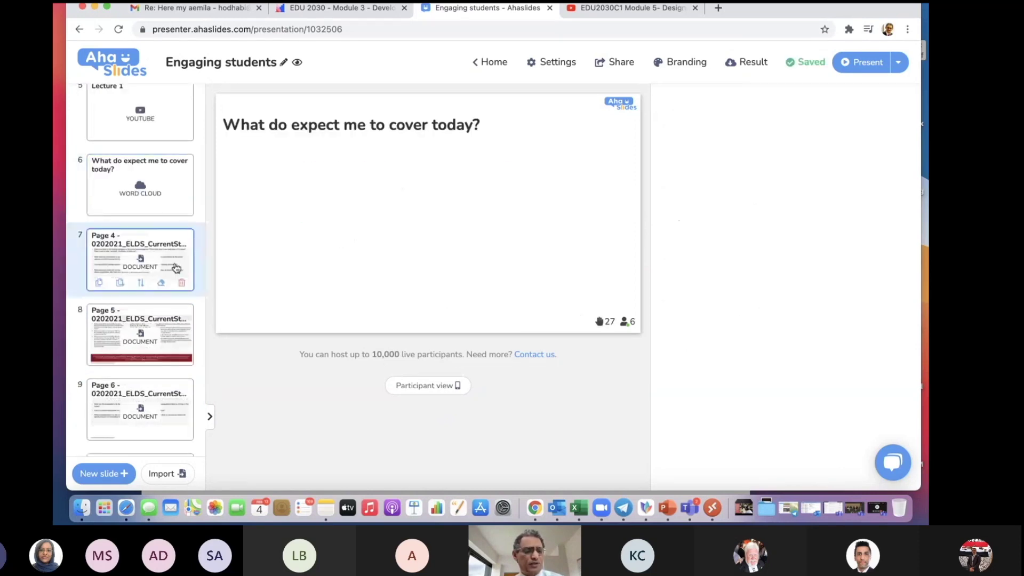
click(104, 474)
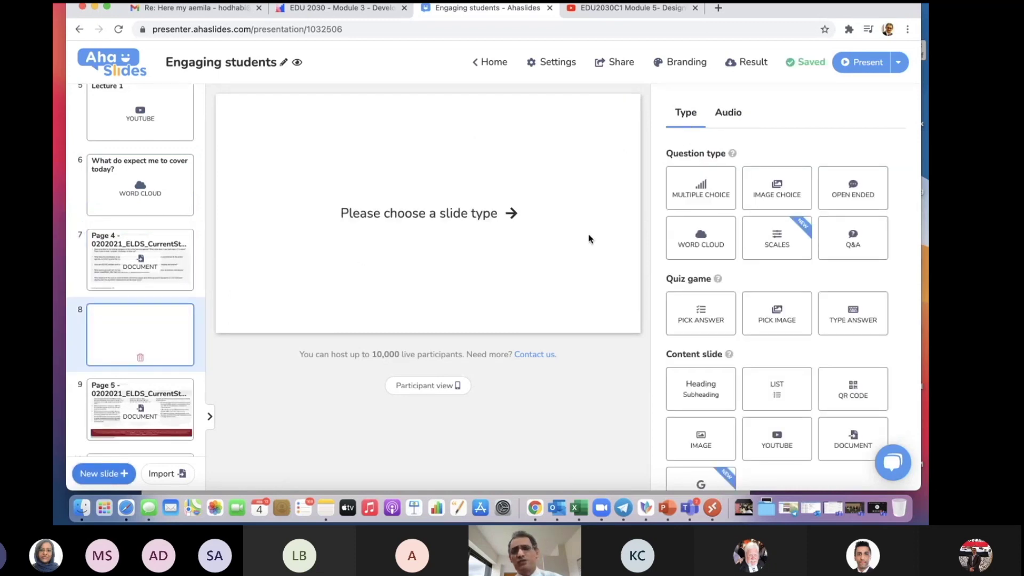
click(691, 201)
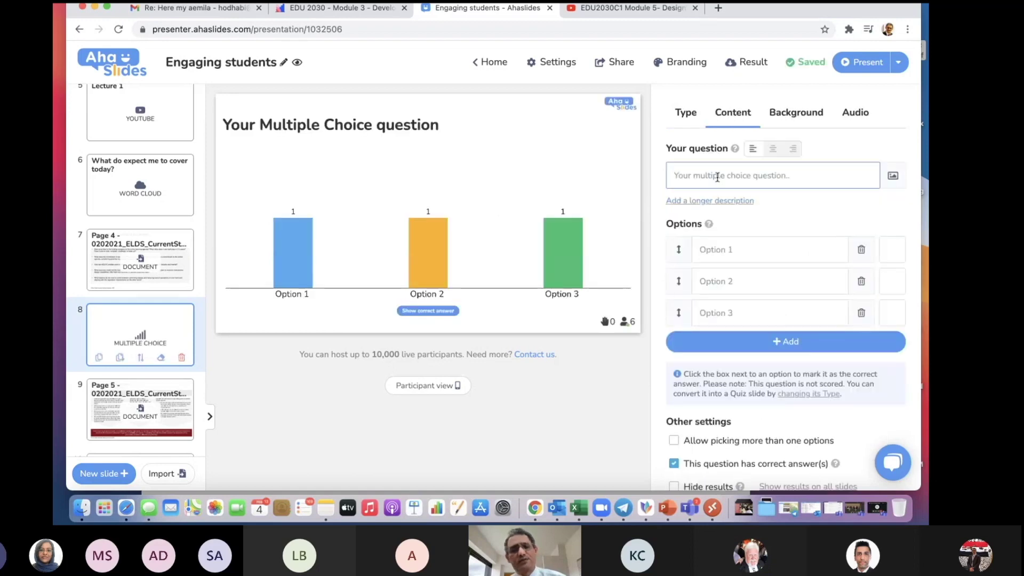
Enter "My name is" as the question of the new multiple choice slide
click(717, 177)
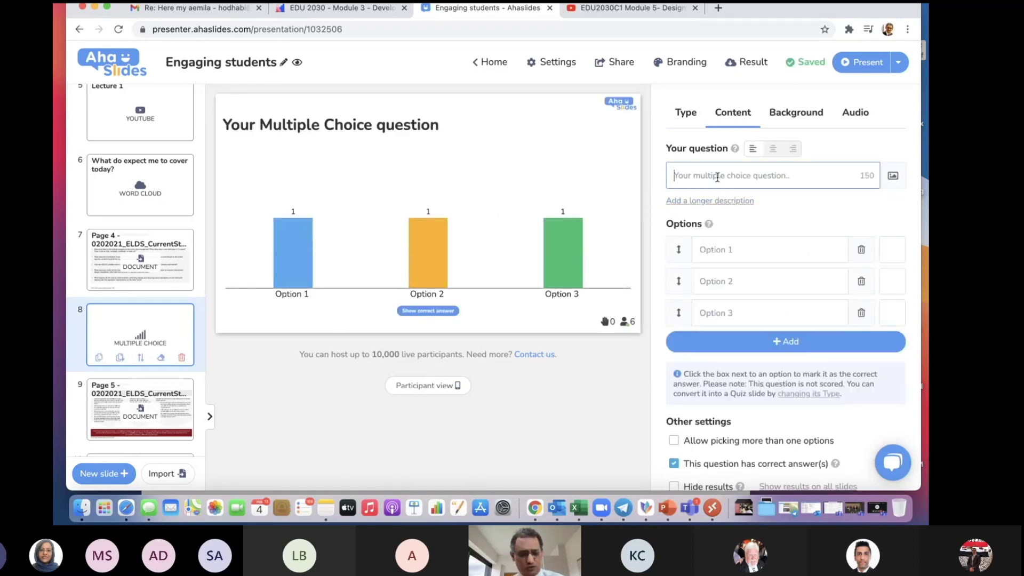
text(C)
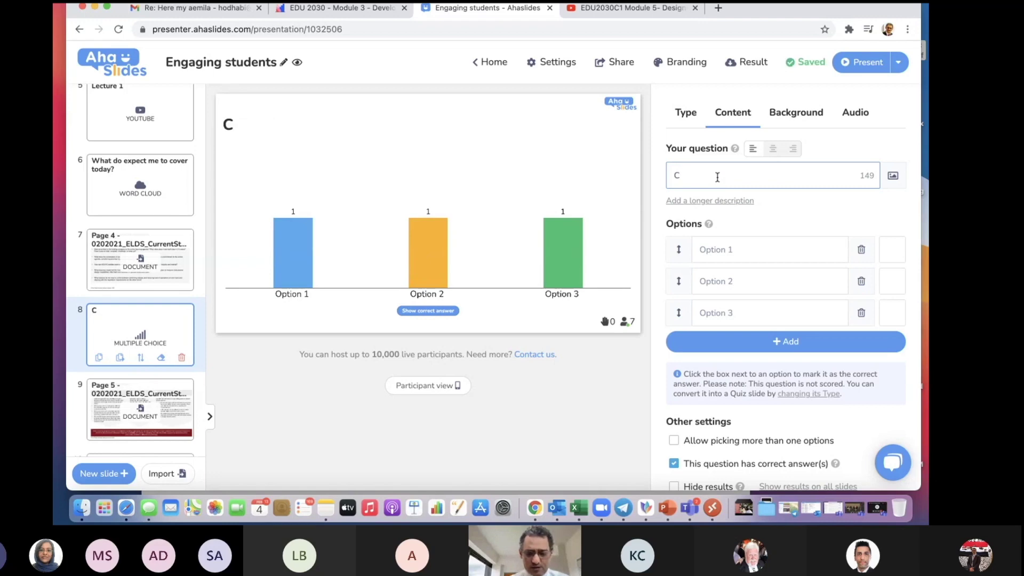
text(apit)
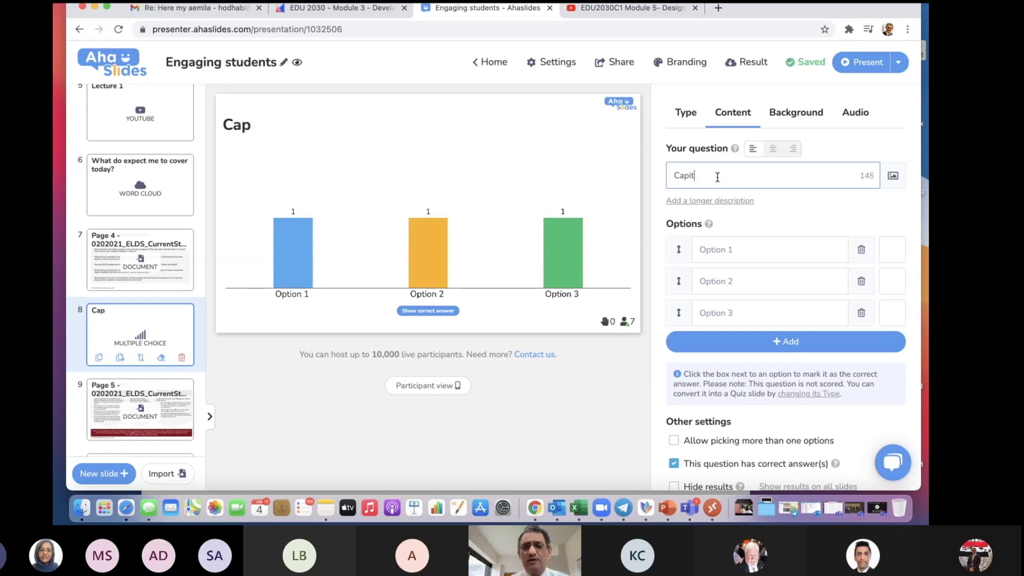
key(BackSpace)
key(BackSpace)
key(BackSpace)
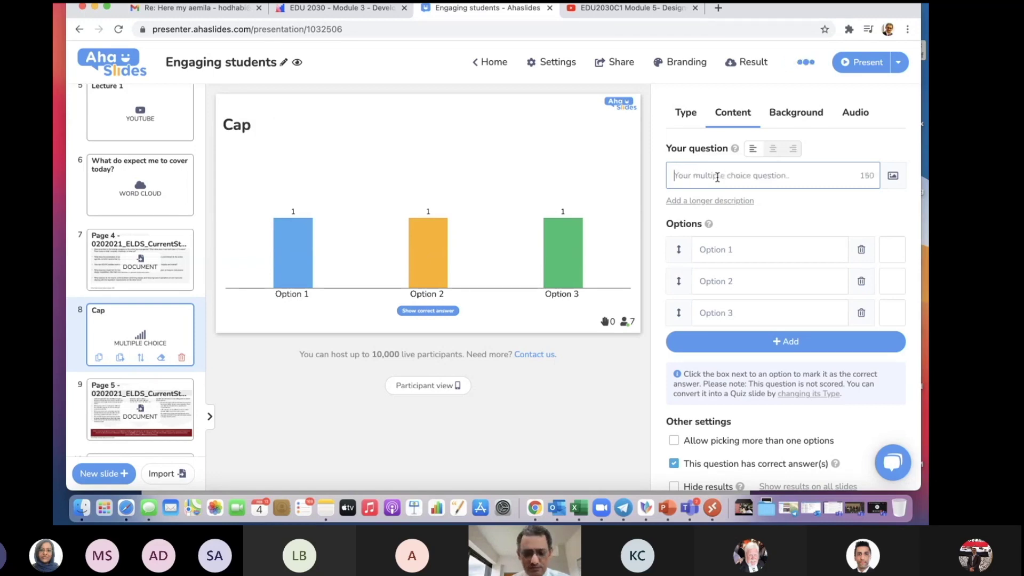
text(The )
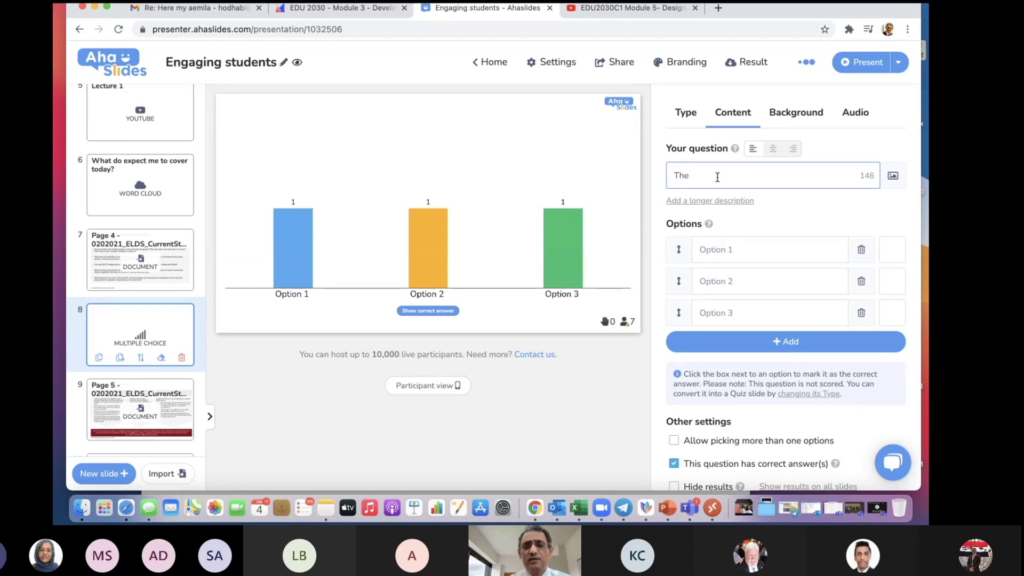
text(p)
key(BackSpace)
key(BackSpace)
key(BackSpace)
key(BackSpace)
key(BackSpace)
text(My n)
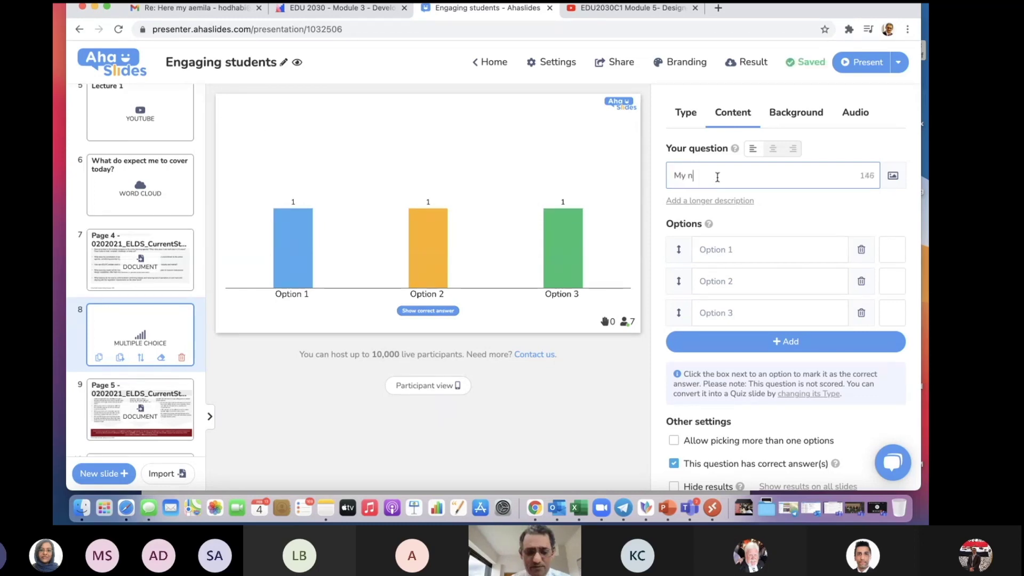
text(ame is)
Fill in the question's three answer options with three different first names
click(743, 251)
text(David)
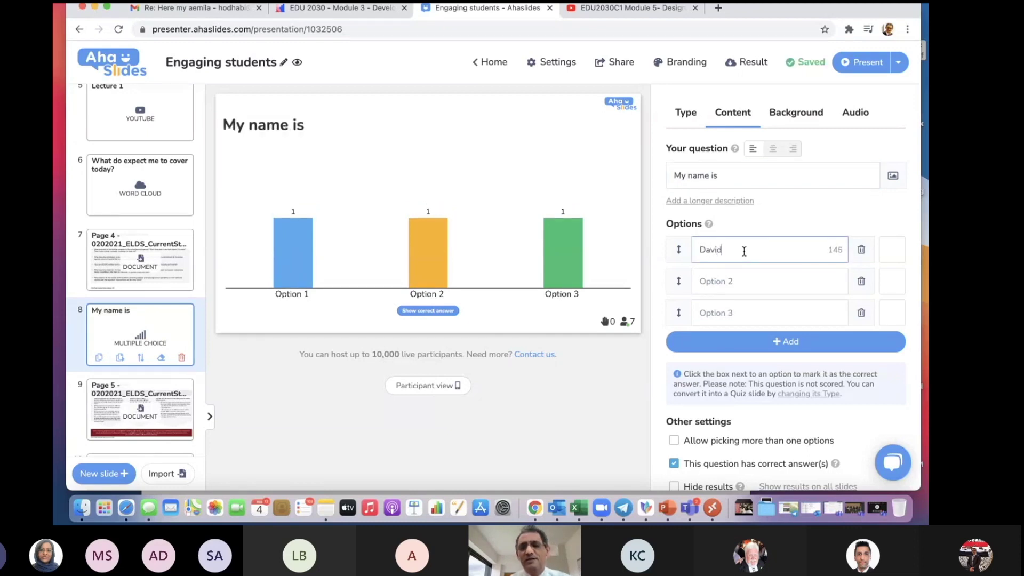
click(736, 278)
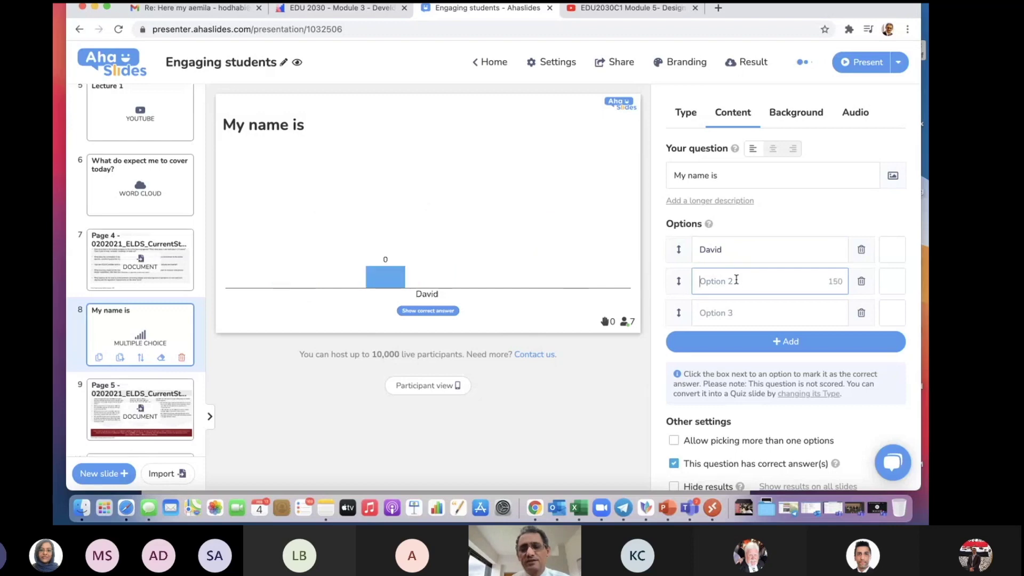
text(Salen)
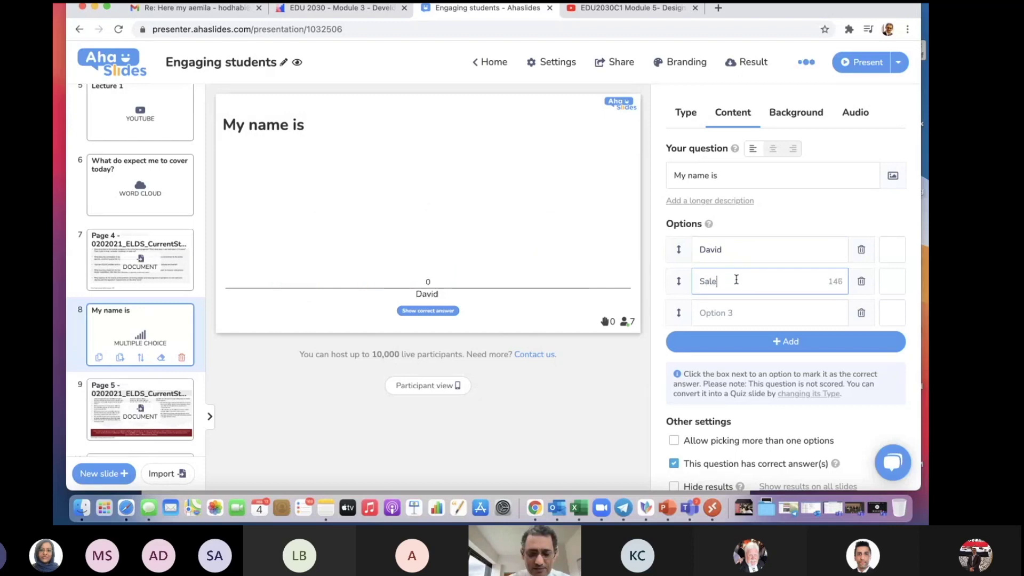
text(m)
click(749, 312)
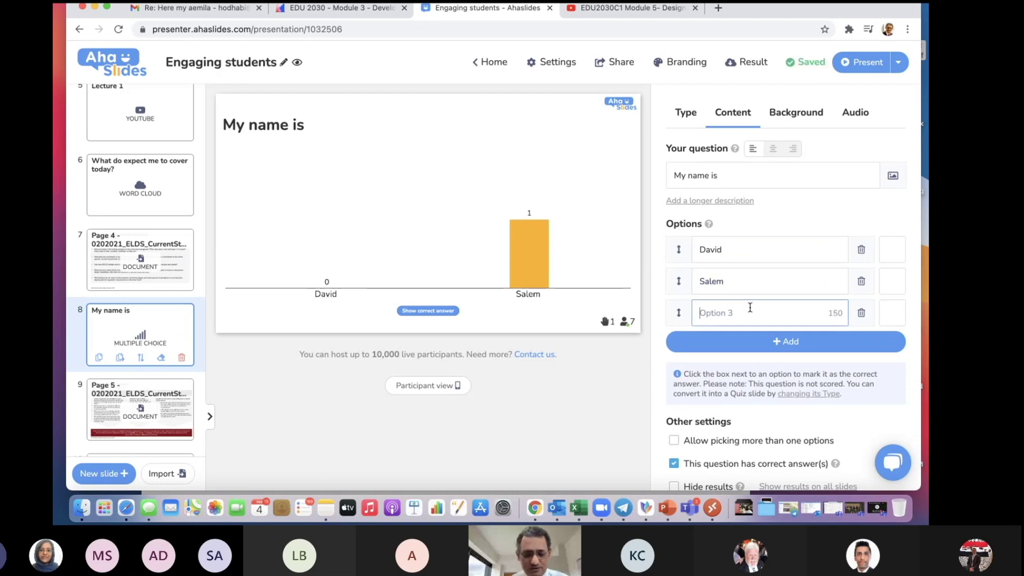
text(Hamad)
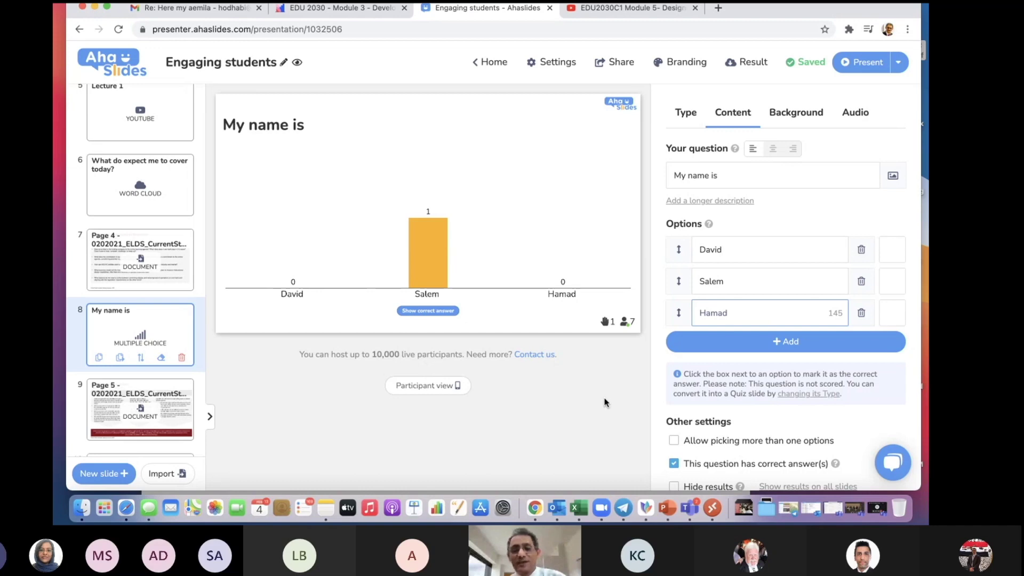
Mark the third answer option as the correct answer
click(888, 320)
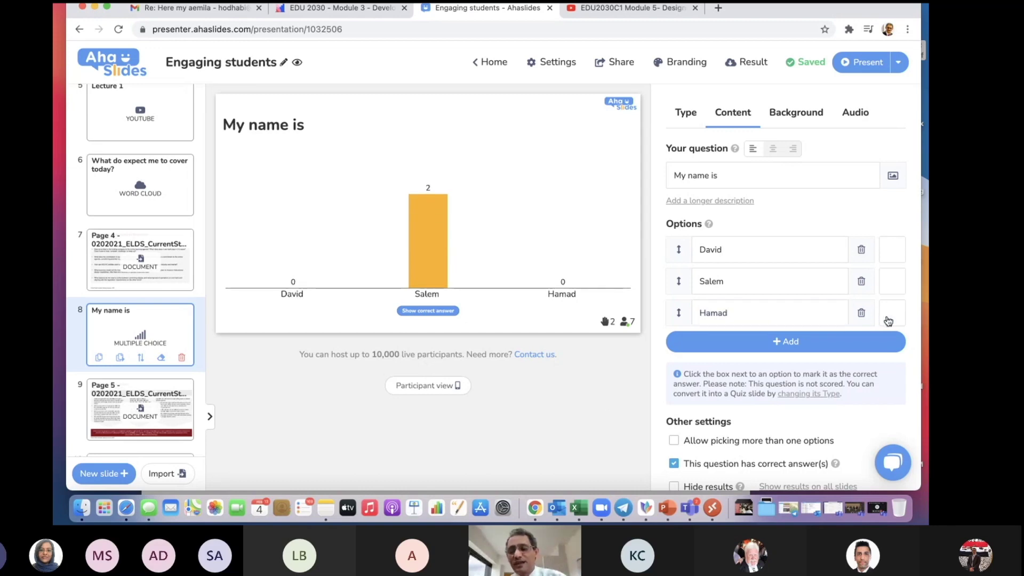
click(890, 319)
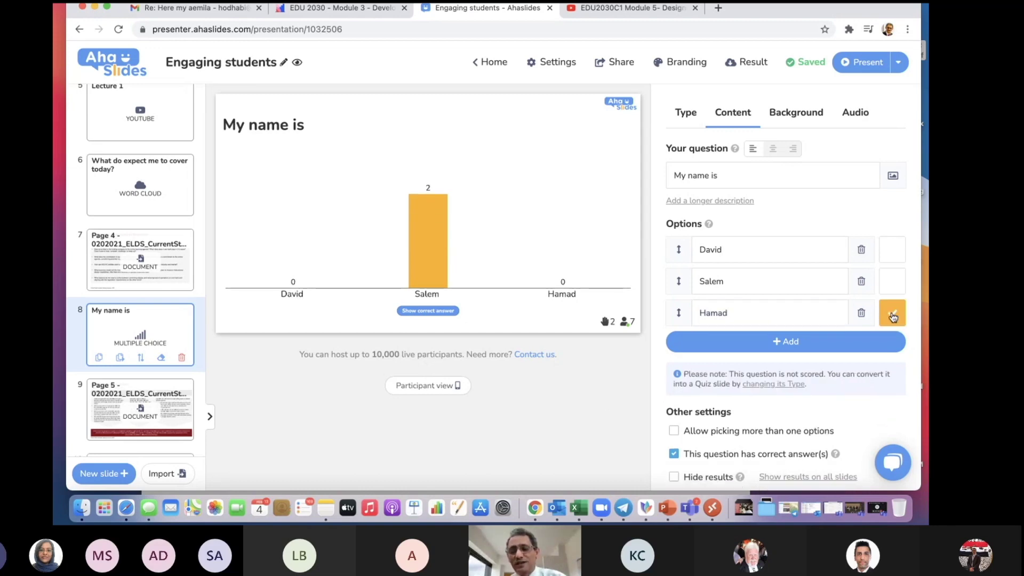
click(892, 318)
click(892, 318)
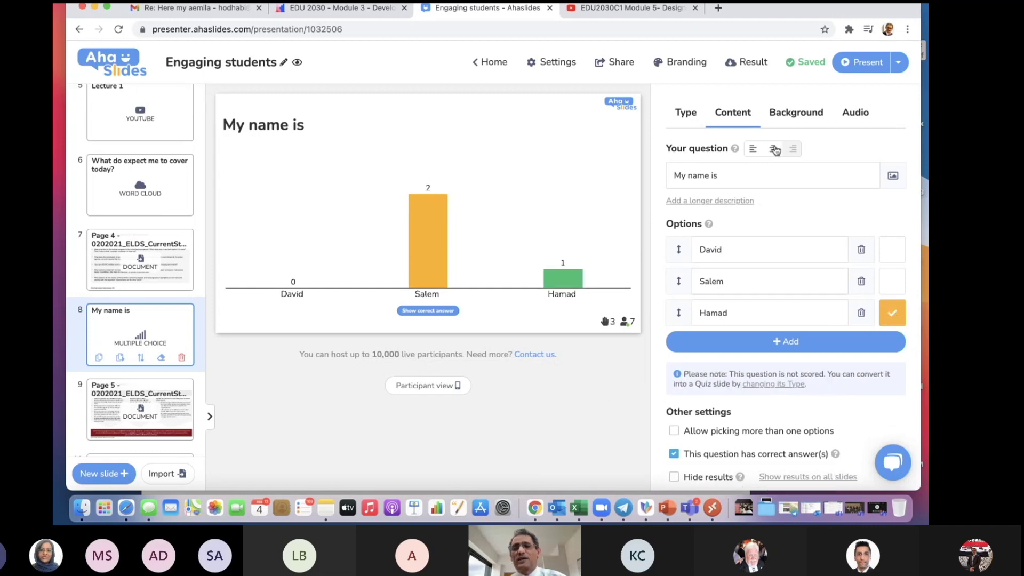
Start presenting and show the "My name is" question with its live results
click(859, 64)
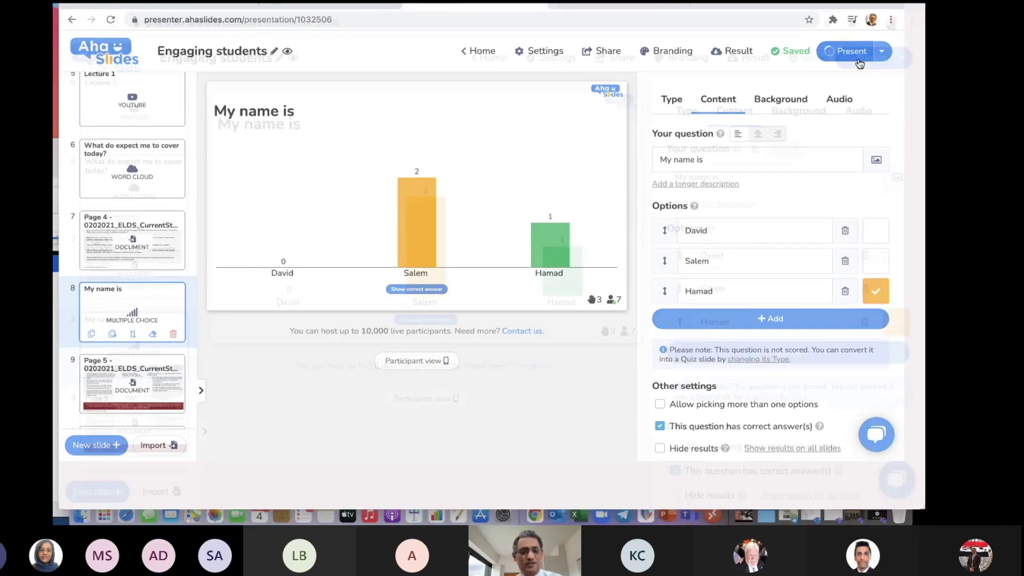
key(Right)
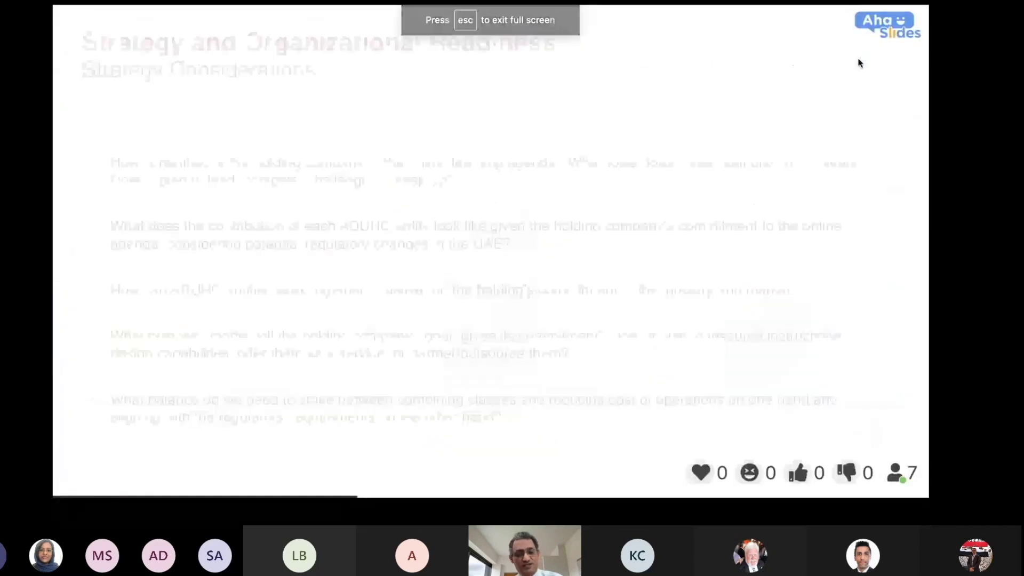
key(Left)
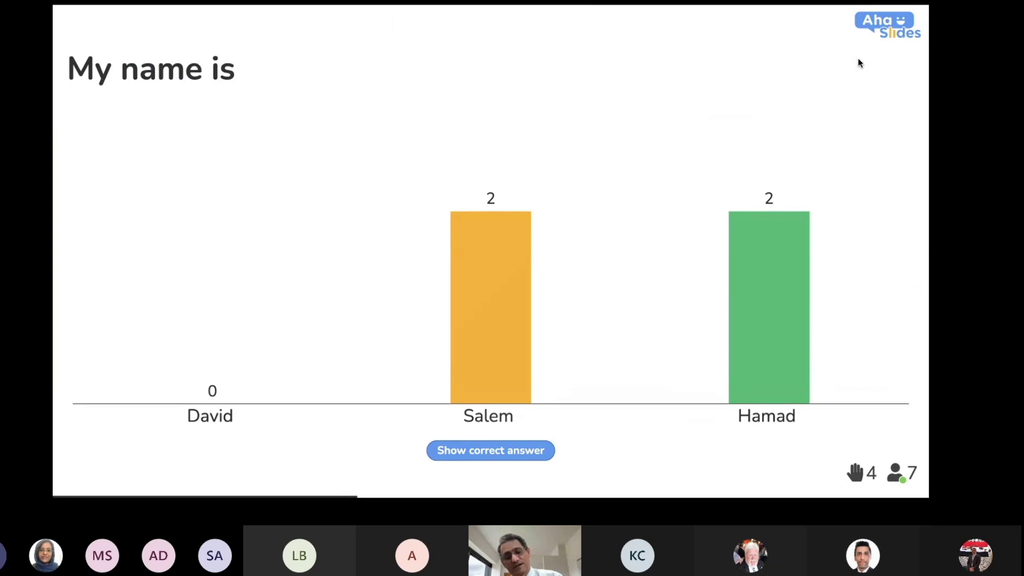
Review the options available while presenting, such as hiding results, stopping submission and changing the layout
click(91, 477)
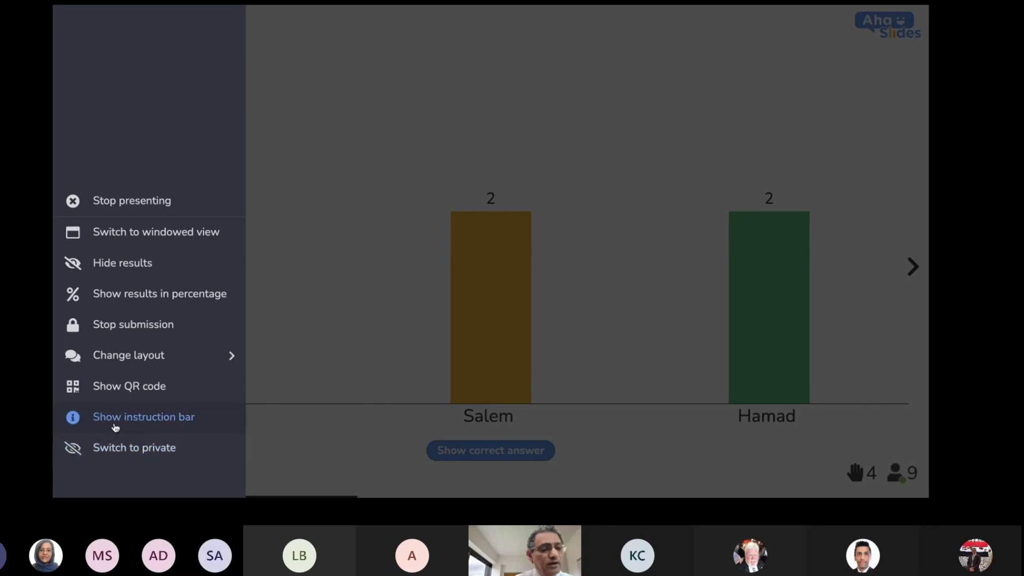
mouse_move(111, 368)
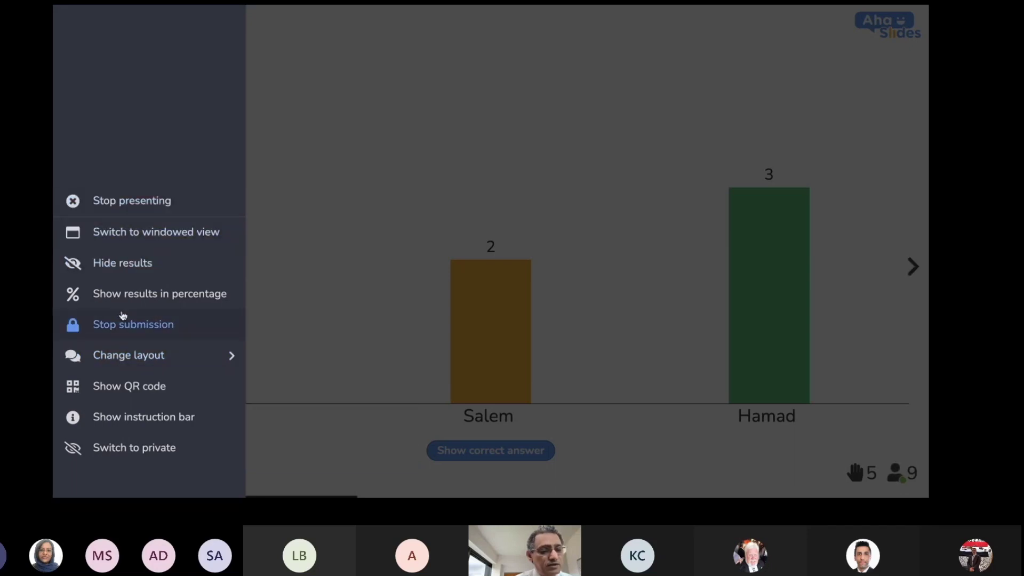
click(374, 276)
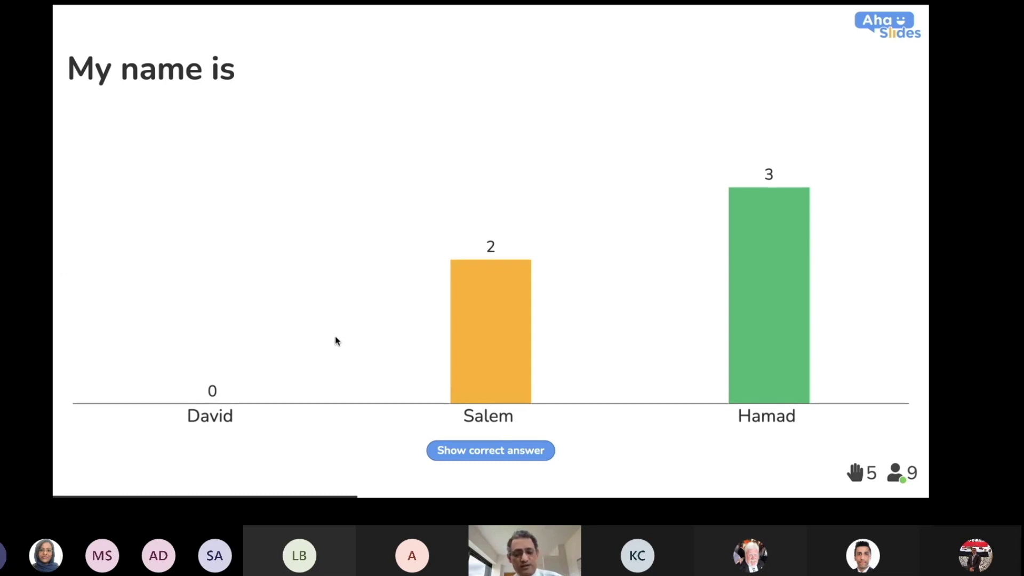
Reveal the correct answer in the presented results, and end the presentation from the following slide
click(472, 453)
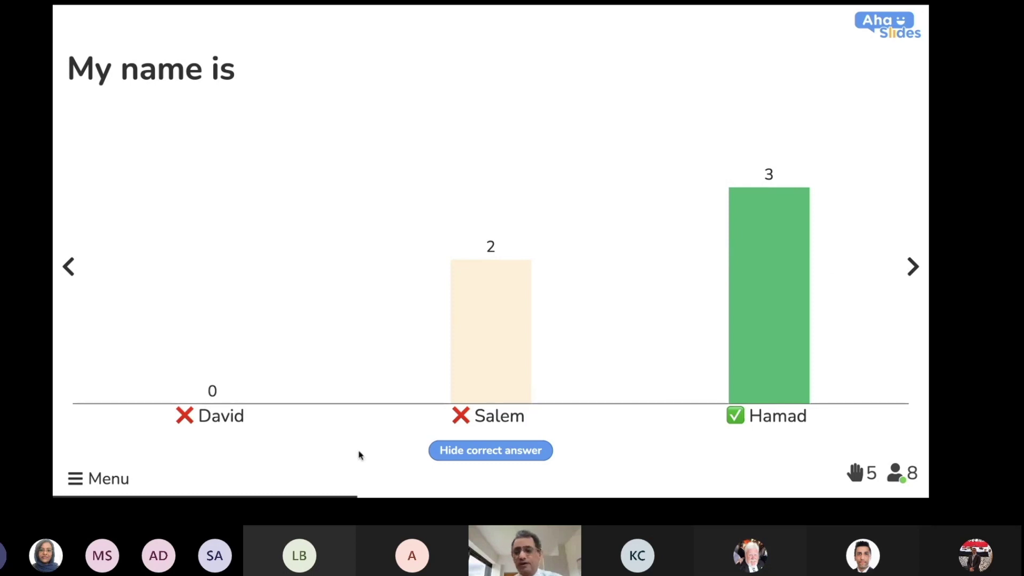
click(913, 268)
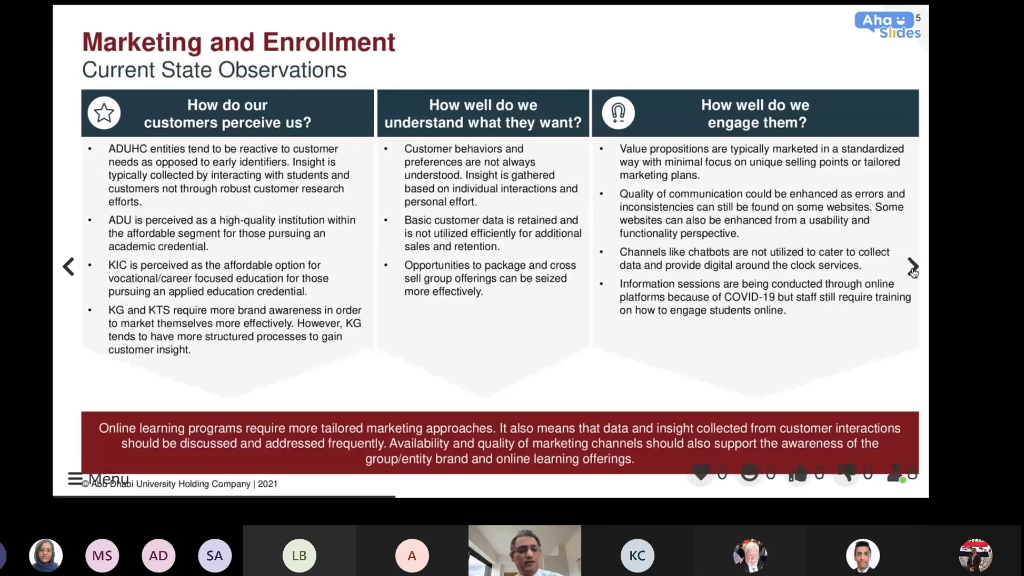
key(Escape)
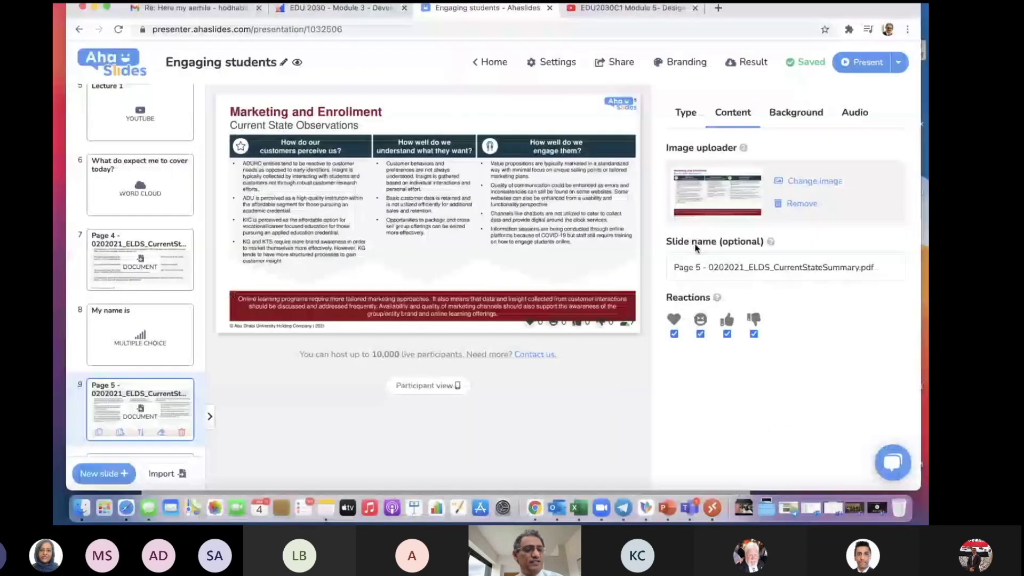
Reopen the "My name is" slide for editing and clear the correct-answer mark from its third option
scroll(154, 398, down, 5)
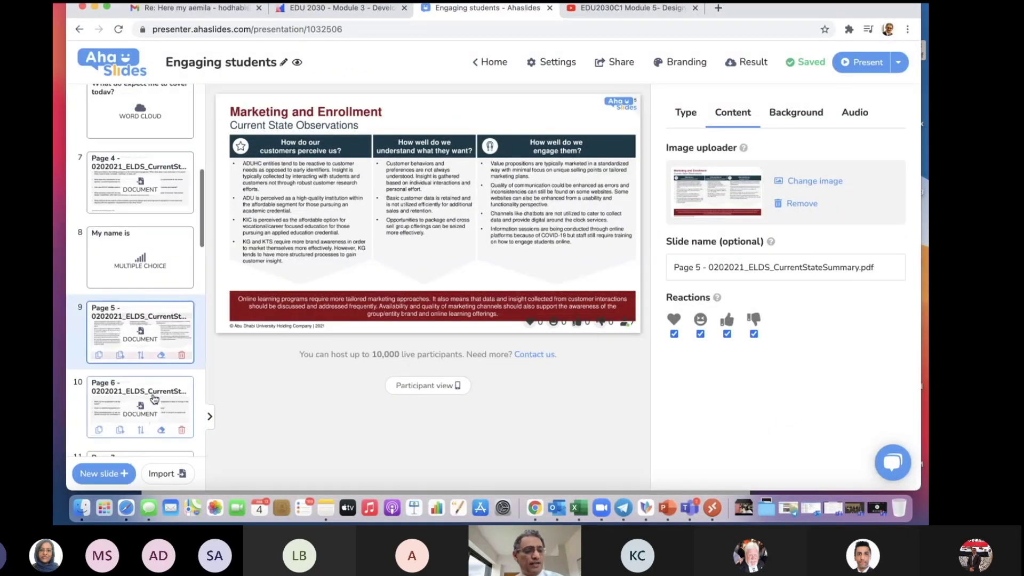
scroll(154, 398, up, 4)
click(172, 297)
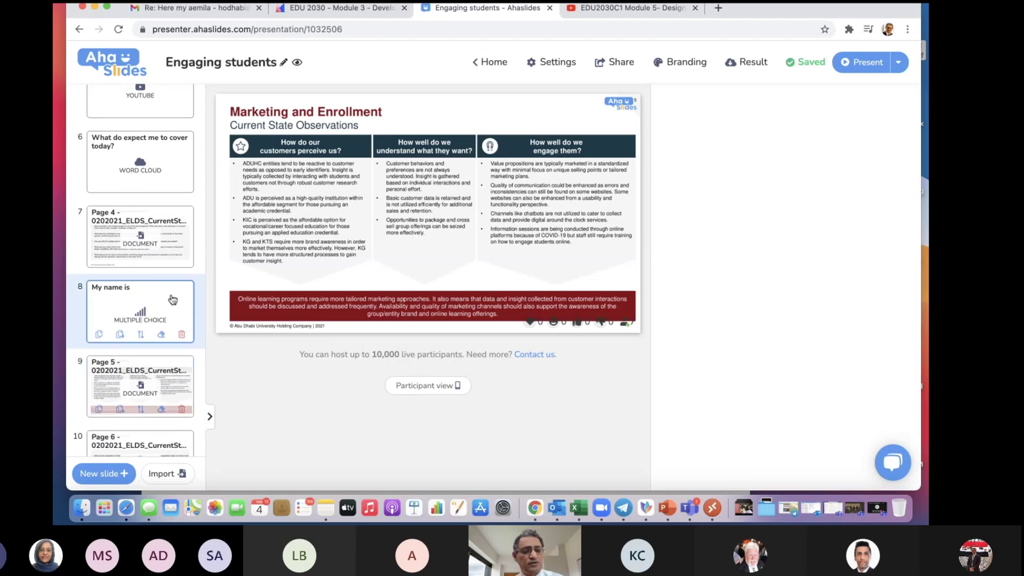
click(893, 321)
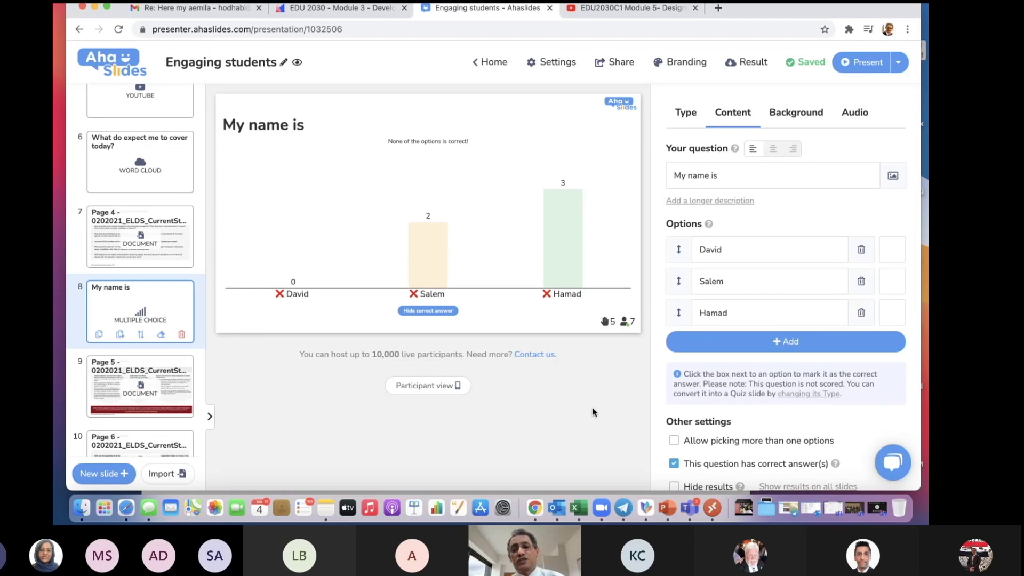
click(769, 317)
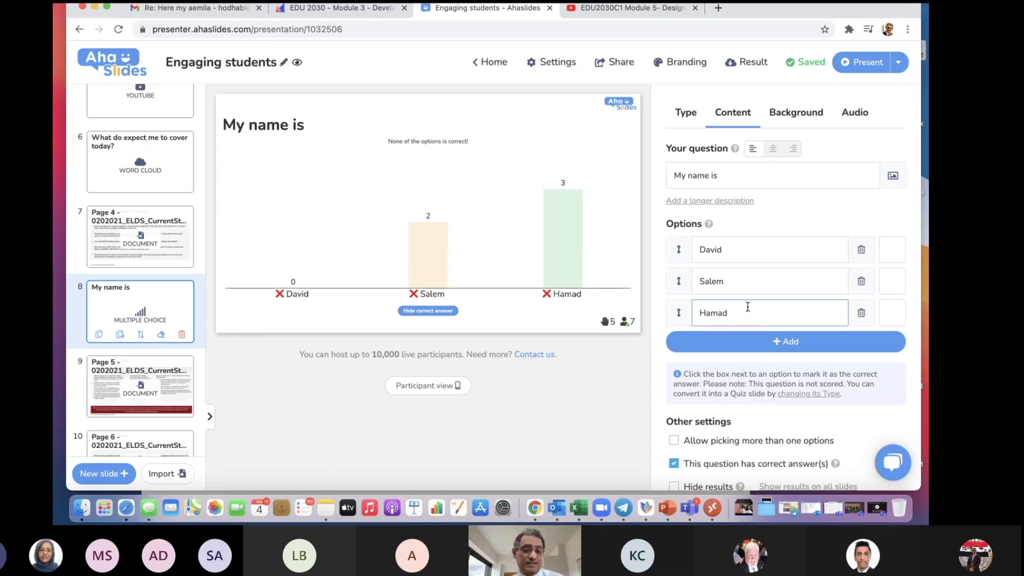
Allow picking more than one option for the question, try a maximum of 3 and set it back to 2
scroll(747, 308, down, 3)
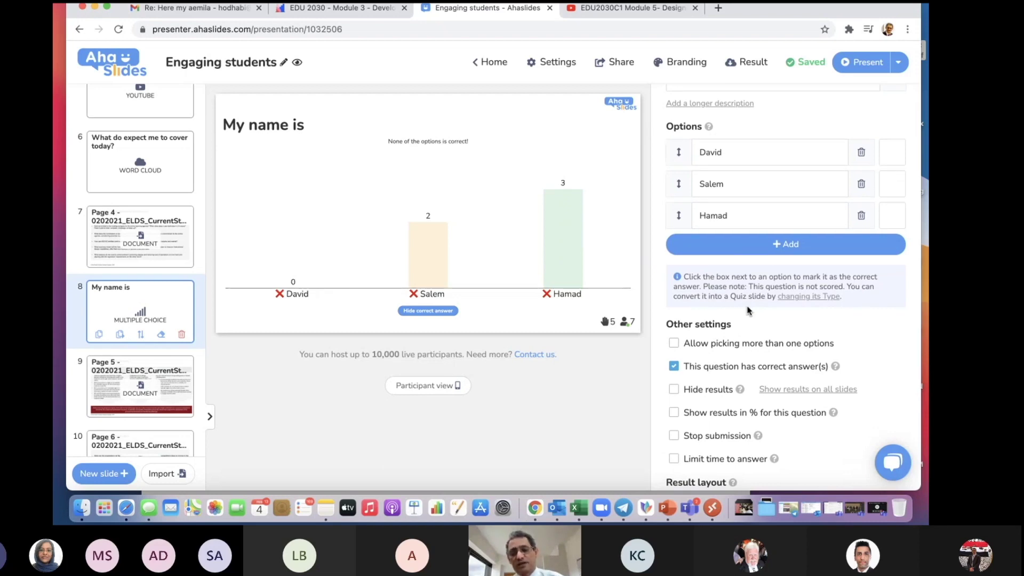
scroll(748, 311, down, 2)
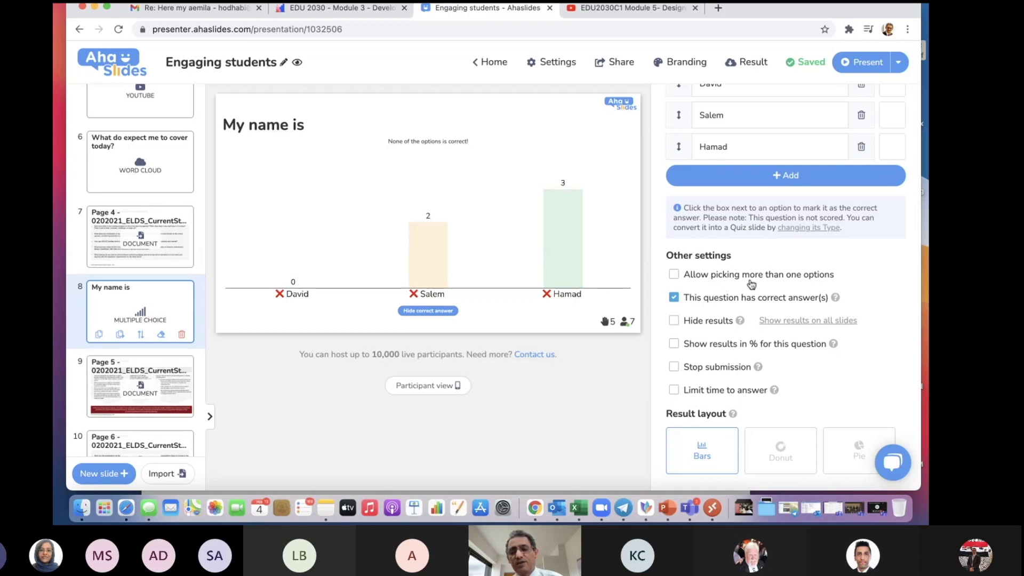
click(673, 275)
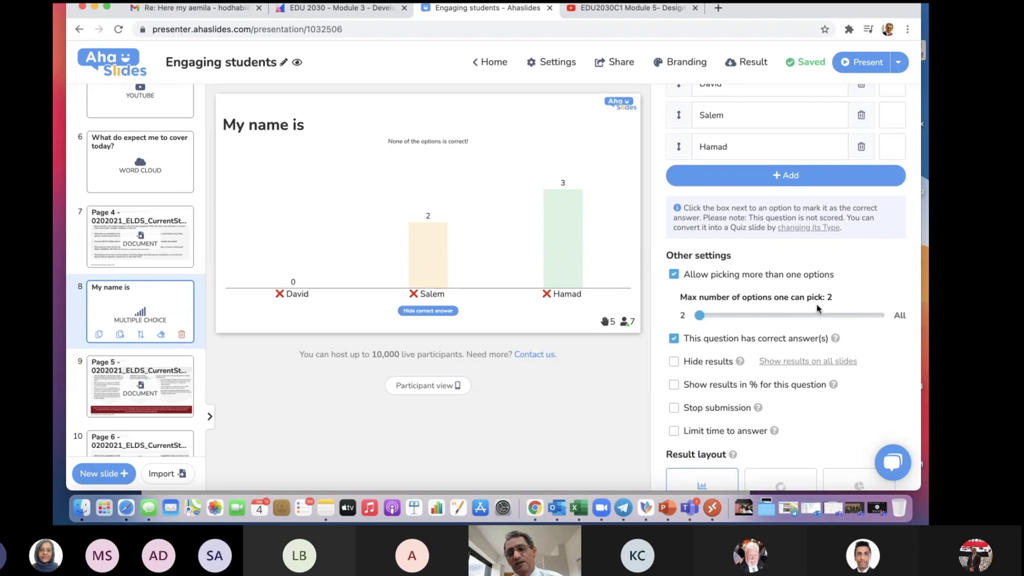
drag(699, 315, 891, 317)
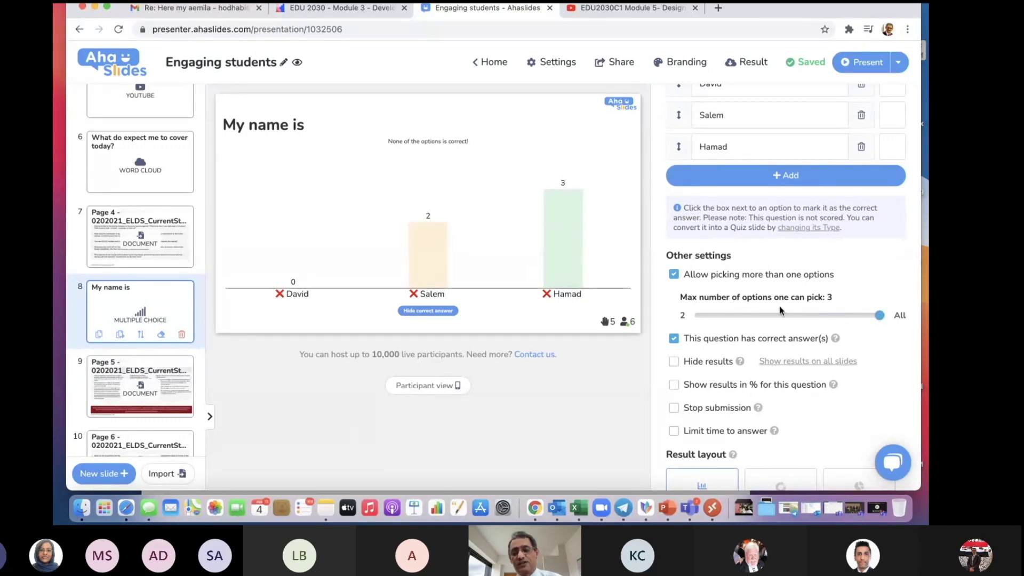
drag(879, 315, 746, 315)
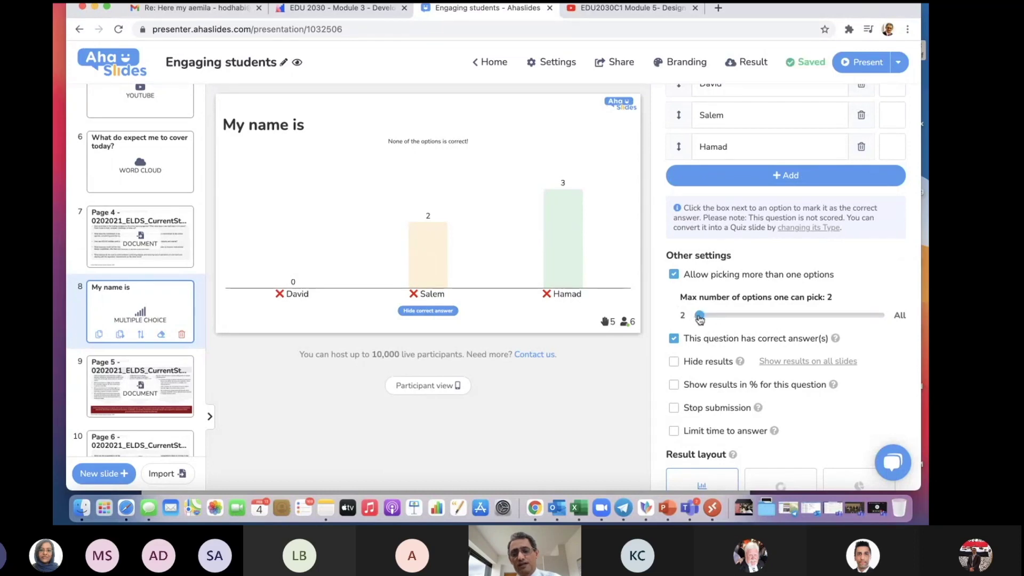
Try raising the maximum number of options one can pick to 3, and return it to 2
drag(699, 315, 879, 315)
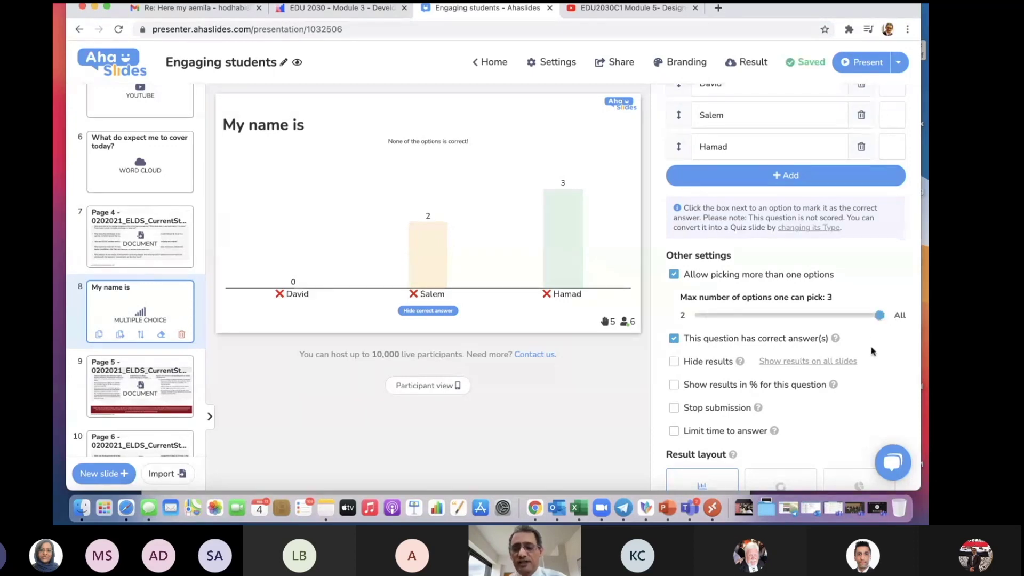
drag(879, 315, 695, 315)
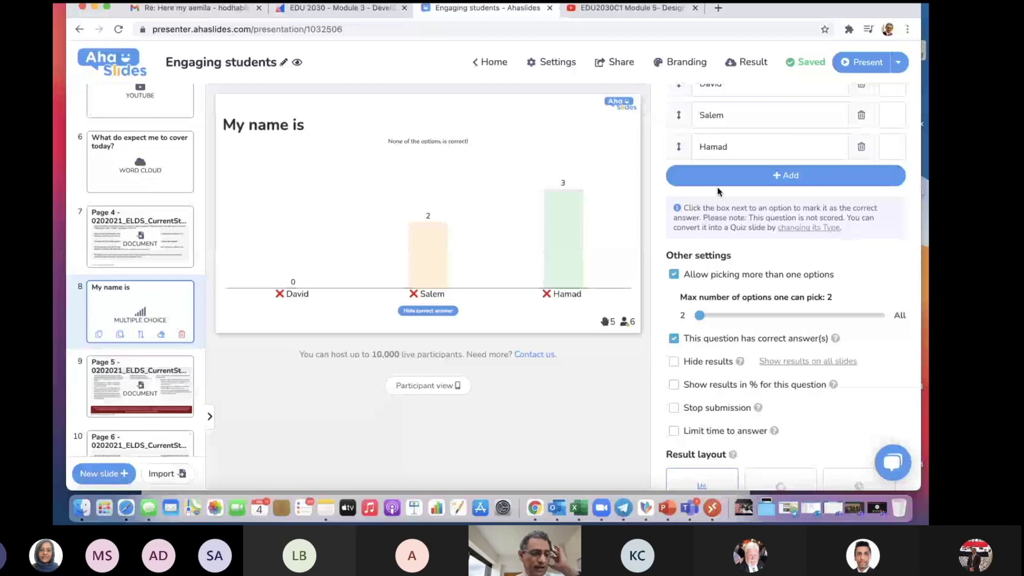
Present the "My name is" slide and hide its results from the audience
click(864, 63)
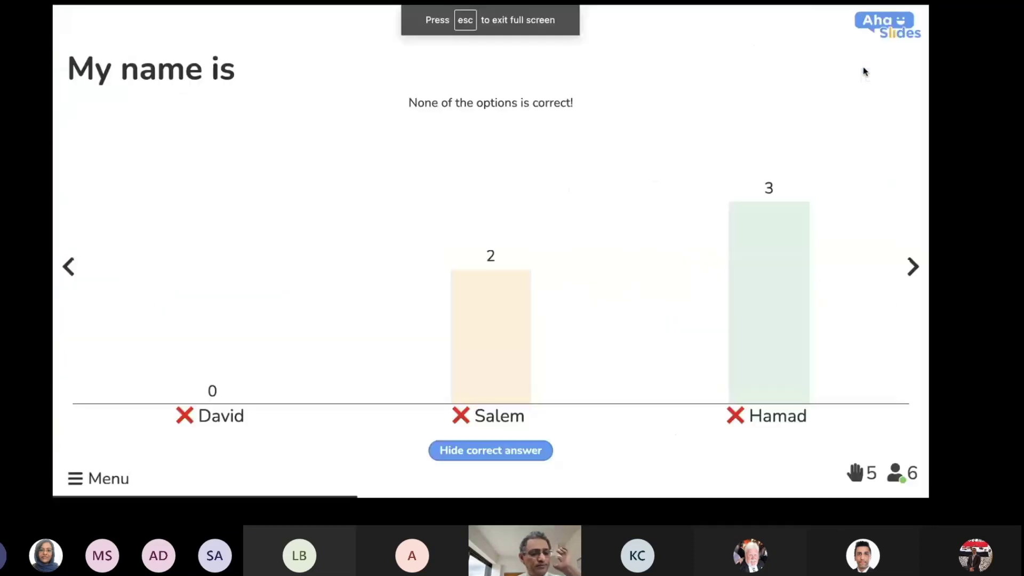
click(82, 476)
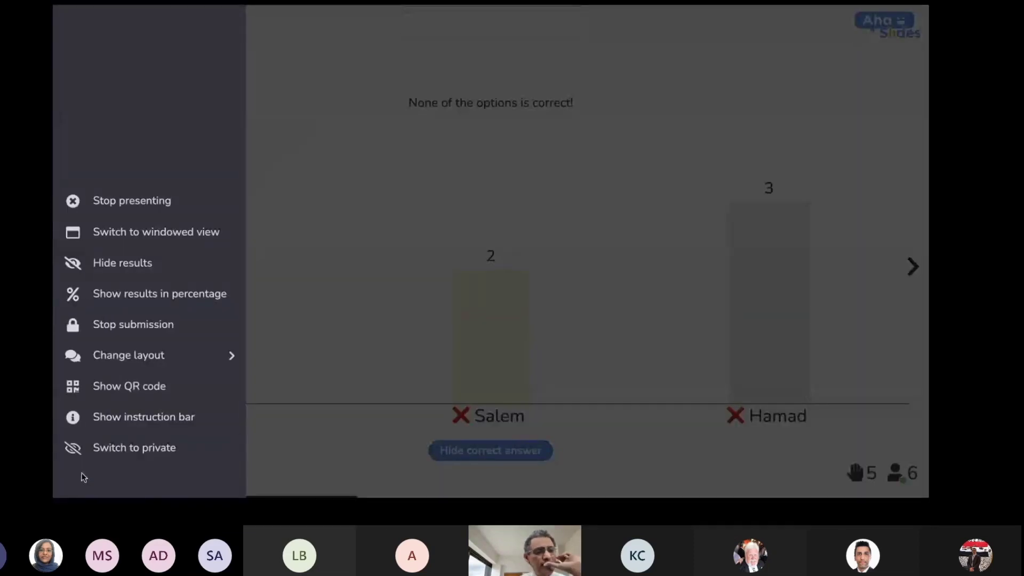
click(137, 269)
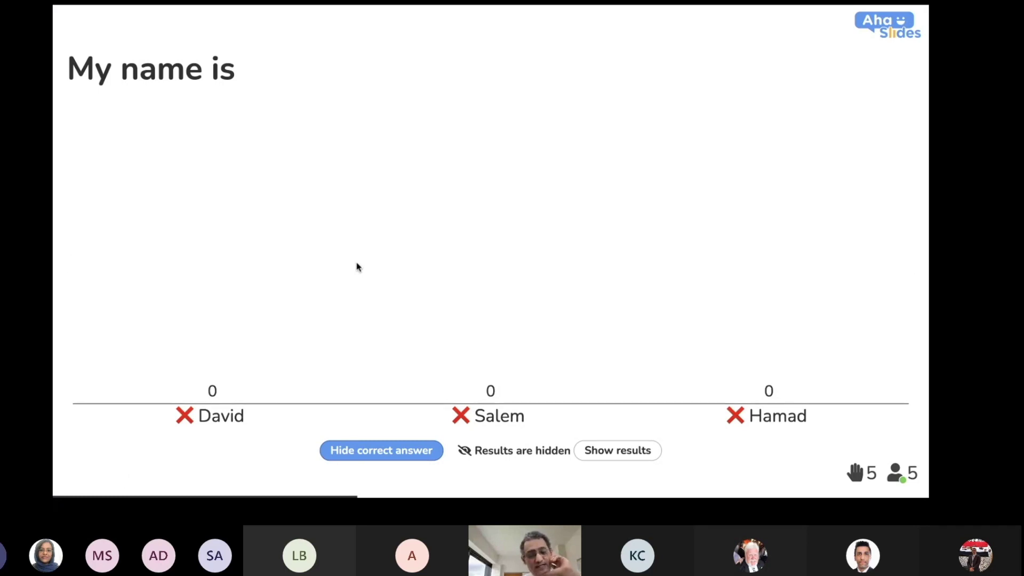
click(69, 482)
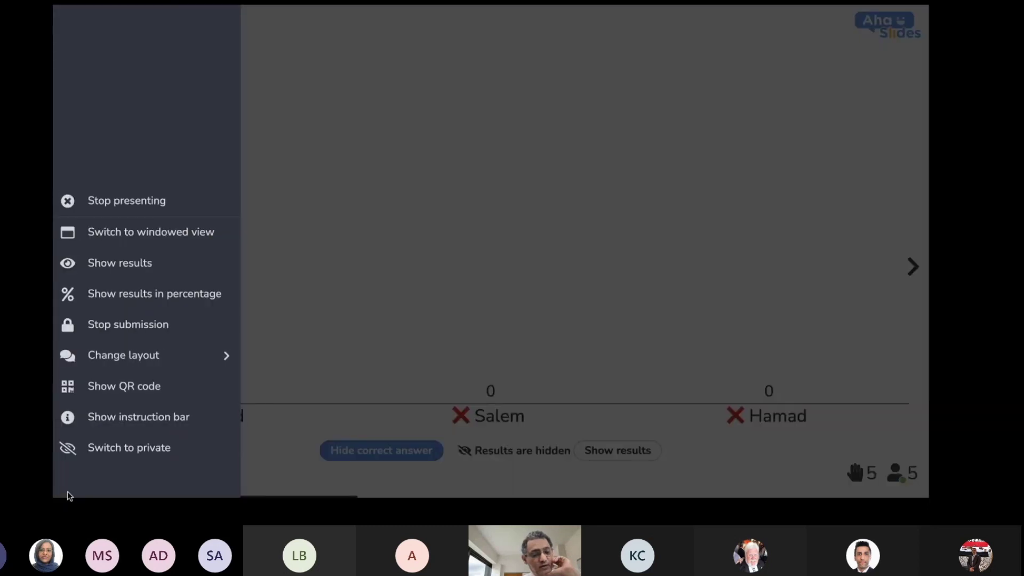
click(286, 457)
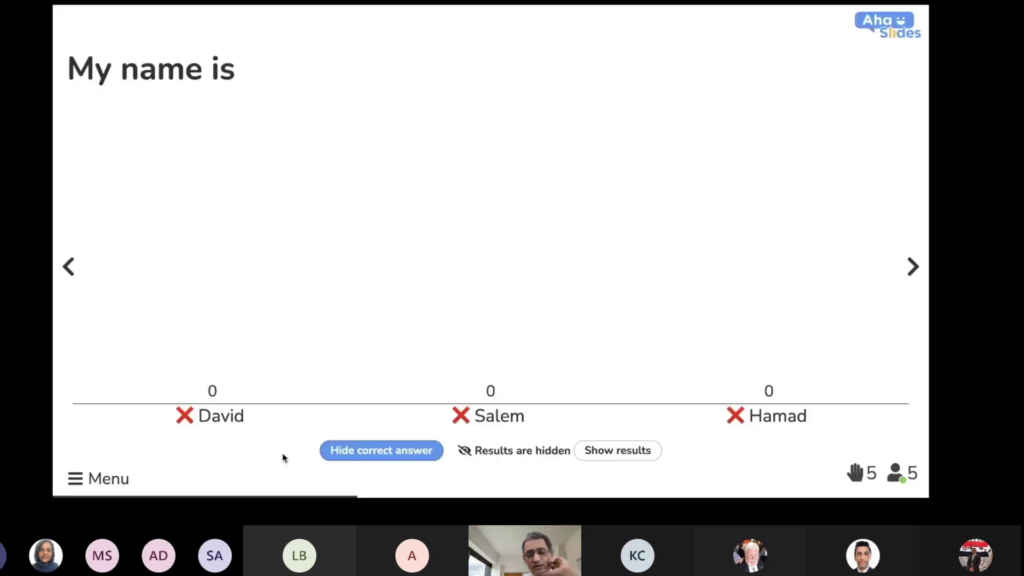
Show the question's results again and exit the full-screen presentation
click(75, 477)
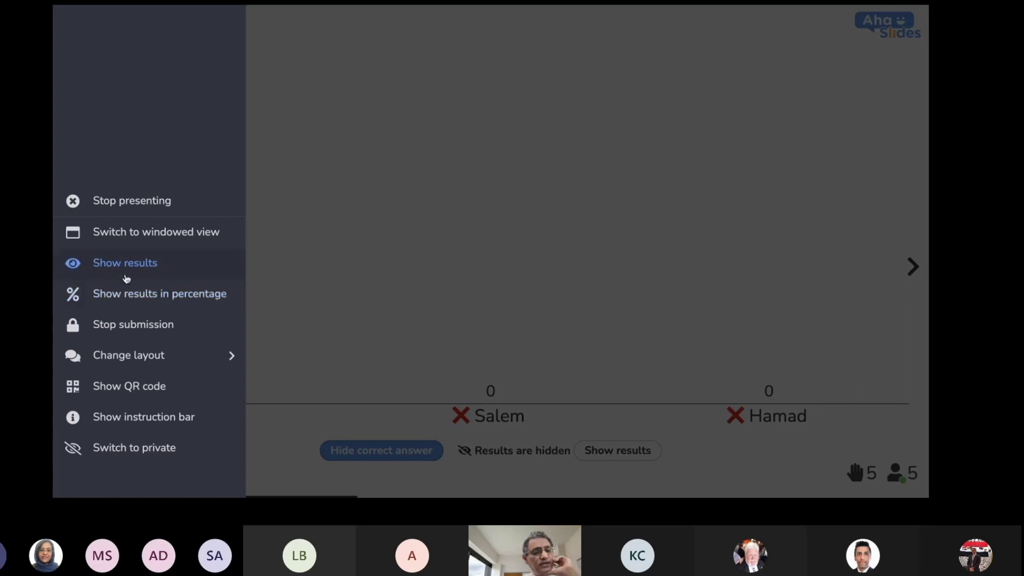
click(127, 271)
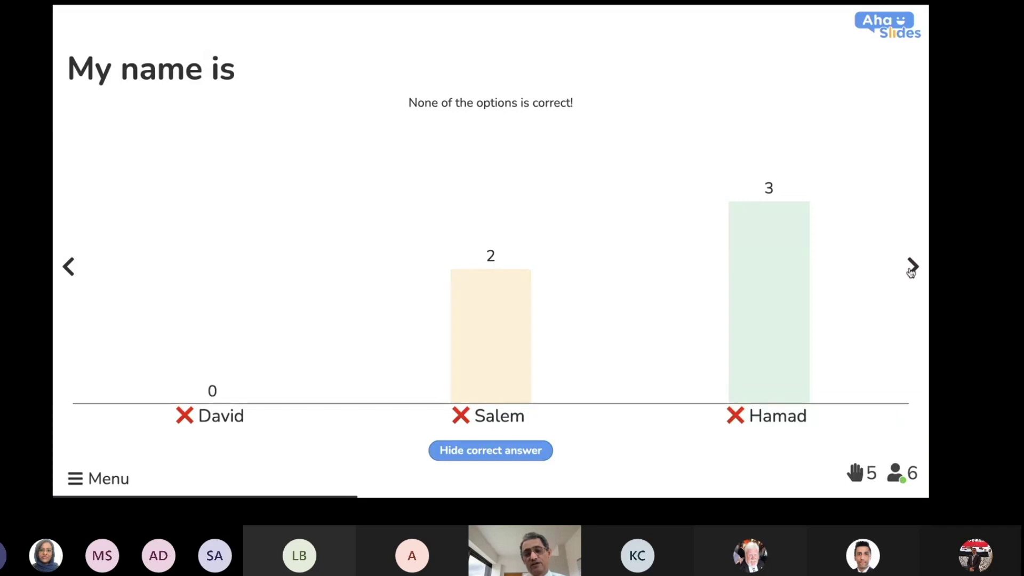
key(Escape)
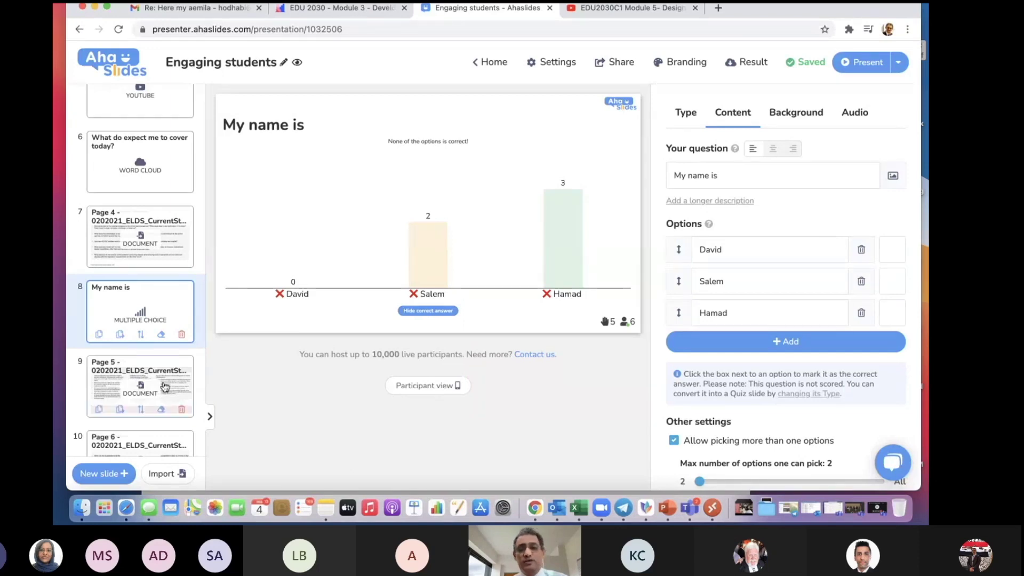
Insert a new slide after the Page 6 document slide and make it a Scales question
scroll(165, 387, down, 1)
scroll(165, 387, down, 4)
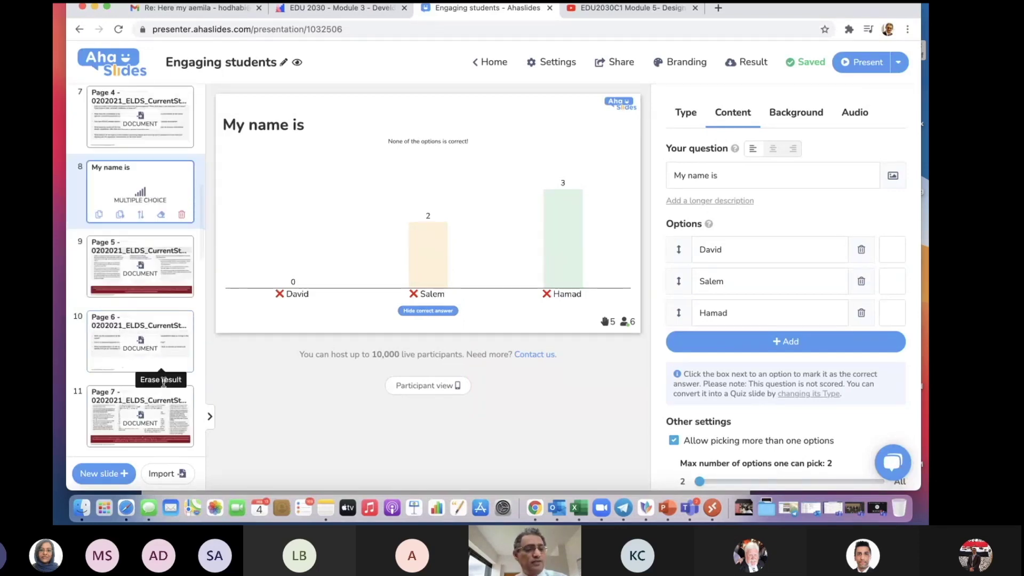
click(154, 336)
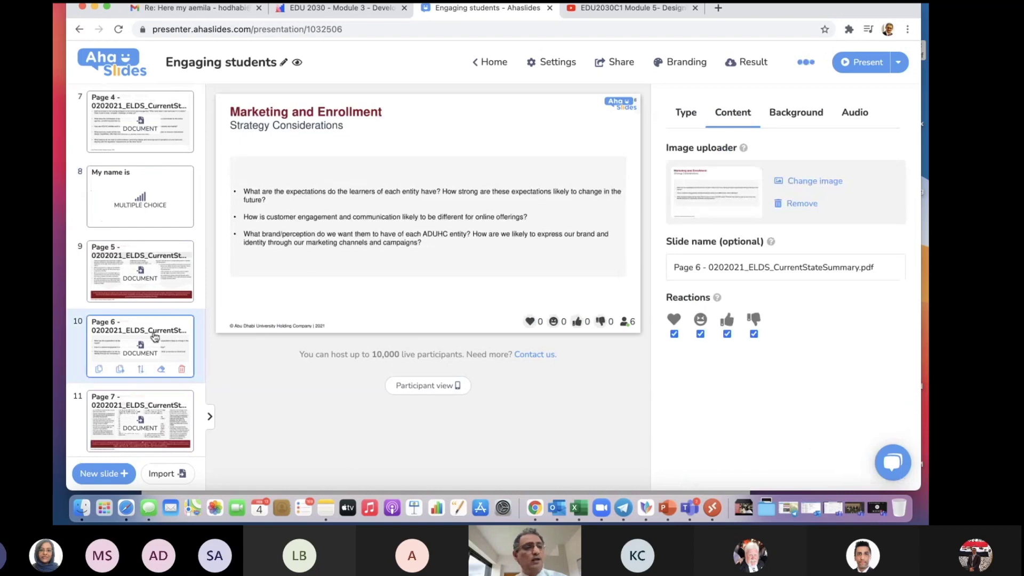
click(113, 473)
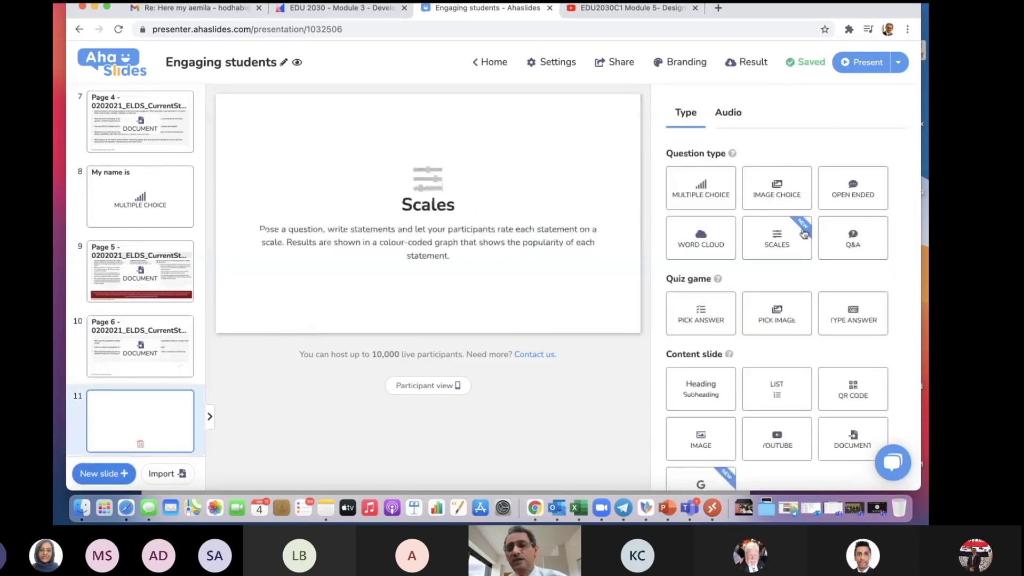
click(791, 240)
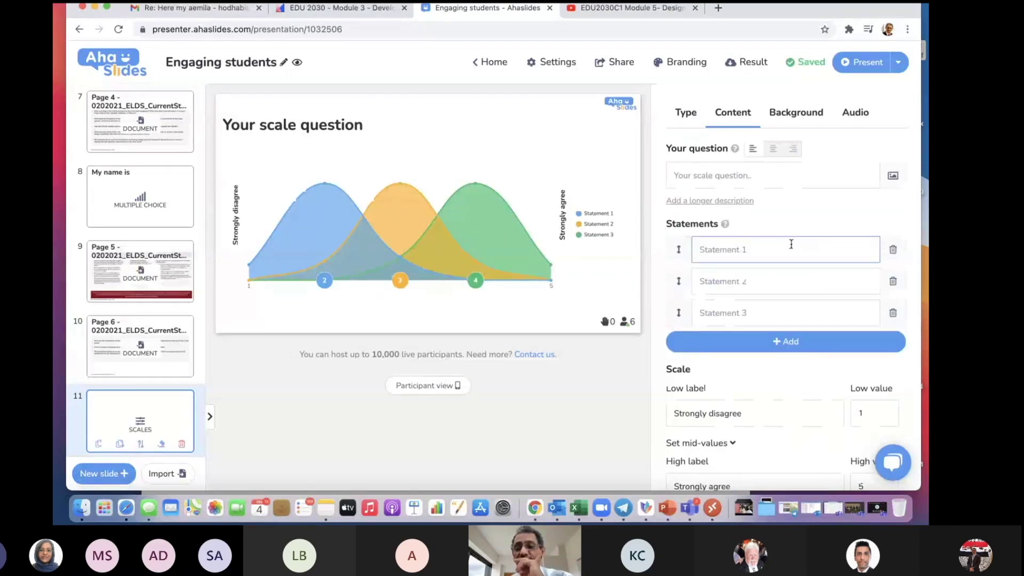
Enter "What is your level of satisfaction?" as the scale question
scroll(791, 246, down, 3)
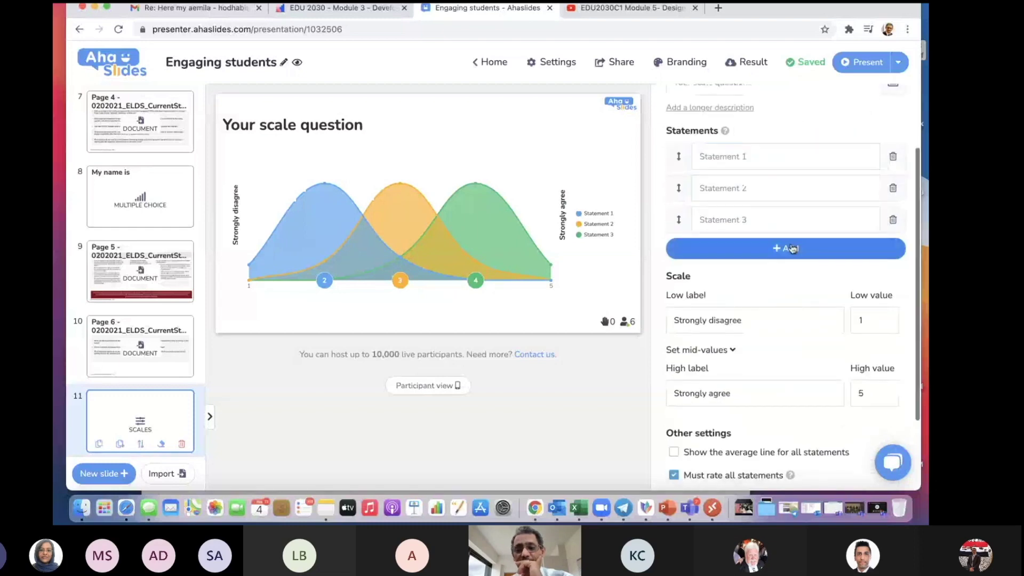
scroll(792, 249, up, 3)
click(759, 253)
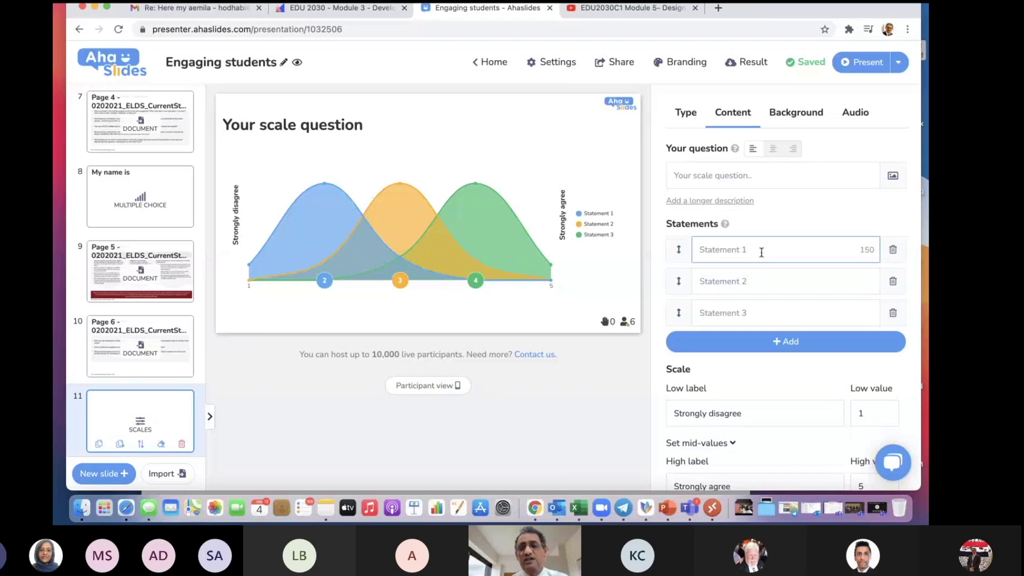
click(760, 170)
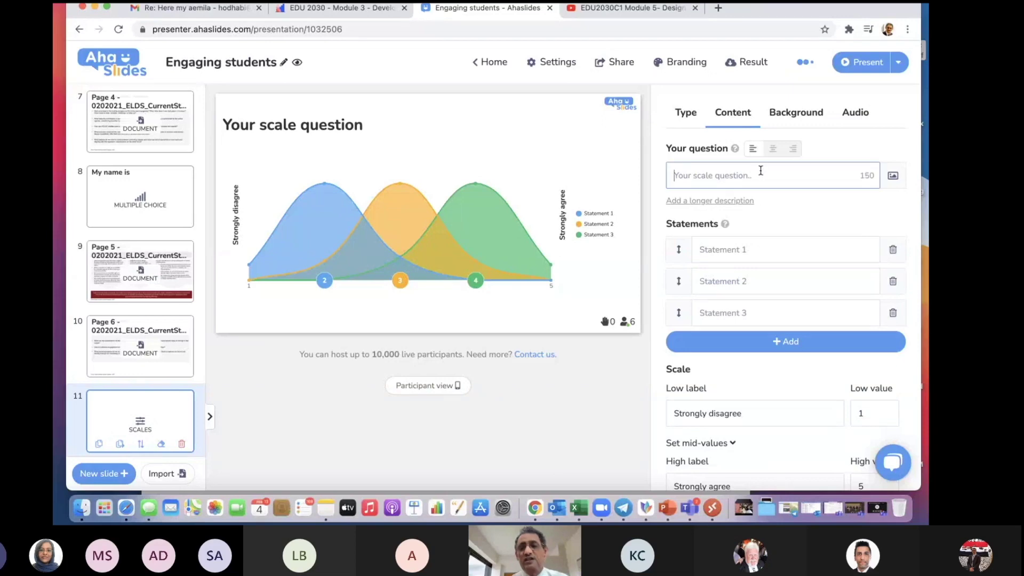
text(What is )
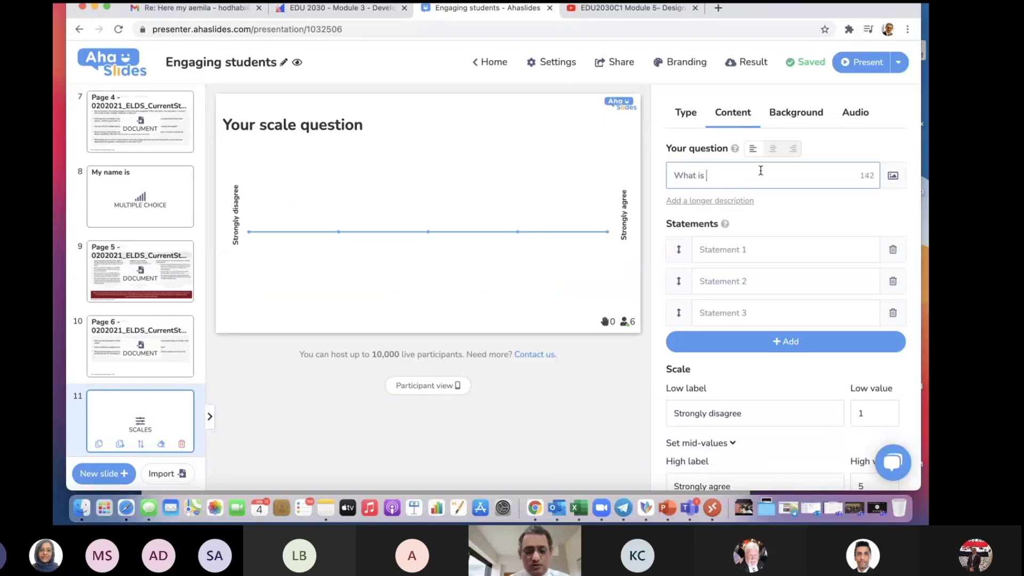
text(your le)
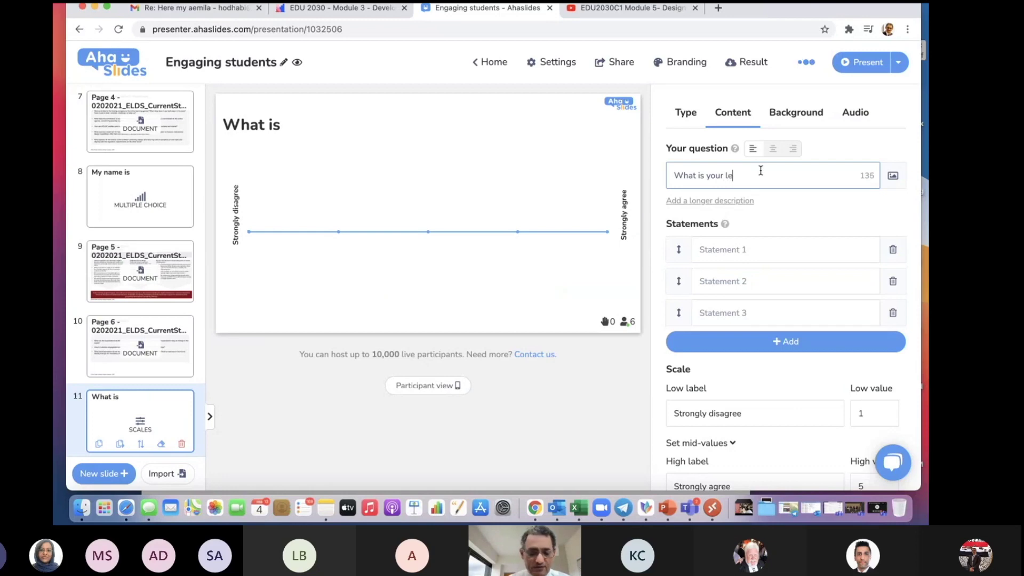
text(vel o)
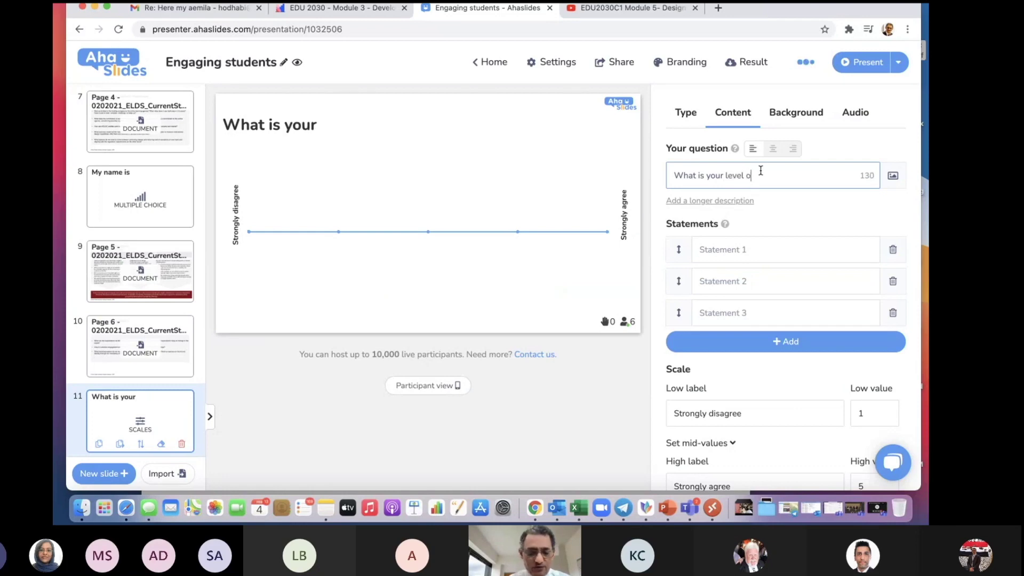
text(f satis)
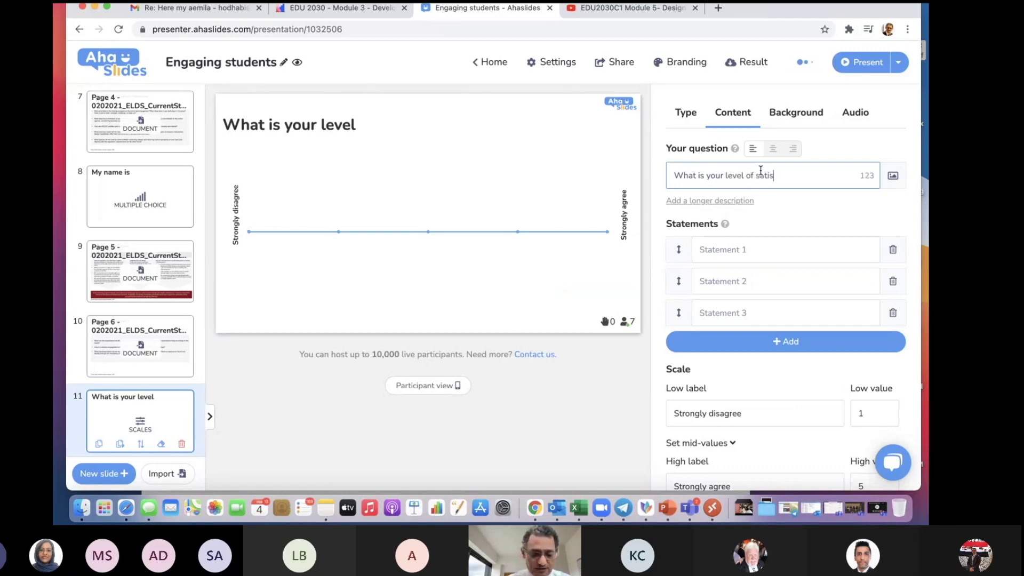
text(faction)
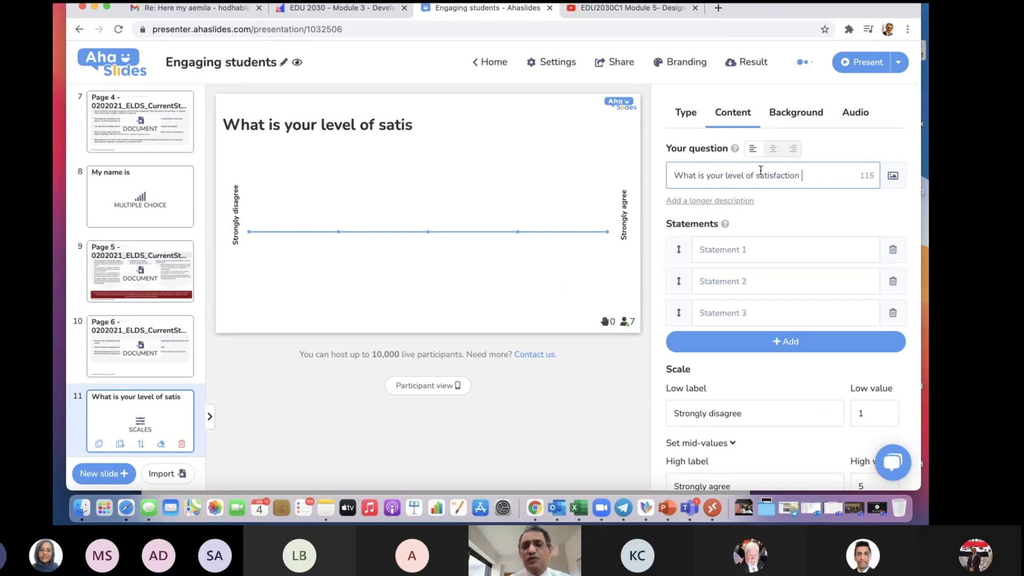
key(BackSpace)
text(?)
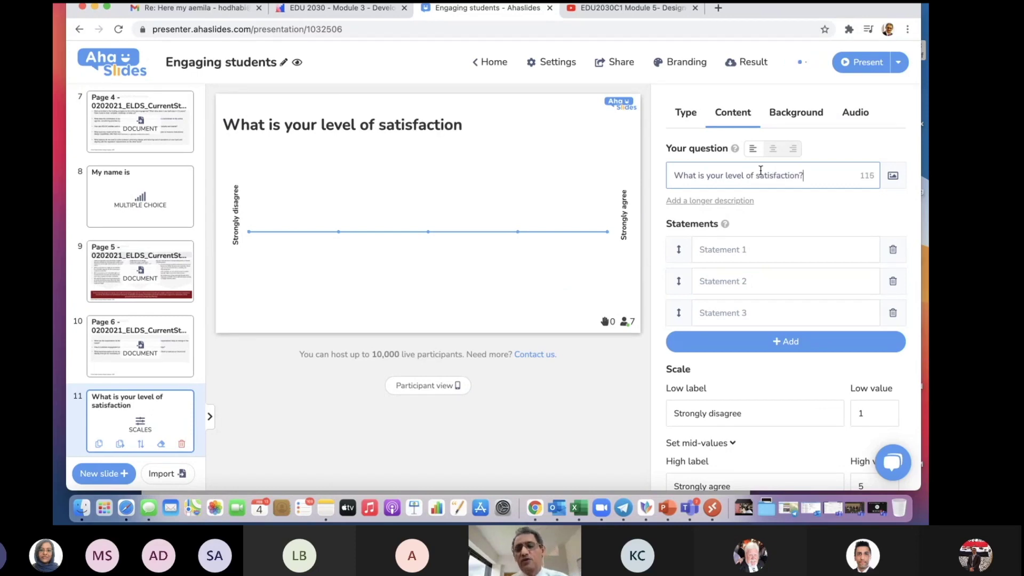
Fill in the first three statements of the scale question as Video, Audio and Content
click(749, 251)
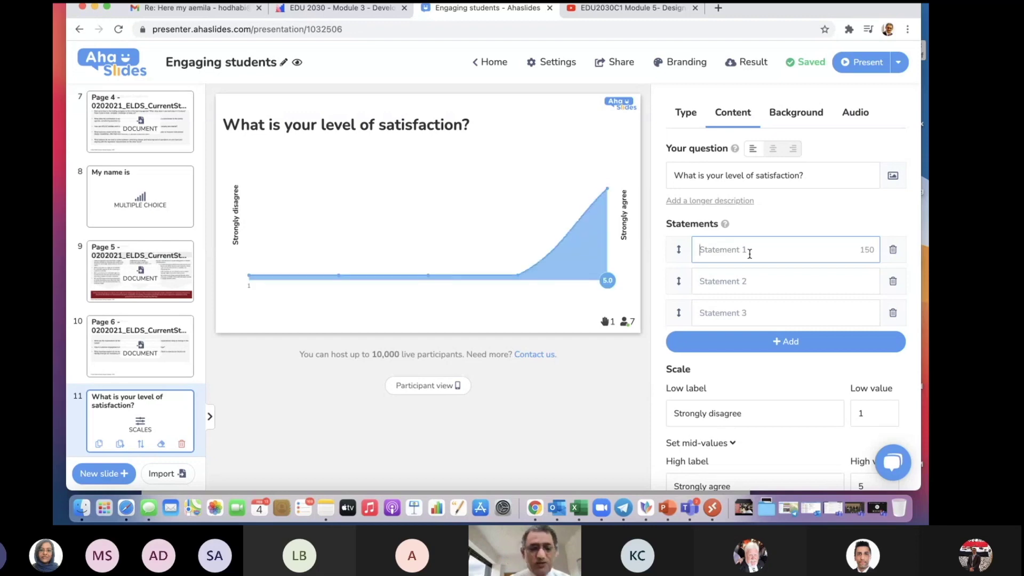
text(Video)
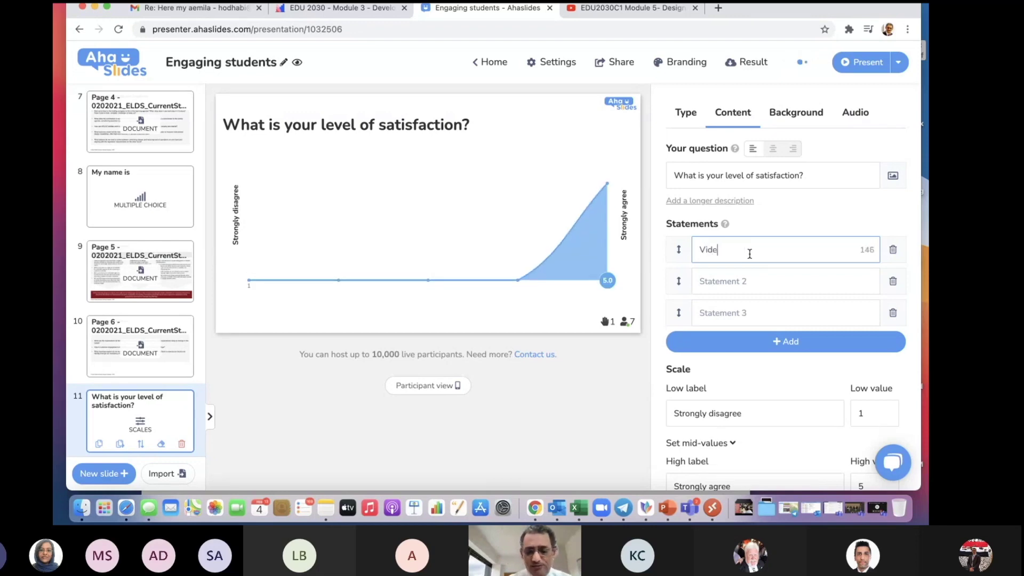
click(743, 281)
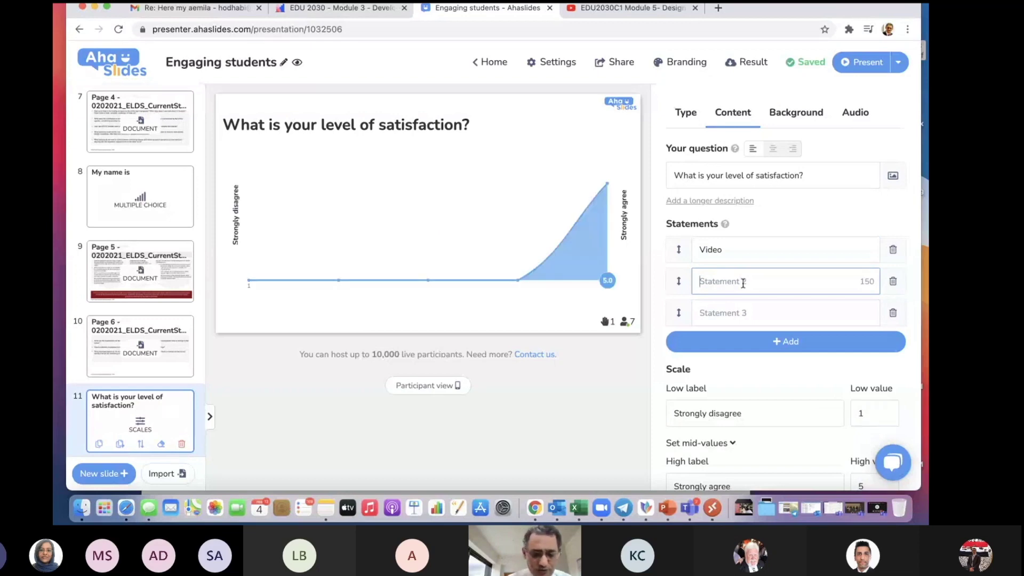
text(Audio)
click(743, 312)
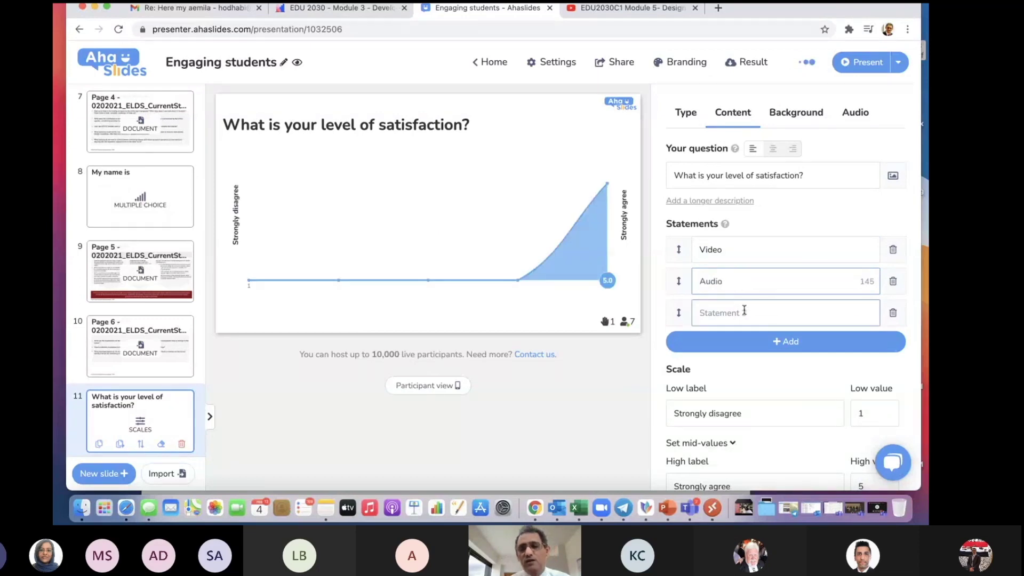
text(Co)
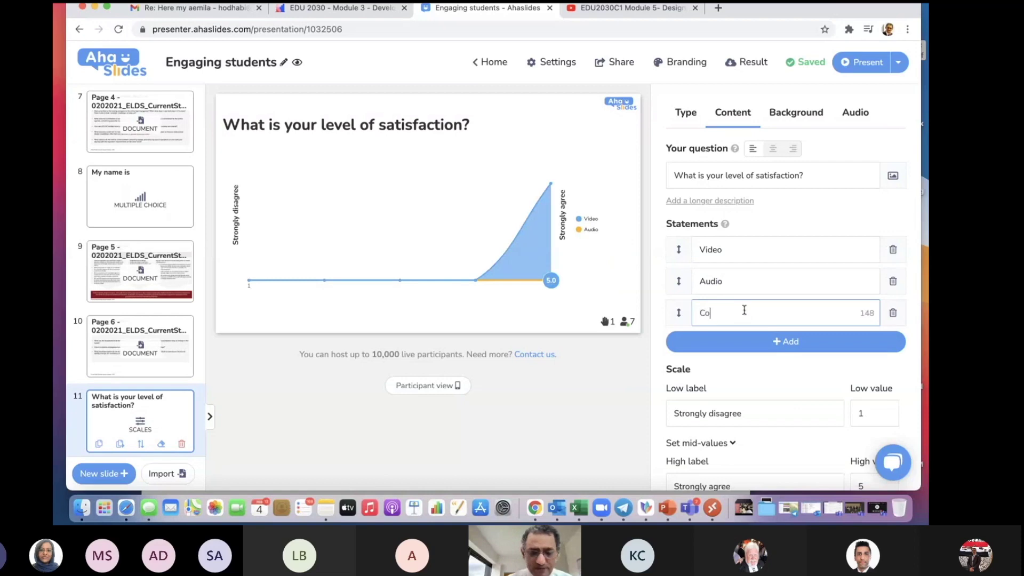
text(ntent)
Add a fourth statement named Interaction to the scale question
click(740, 341)
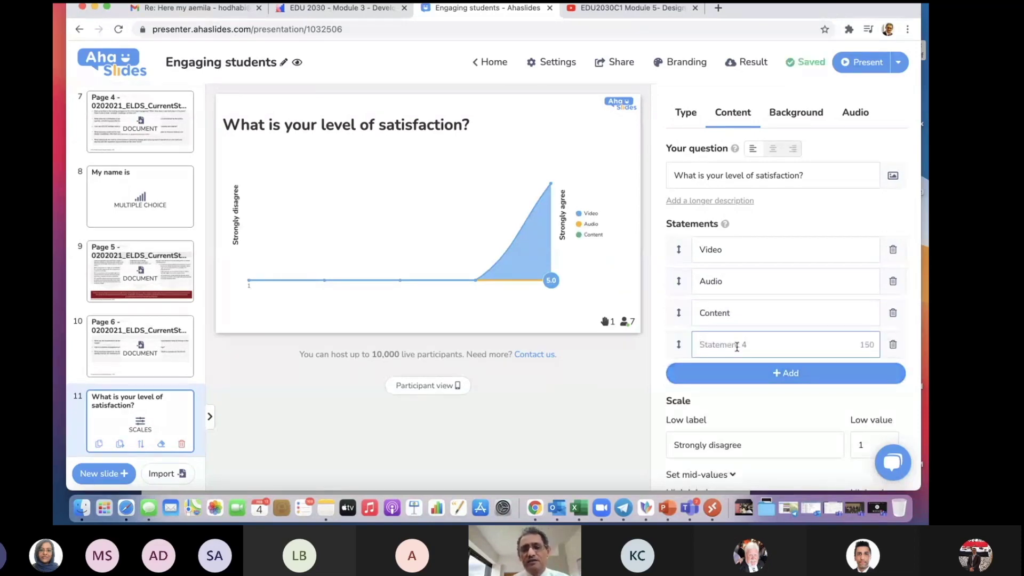
text(In)
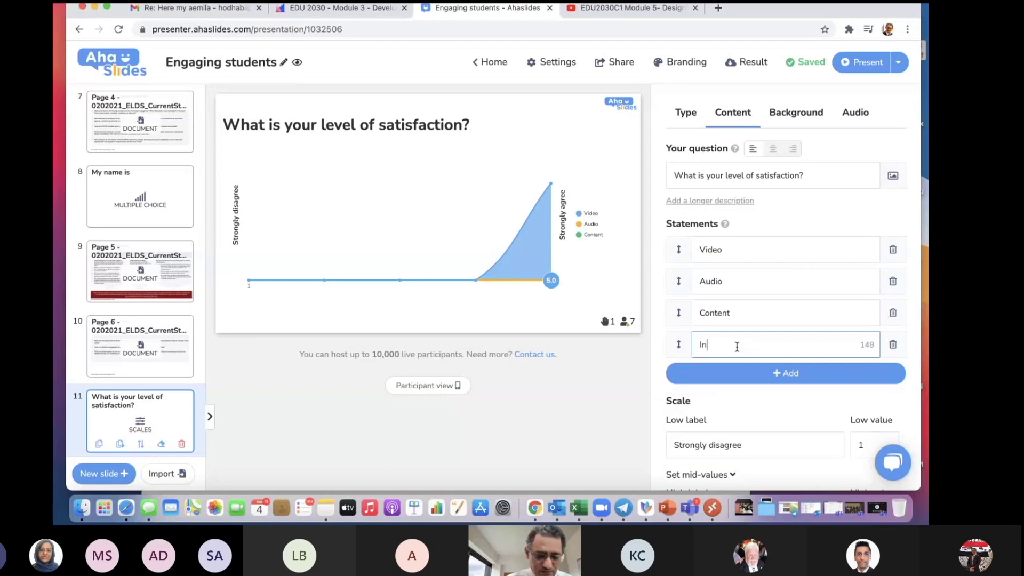
text(teraction)
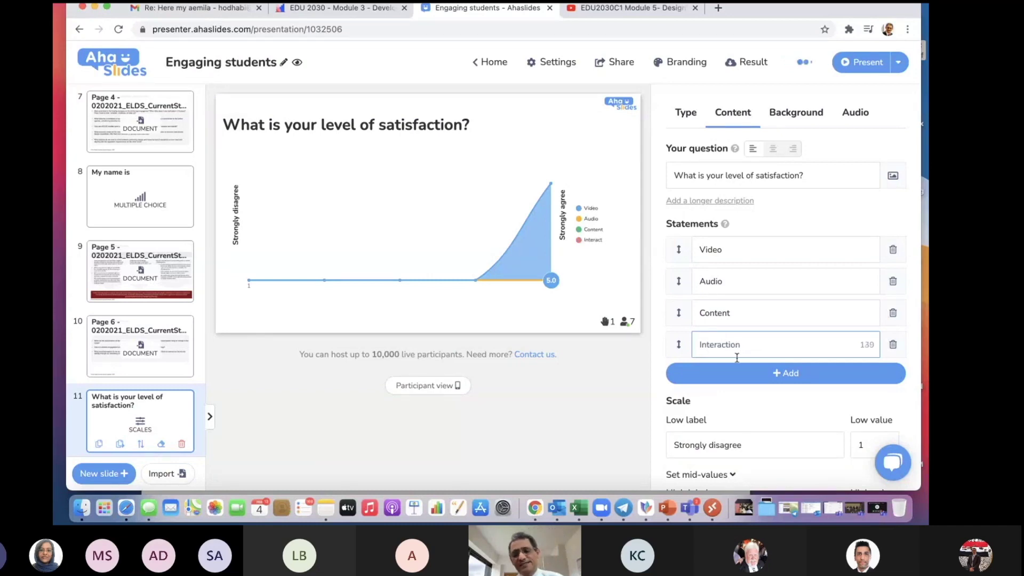
Set the scale's high value to 10 and accept erasing the current audience responses
scroll(743, 416, down, 5)
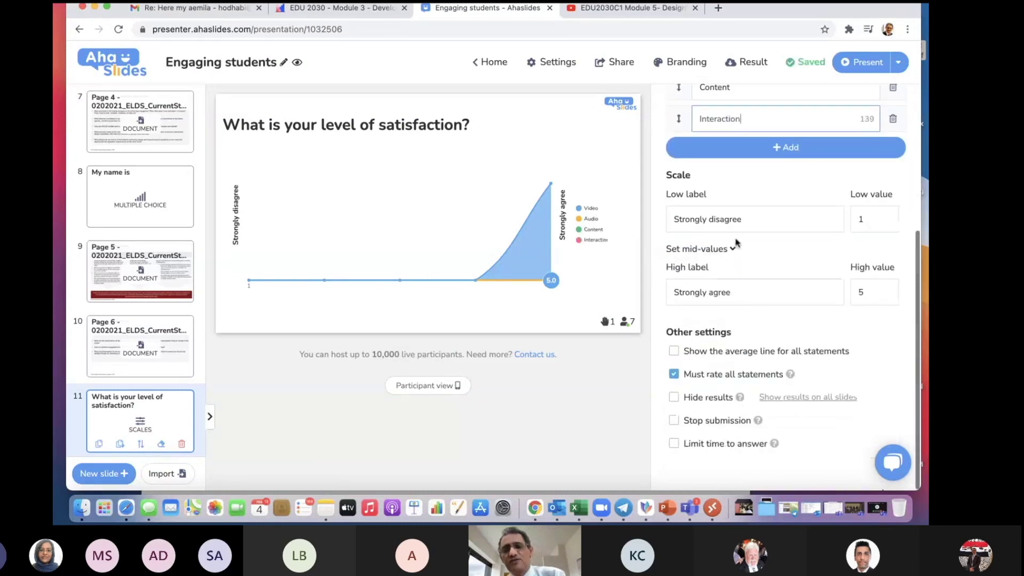
click(887, 290)
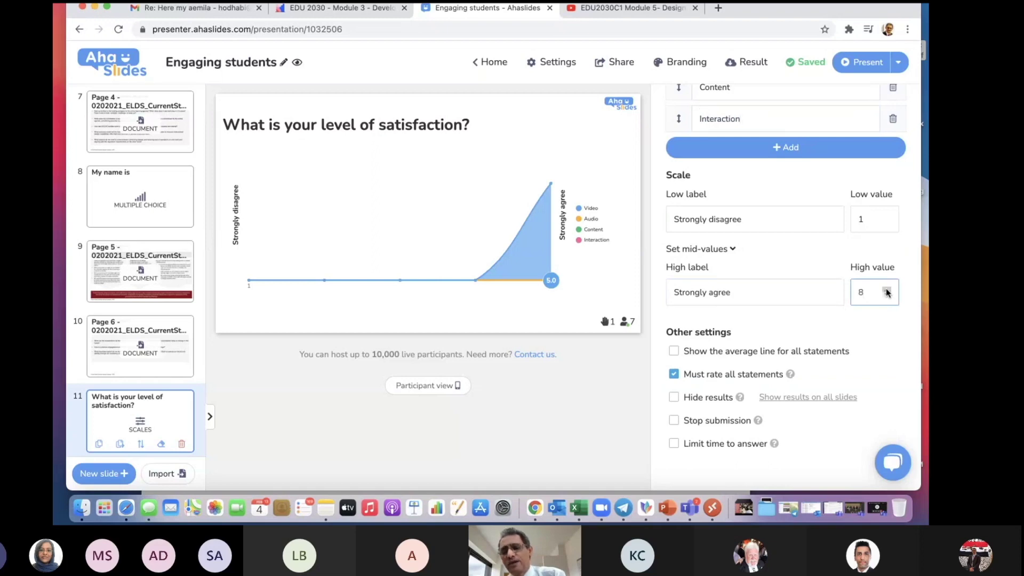
click(886, 289)
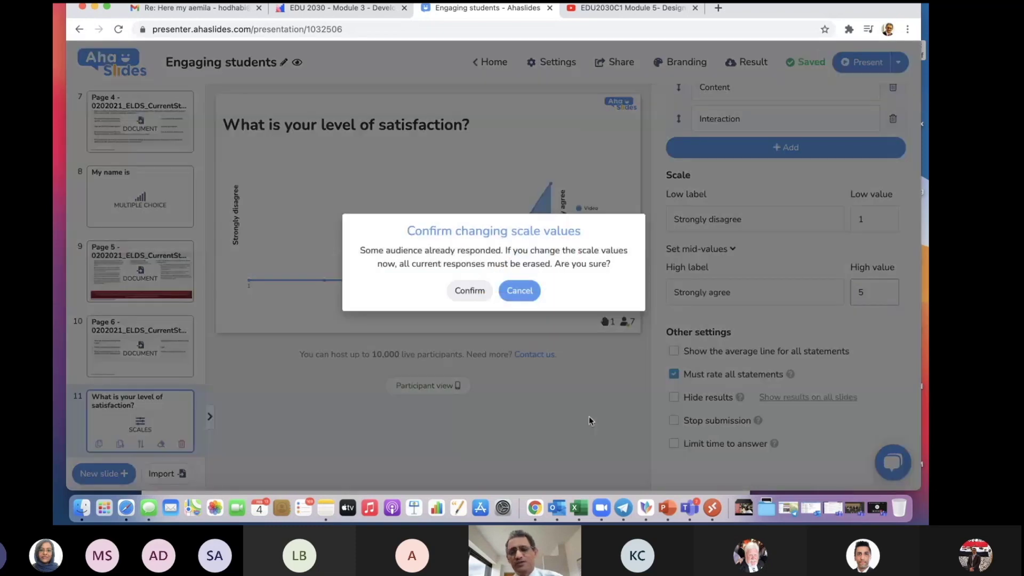
click(468, 294)
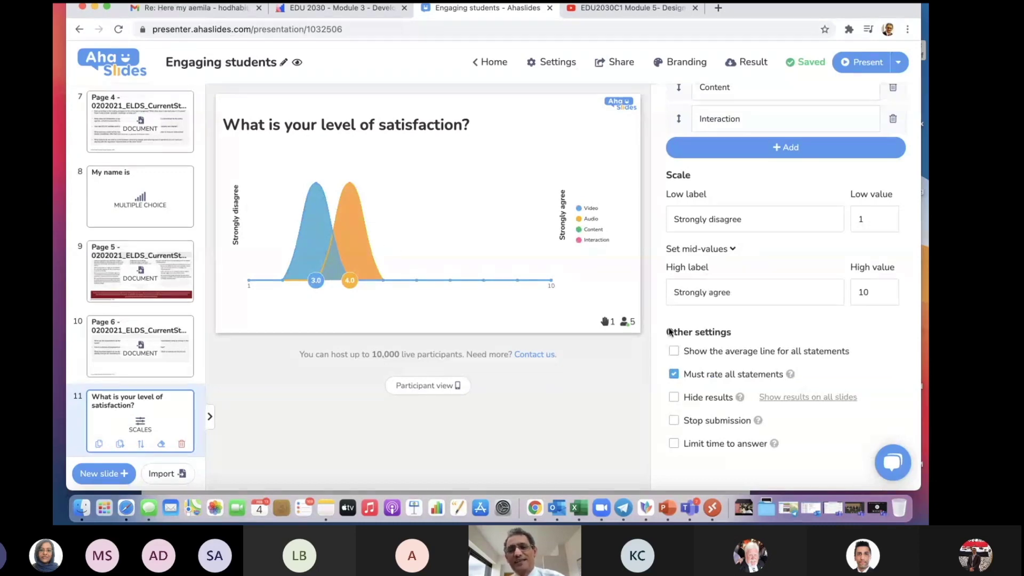
scroll(669, 333, up, 4)
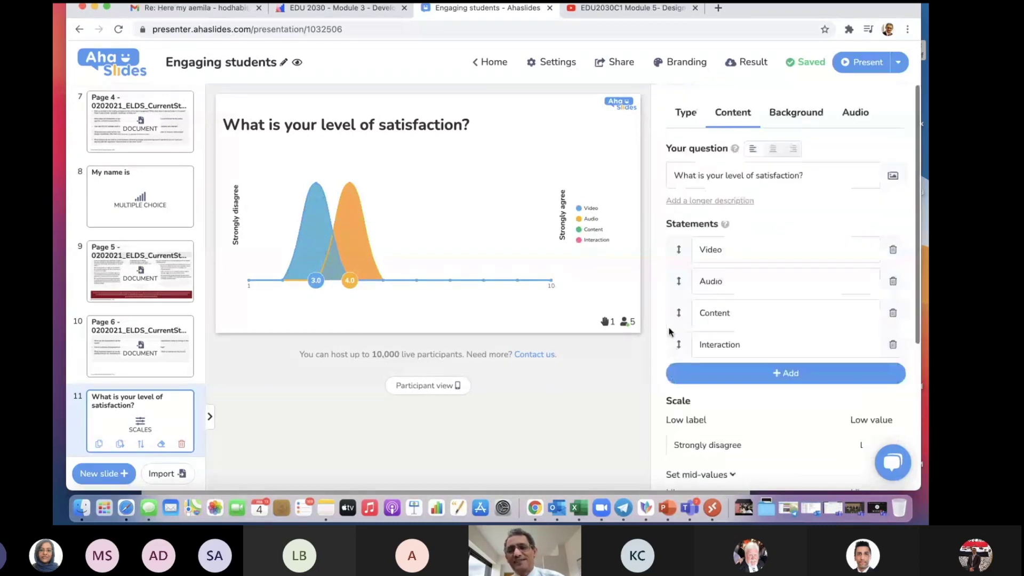
click(685, 113)
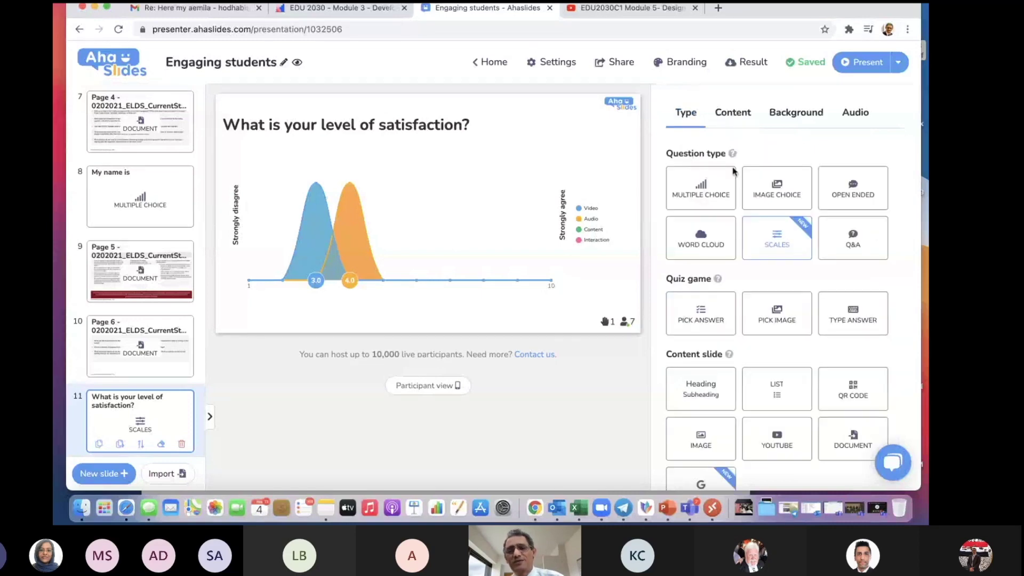
click(731, 112)
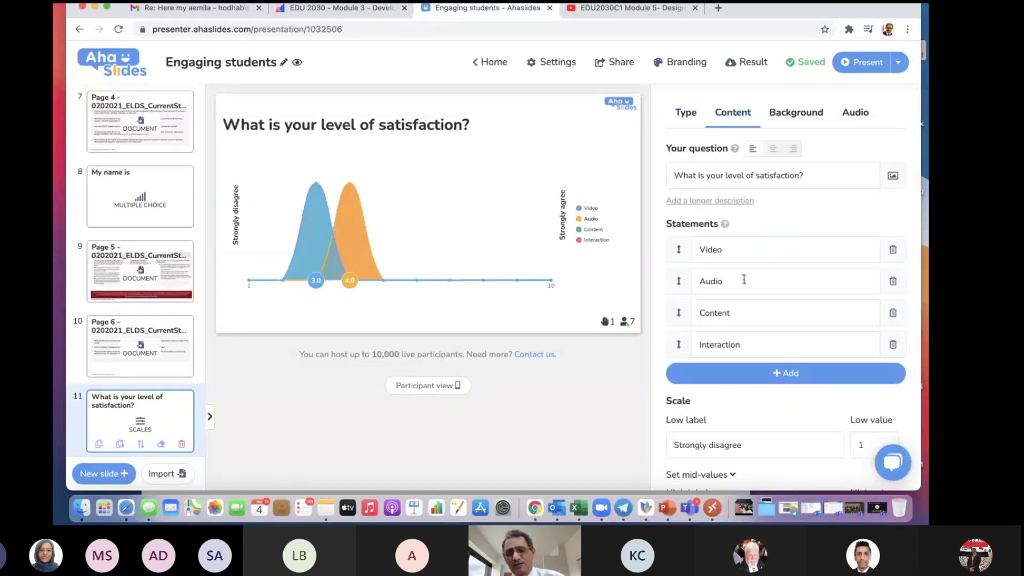
scroll(743, 279, down, 5)
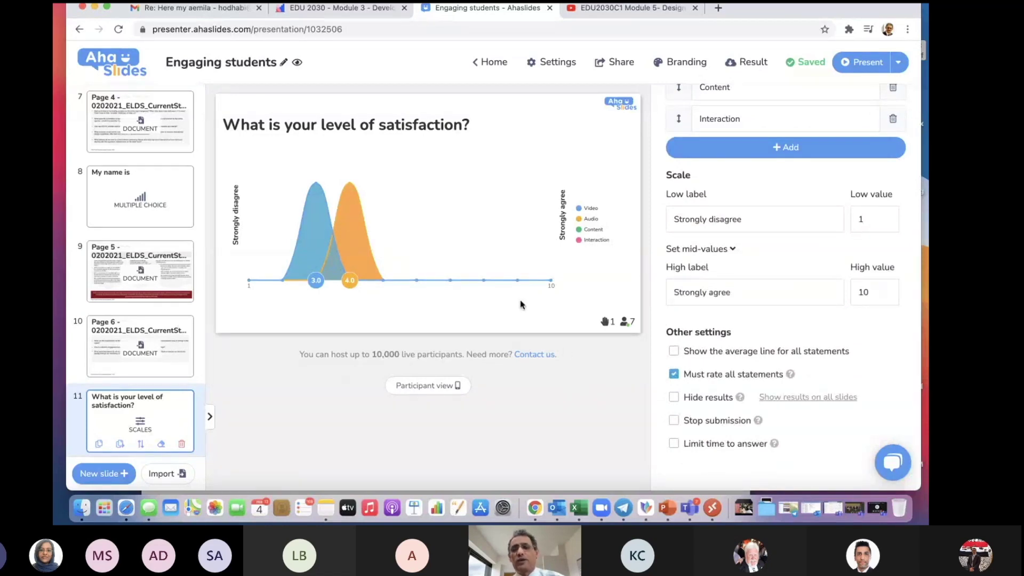
Present the satisfaction scale slide in full screen and look over the presenter options
click(863, 65)
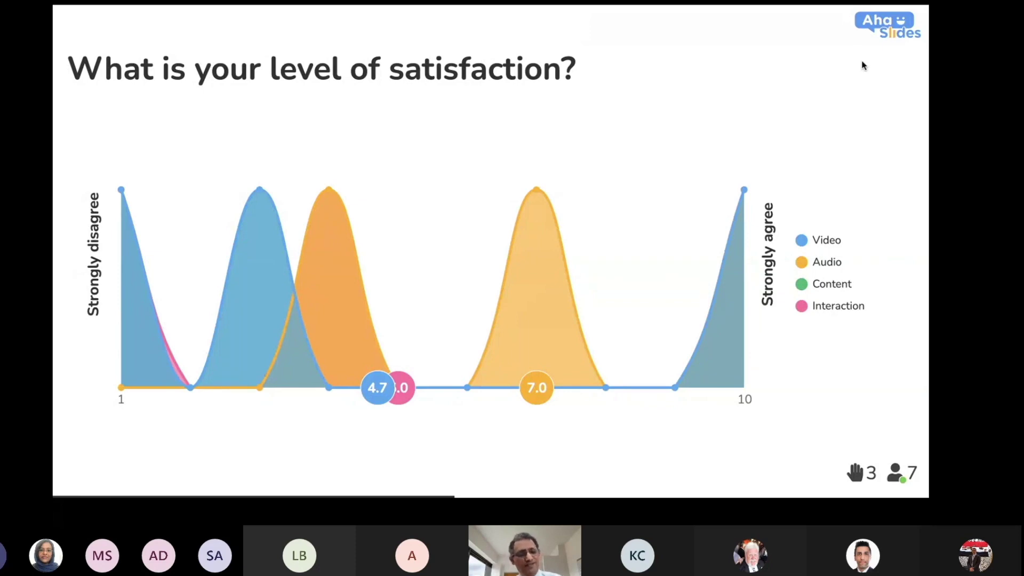
click(79, 478)
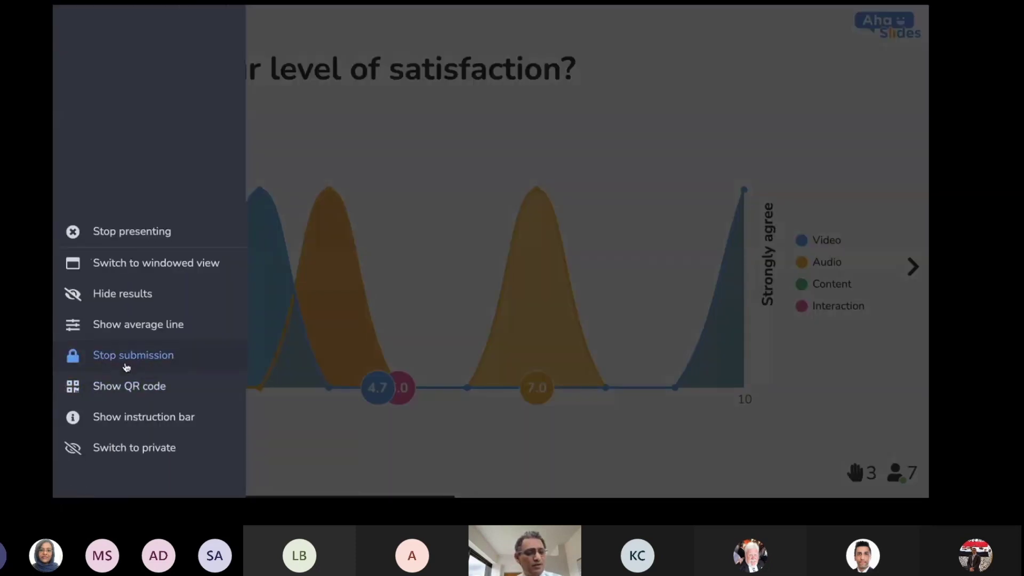
click(247, 446)
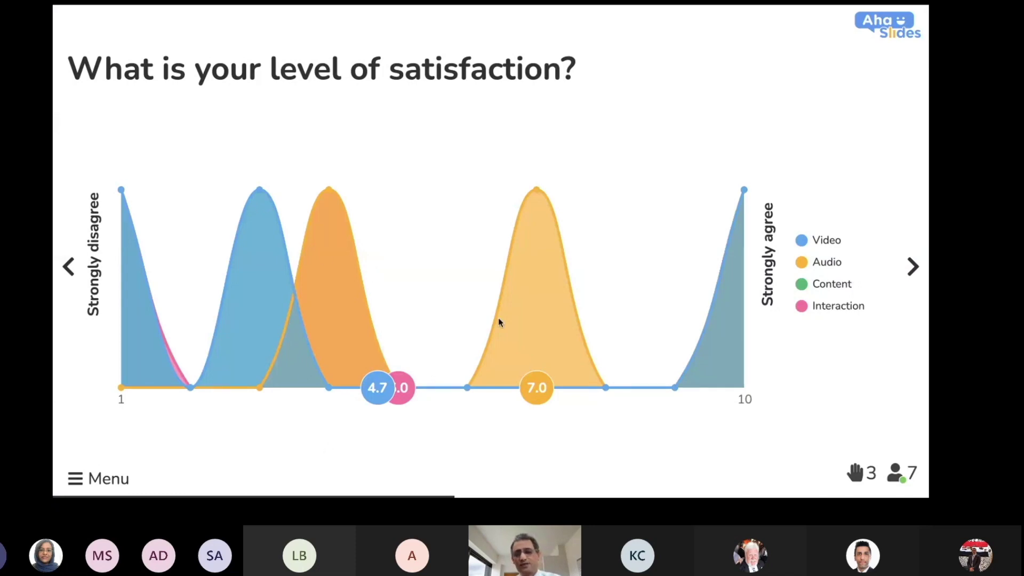
Highlight the response curves for Video, Audio, Content and Interaction one by one in the presented chart
mouse_move(821, 244)
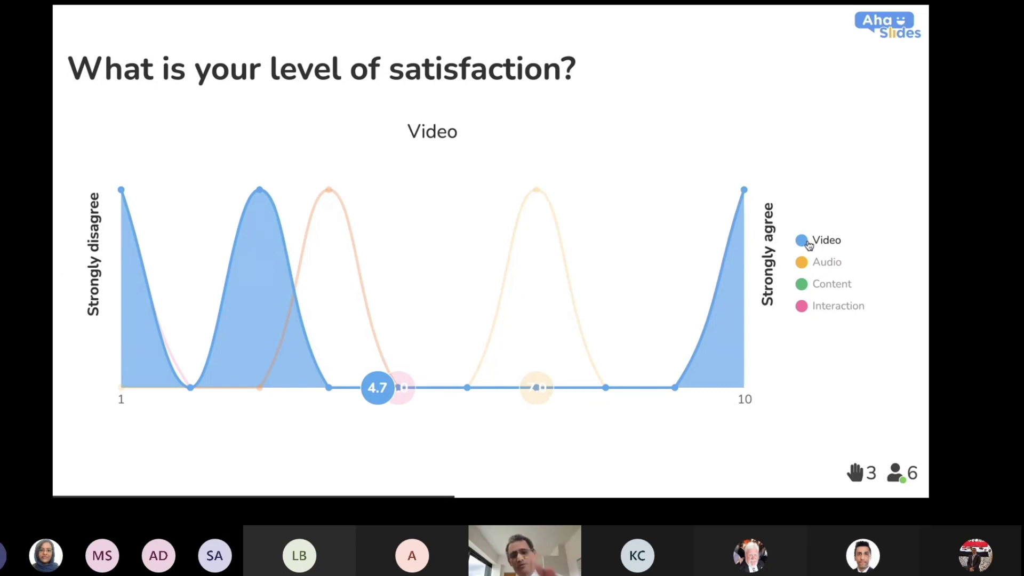
click(810, 263)
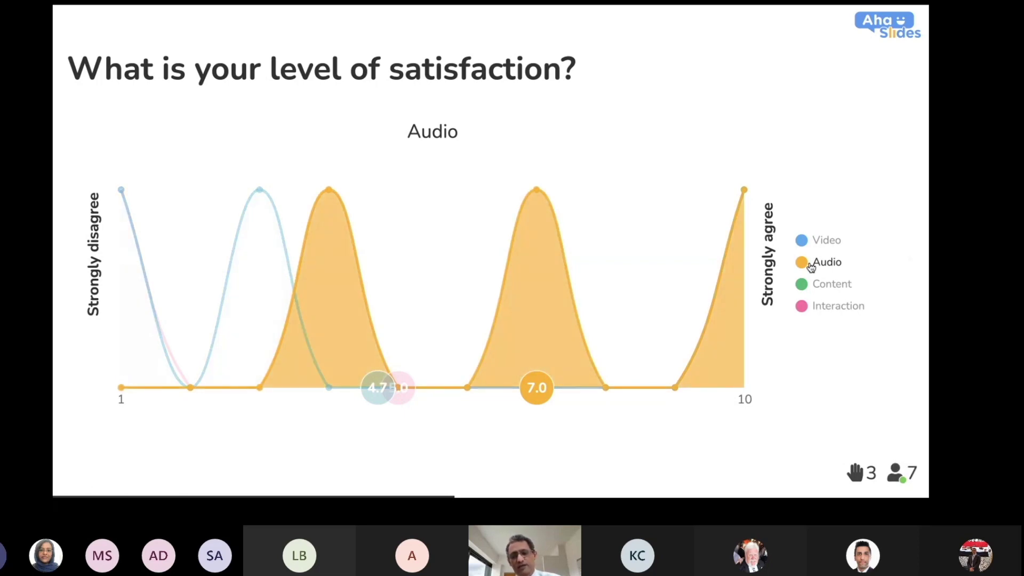
click(819, 285)
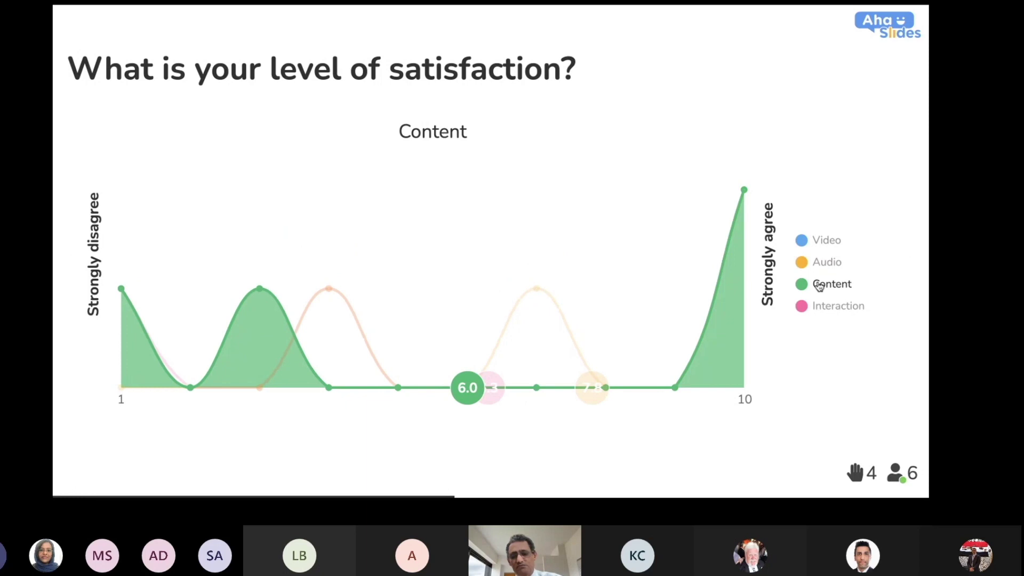
click(825, 307)
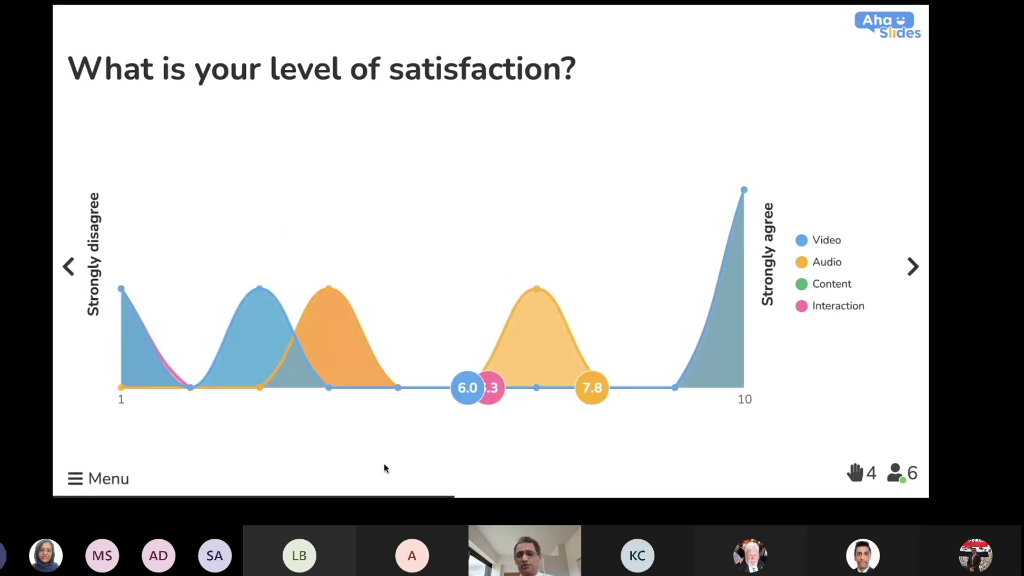
Look over the presenter options again and exit the presentation to the slide editor
click(75, 472)
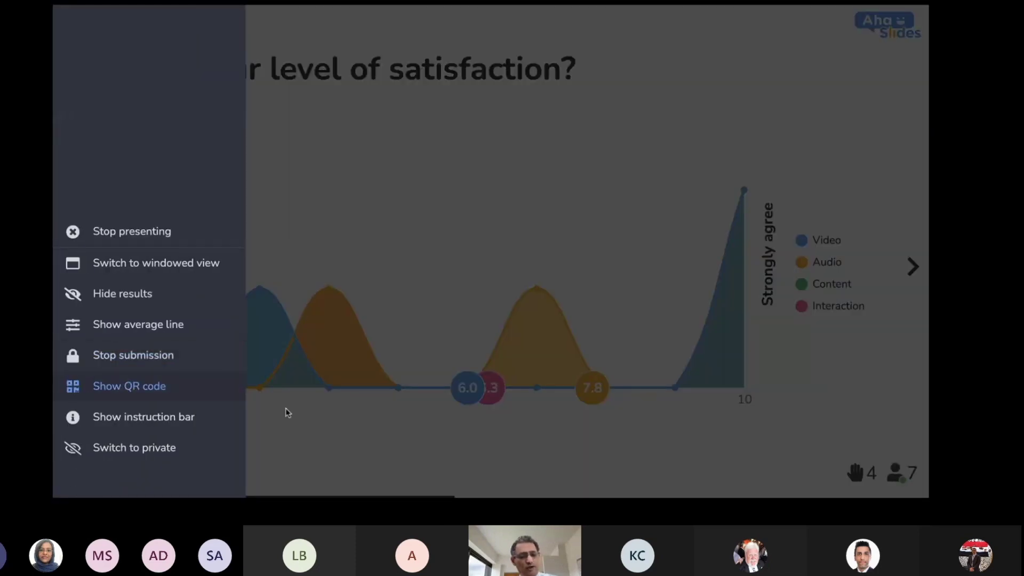
click(286, 412)
key(Escape)
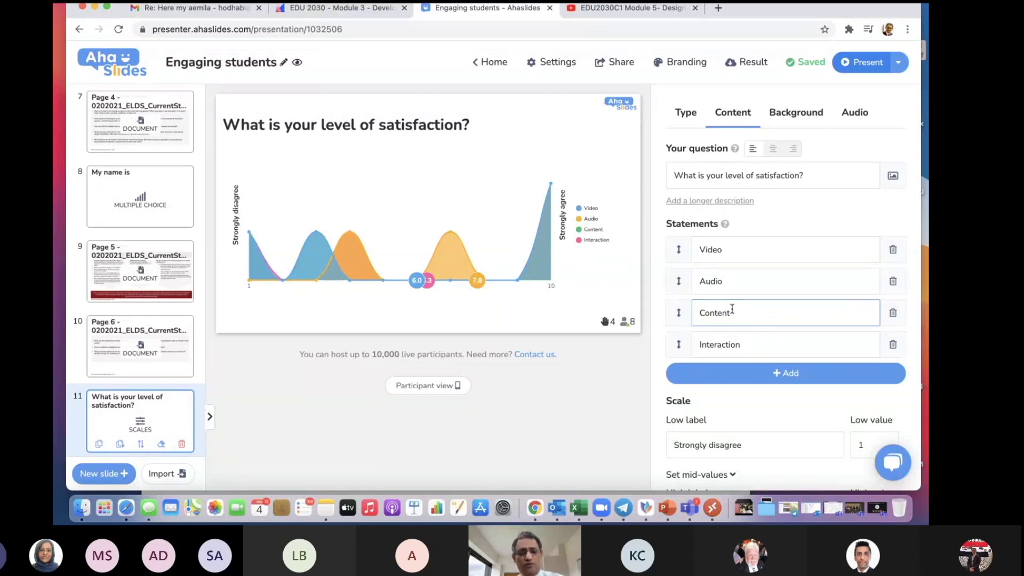
Review the scale slide's available question types, its content settings and the image options for the question
scroll(731, 309, down, 3)
scroll(731, 309, up, 3)
click(730, 179)
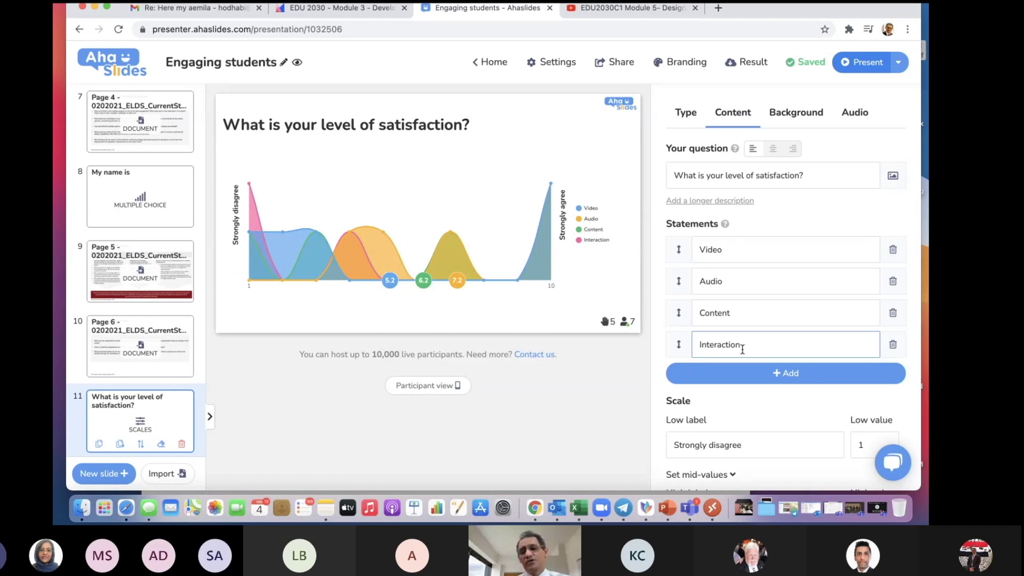
click(684, 116)
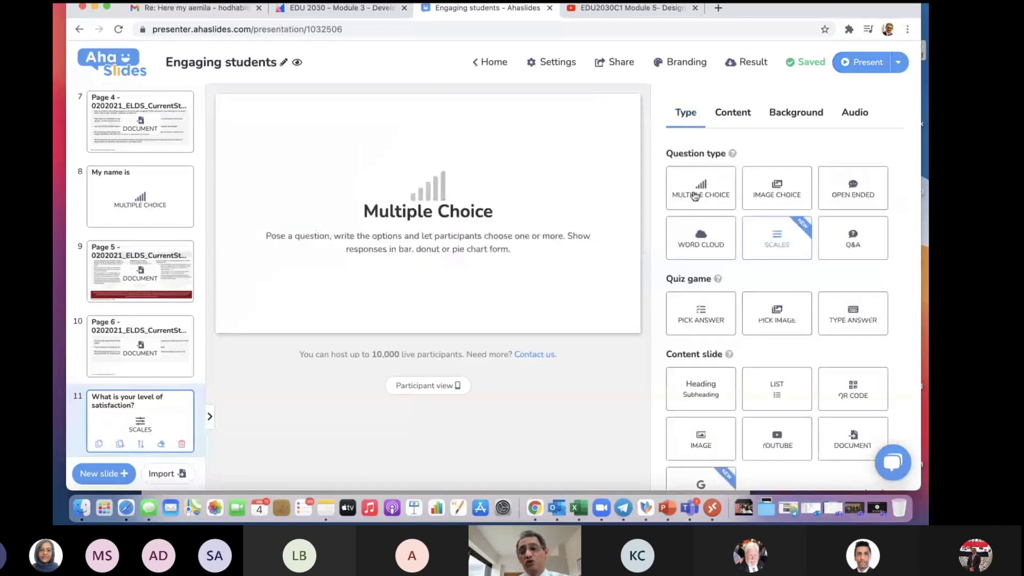
click(739, 116)
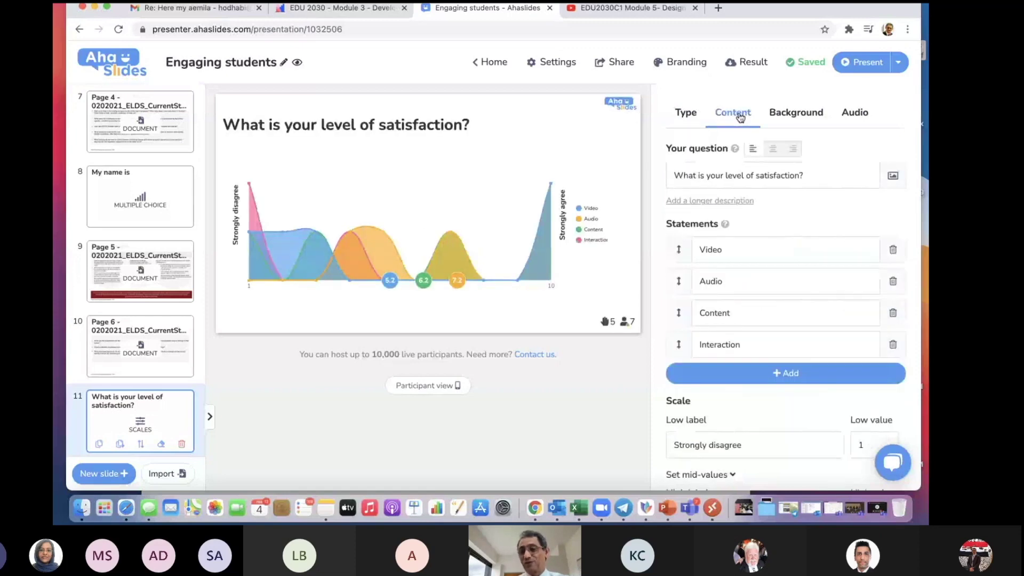
click(684, 118)
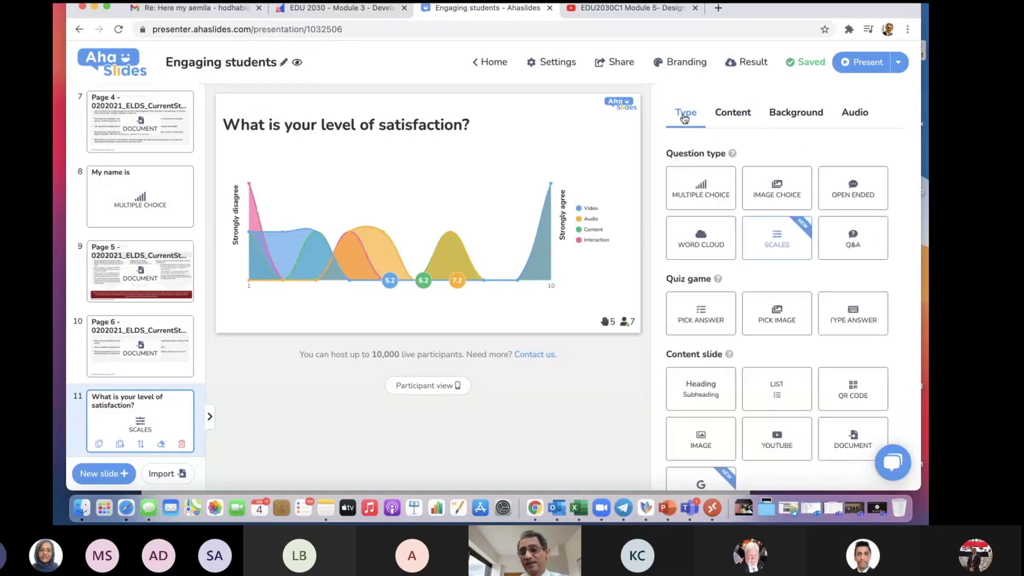
click(727, 115)
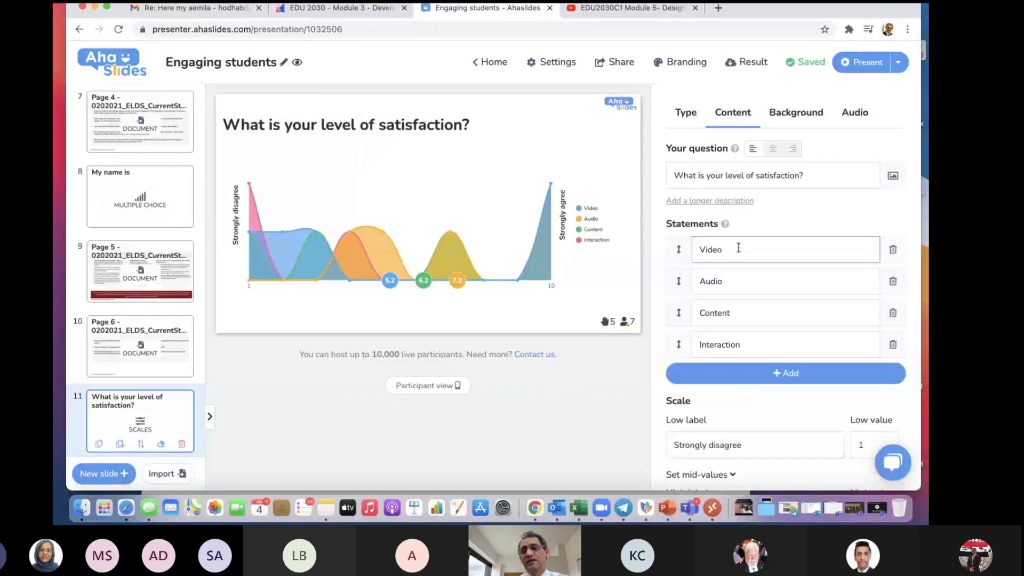
click(894, 179)
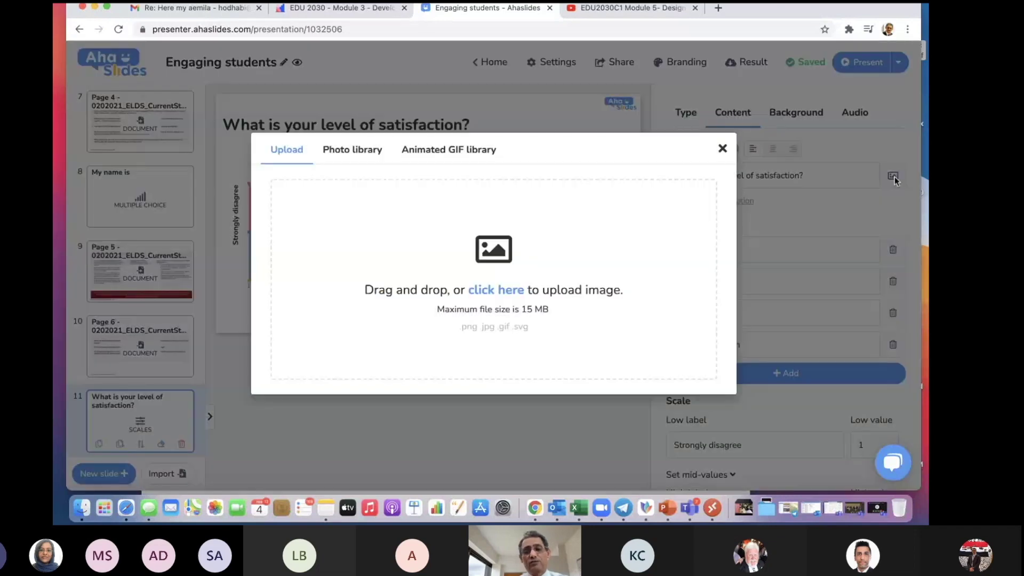
click(722, 148)
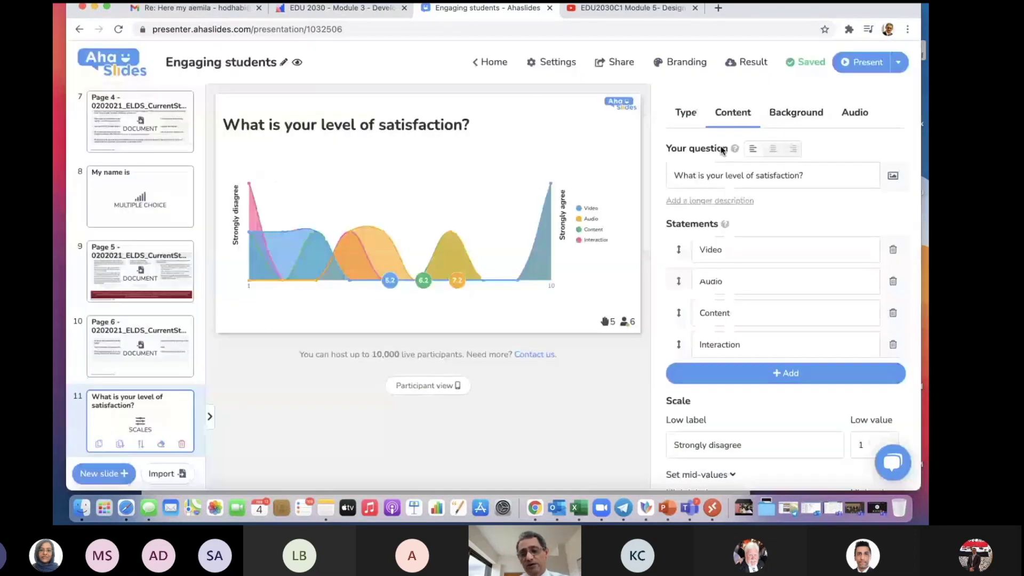
scroll(820, 228, down, 2)
scroll(820, 228, up, 3)
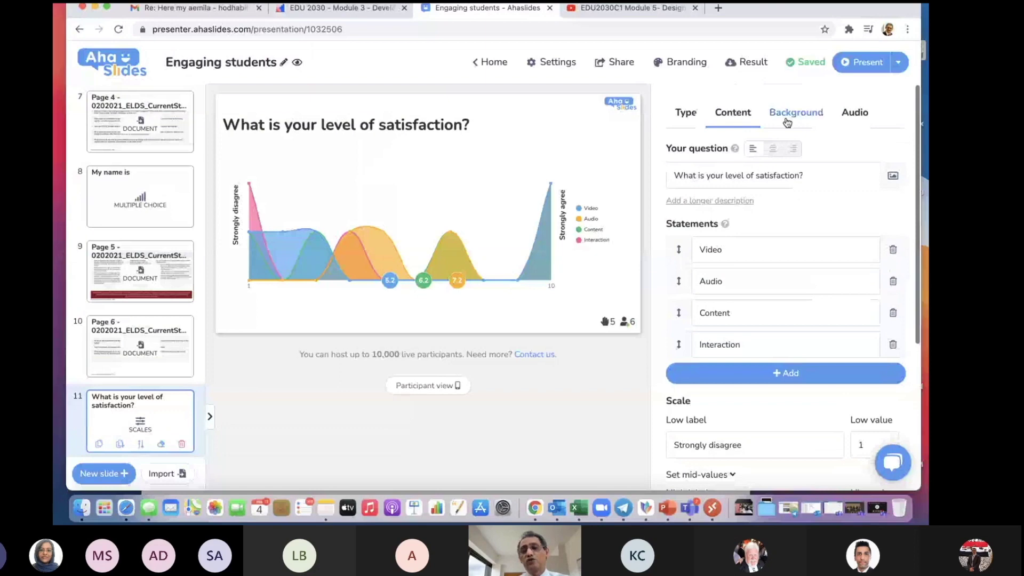
Search the photo library for "vision" and set the picture of a hand holding a compass as the scale slide's background
click(787, 119)
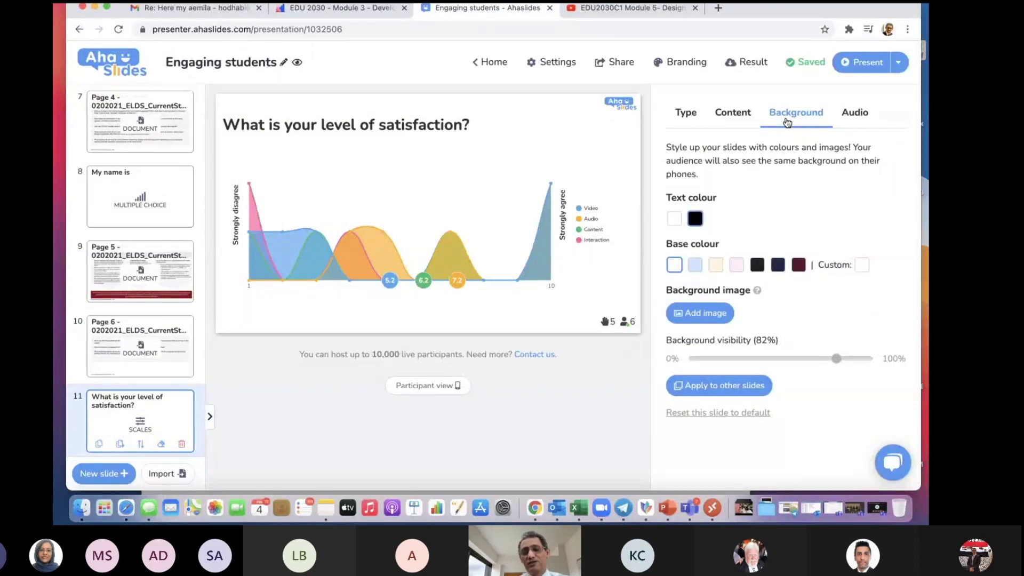
click(699, 313)
click(373, 152)
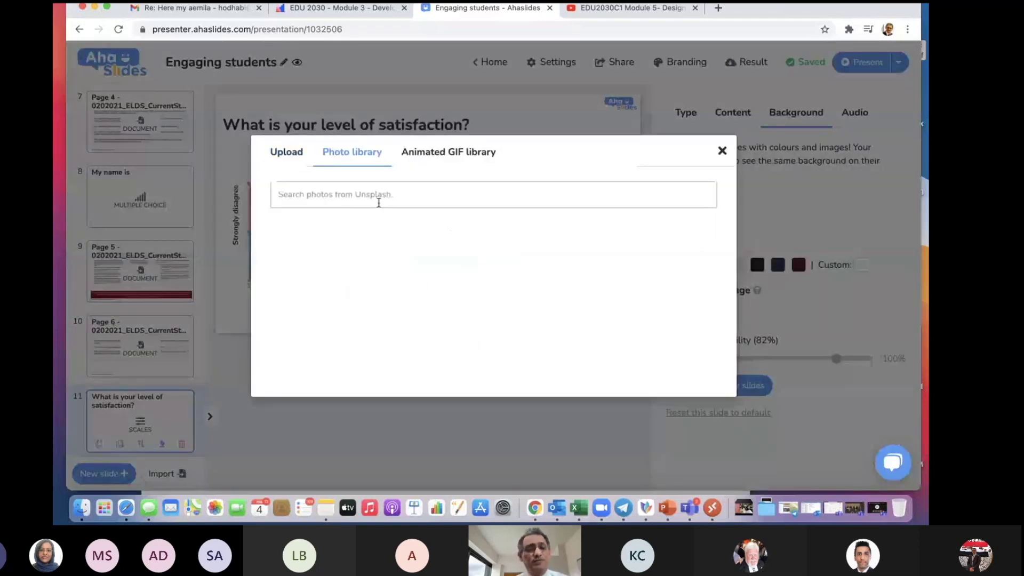
click(379, 203)
text(v)
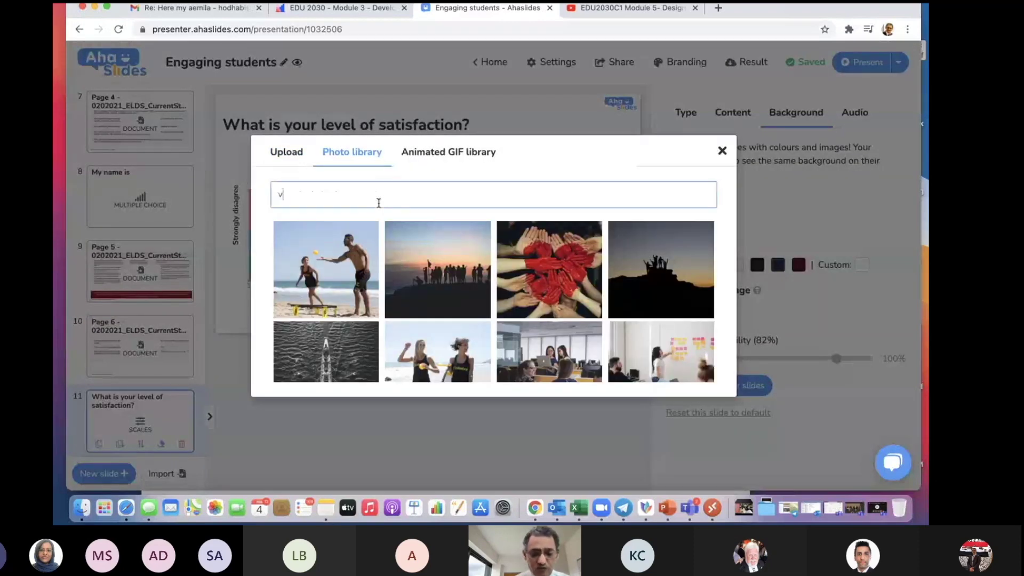
text(ision)
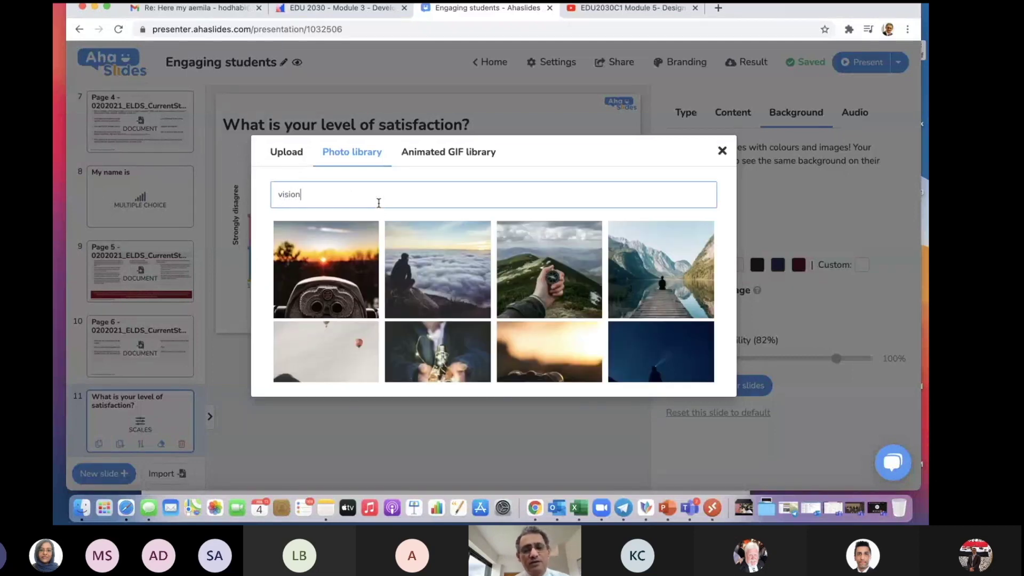
click(551, 268)
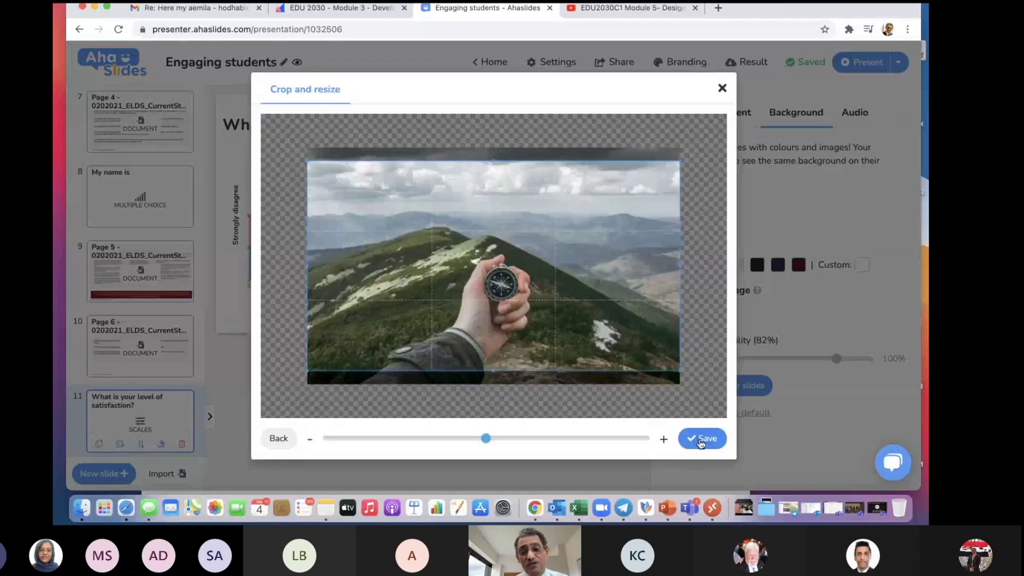
click(701, 443)
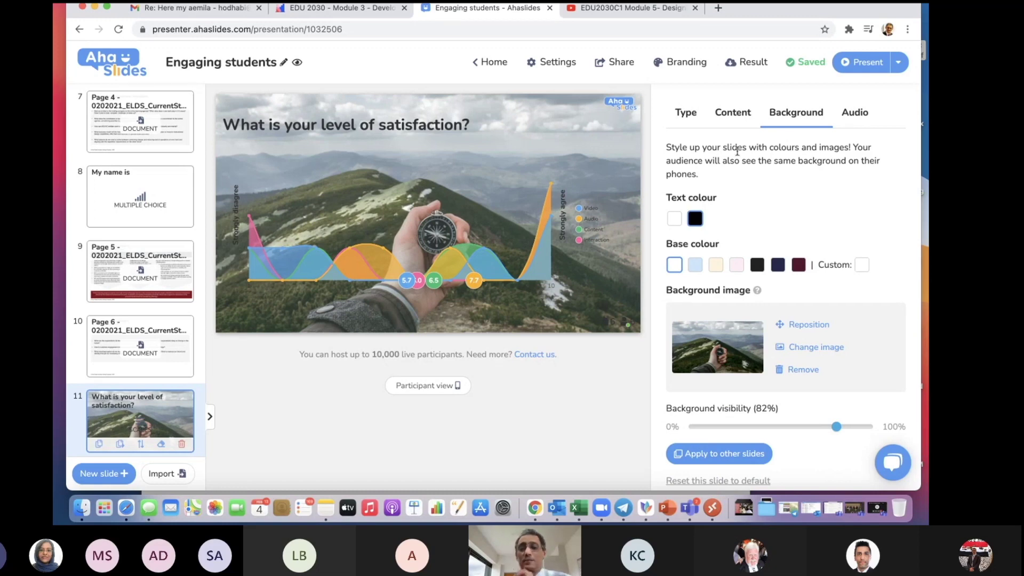
Reduce the background image's visibility to 62%
scroll(778, 288, down, 1)
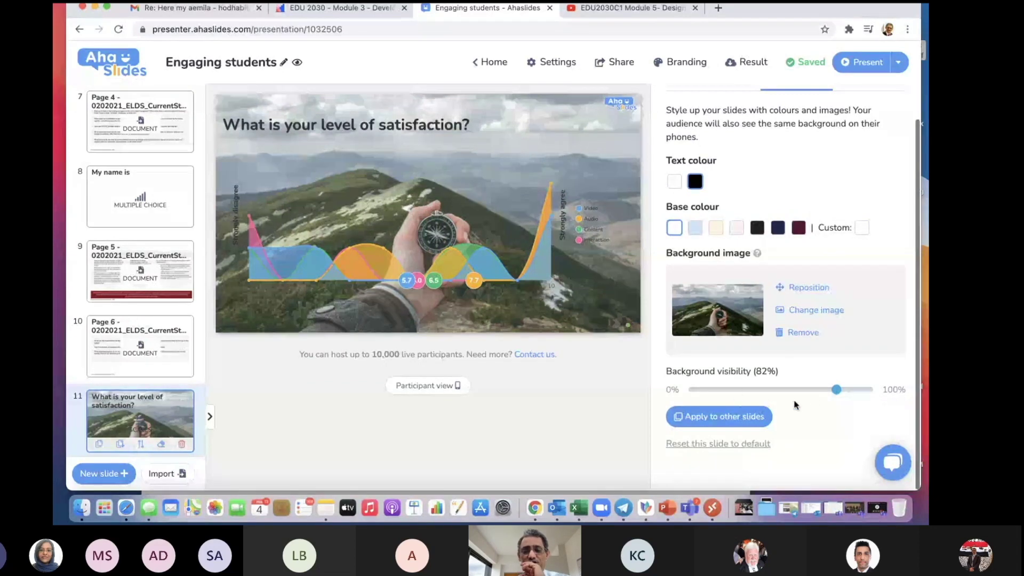
drag(836, 389, 814, 388)
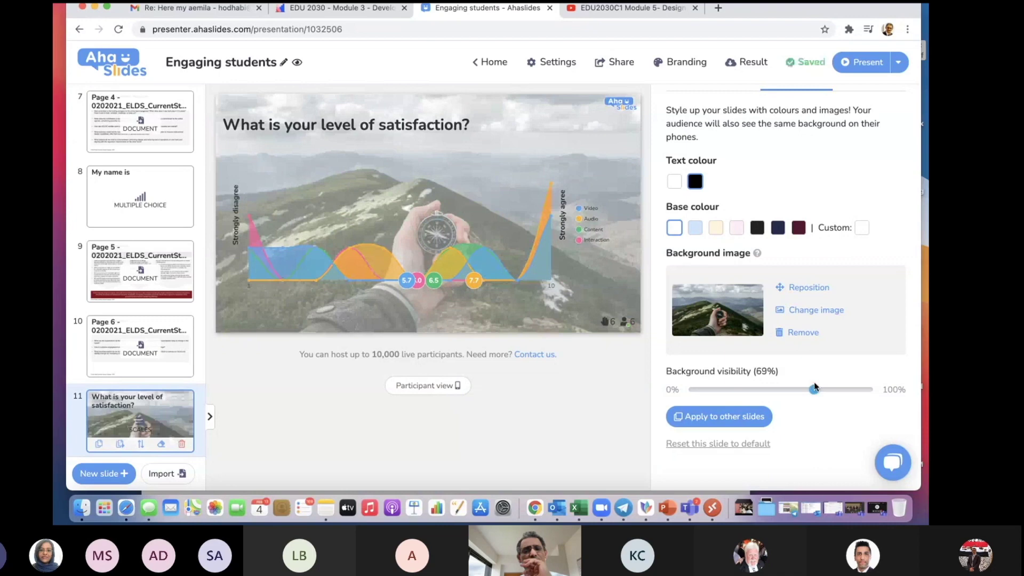
drag(814, 388, 801, 389)
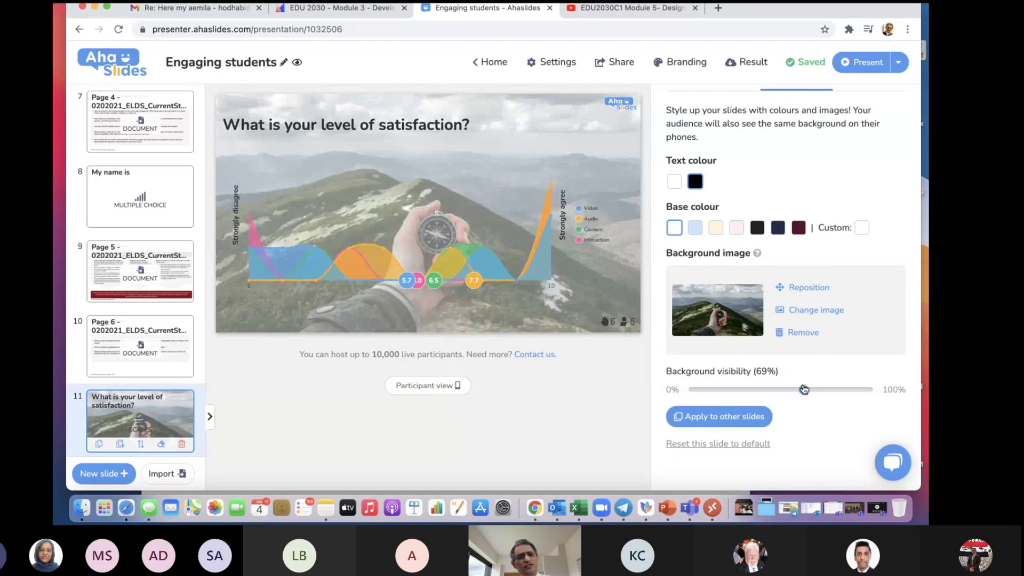
Insert a new Image Choice slide directly after the Page 8 document slide
scroll(138, 356, down, 3)
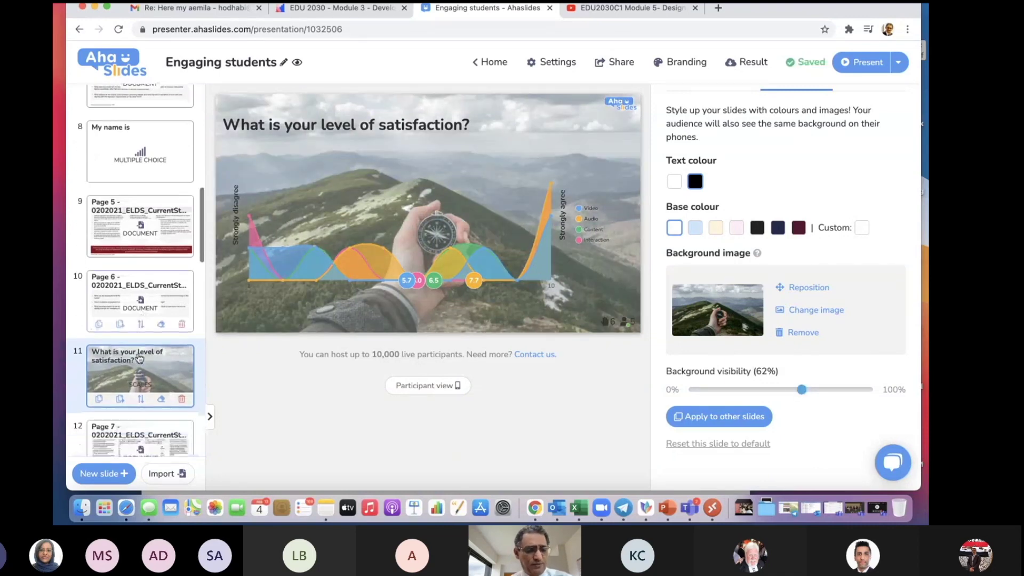
scroll(137, 356, down, 3)
click(144, 339)
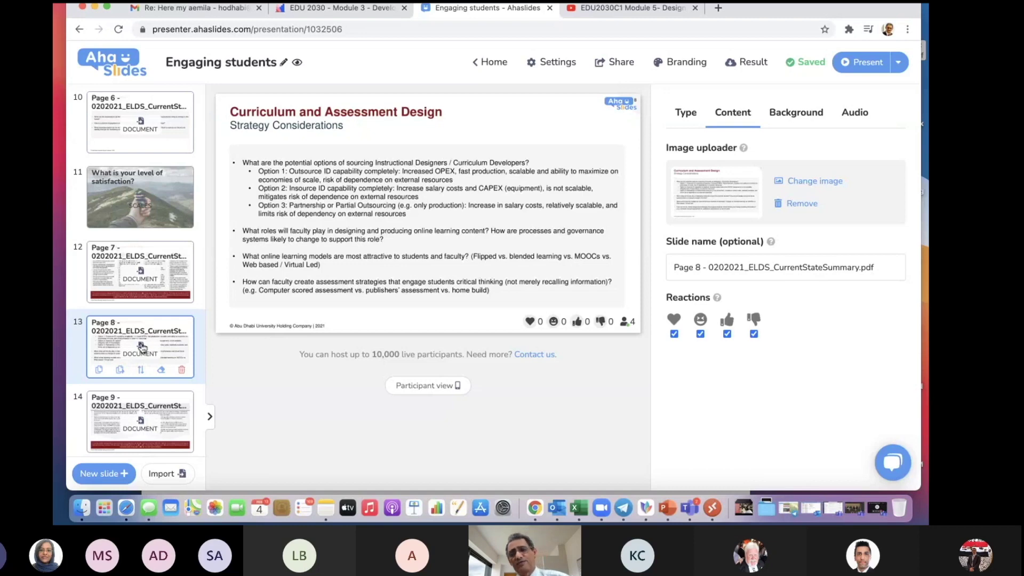
click(104, 473)
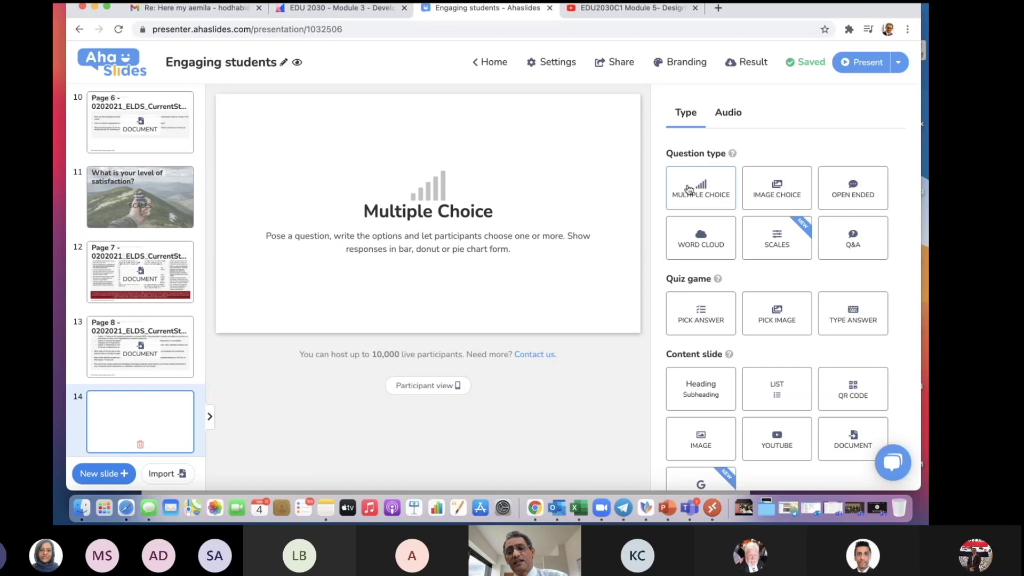
click(775, 192)
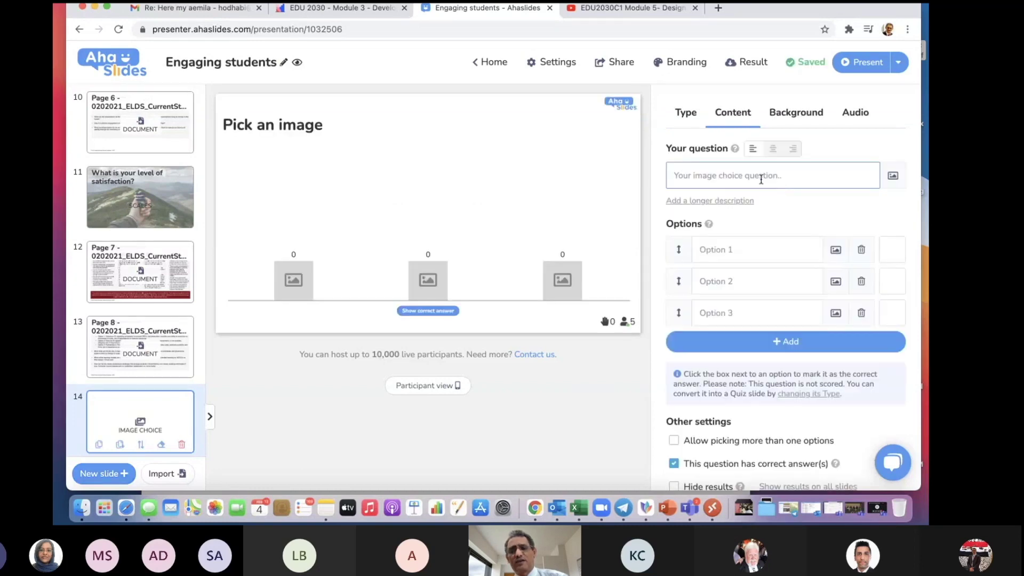
Enter "Which one of the following is faster?" as the image choice question
text(W)
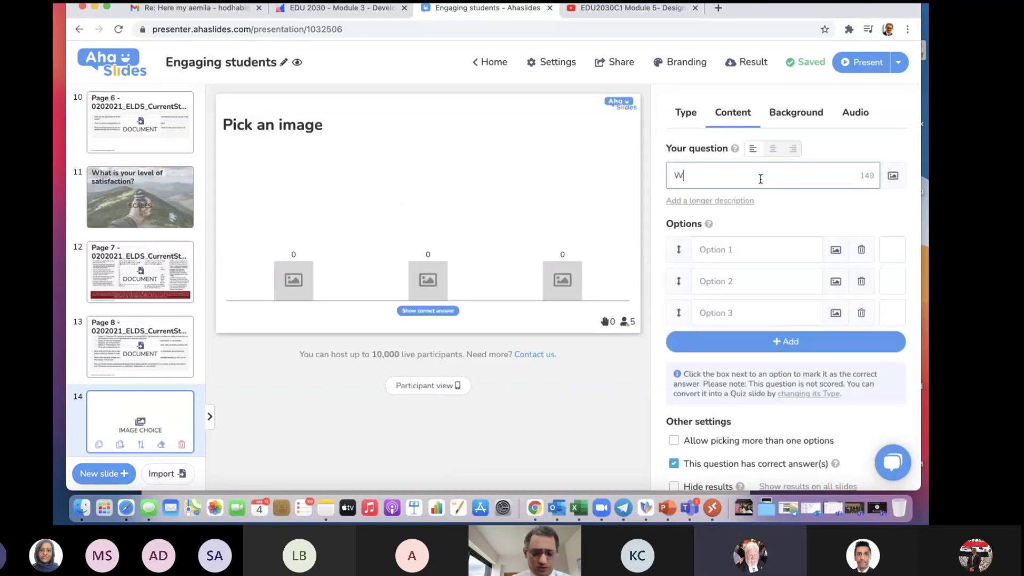
text(hich on )
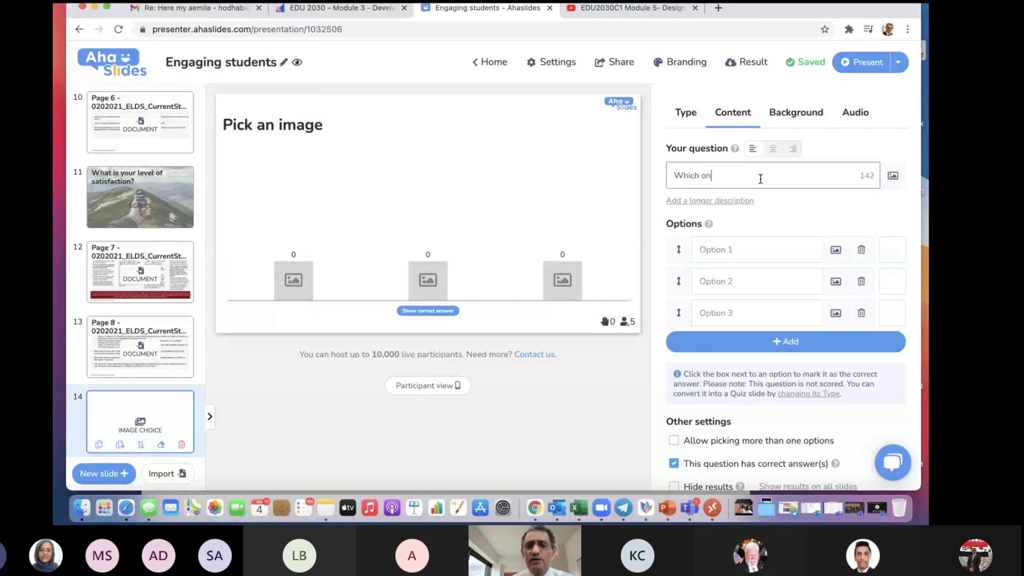
text(is fas)
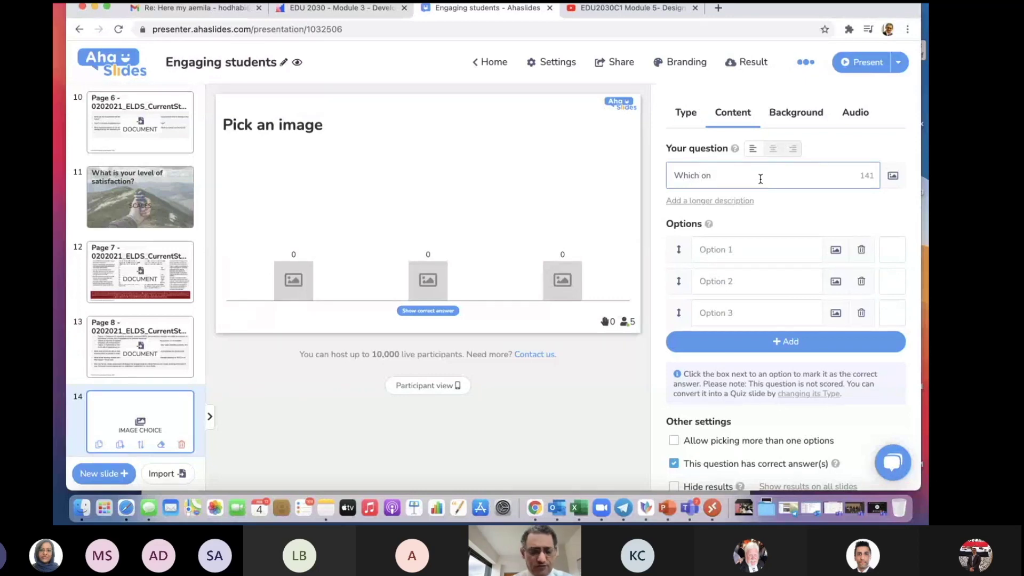
text(ter?)
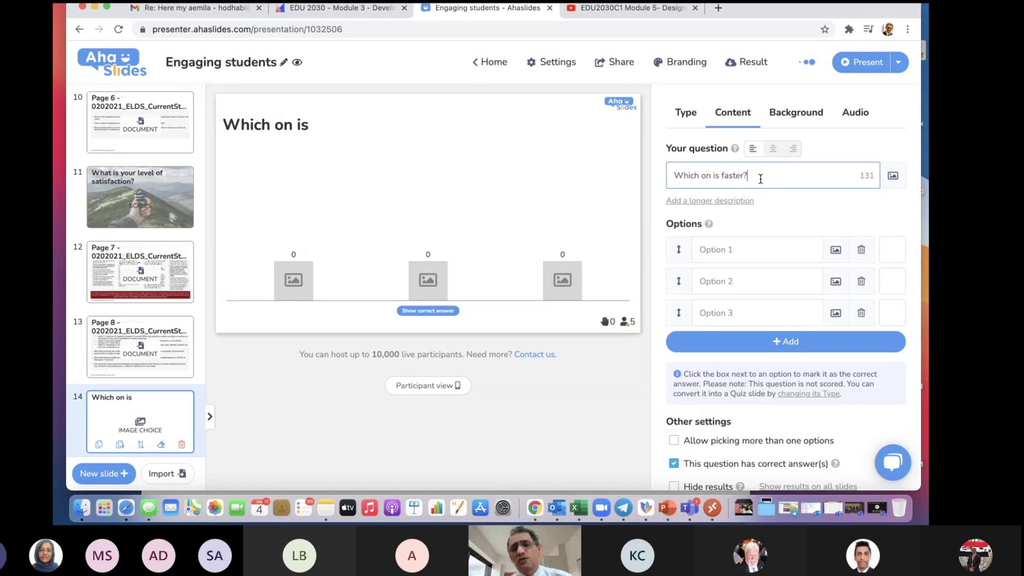
click(696, 176)
text(of )
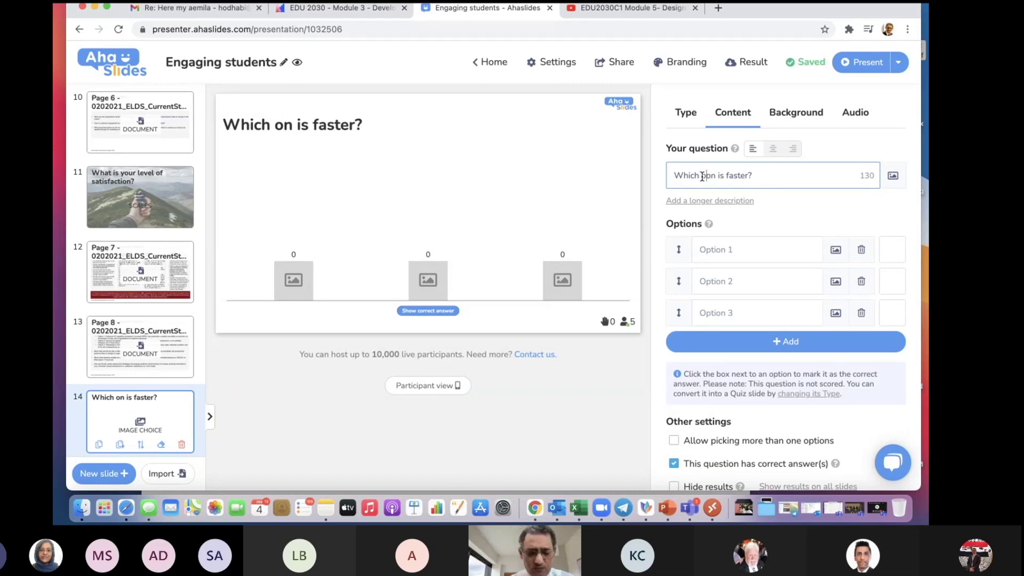
text(the follo)
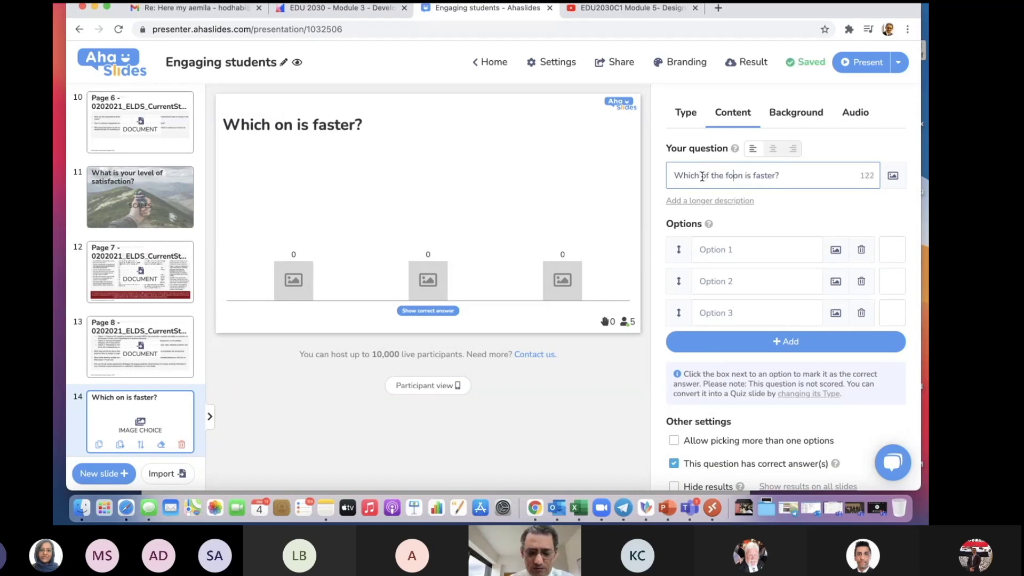
text(wing)
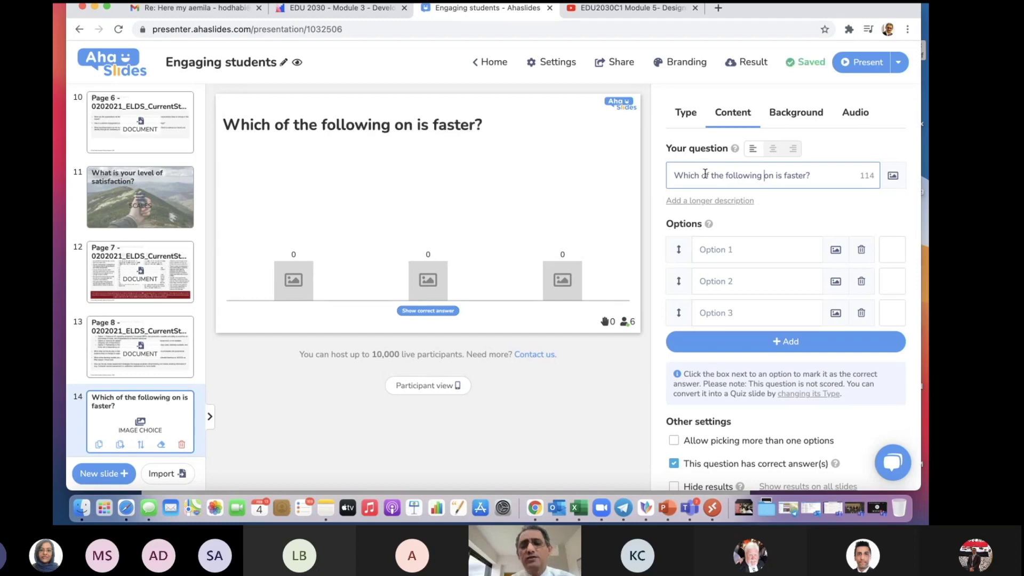
text(one)
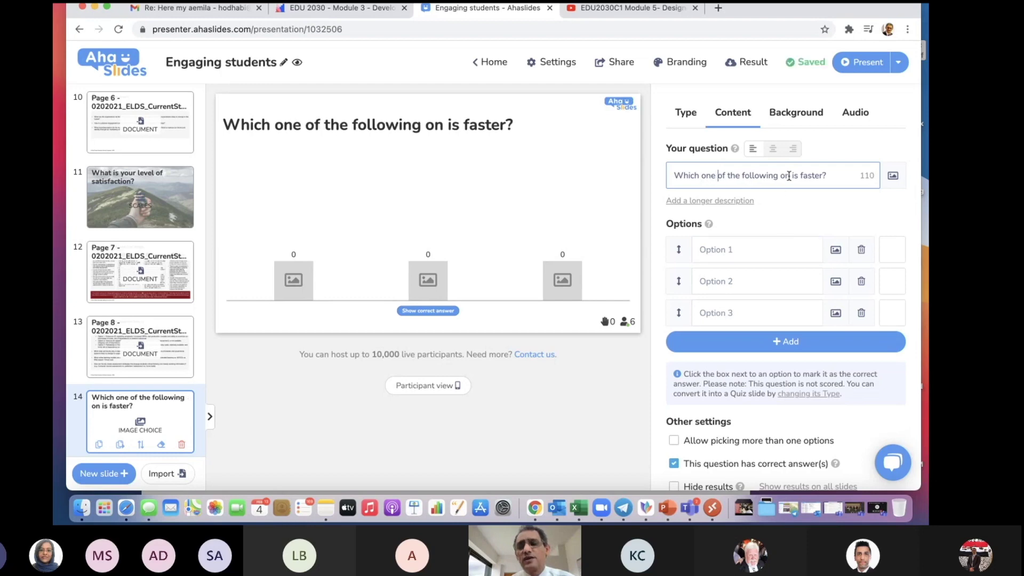
click(790, 176)
key(BackSpace)
key(BackSpace)
key(BackSpace)
Name the first option "Car" and give it the red sports car picture from a photo library search for "Car"
click(777, 256)
text(Car)
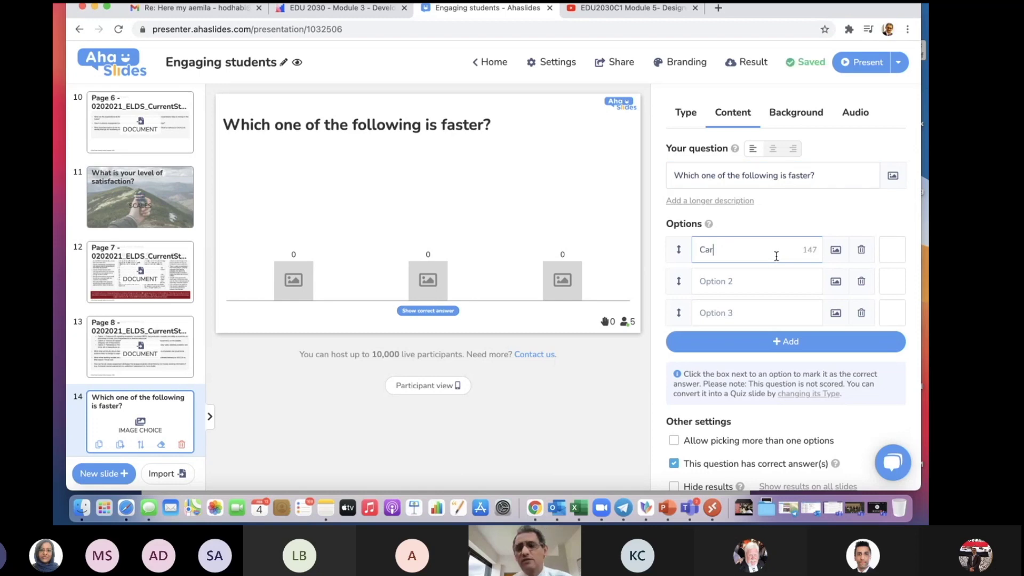
click(835, 250)
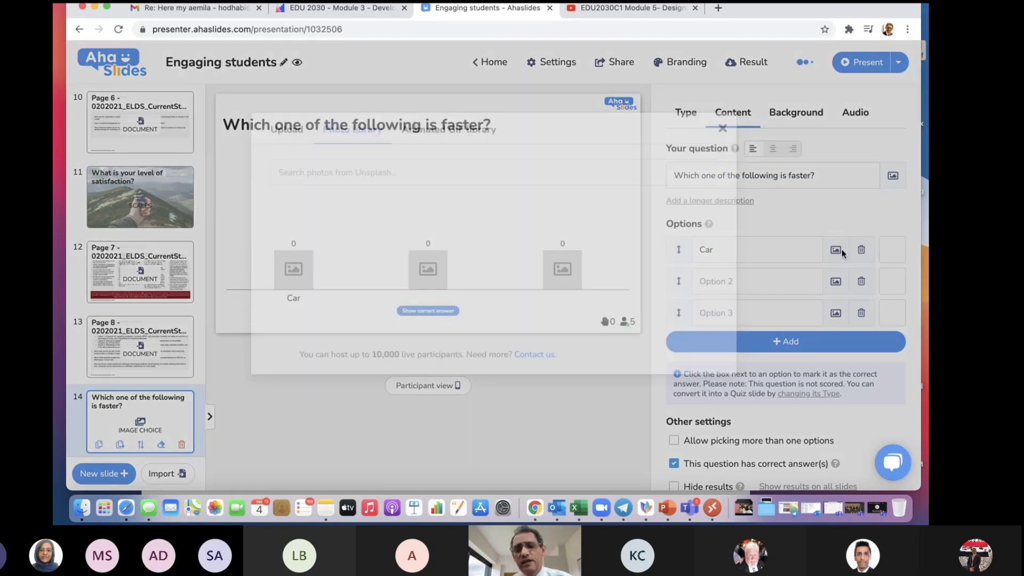
text(Car)
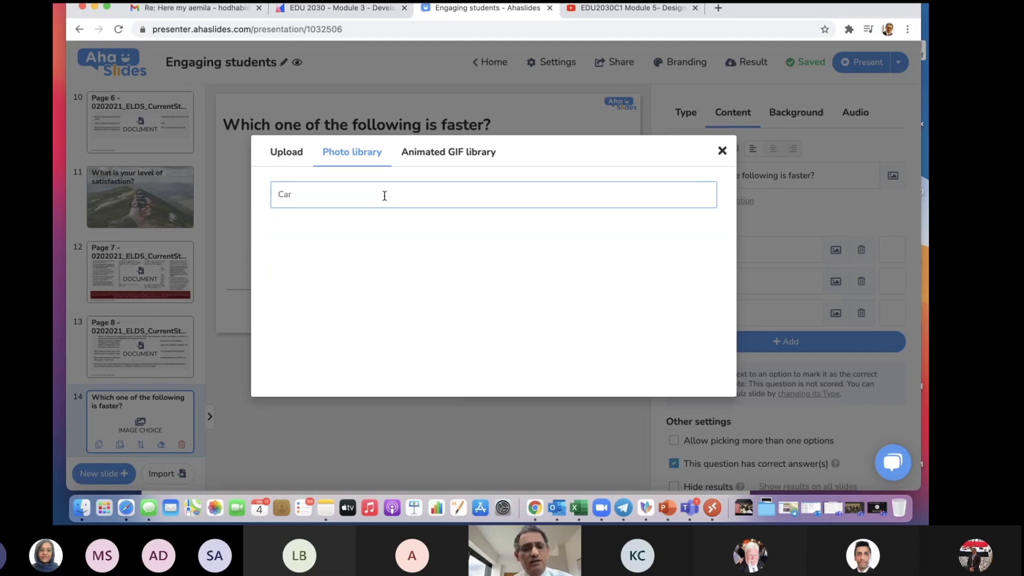
click(430, 273)
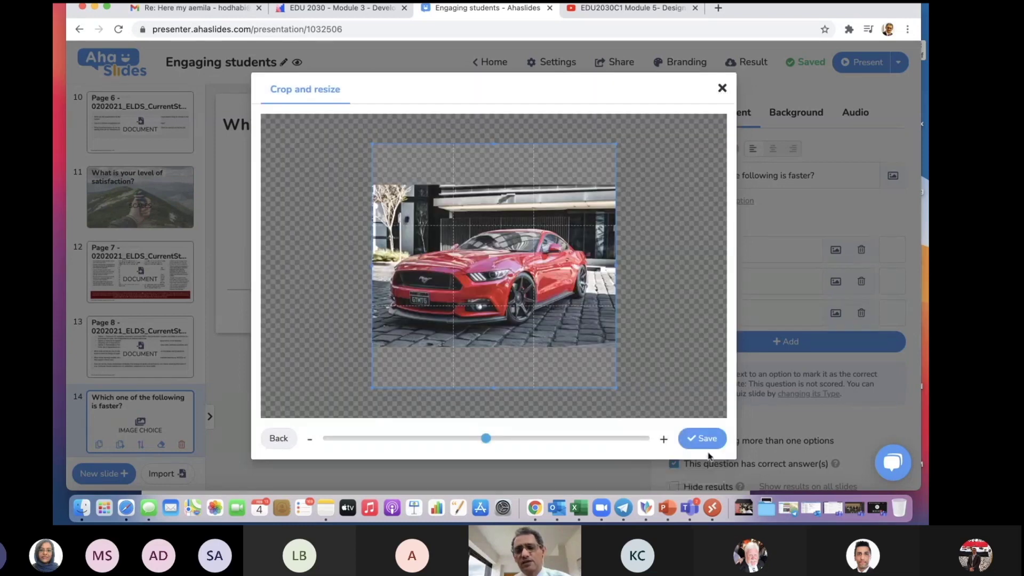
click(703, 436)
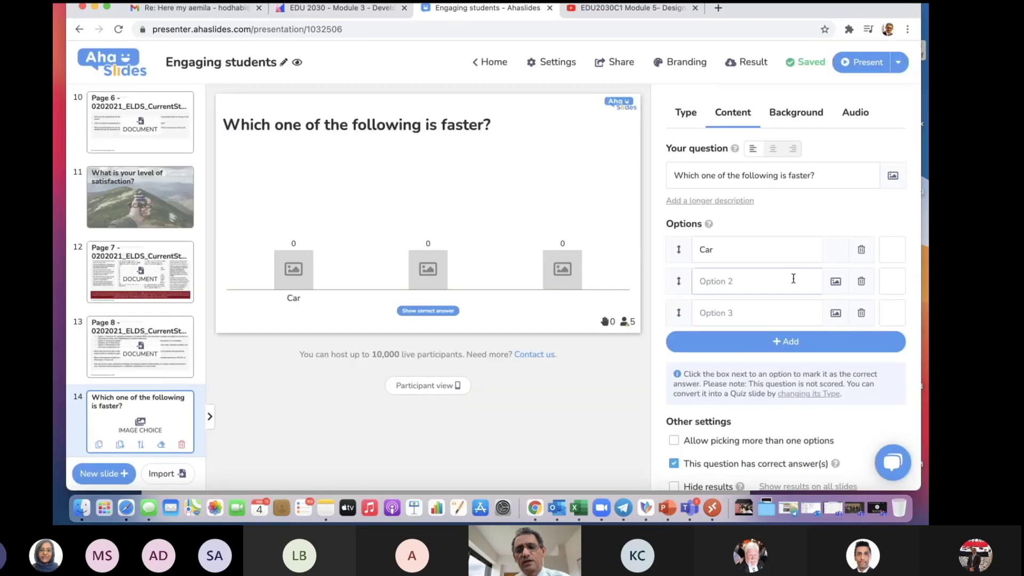
Name the second option "Camel" and give it the picture of a single camel walking in the desert, searching for "camel"
click(792, 279)
text(Camel)
click(835, 282)
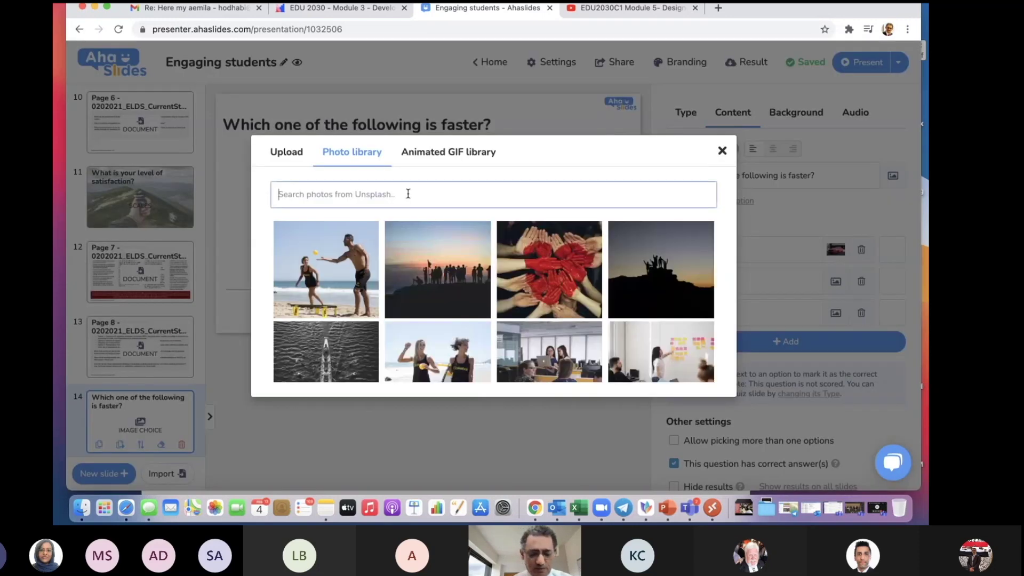
text(camel)
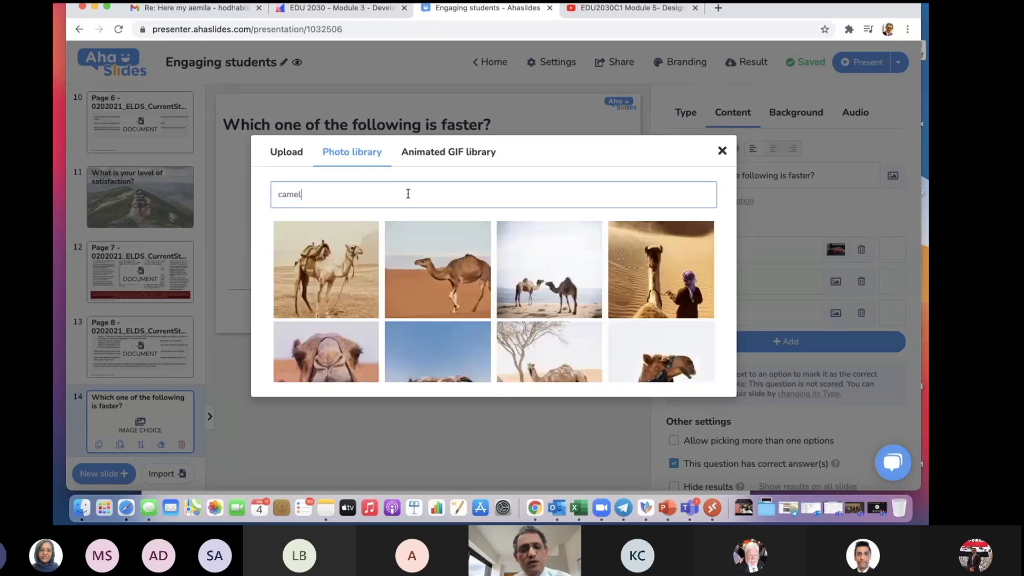
click(425, 264)
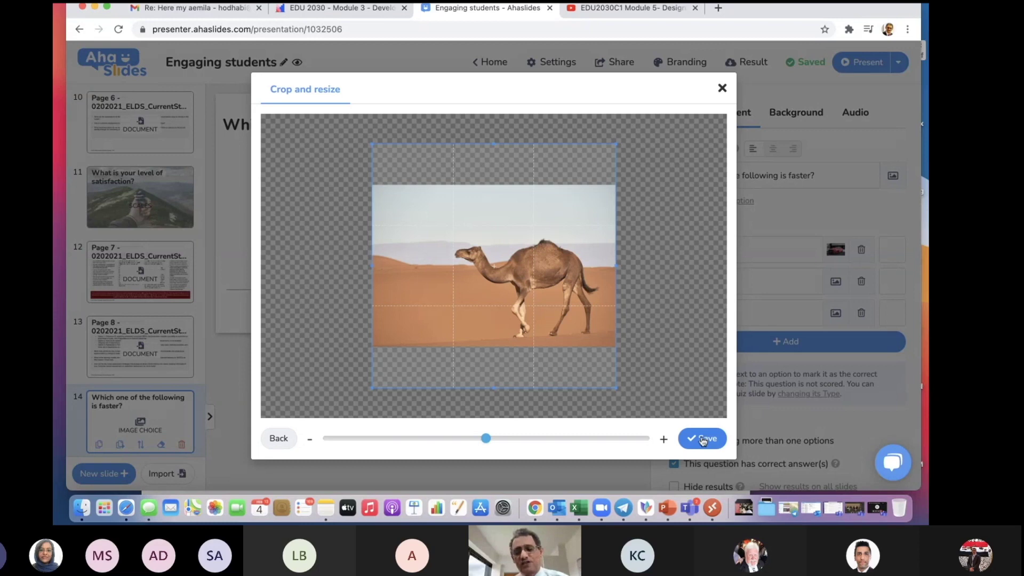
click(702, 440)
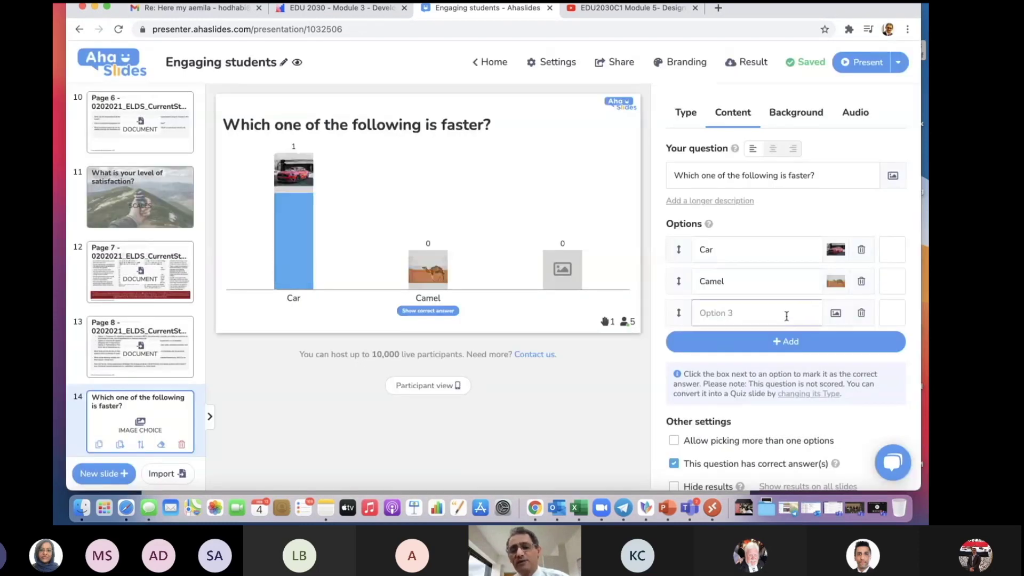
Name the third option "Aircraft", give it the airplane-against-clouds photo found by searching "Aircraft", and mark it as the correct answer
click(786, 315)
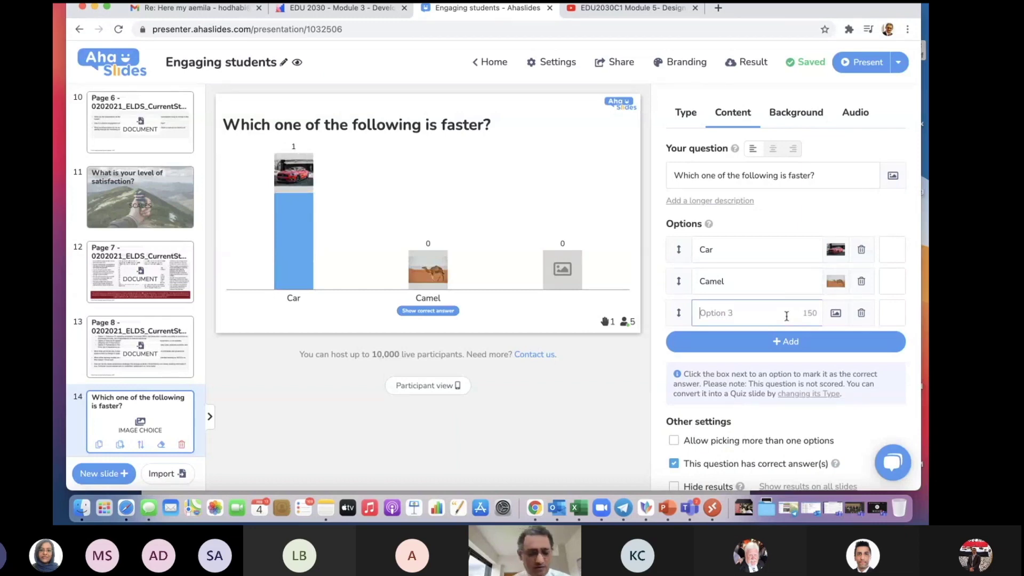
text(Ai)
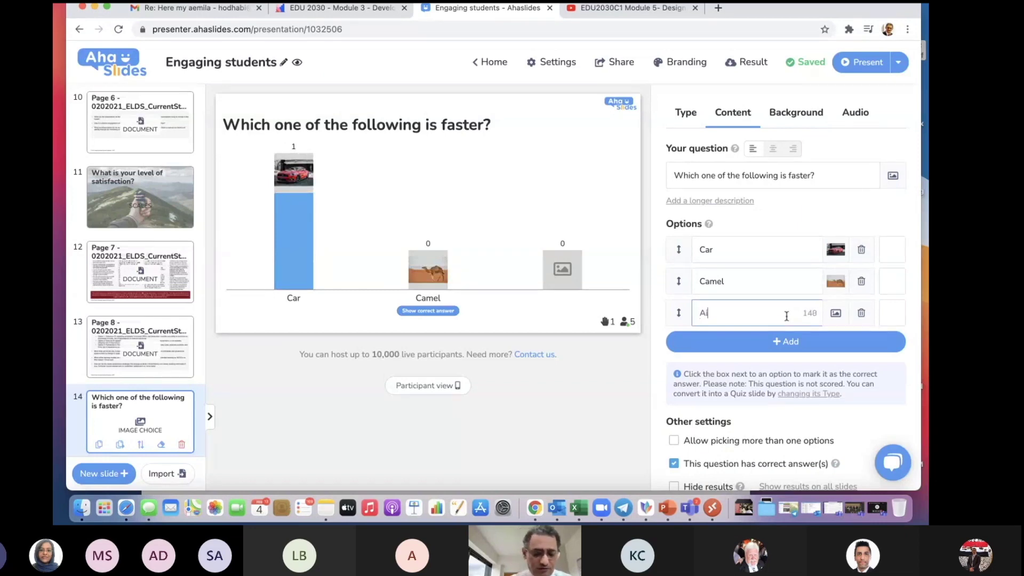
text(rcraft)
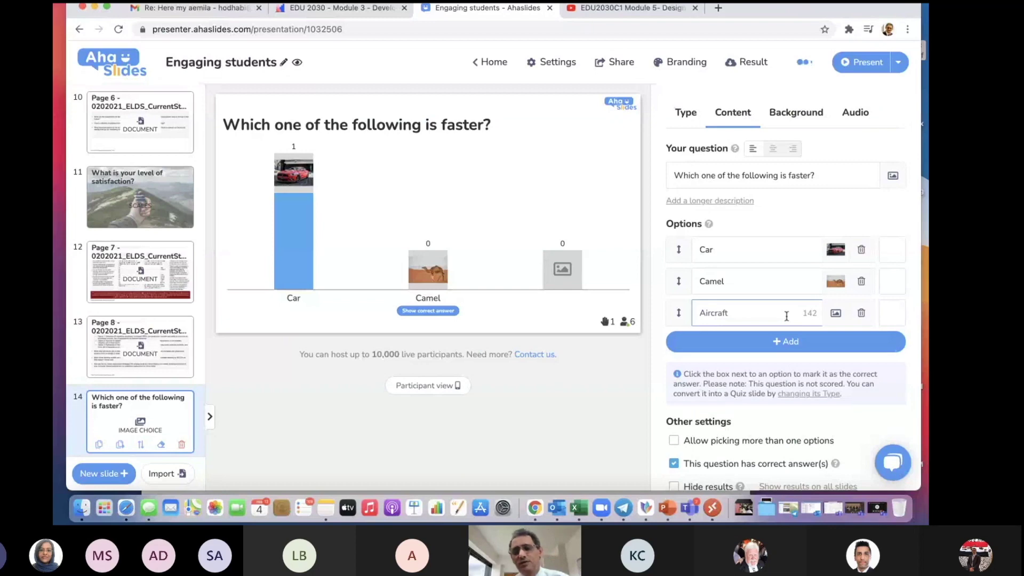
click(835, 313)
click(357, 191)
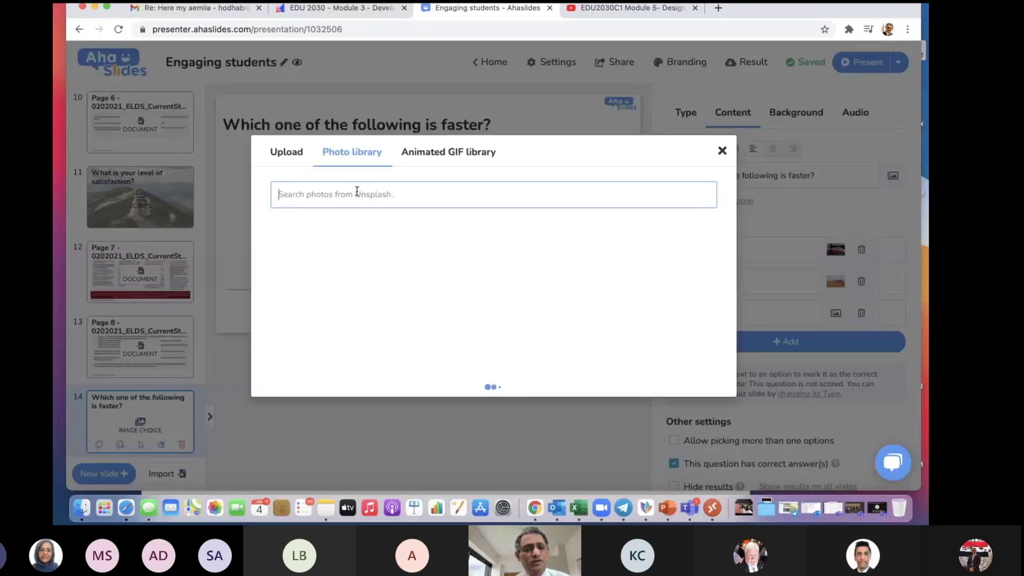
text(Aircraft)
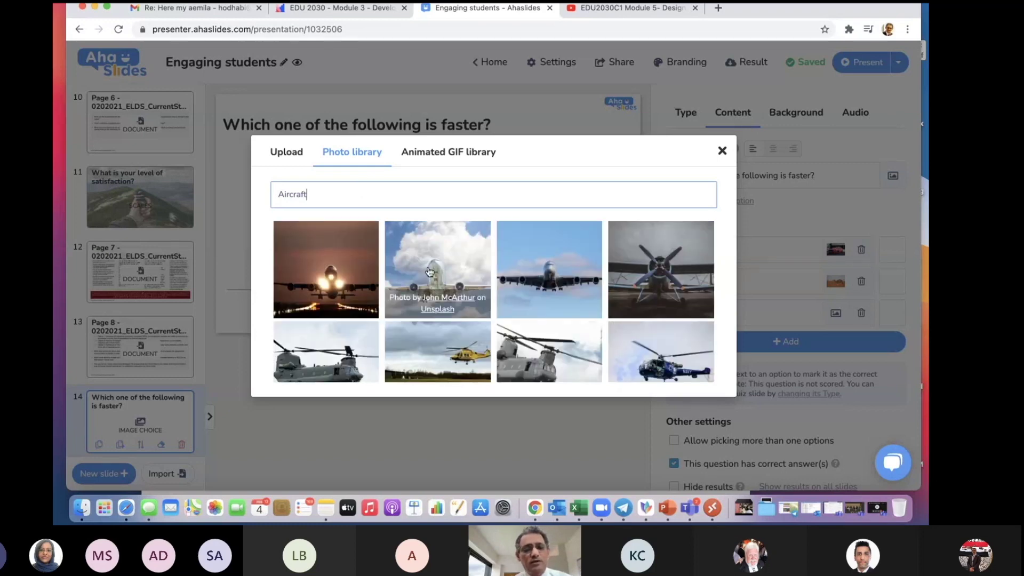
click(429, 271)
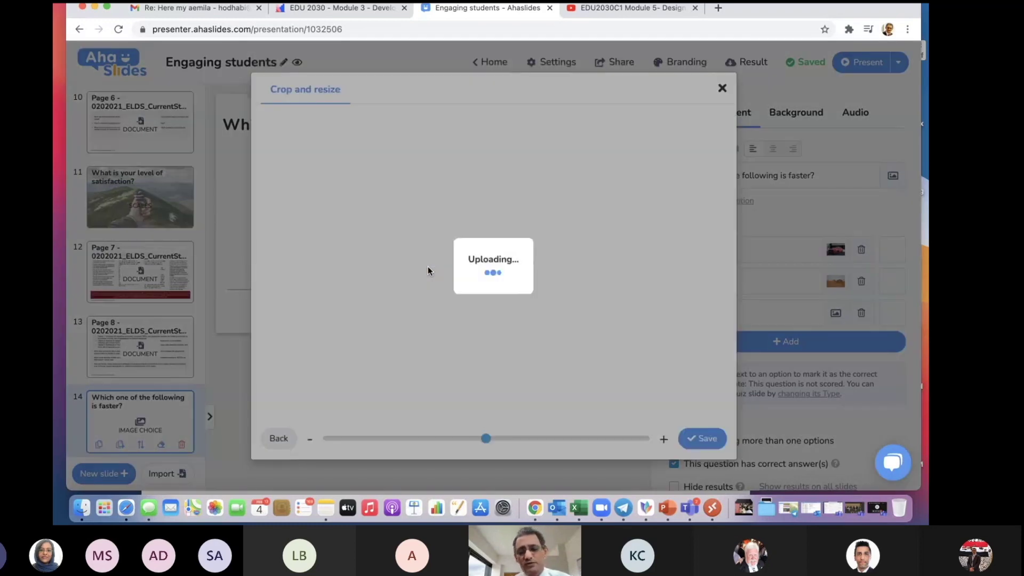
click(701, 443)
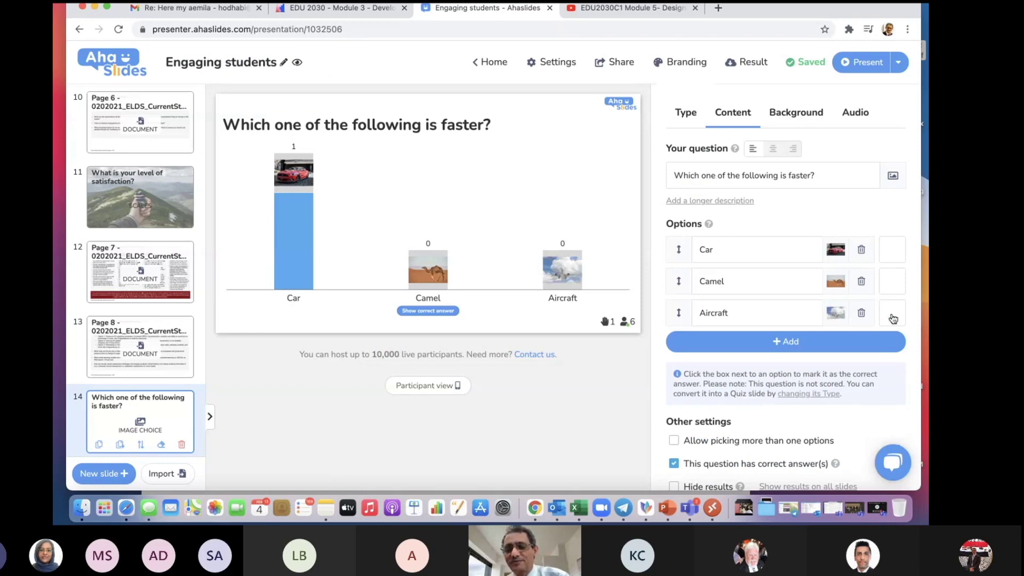
click(892, 318)
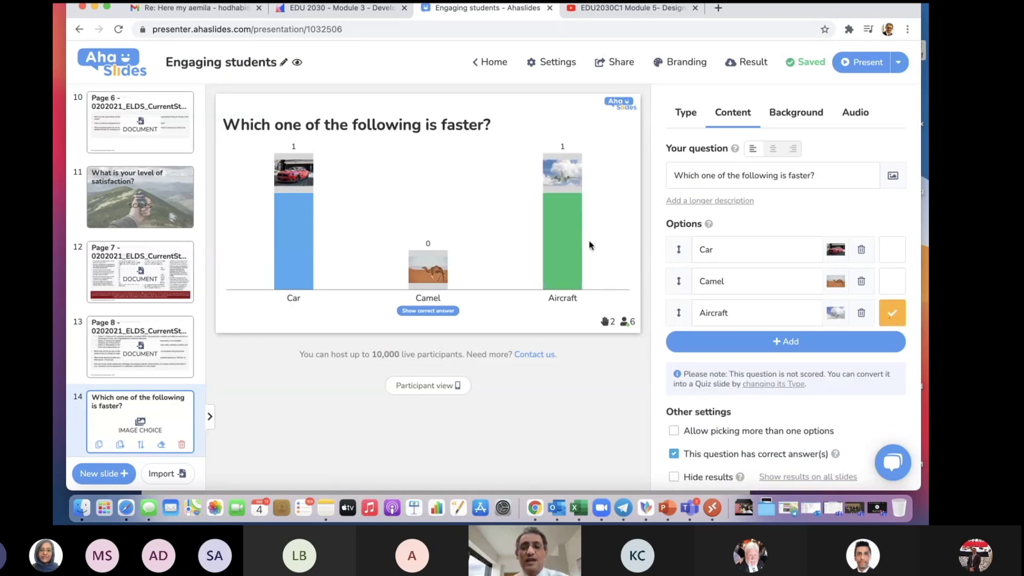
Present the image choice slide, reveal its correct answer, and return to the editor
click(859, 68)
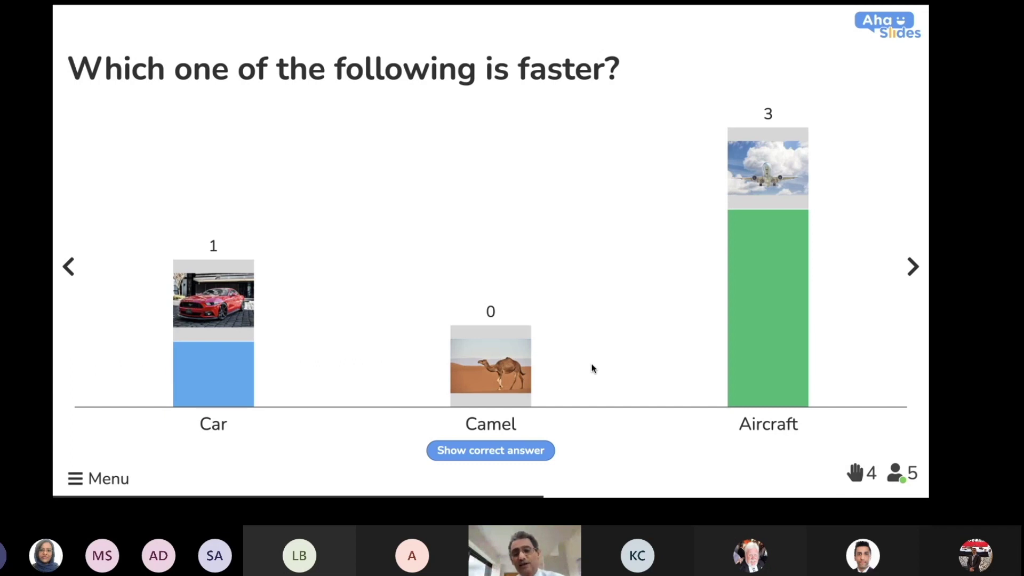
click(501, 451)
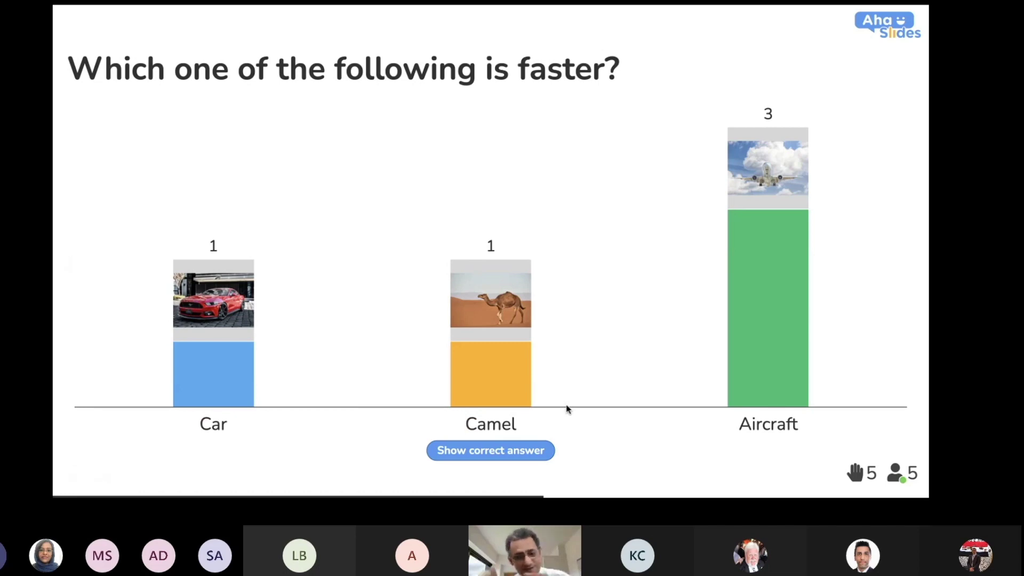
key(Escape)
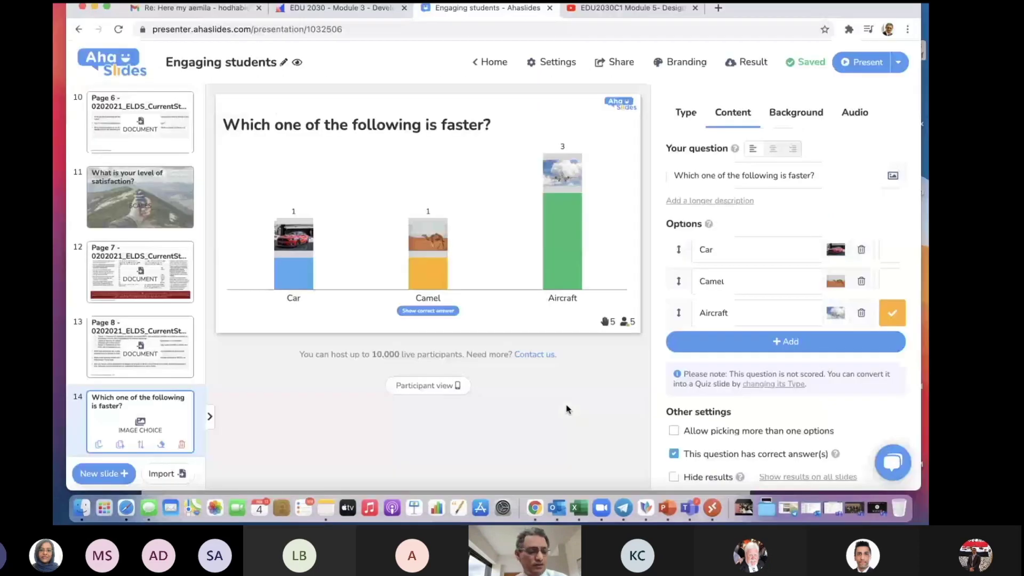
Insert a new Q&A slide directly after the Page 10 document slide
scroll(140, 365, down, 3)
click(139, 366)
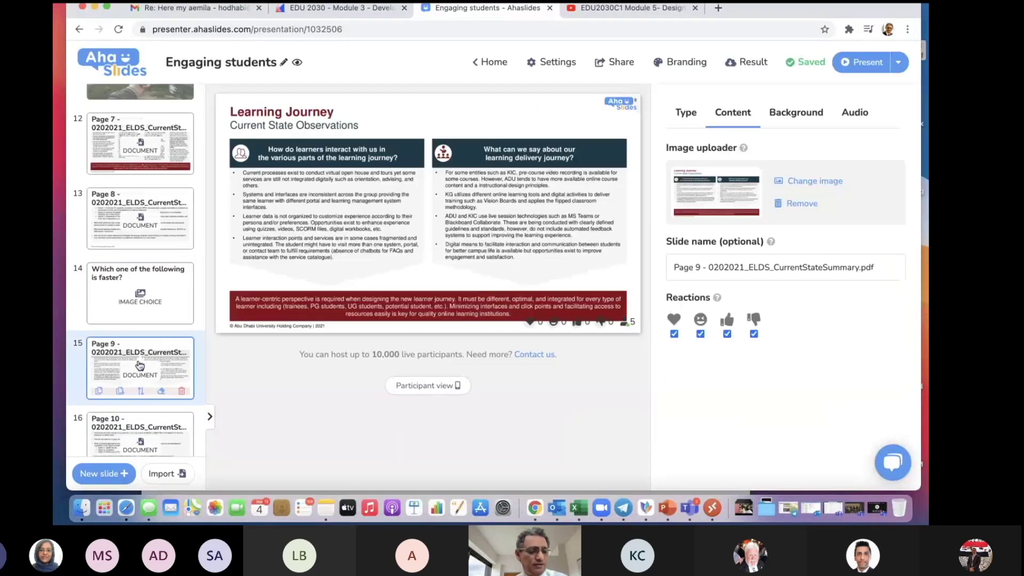
scroll(139, 365, down, 4)
click(140, 264)
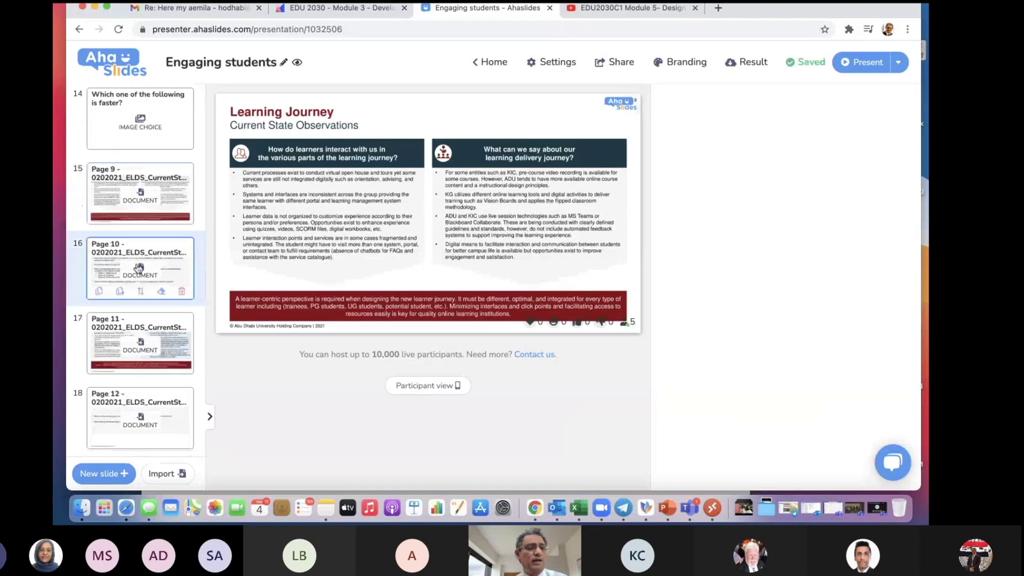
click(103, 473)
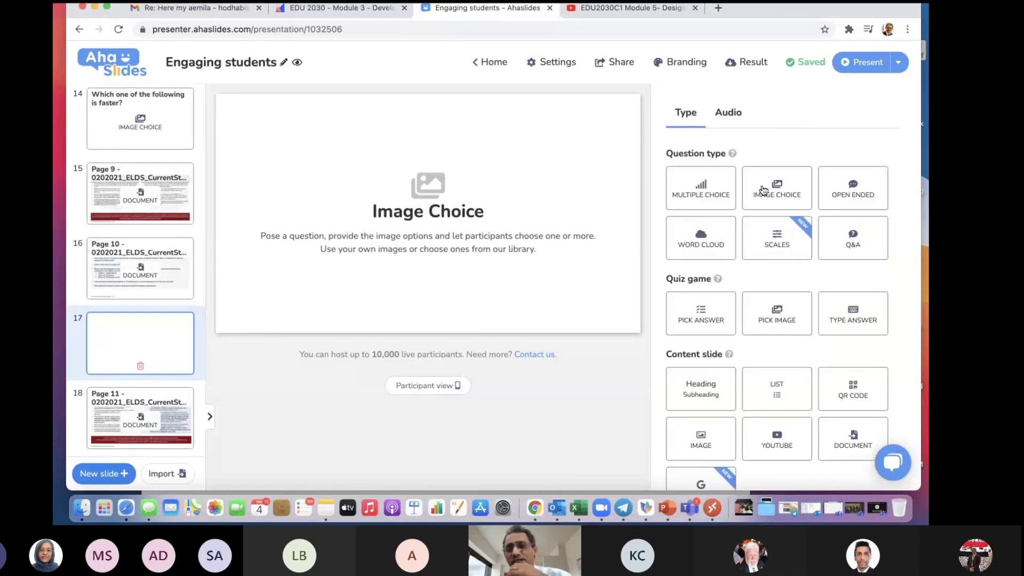
click(848, 244)
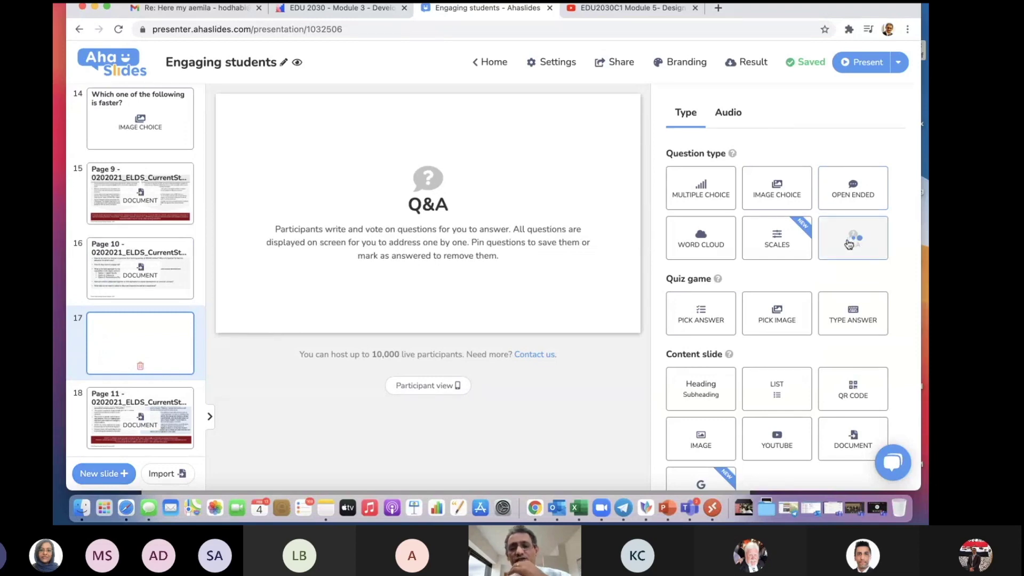
Set the new slide's heading to "Q&A" and start presenting it
click(702, 175)
text(Q)
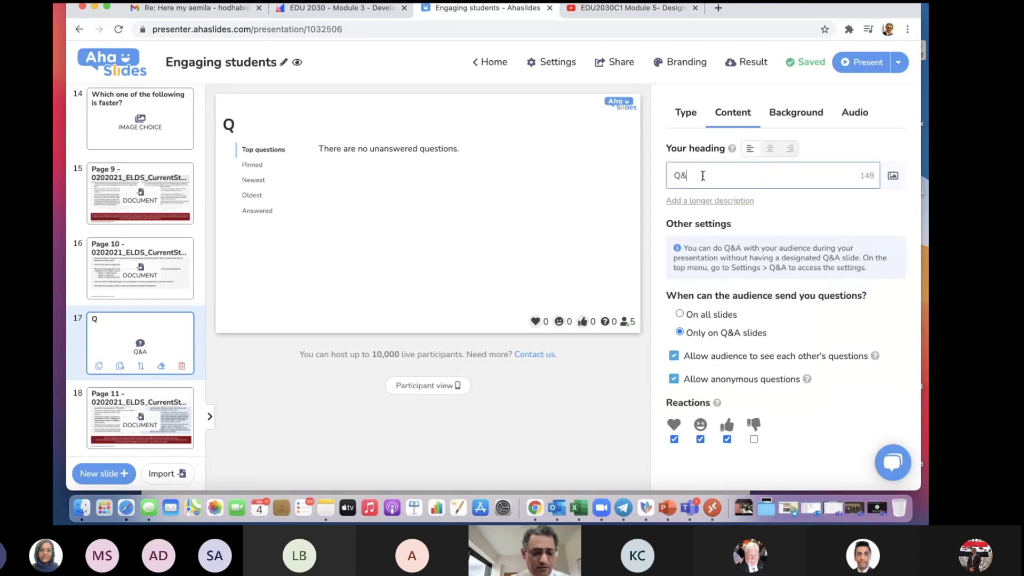
text(&A)
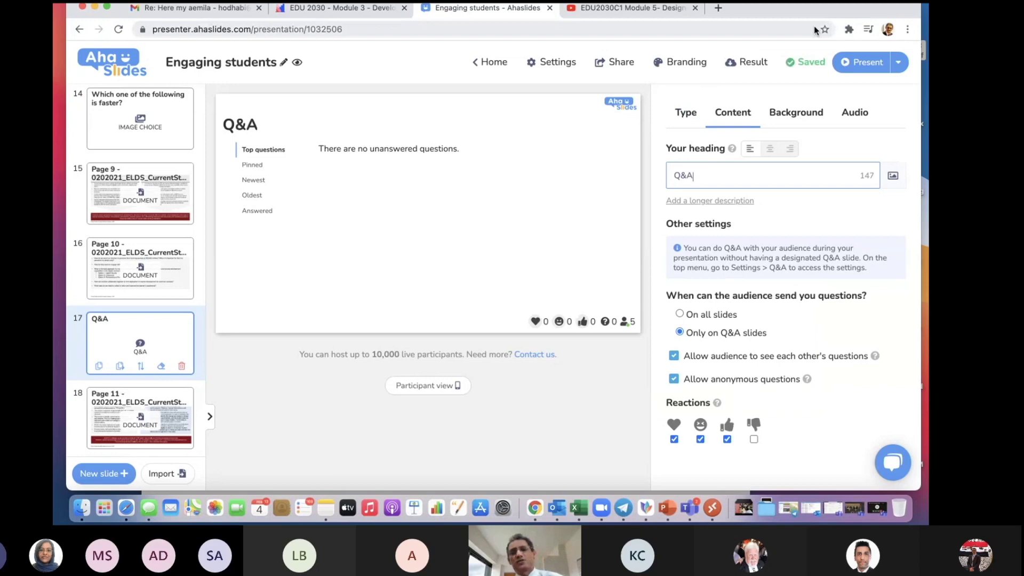
click(859, 67)
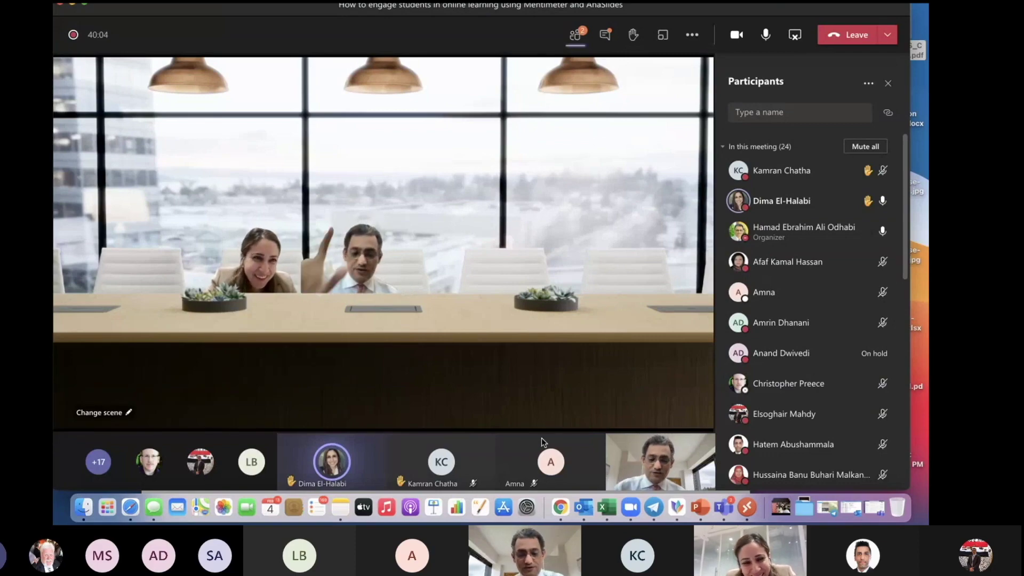
Switch back to the presented AhaSlides Q&A slide and show its instruction bar with the joining address
click(561, 509)
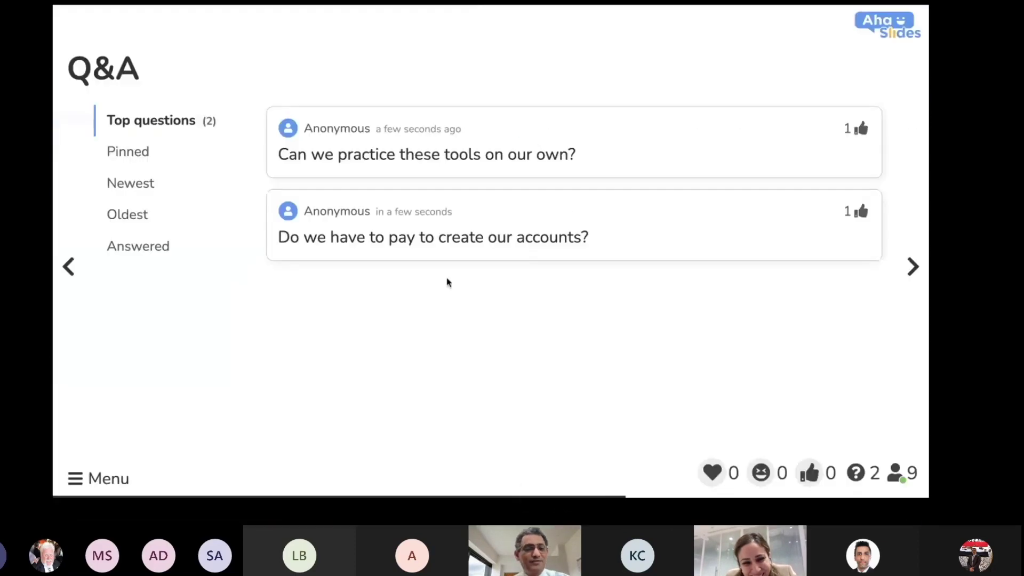
click(79, 479)
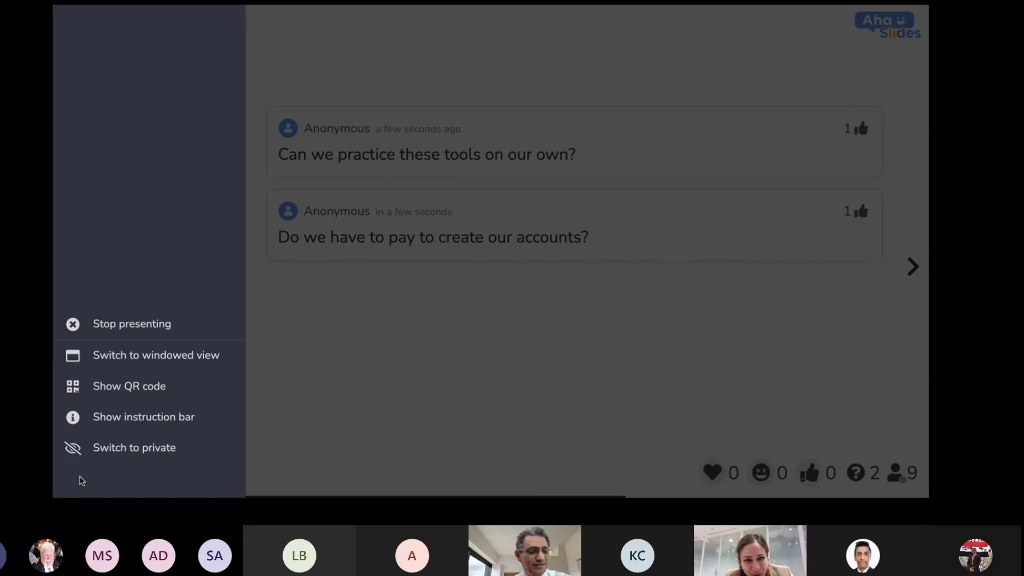
click(145, 419)
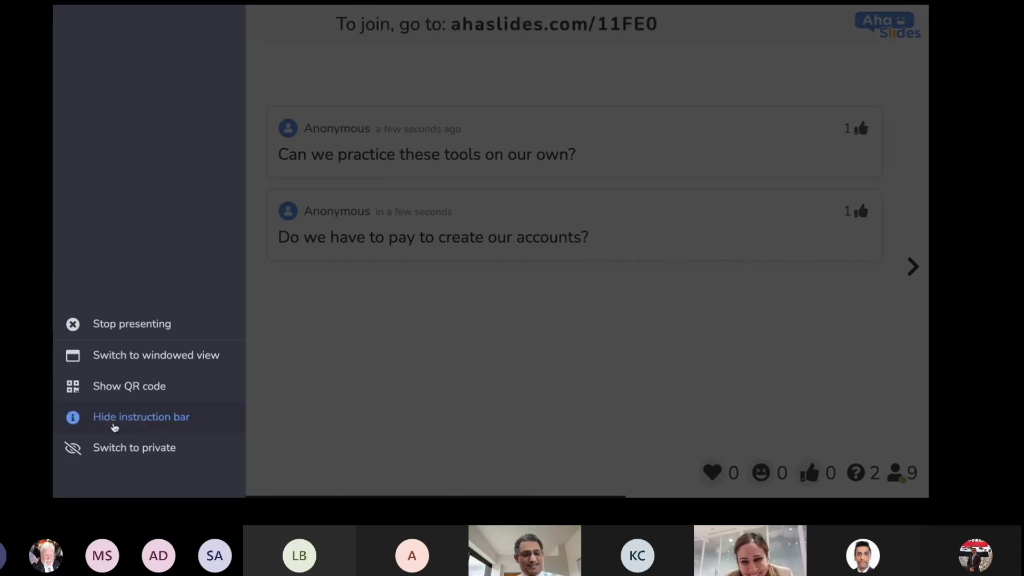
click(382, 403)
Hide the instruction bar on the presented Q&A slide and show it again
click(98, 478)
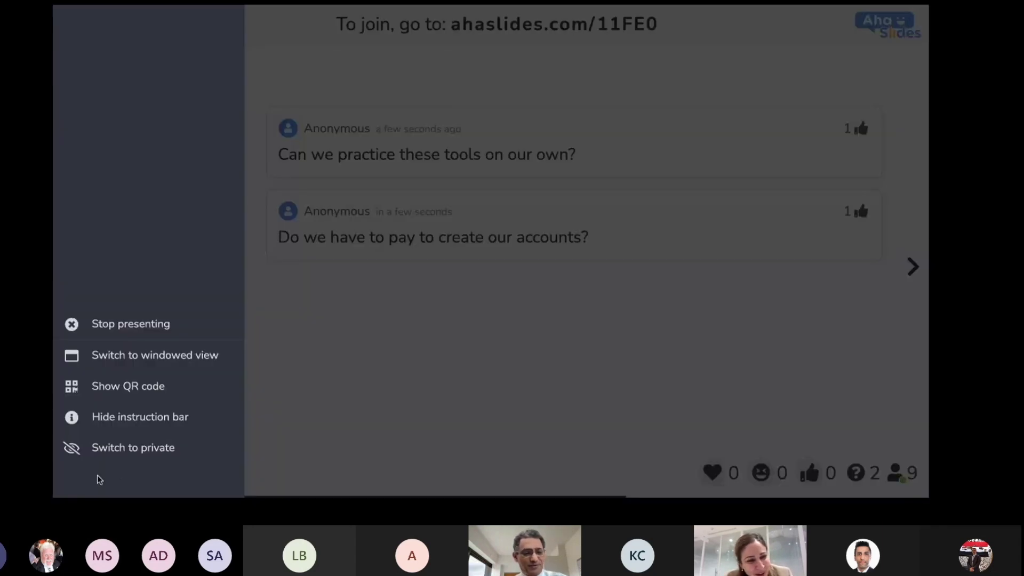
click(134, 421)
click(427, 421)
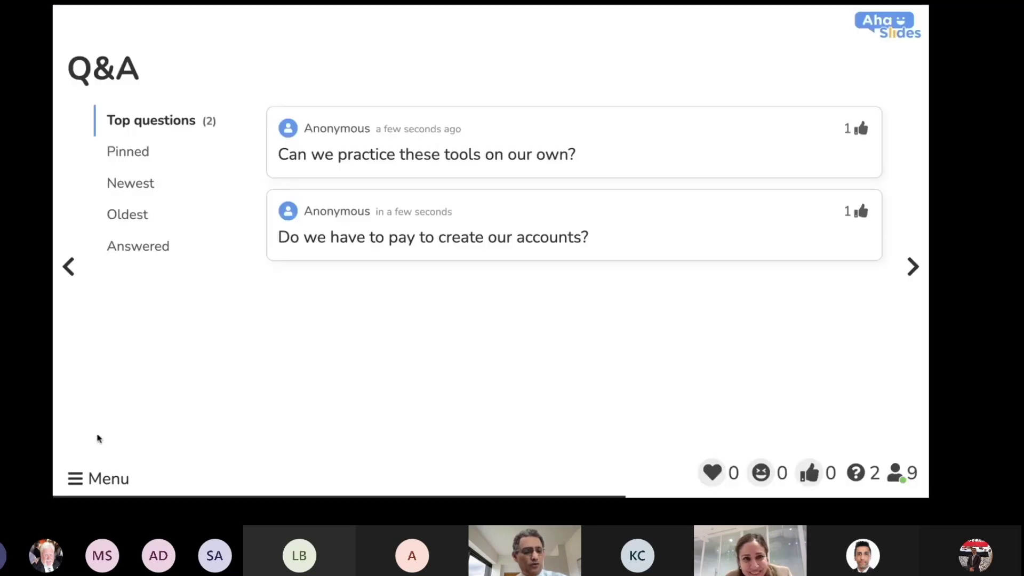
click(88, 477)
click(186, 416)
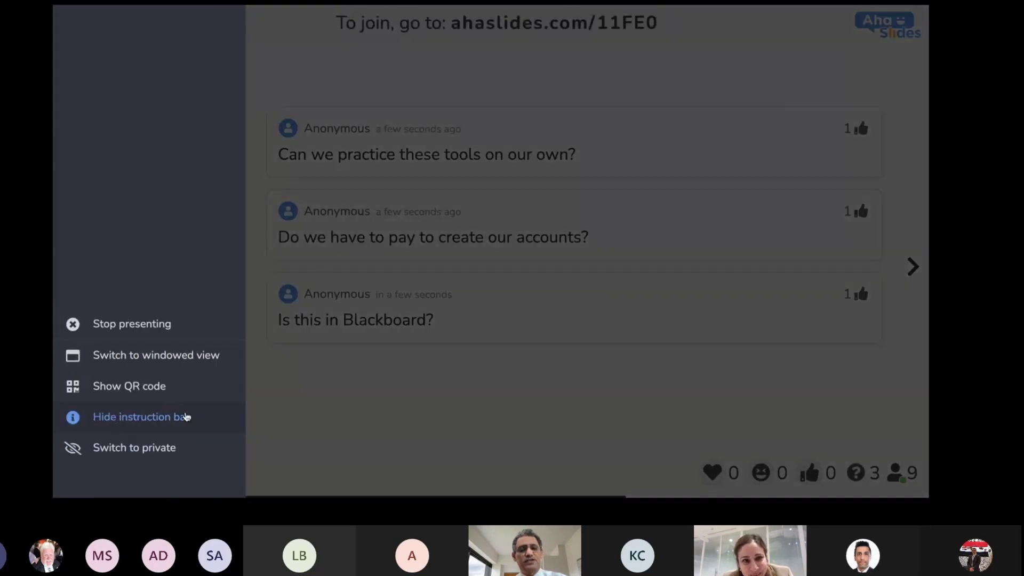
click(434, 430)
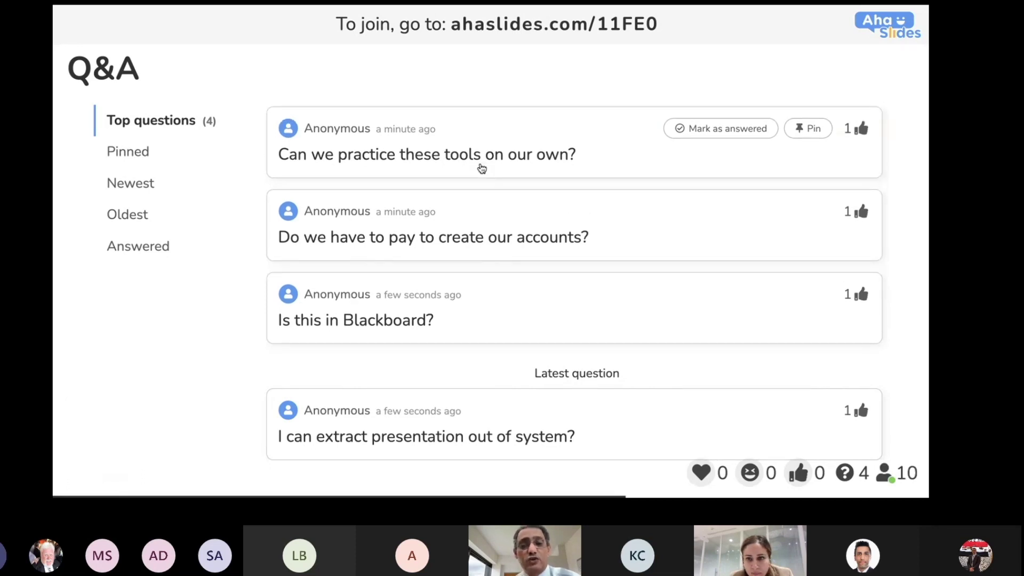
Review the submitted top questions and mark "Can we practice these tools on our own?" as answered
scroll(481, 168, down, 1)
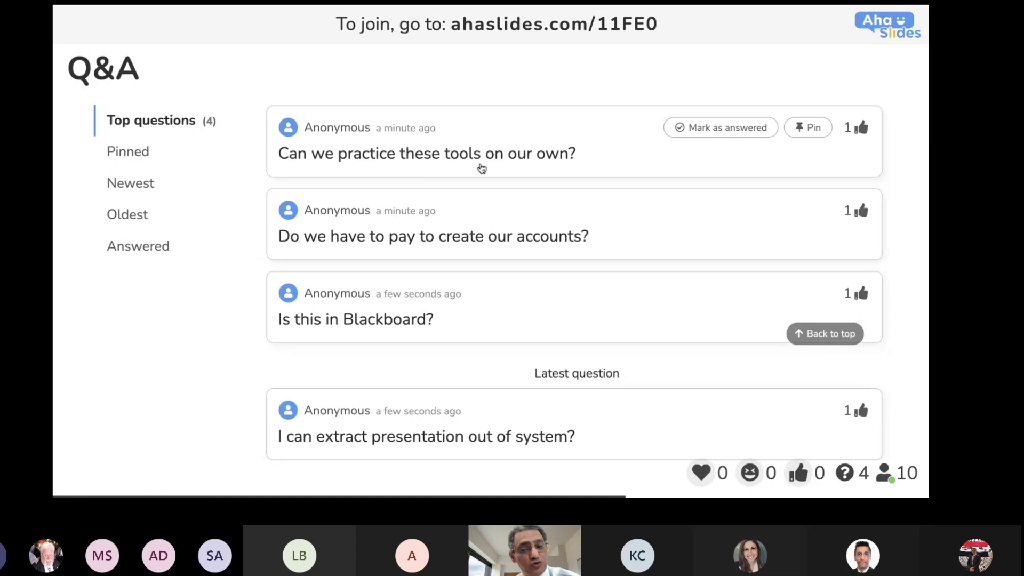
scroll(481, 169, down, 2)
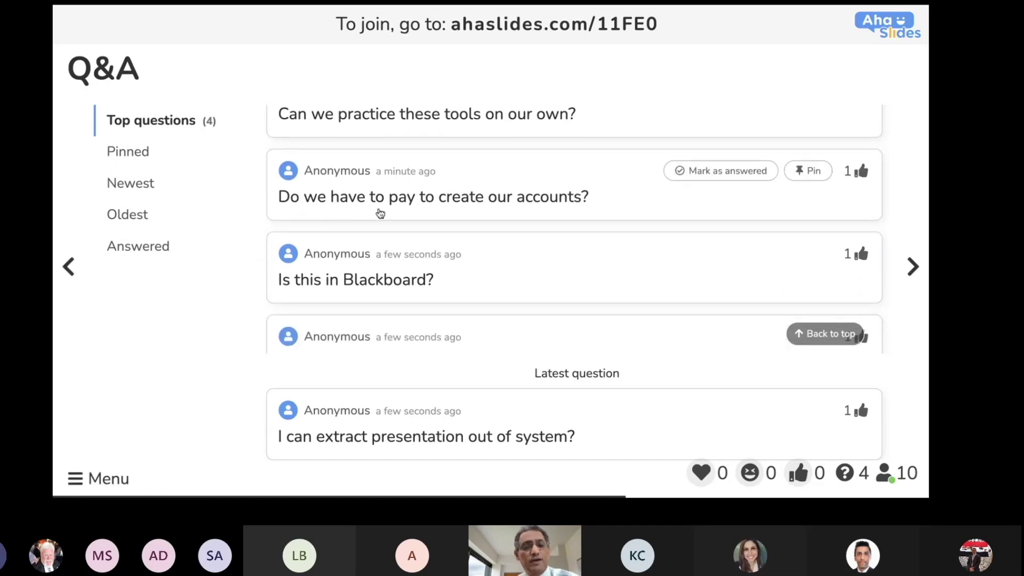
scroll(440, 210, up, 2)
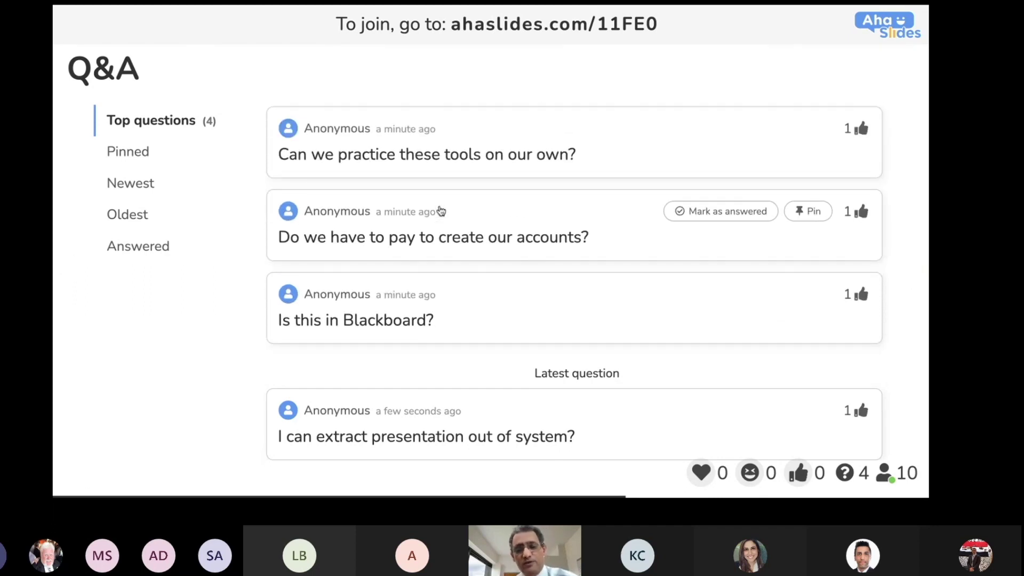
scroll(440, 210, down, 1)
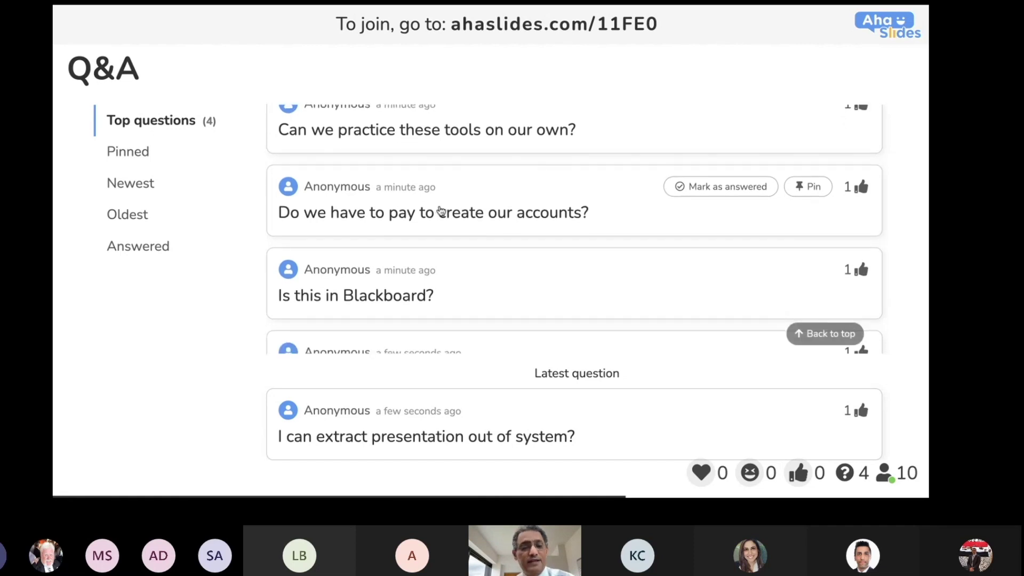
scroll(450, 242, down, 2)
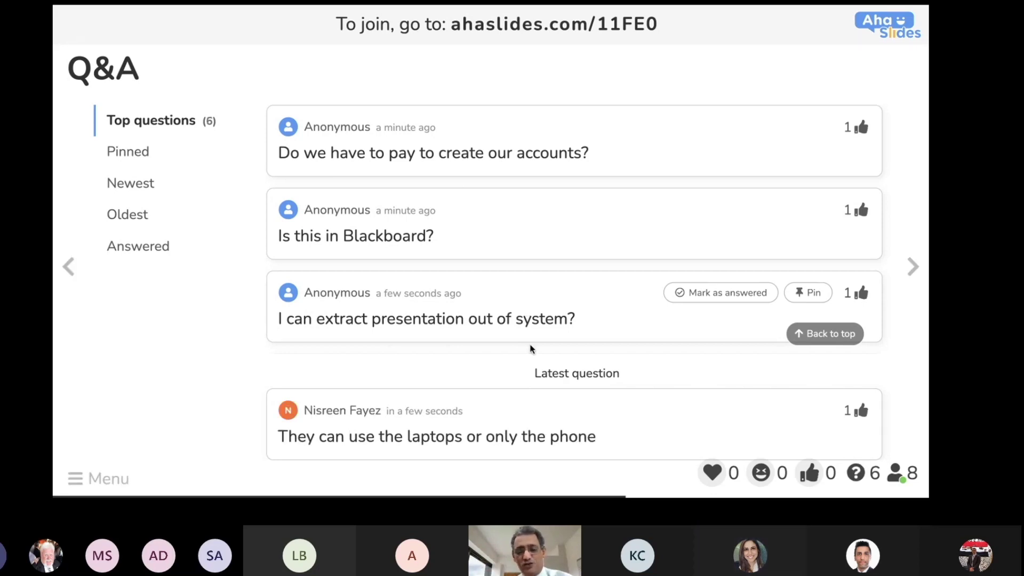
scroll(473, 210, up, 2)
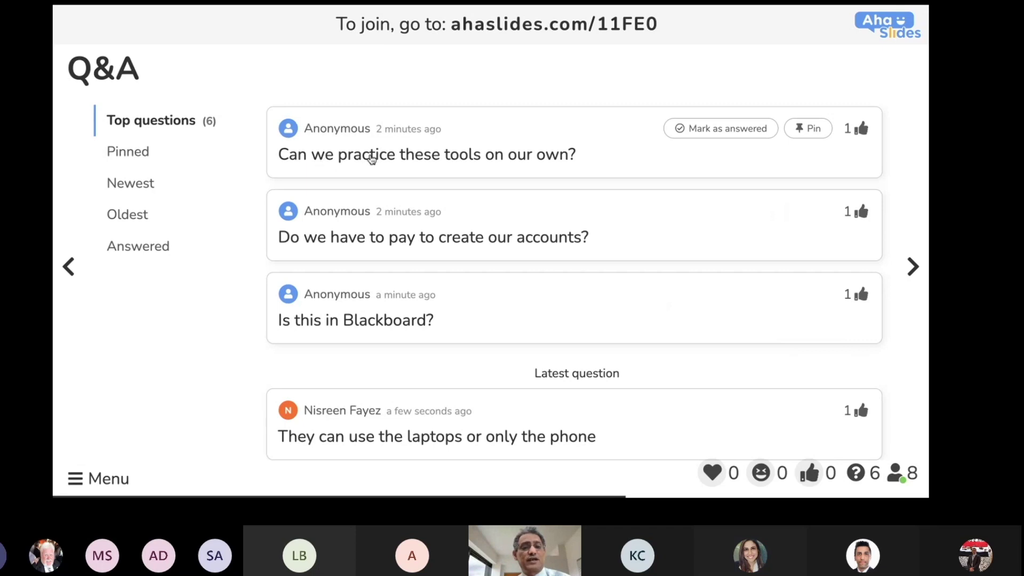
click(704, 131)
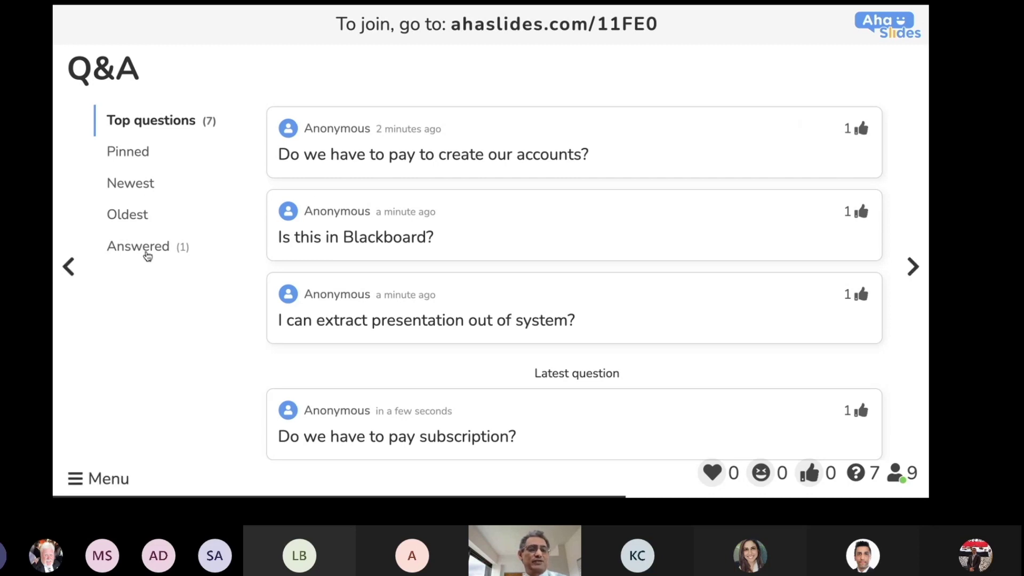
Mark the question "Do we have to pay to create our accounts?" as answered
mouse_move(342, 166)
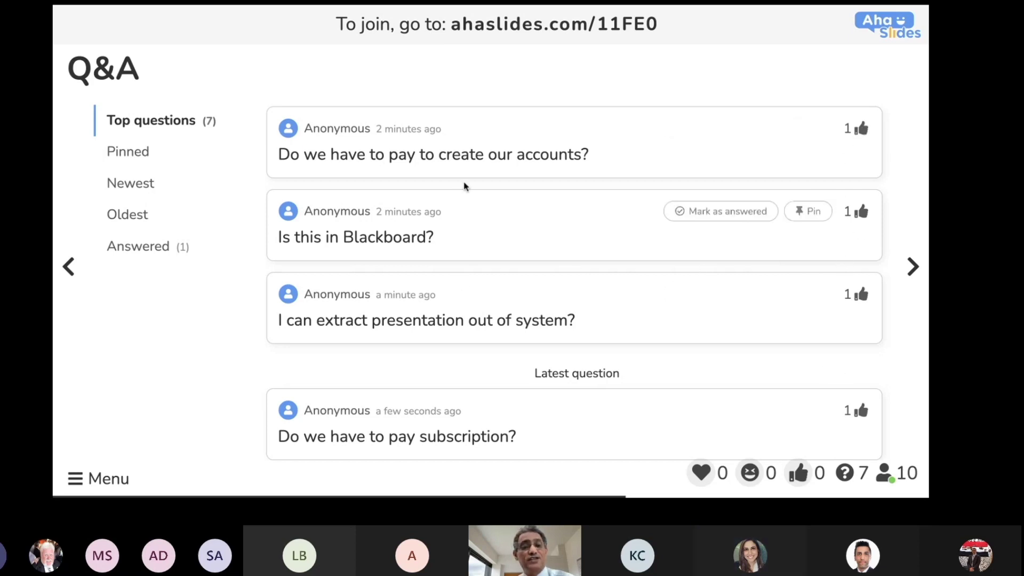
scroll(502, 286, down, 5)
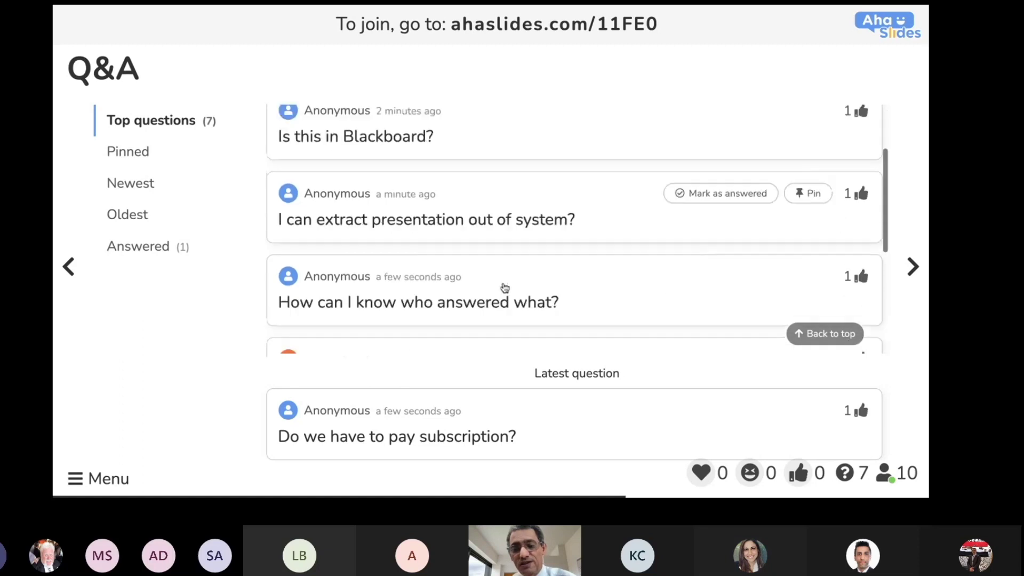
scroll(505, 288, up, 5)
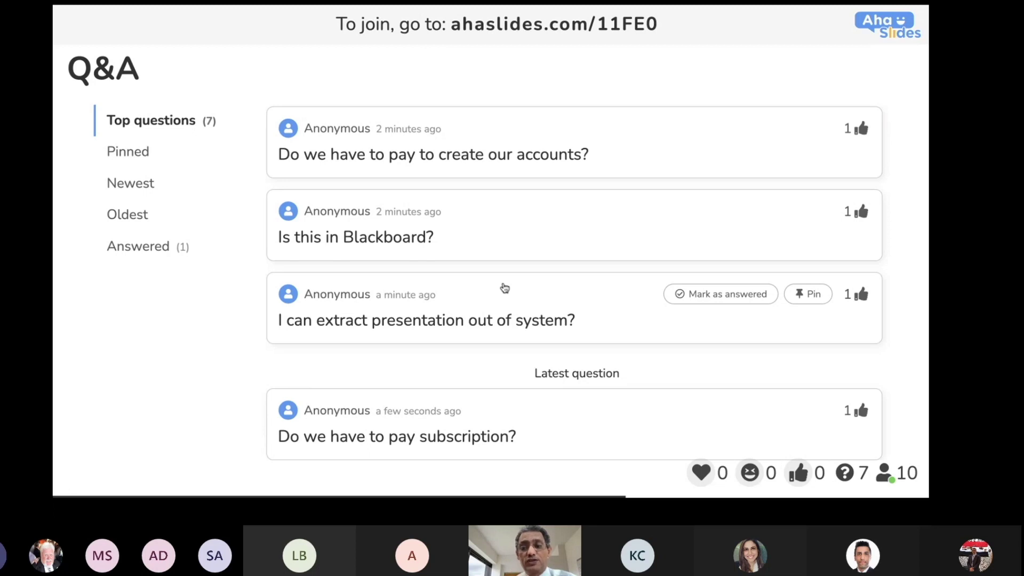
mouse_move(680, 220)
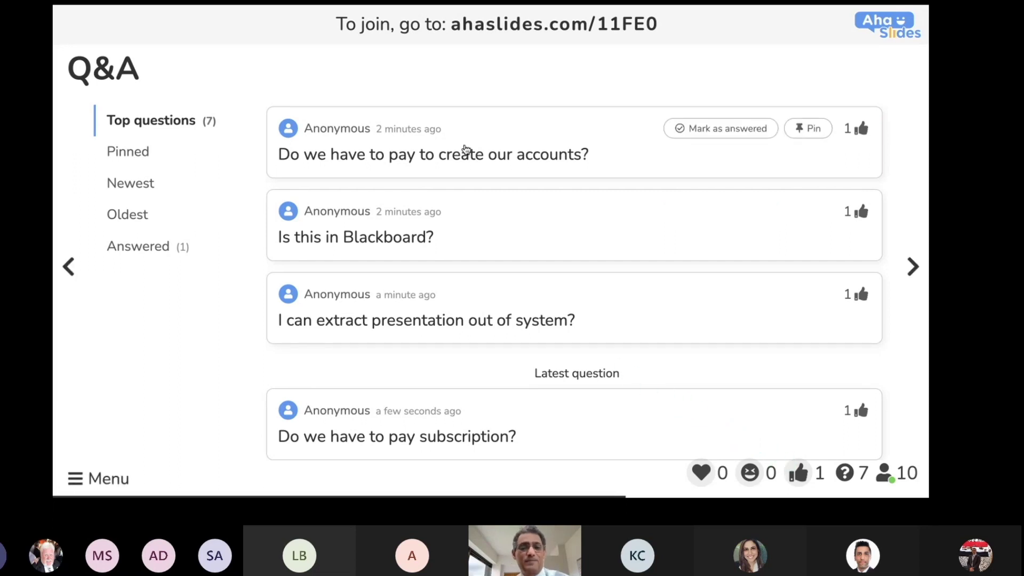
click(702, 128)
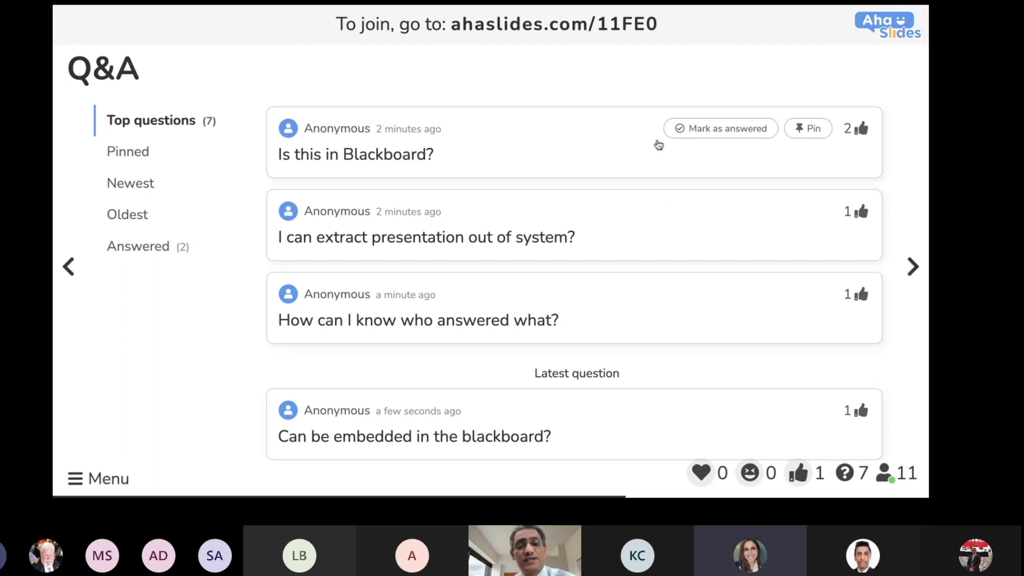
Pin the questions "Is this in Blackboard?" and "I can extract presentation out of system?"
click(811, 128)
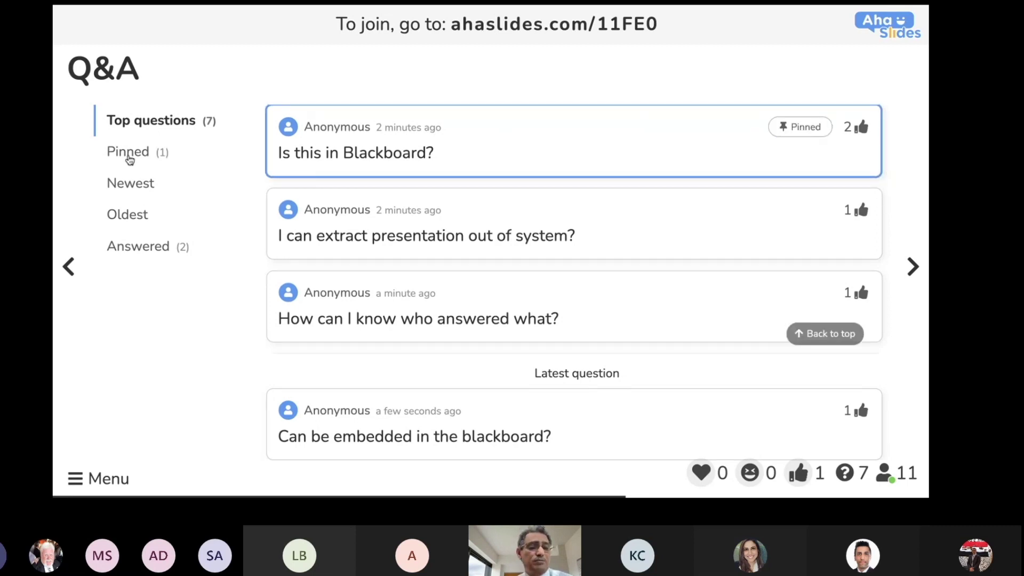
mouse_move(349, 256)
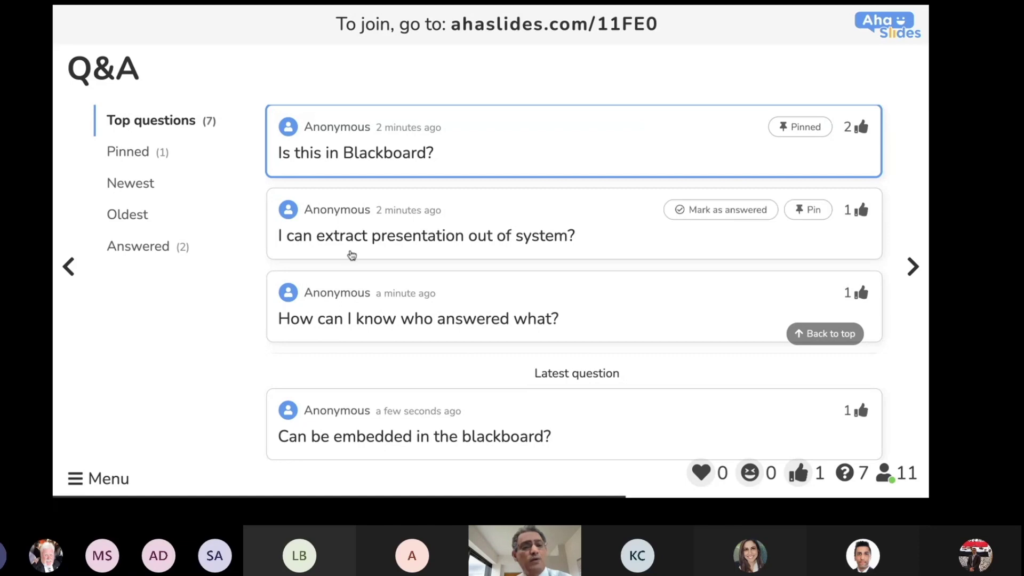
scroll(350, 252, down, 1)
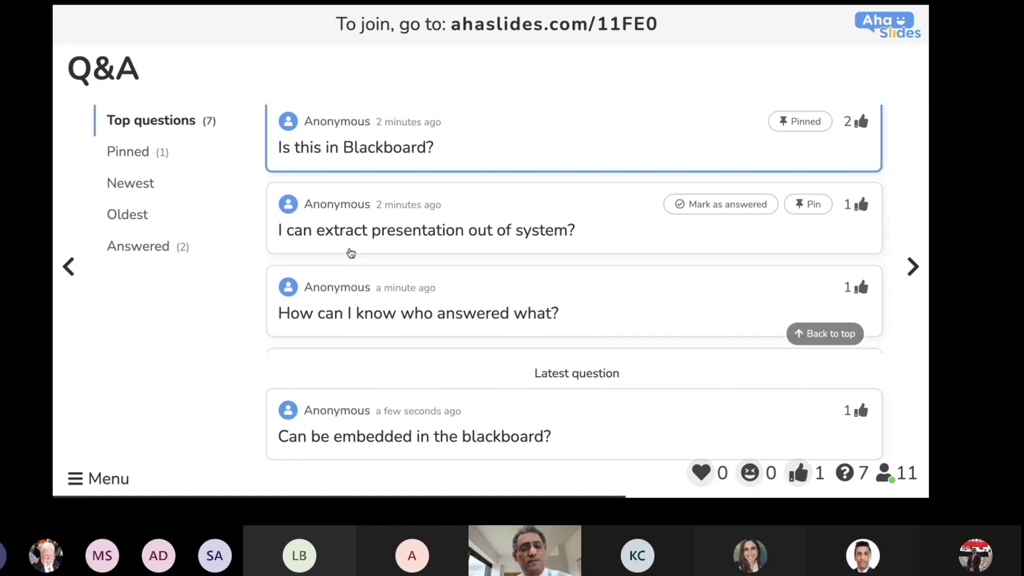
click(806, 207)
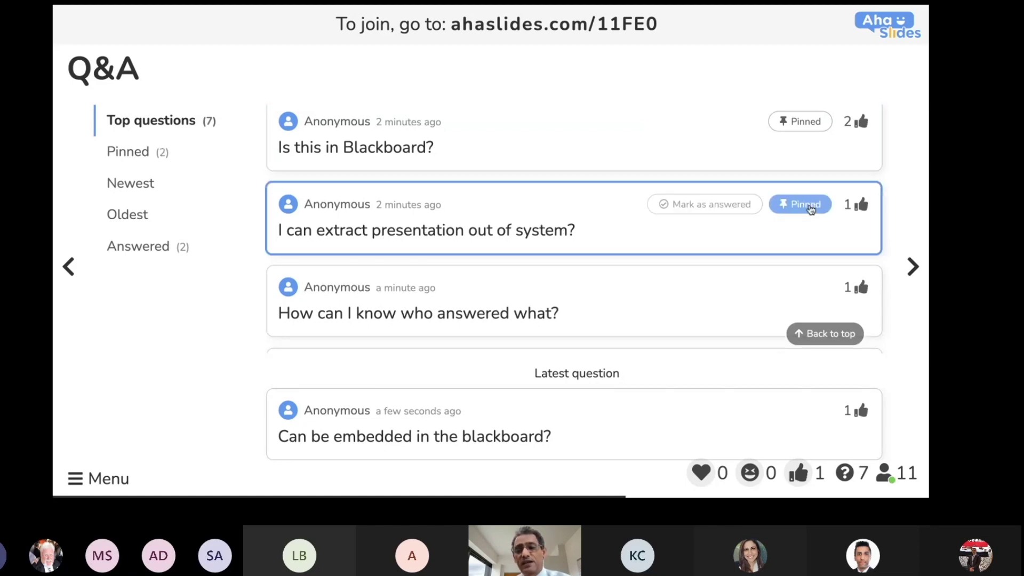
Show only the pinned questions and mark "Is this in Blackboard?" as answered
click(138, 153)
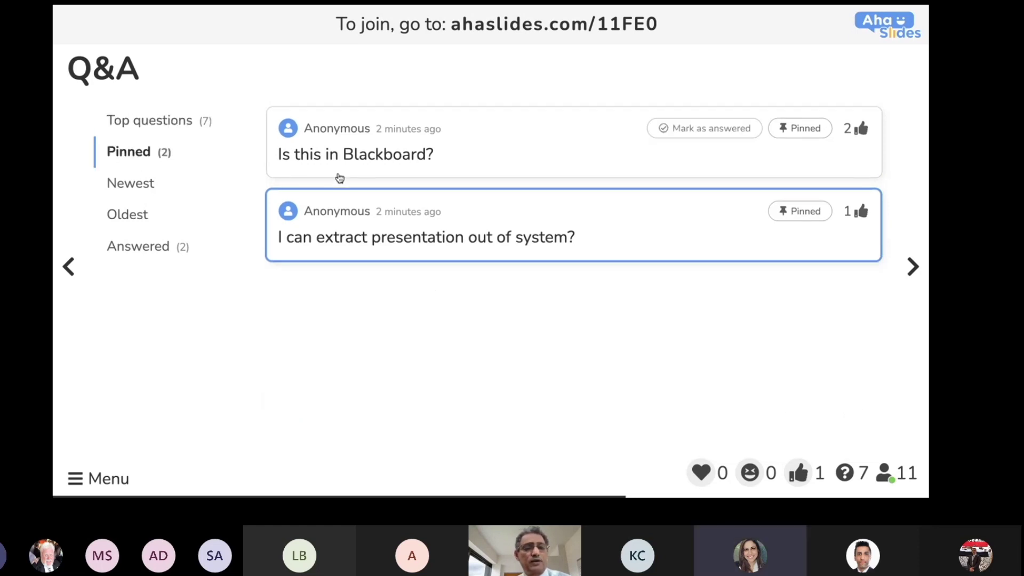
click(684, 136)
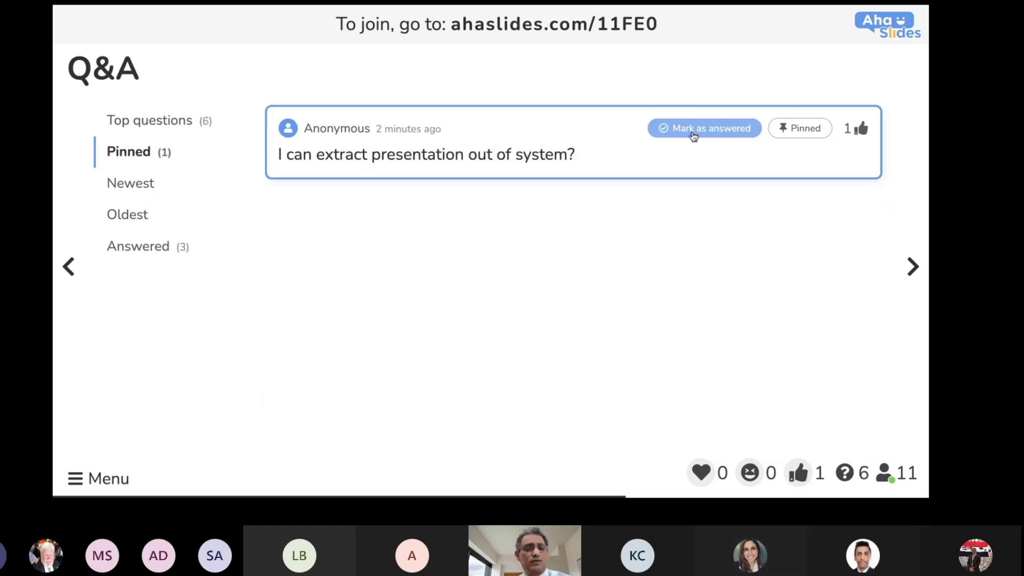
View the audience questions sorted by newest, return to the top questions and read through the remaining ones
click(137, 195)
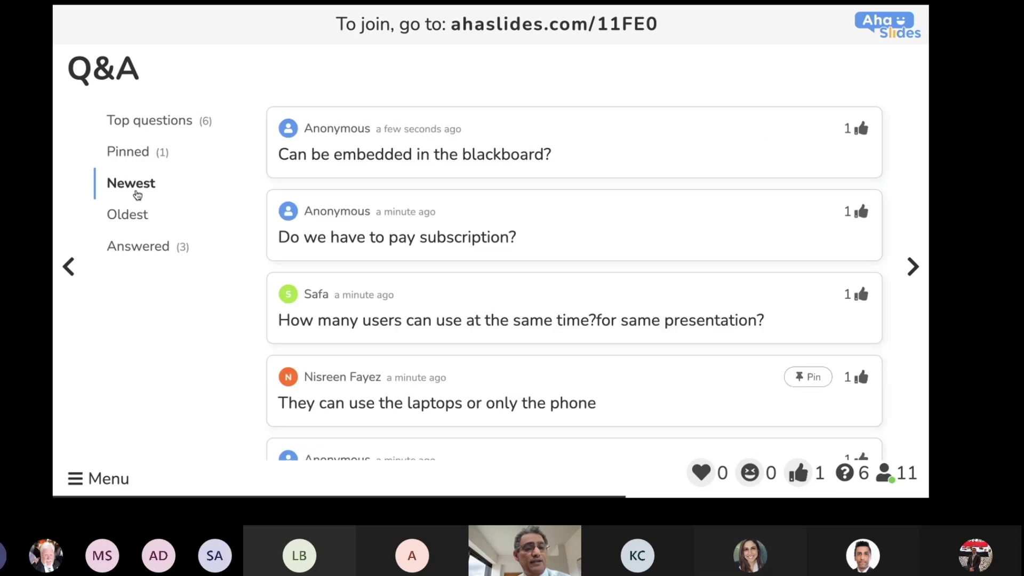
click(150, 130)
scroll(395, 312, down, 5)
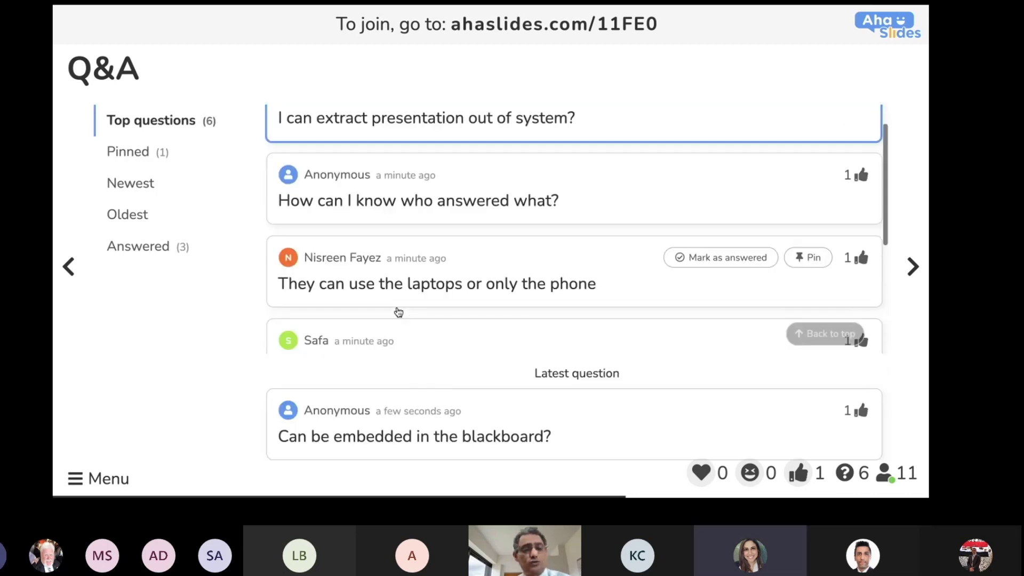
scroll(399, 312, up, 5)
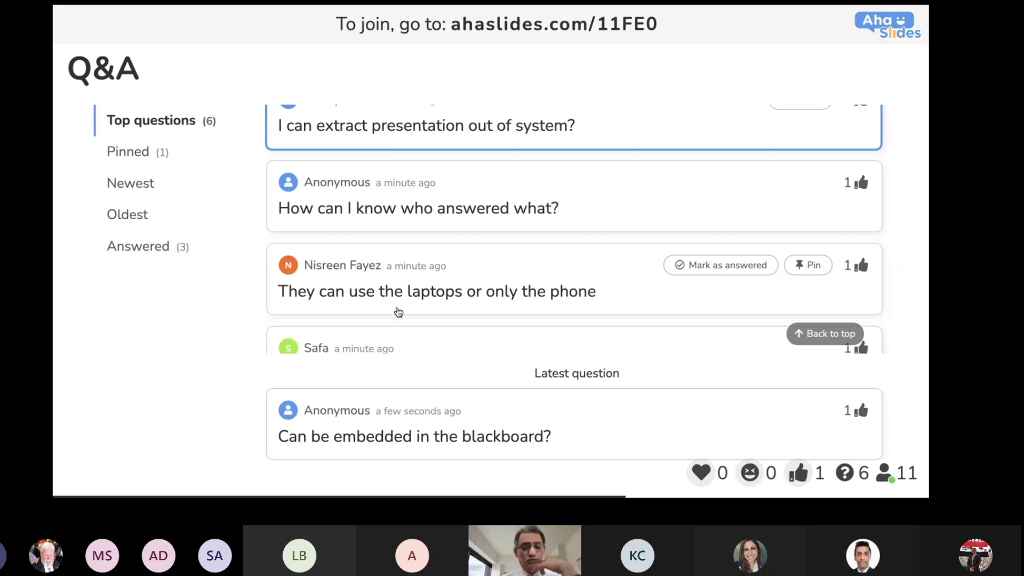
scroll(398, 312, up, 1)
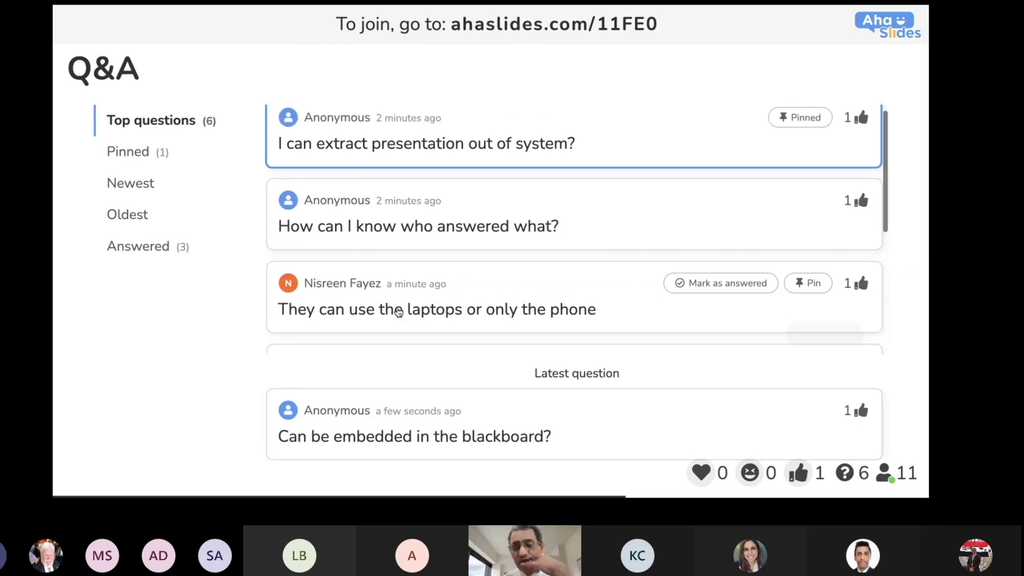
scroll(399, 312, down, 5)
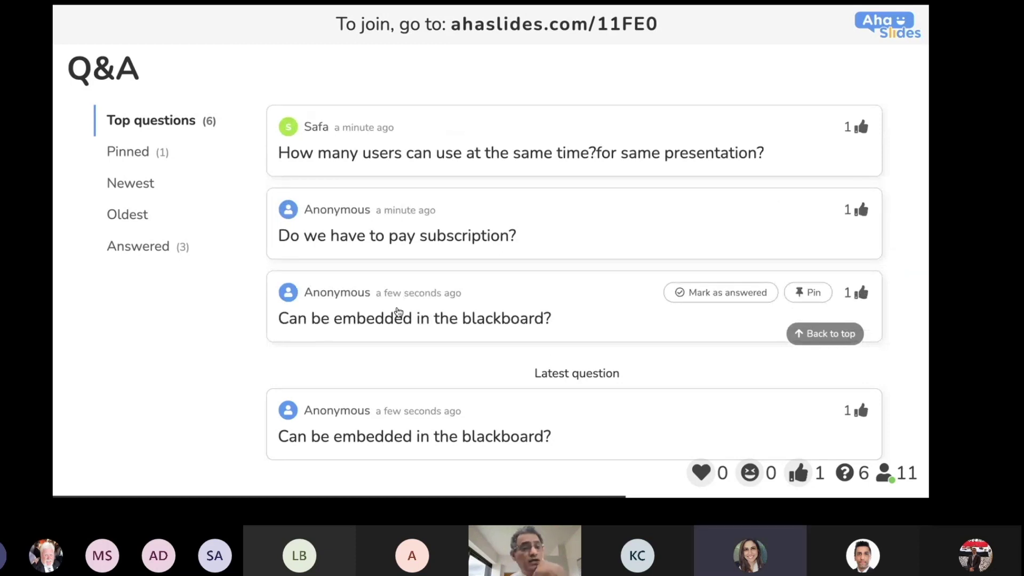
scroll(399, 312, up, 5)
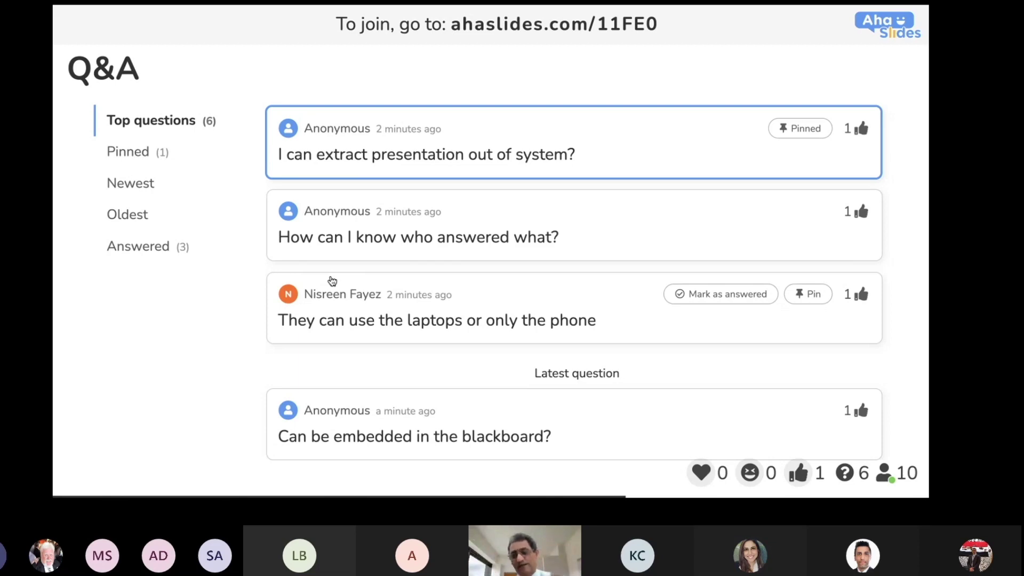
scroll(331, 280, down, 5)
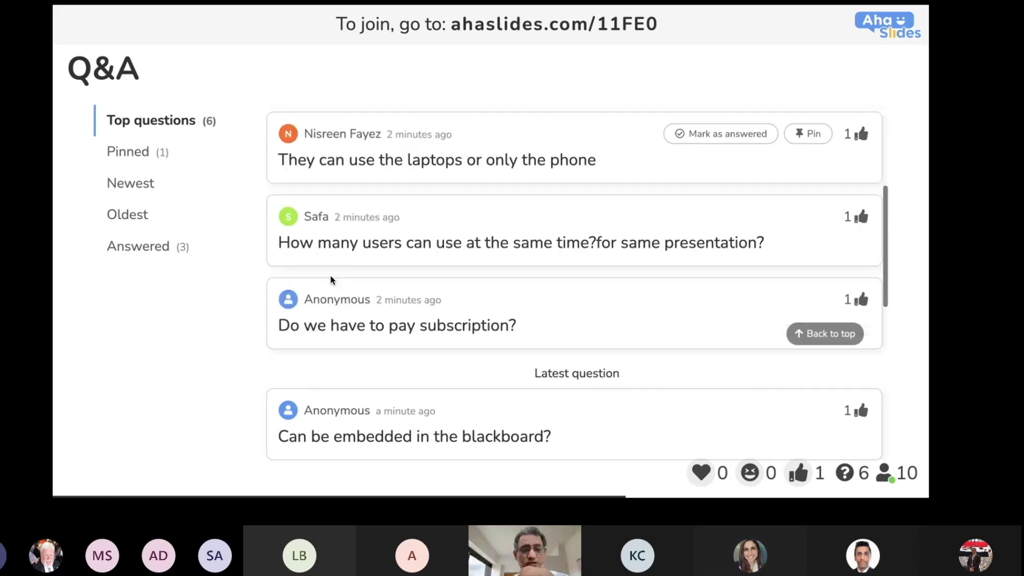
Advance the presentation past the Finance and Budgeting slides to the Skill Development slide and return to the editor
key(Right)
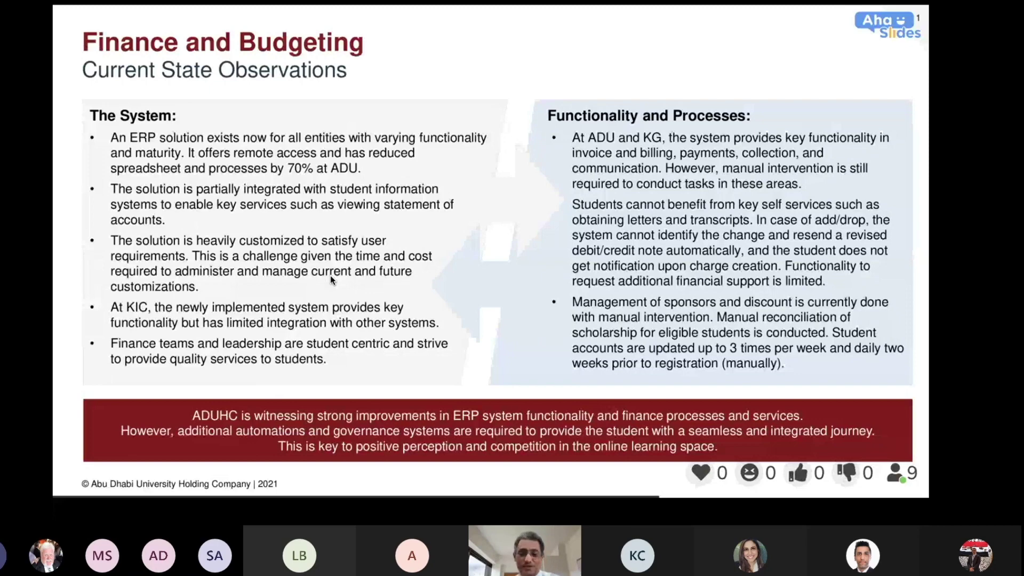
key(Right)
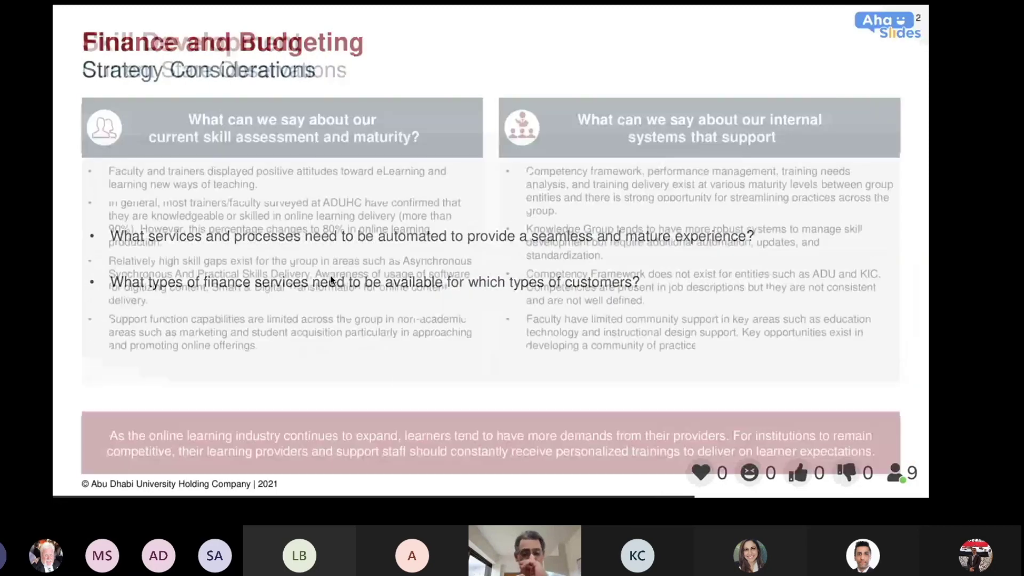
key(Escape)
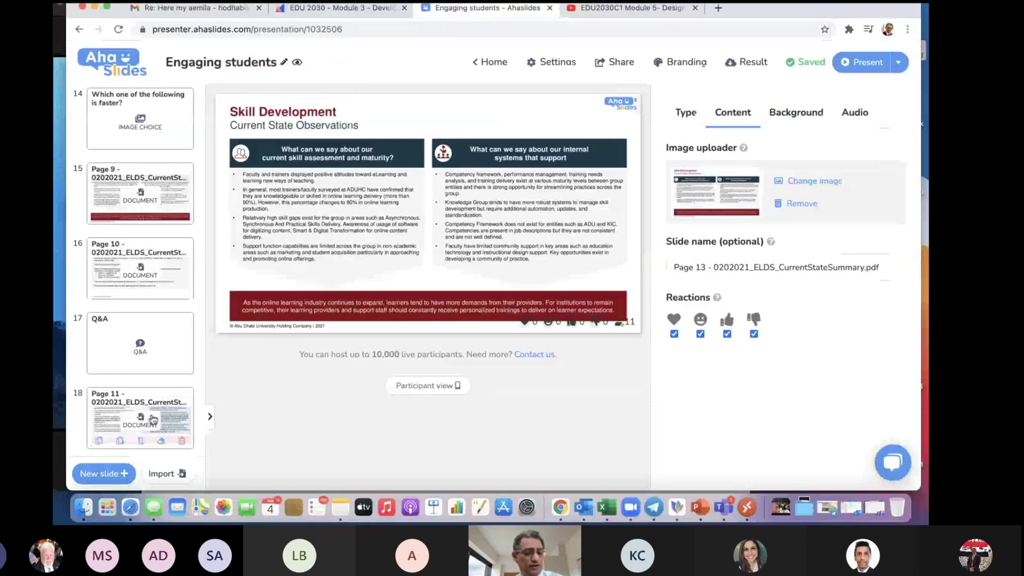
Add an Open Ended question slide directly after the Page 14 Skill Development slide
scroll(153, 419, down, 5)
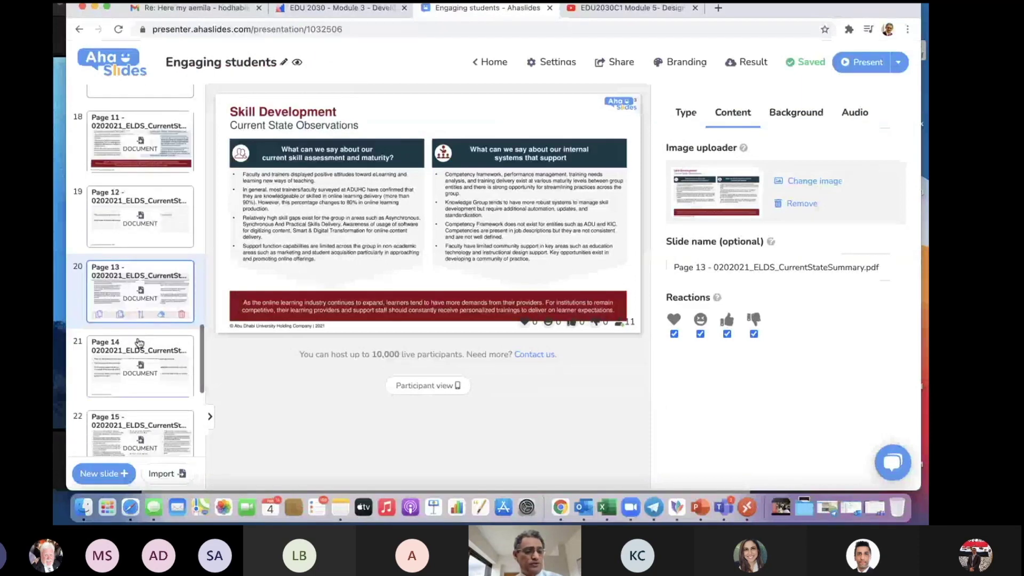
click(138, 341)
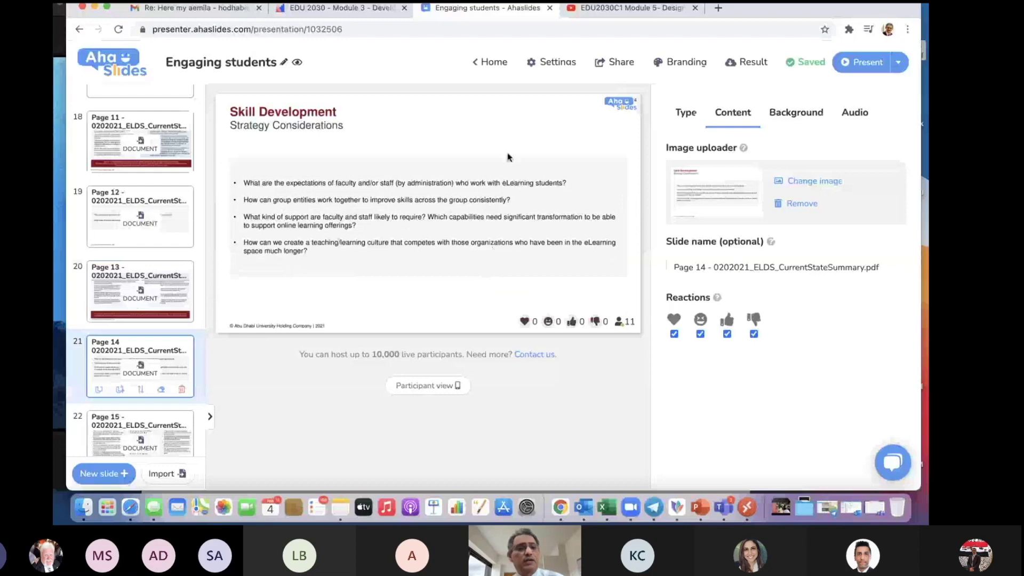
click(118, 475)
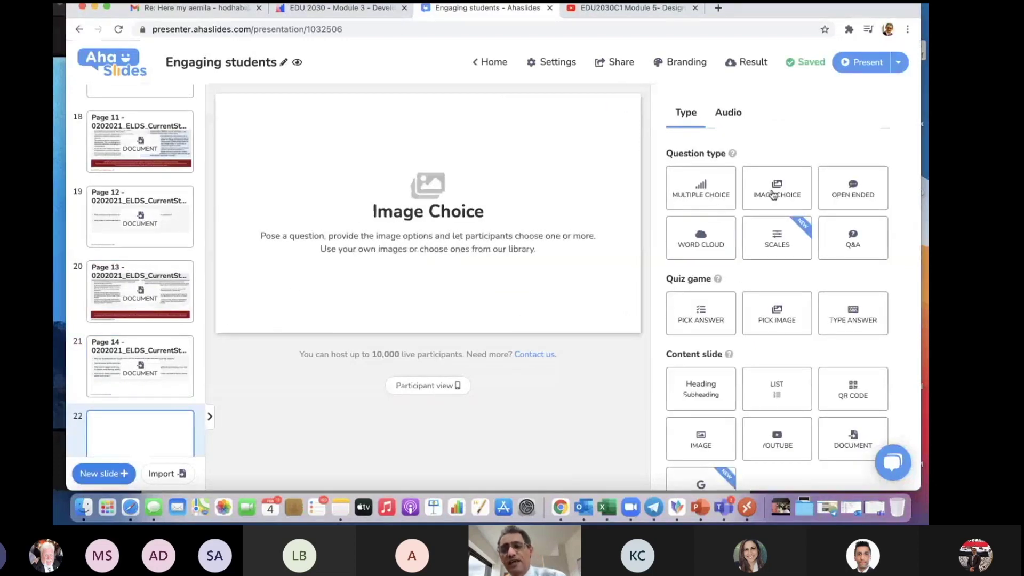
click(863, 195)
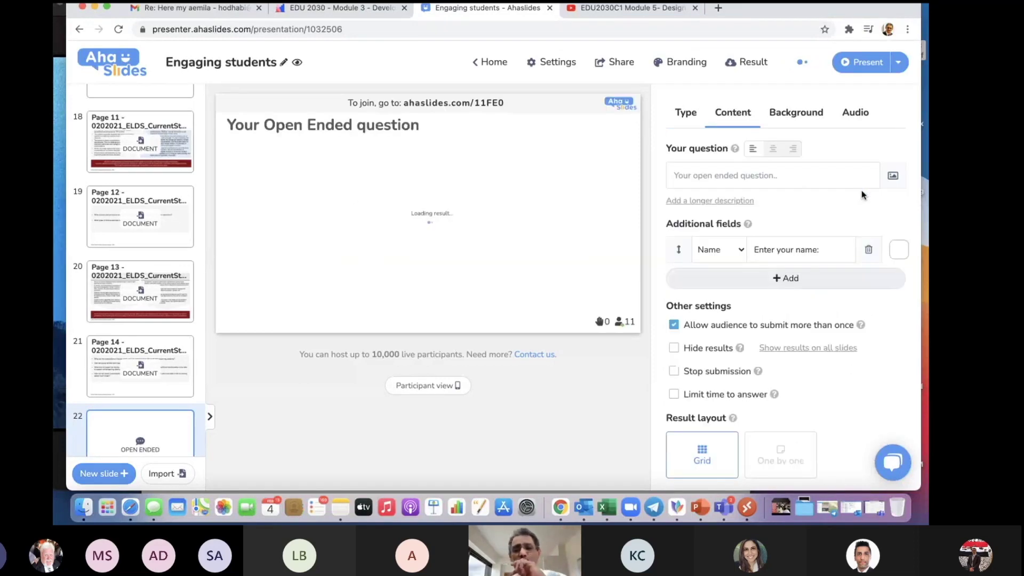
Enter "How do you think this tool will help you in your classes?" as the open-ended question
click(728, 175)
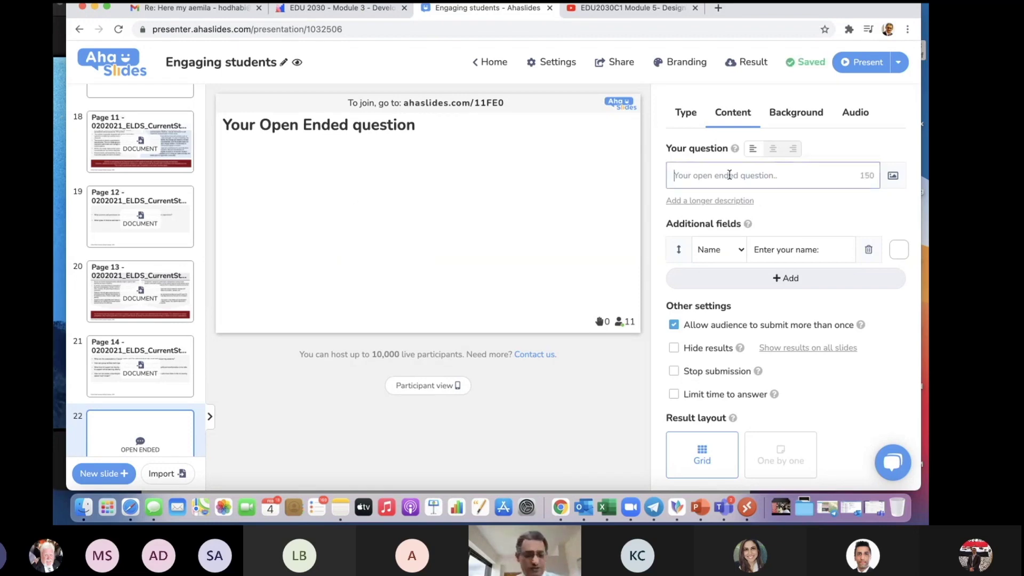
text(W)
key(BackSpace)
text(How do you think tjhi)
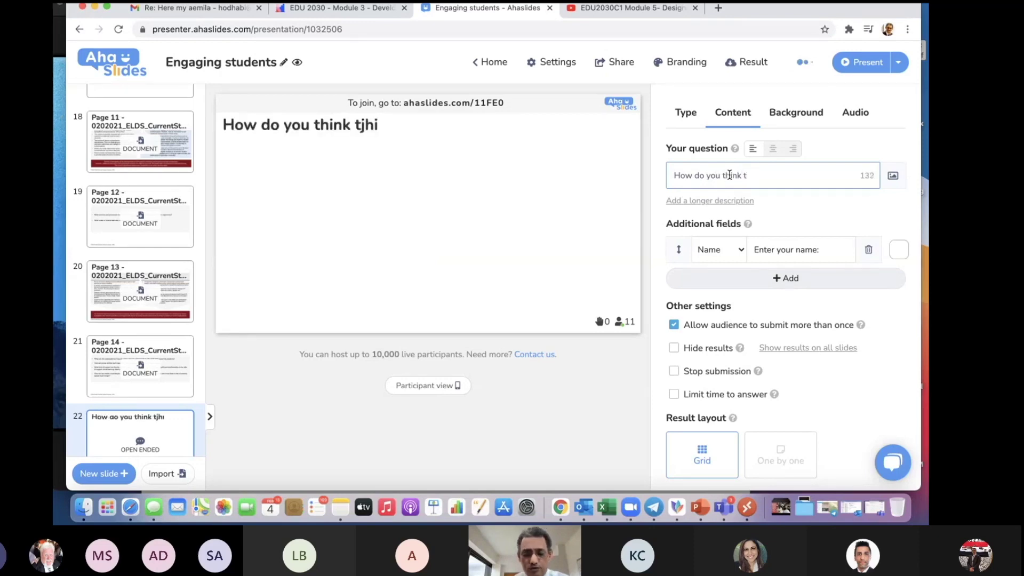
key(BackSpace)
key(BackSpace)
key(BackSpace)
text(hos)
key(BackSpace)
key(BackSpace)
key(BackSpace)
text(is tool)
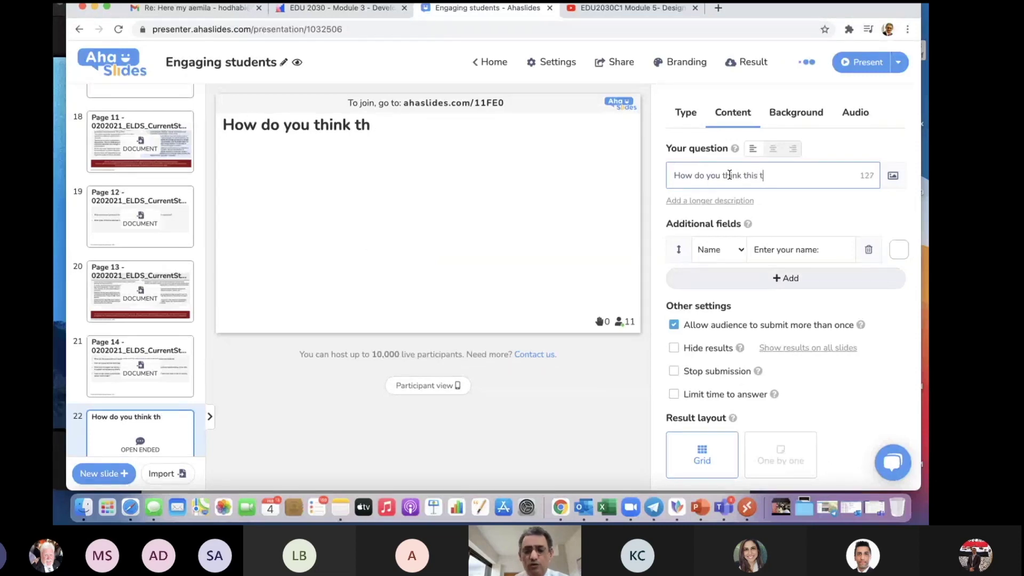
text( will he)
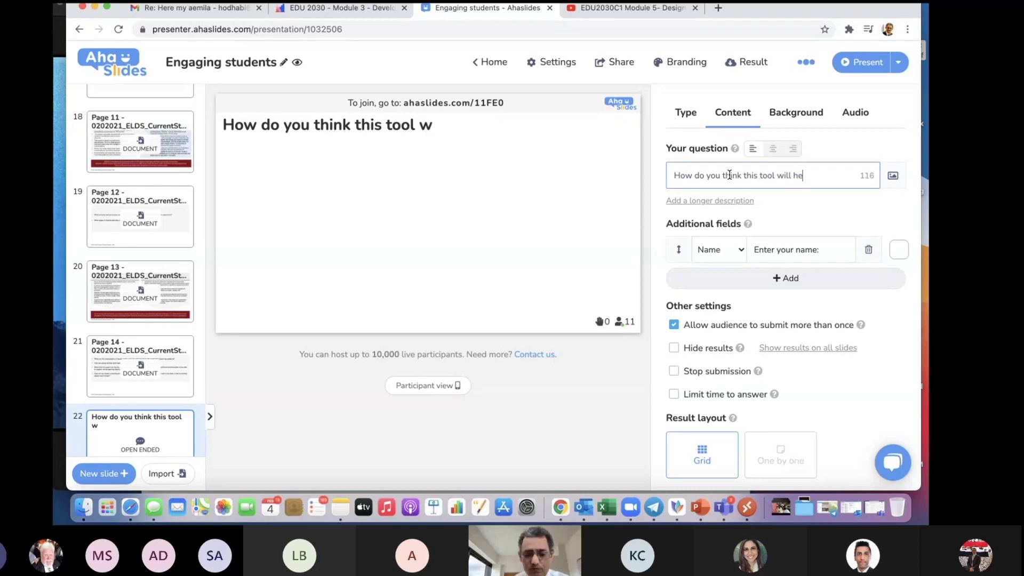
text(lp you in your classes)
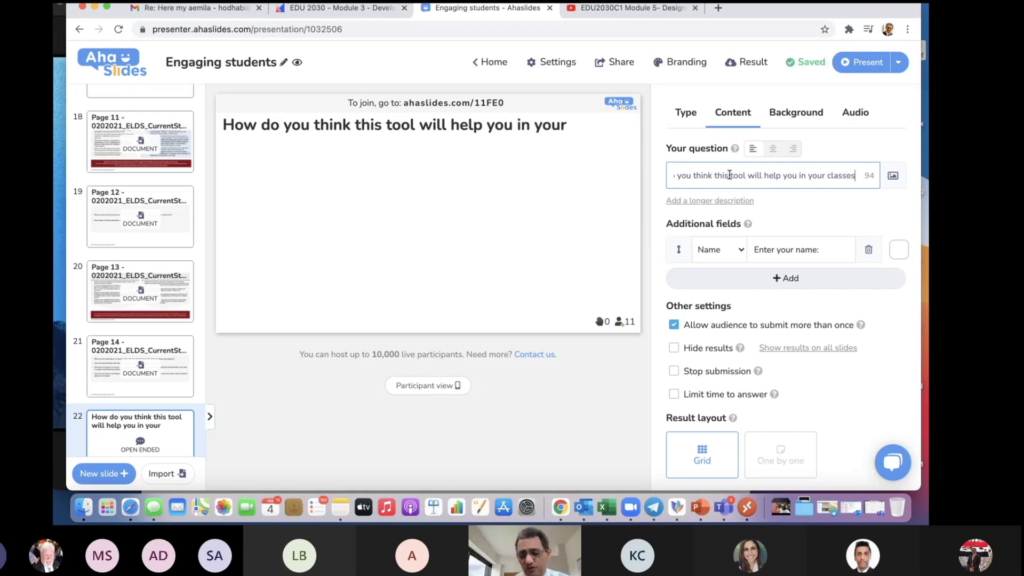
text(?)
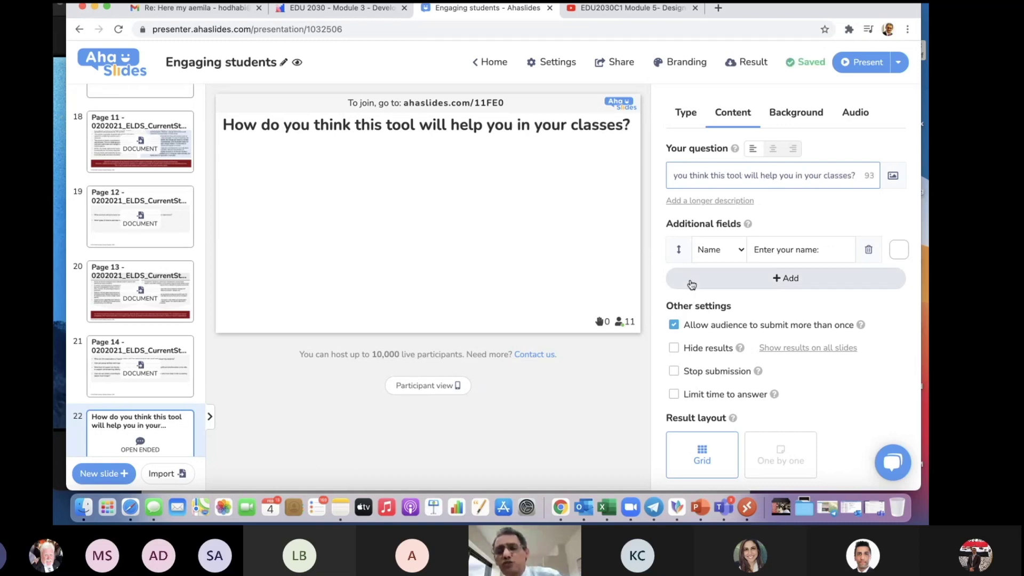
scroll(692, 284, down, 1)
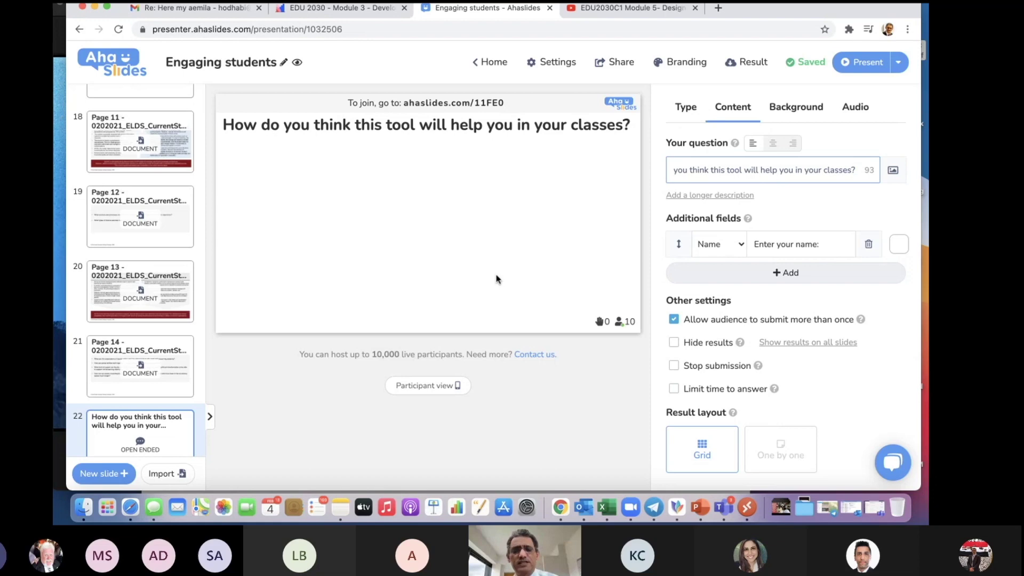
Present the open-ended slide and change the layout of the audience answers to One by one
click(864, 63)
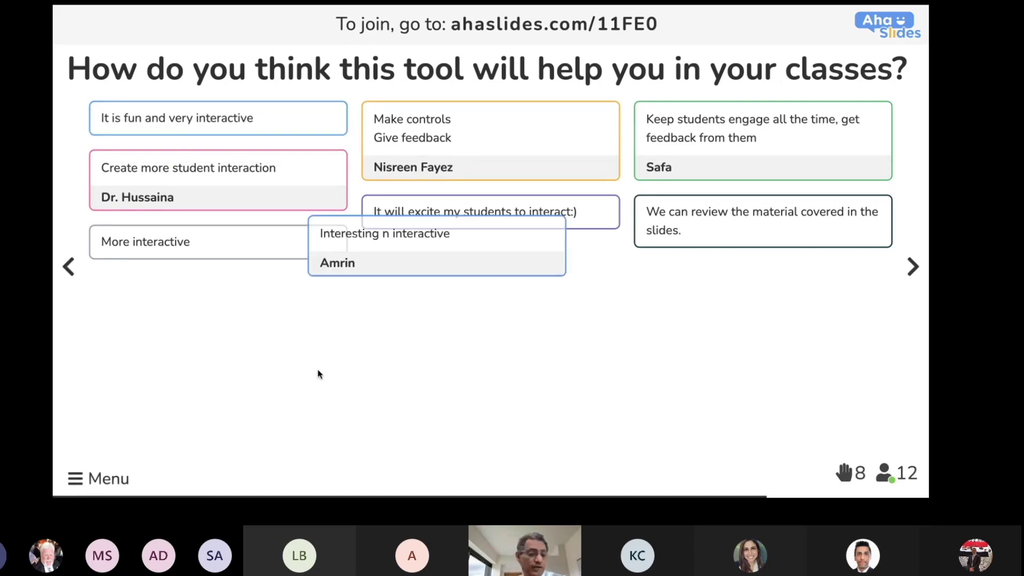
click(75, 479)
mouse_move(138, 353)
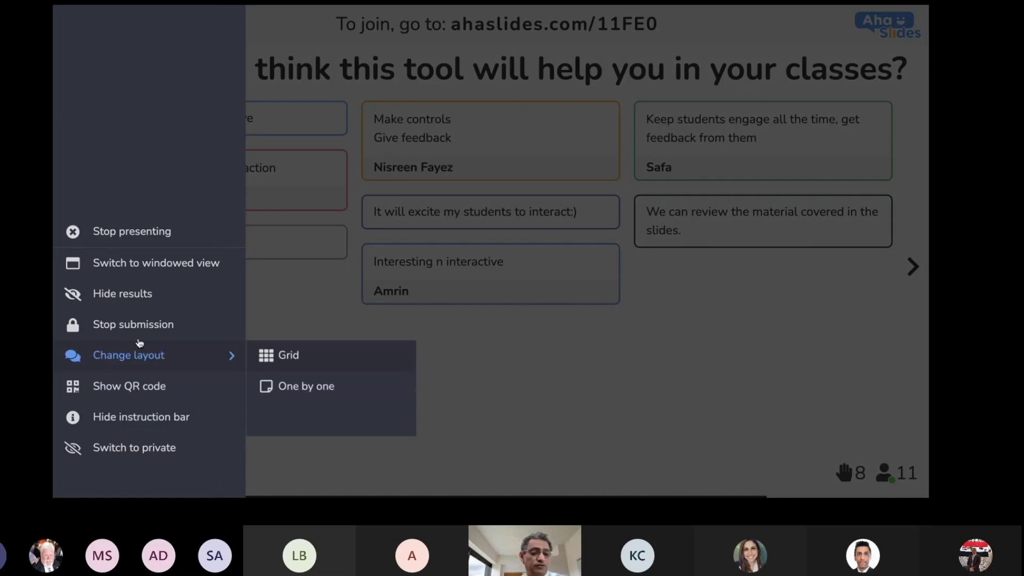
click(355, 356)
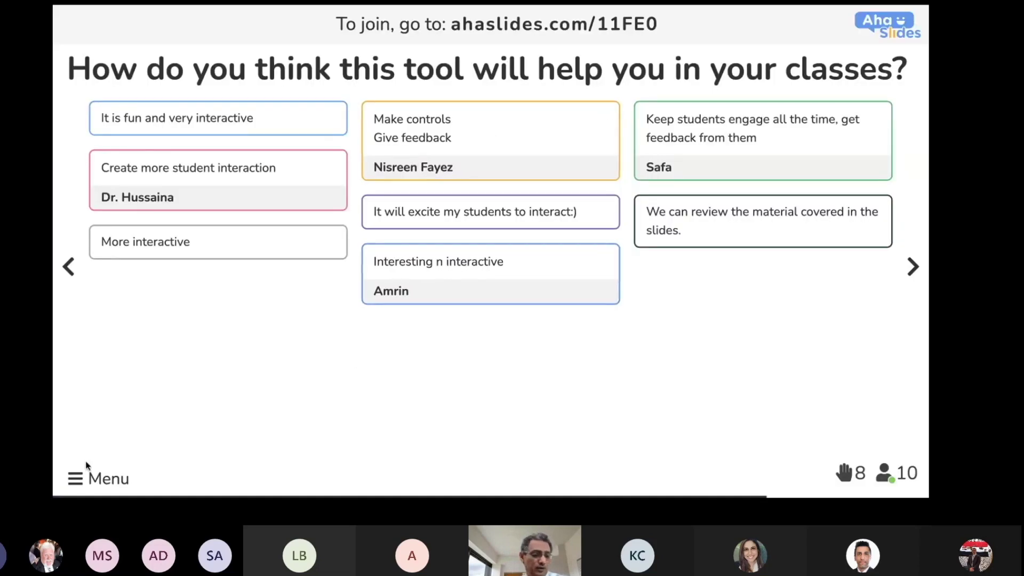
click(79, 477)
mouse_move(132, 357)
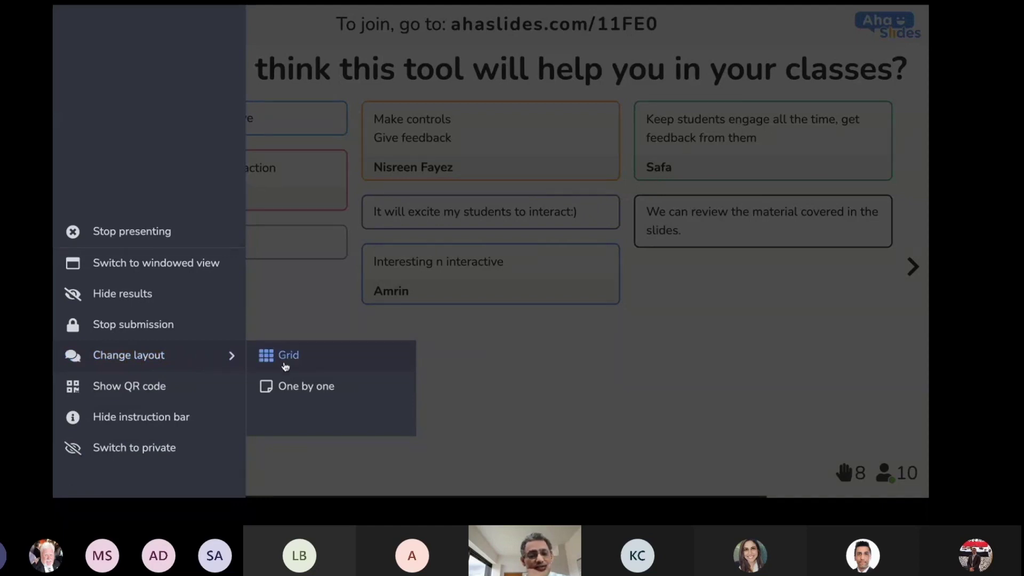
click(284, 387)
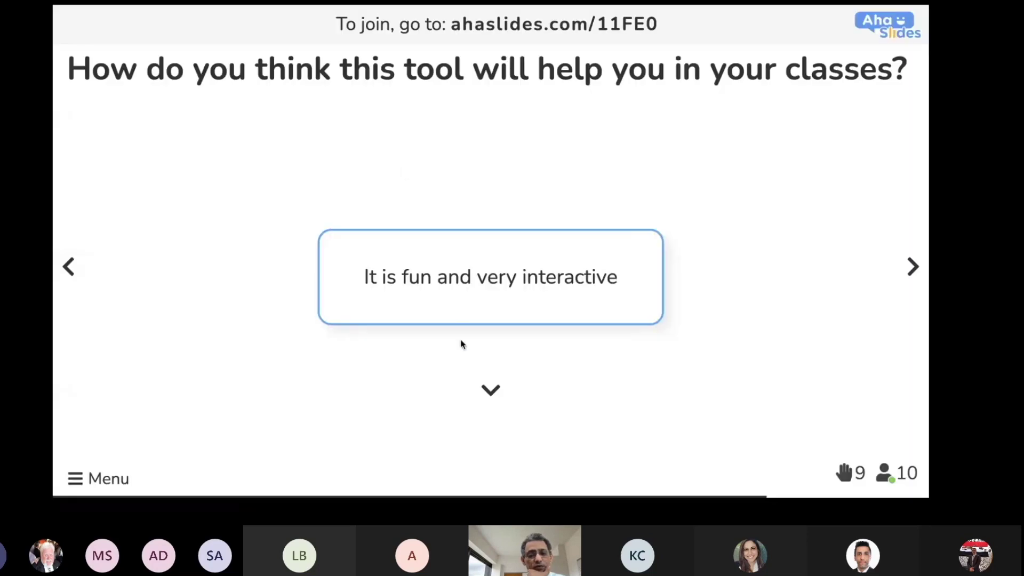
Step forward through the individual audience answers in the one-by-one layout
click(490, 392)
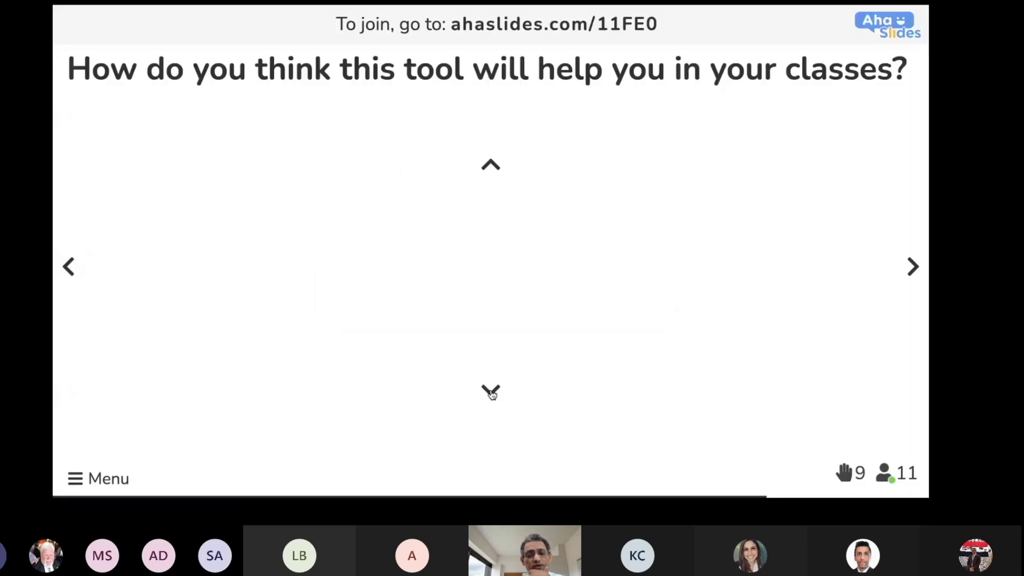
click(490, 393)
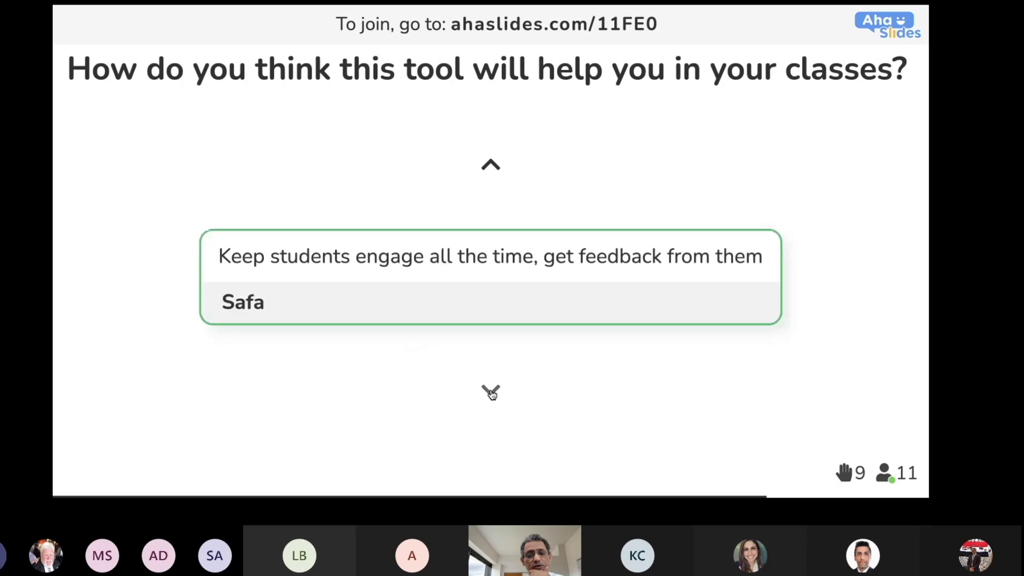
click(490, 392)
click(491, 393)
Change the answer layout back to Grid and exit the presentation to the editor
click(75, 479)
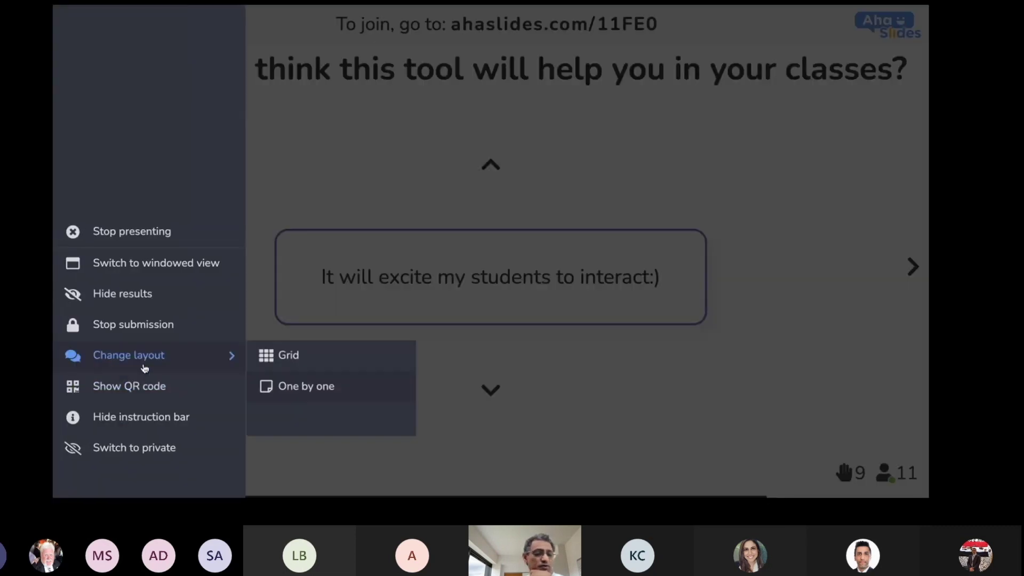
click(292, 363)
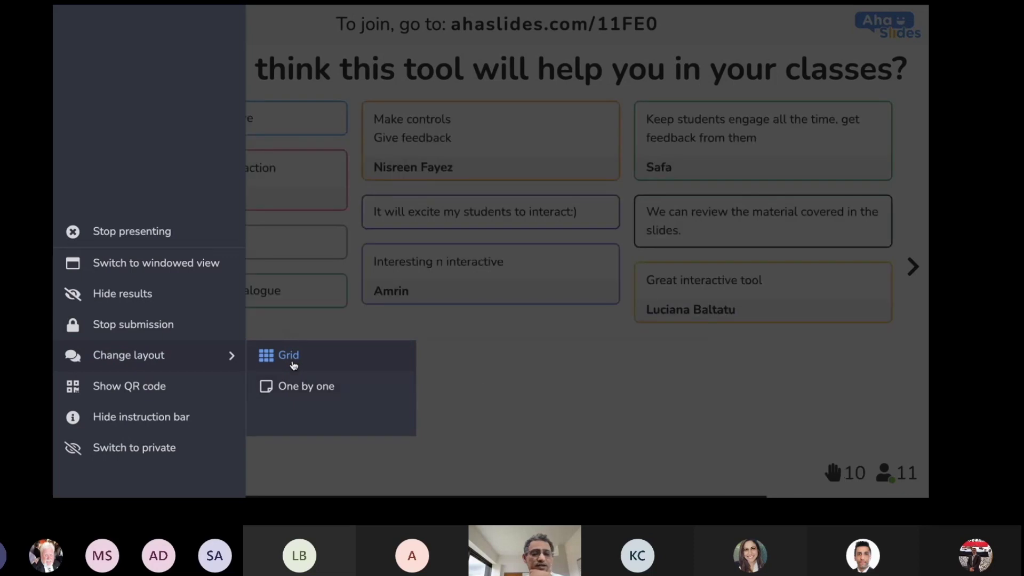
click(268, 317)
click(91, 478)
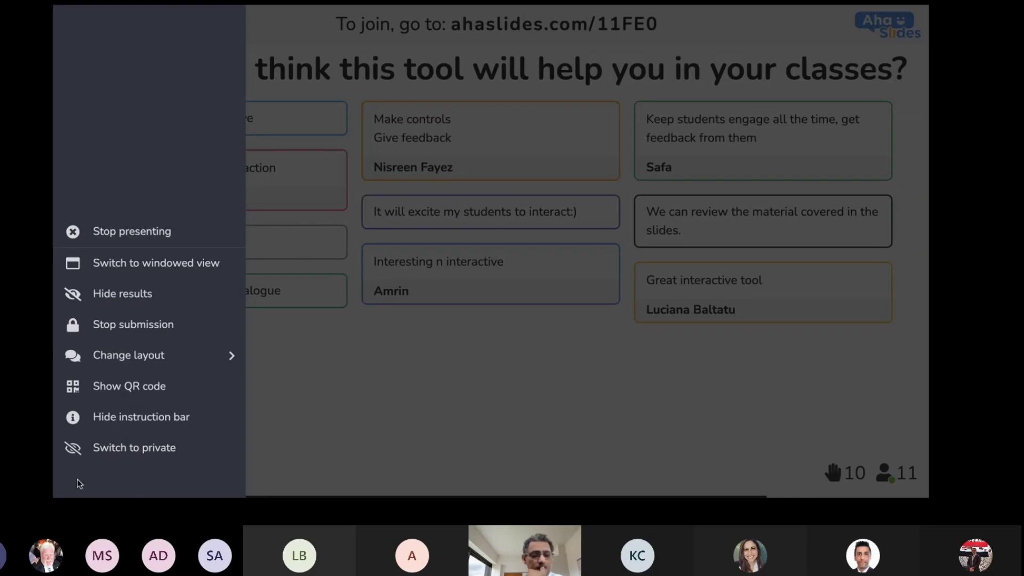
click(606, 376)
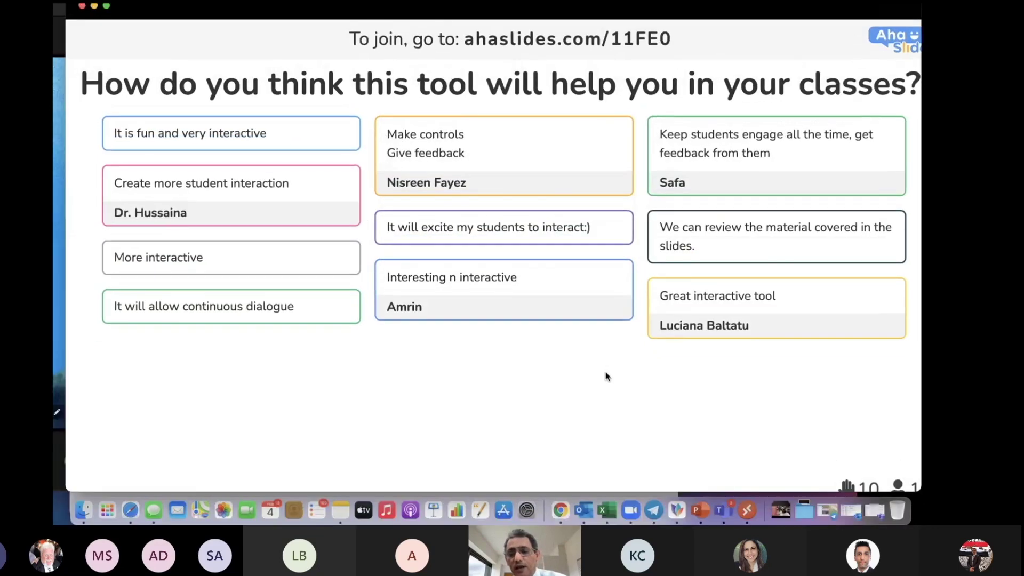
key(Escape)
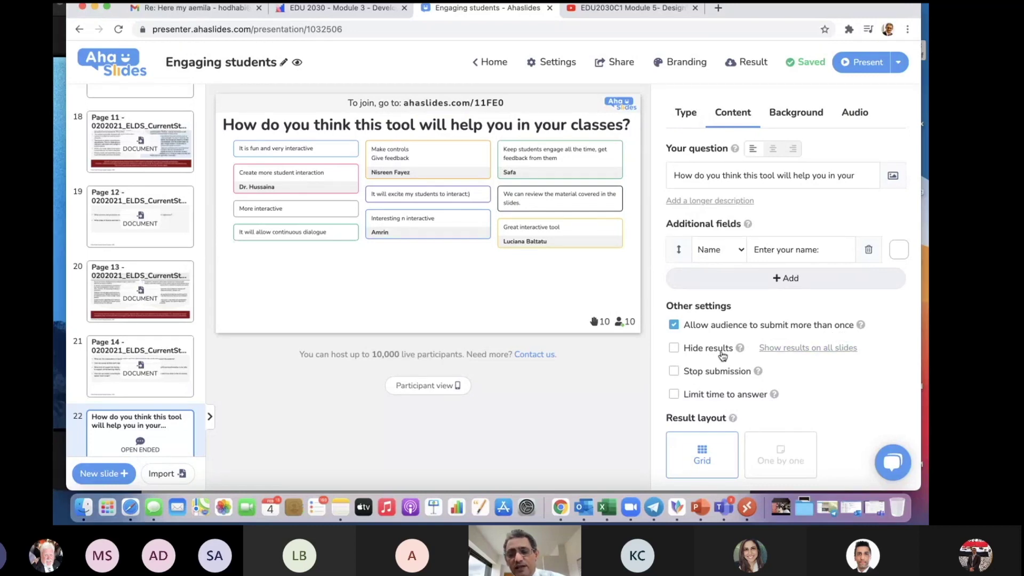
Limit the time to answer the open-ended question to 39 seconds
scroll(723, 356, down, 1)
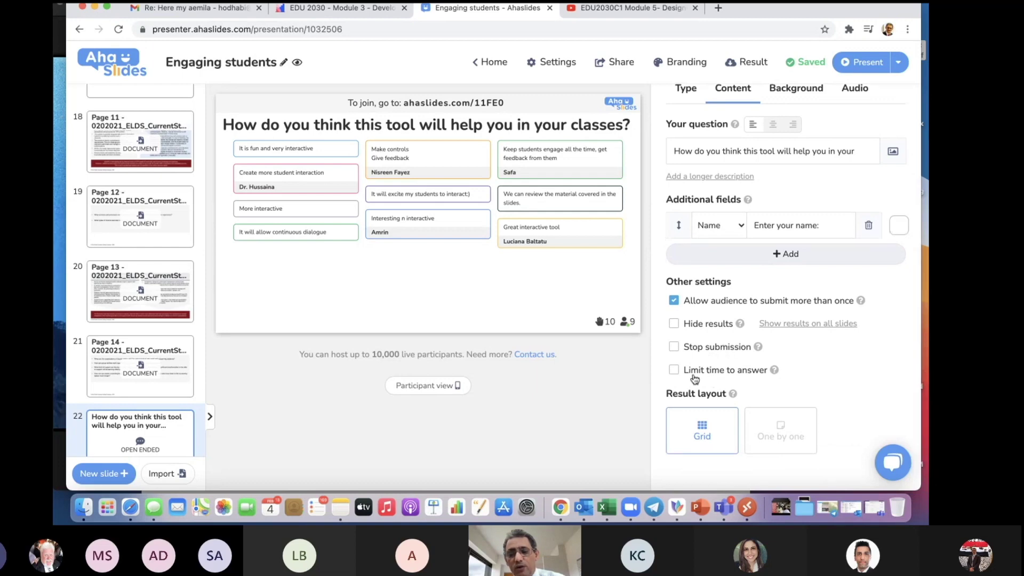
click(674, 370)
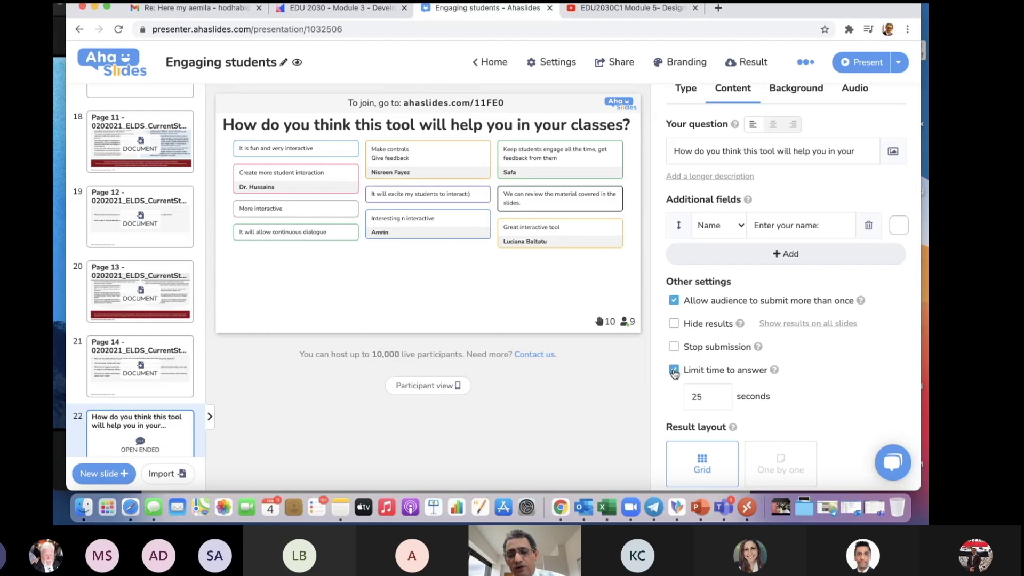
scroll(674, 374, down, 1)
click(720, 364)
click(720, 364)
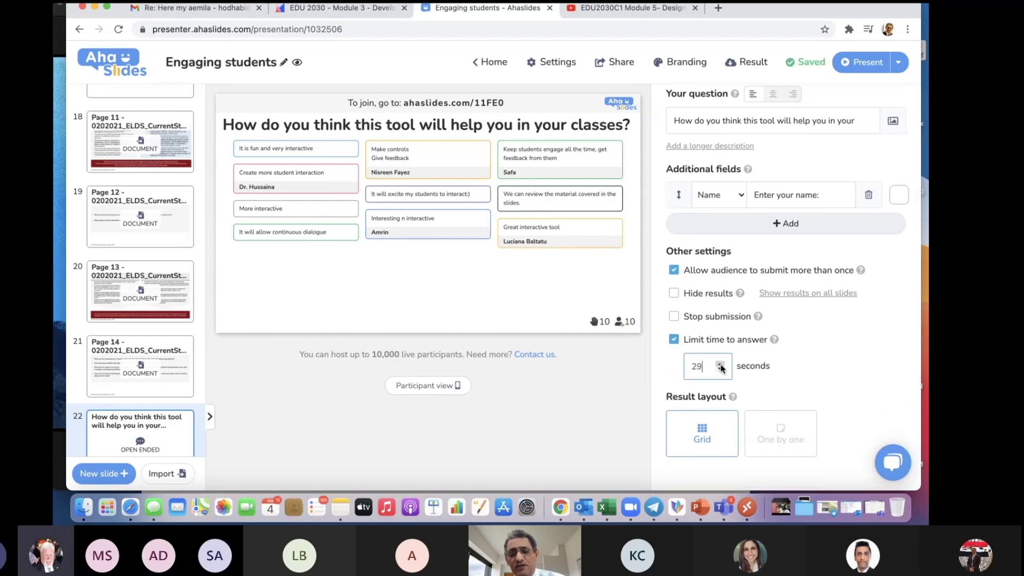
click(719, 364)
click(719, 364)
click(720, 365)
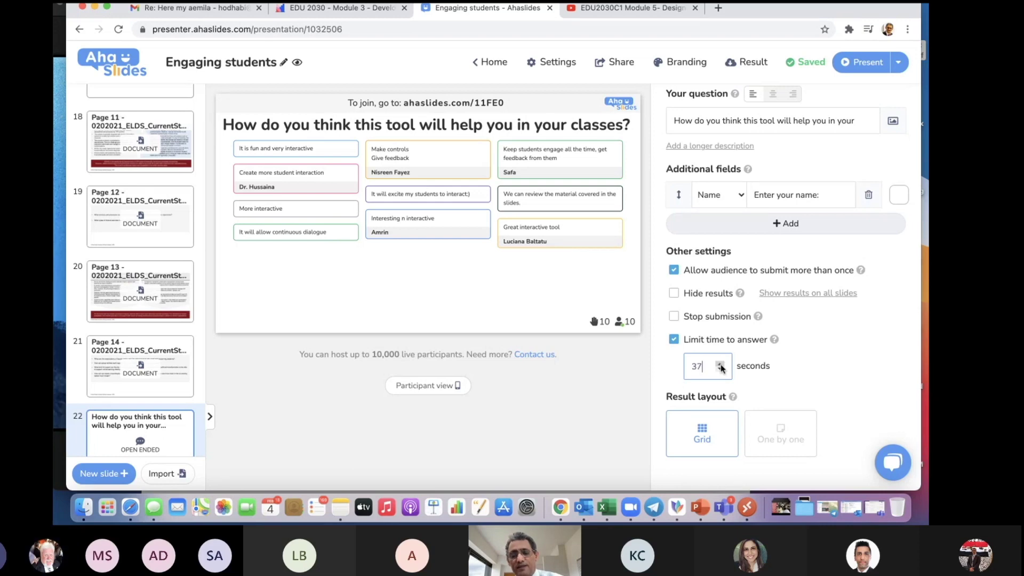
scroll(746, 373, down, 1)
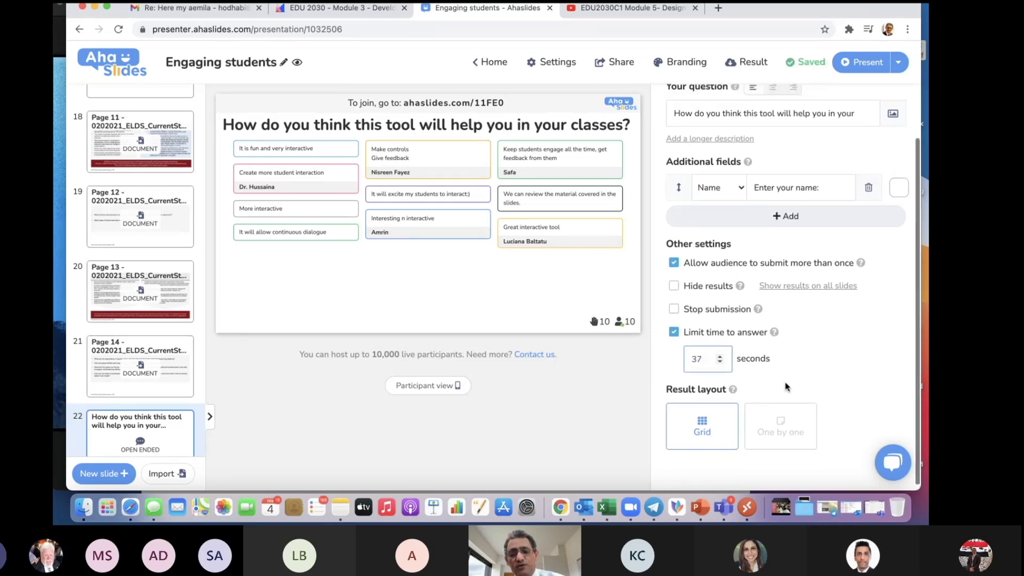
scroll(784, 386, up, 1)
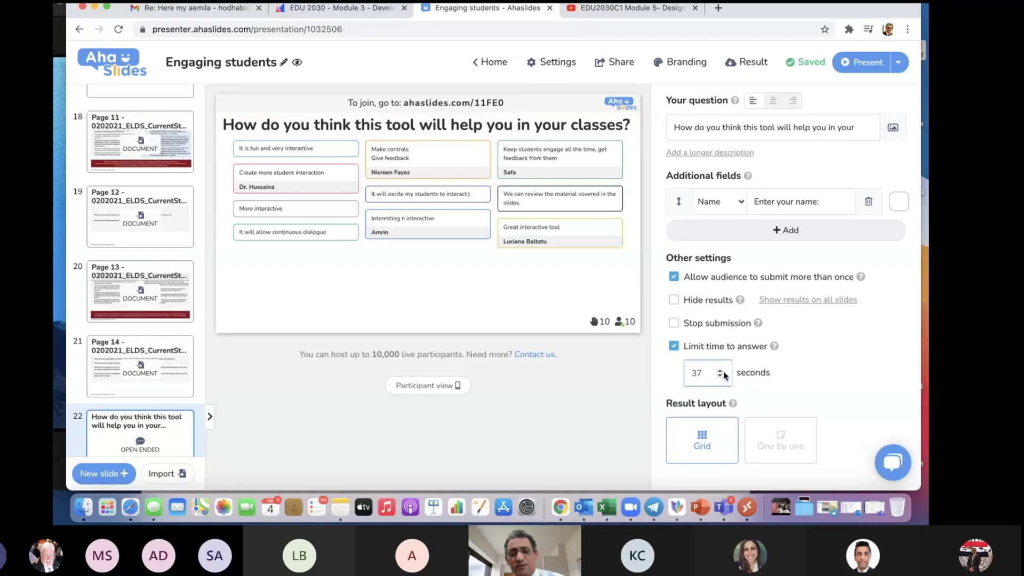
click(720, 372)
click(720, 372)
click(719, 372)
click(720, 371)
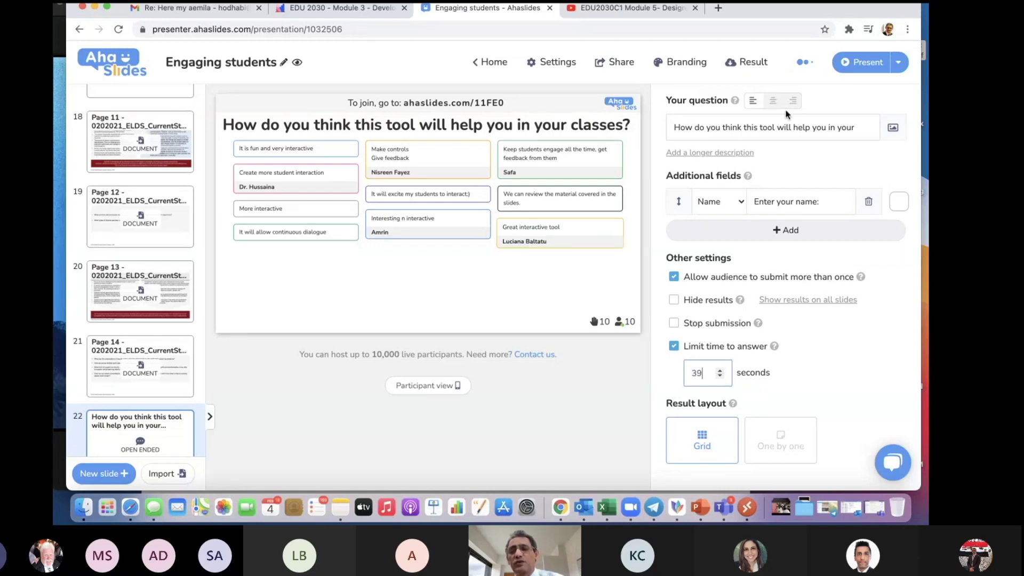
Present the time-limited open-ended slide, return to the editor and review its content settings
click(859, 64)
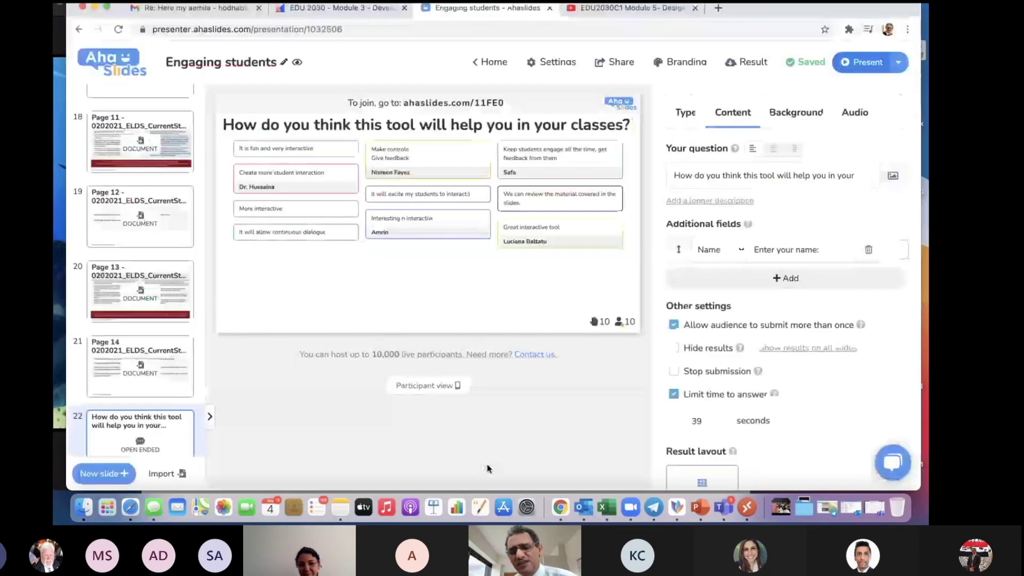
scroll(789, 371, down, 2)
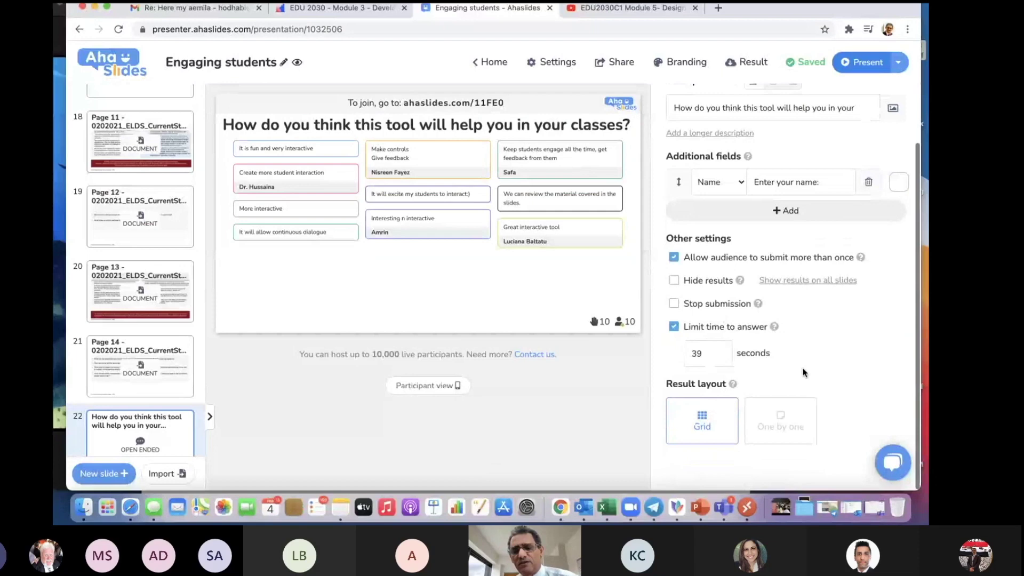
scroll(808, 350, up, 2)
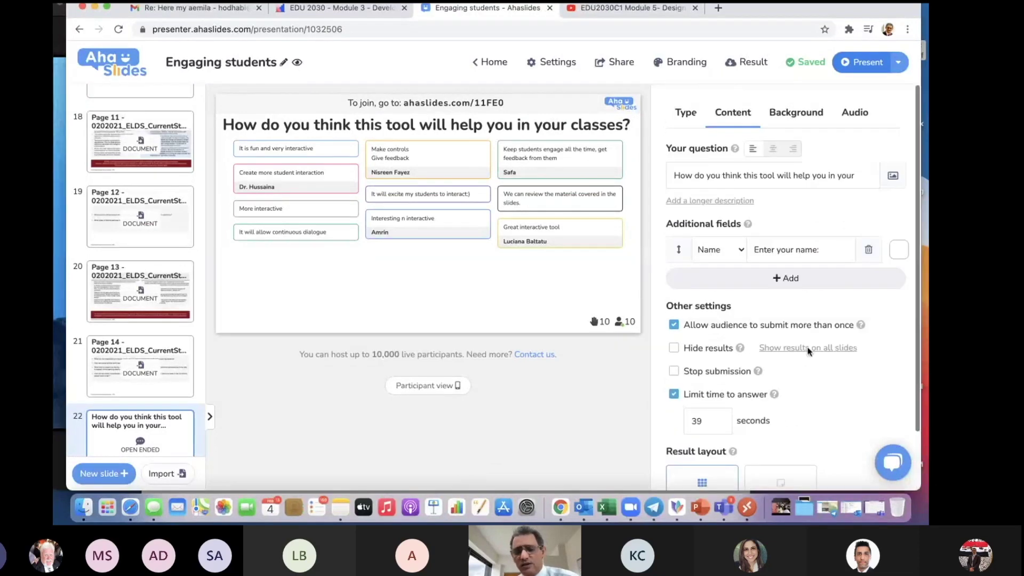
scroll(807, 350, down, 2)
Preview the participant view of the open-ended question and close the preview
click(422, 386)
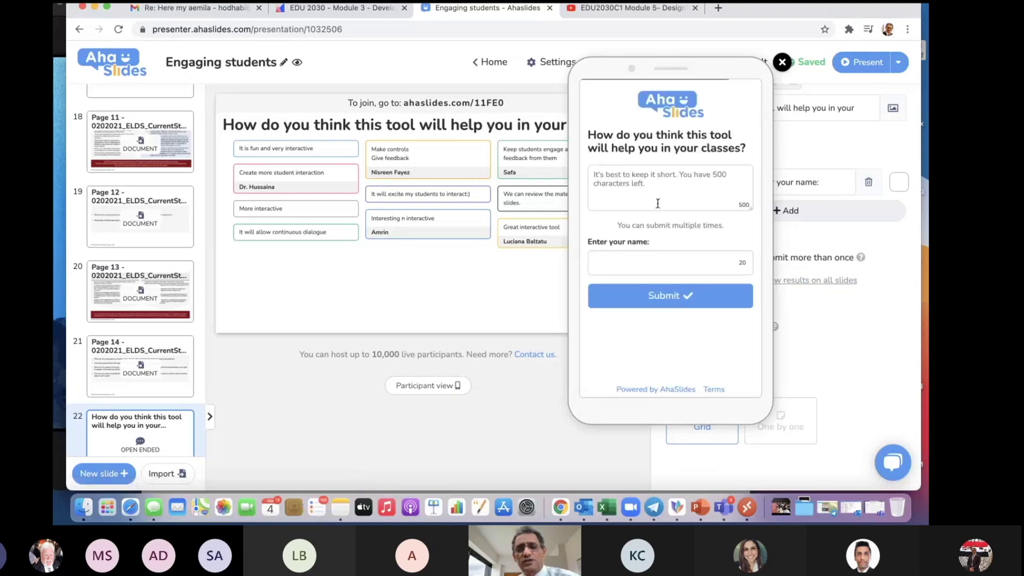
click(781, 62)
scroll(699, 227, up, 3)
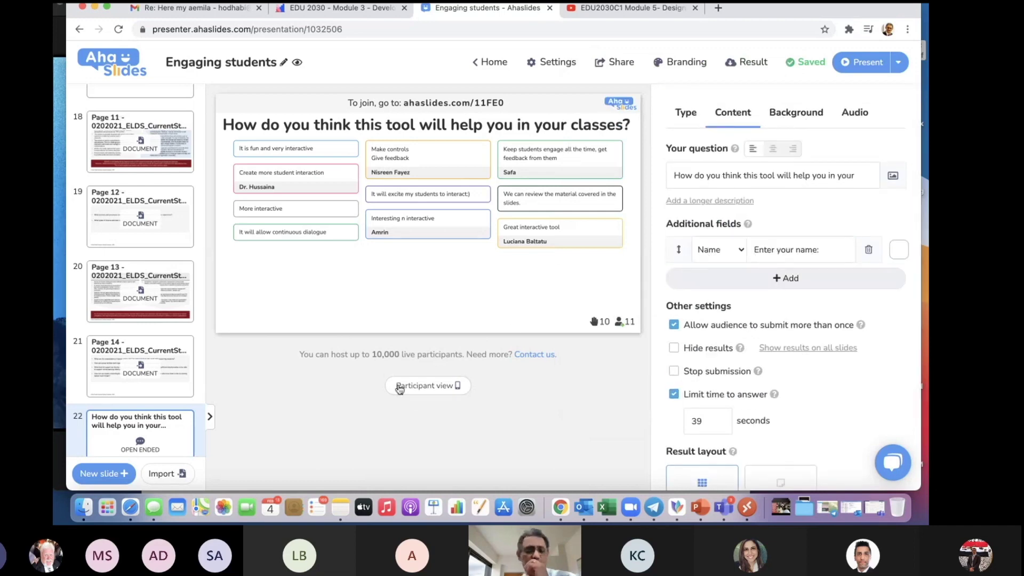
Open the longer description field for the open-ended question and review the slide's remaining content settings
click(693, 200)
click(697, 176)
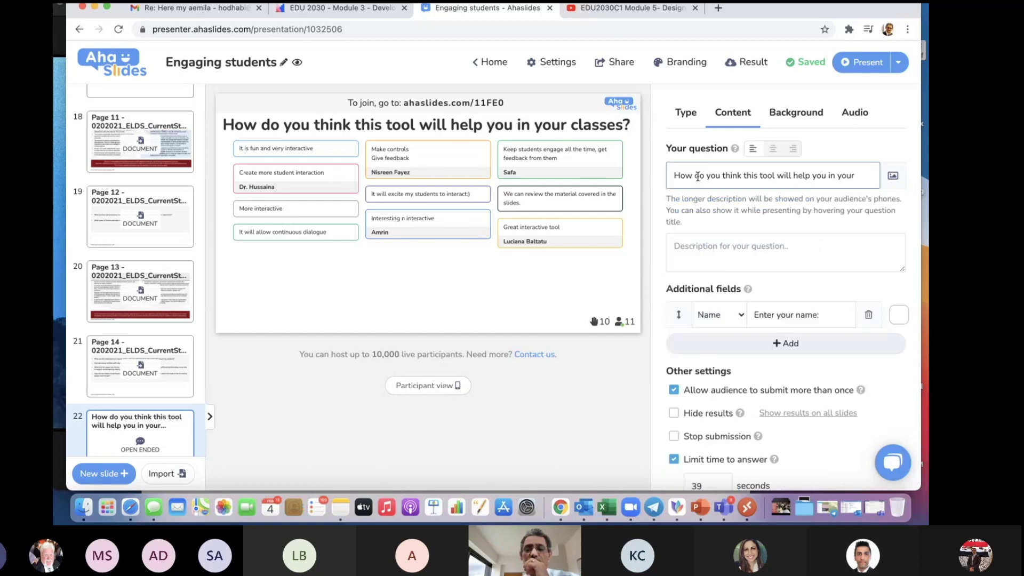
click(681, 251)
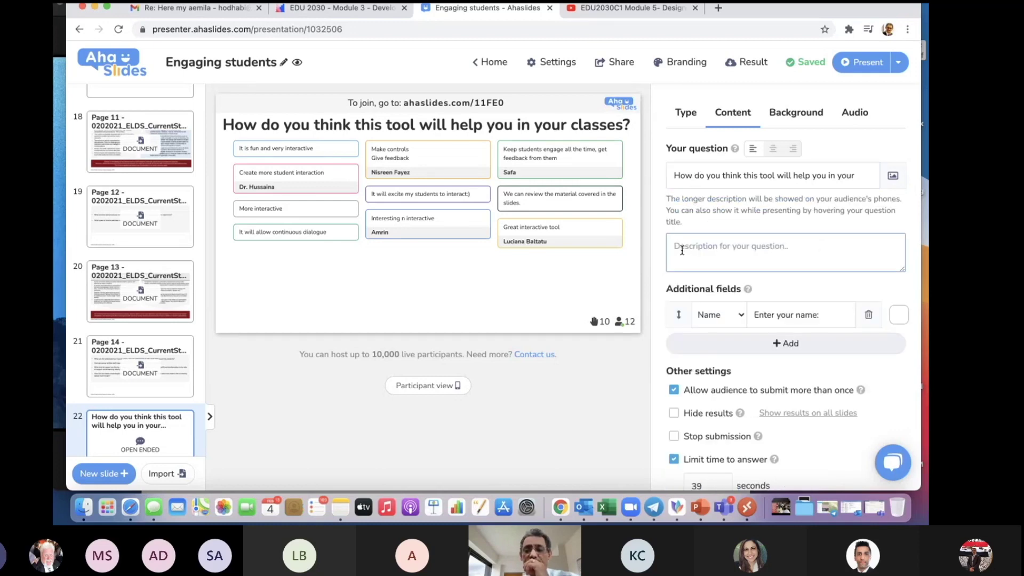
click(680, 250)
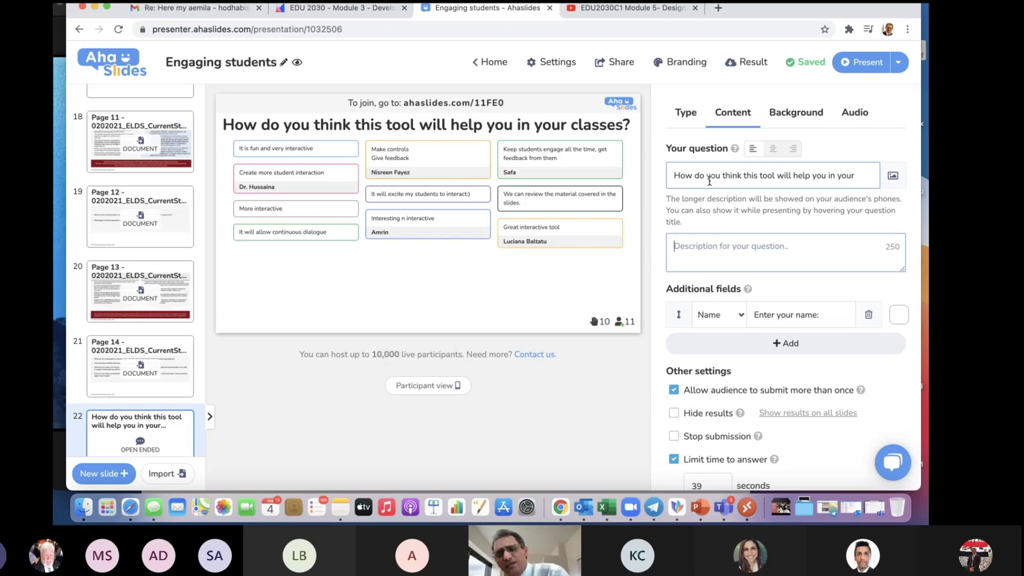
scroll(730, 216, down, 5)
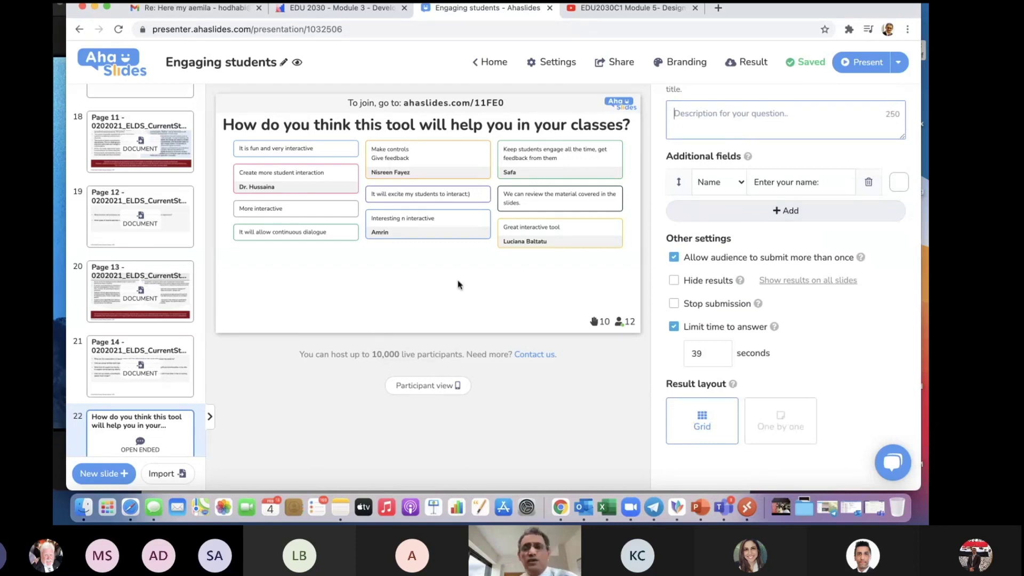
scroll(716, 269, up, 5)
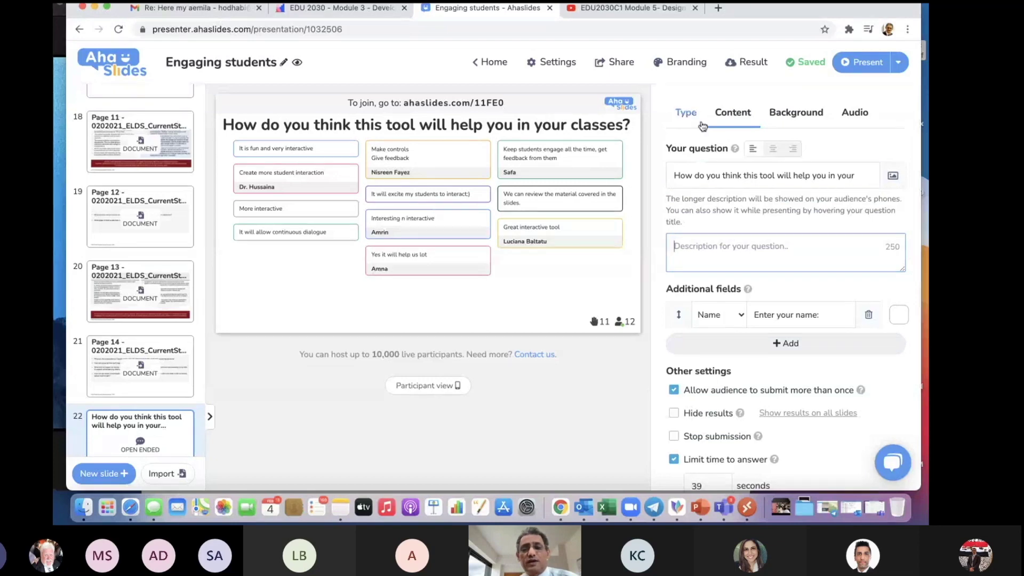
Look over the available slide types, then return to the open-ended question's content settings and check its answer and layout options
click(687, 114)
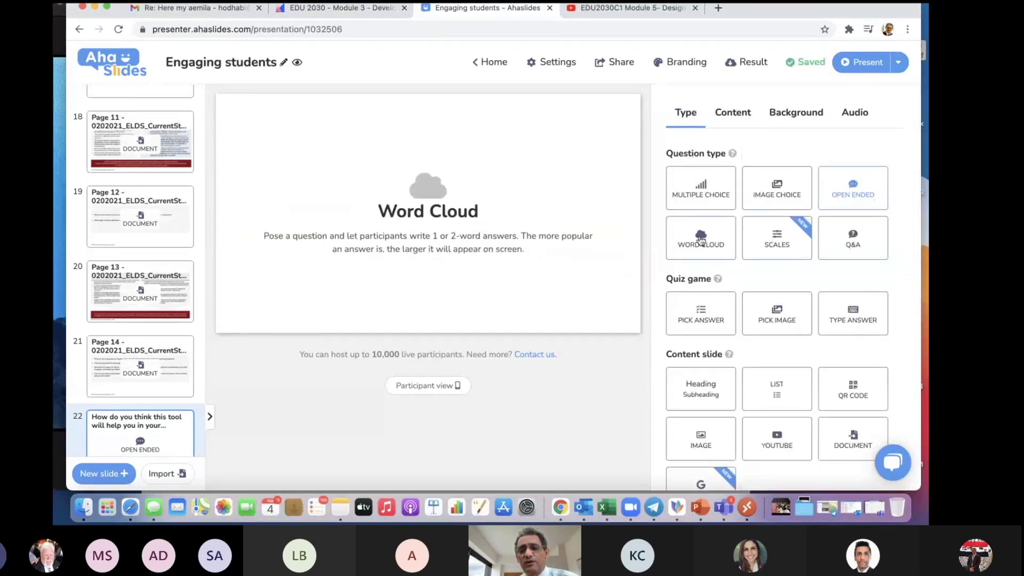
click(735, 113)
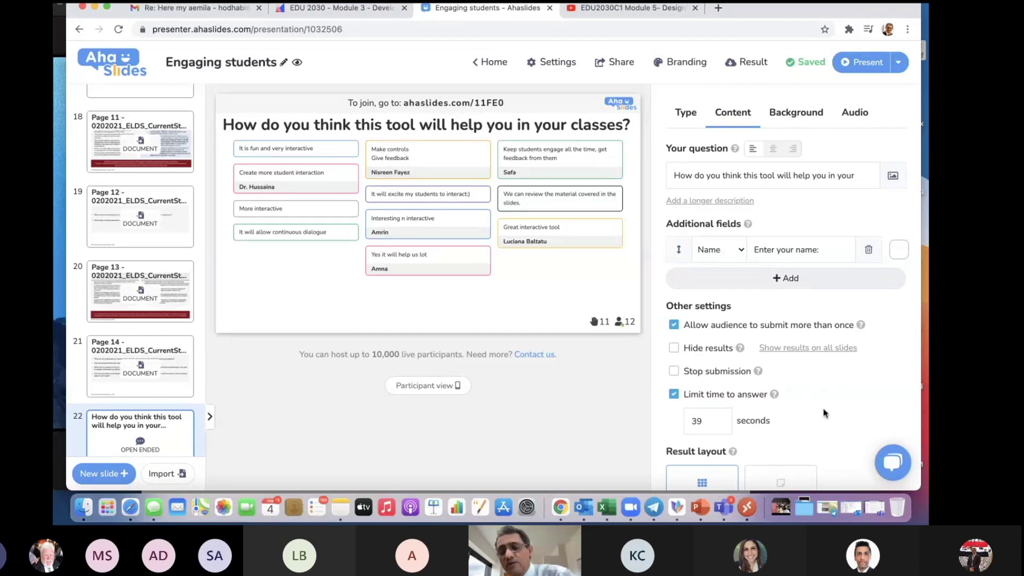
scroll(823, 410, down, 1)
scroll(823, 411, down, 2)
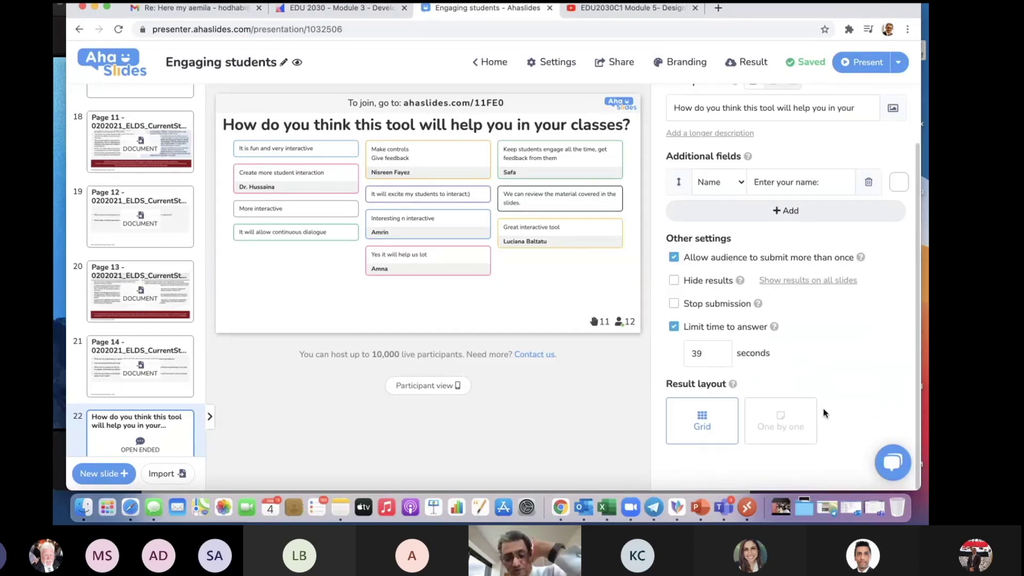
scroll(824, 413, up, 3)
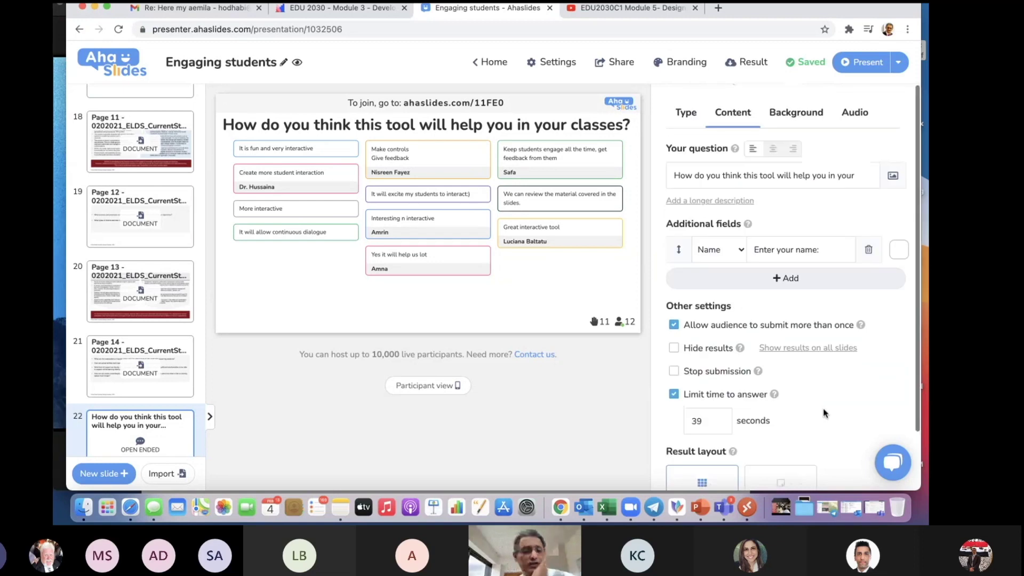
Add a Pick Answer quiz slide directly after the "Page 15" document slide
scroll(131, 391, down, 5)
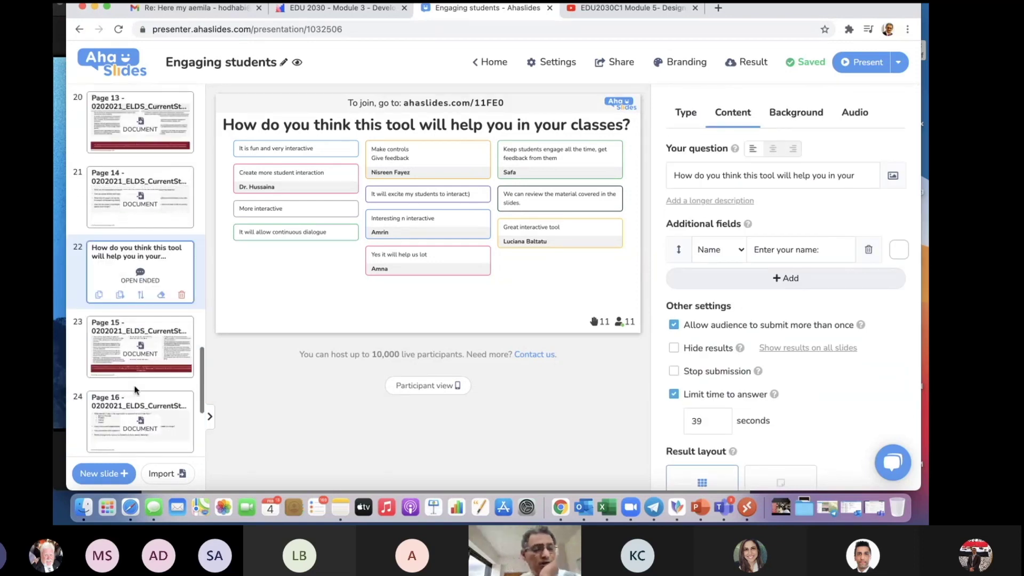
click(133, 338)
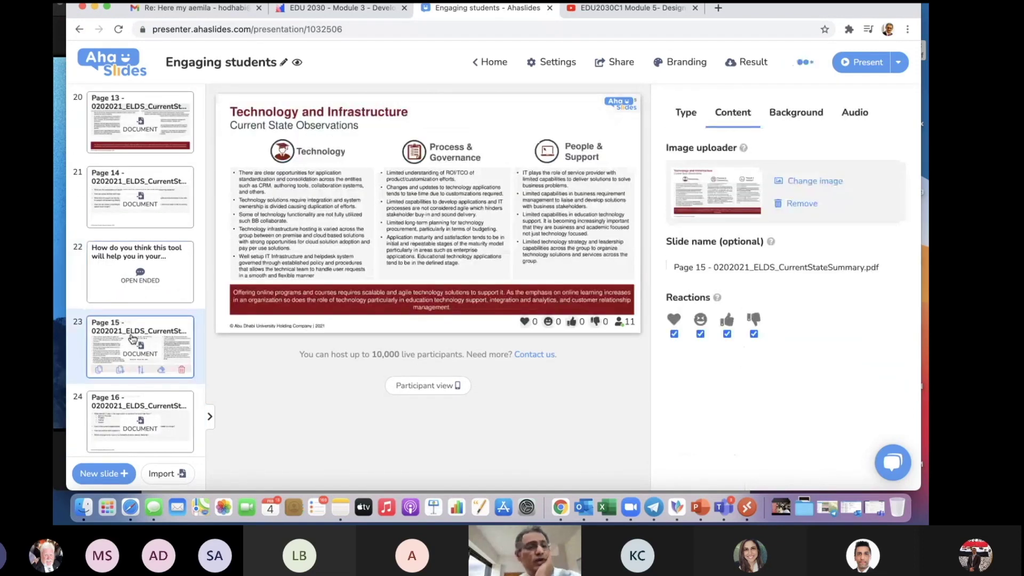
click(103, 474)
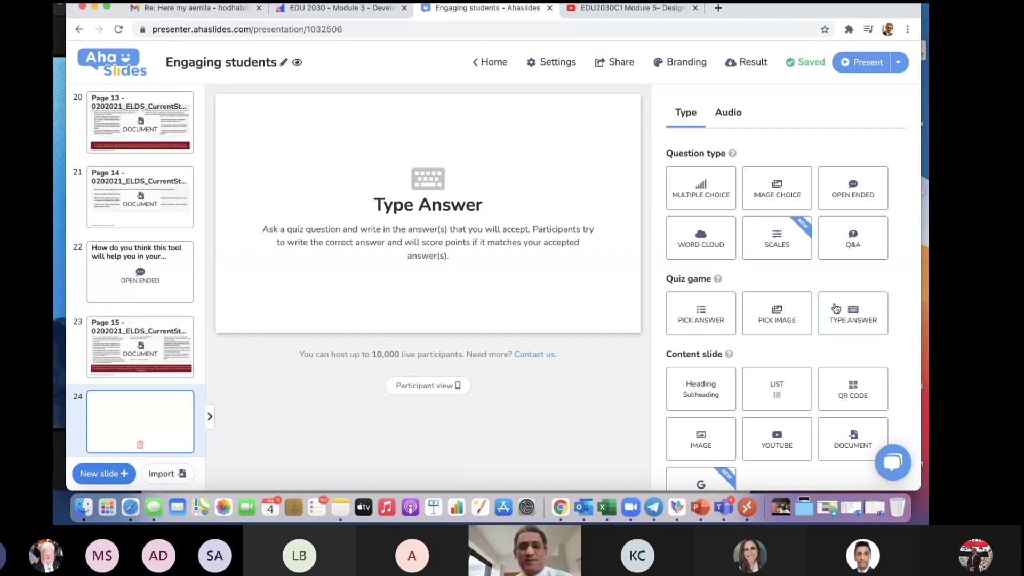
click(699, 314)
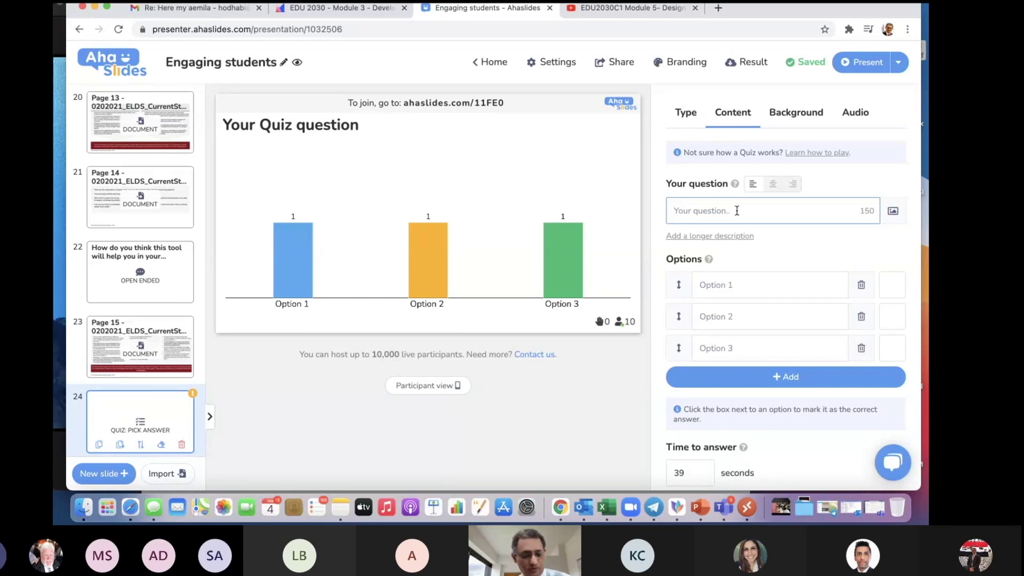
Enter "What is the name of today?" as the quiz question
text(Wha)
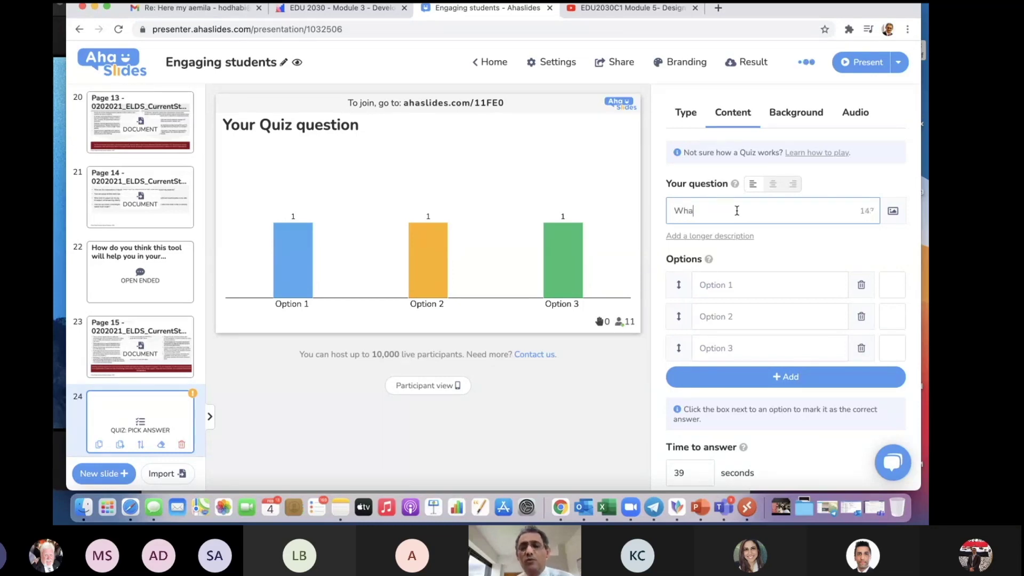
text(t ius)
key(BackSpace)
key(BackSpace)
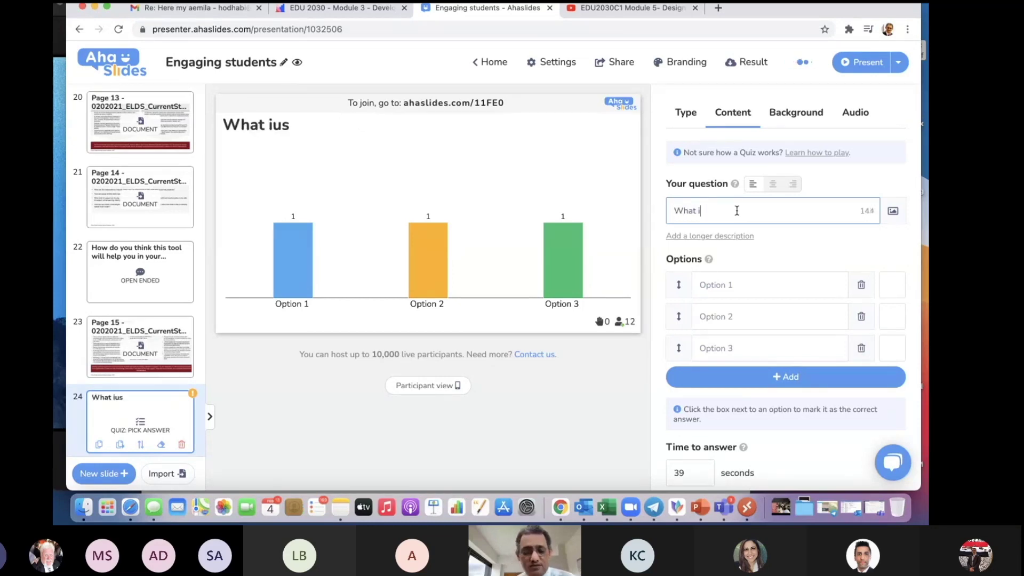
text(s the name of today?)
Fill in the first two quiz answer options as "Friday" and "Saturday"
click(714, 284)
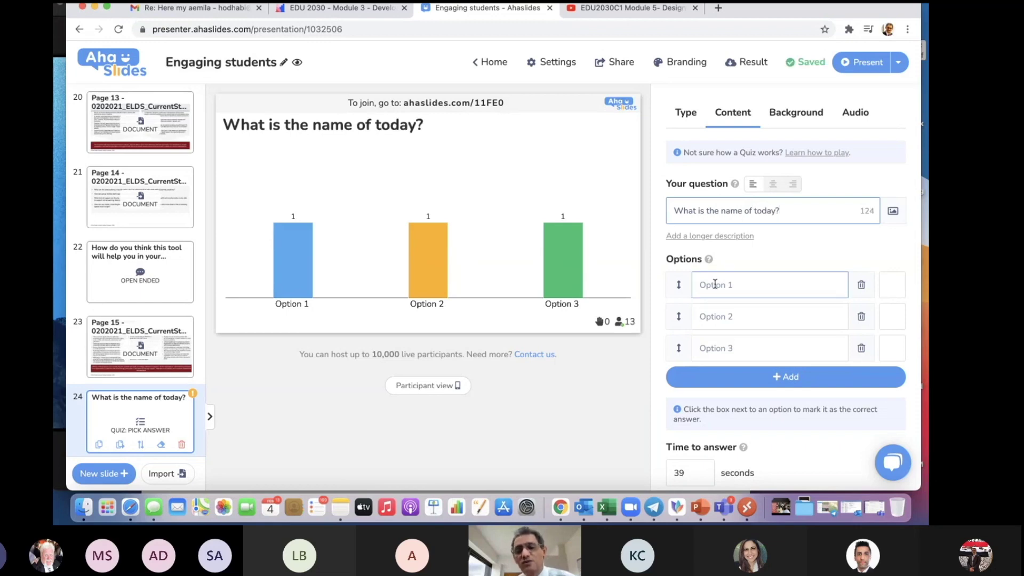
text(Friday)
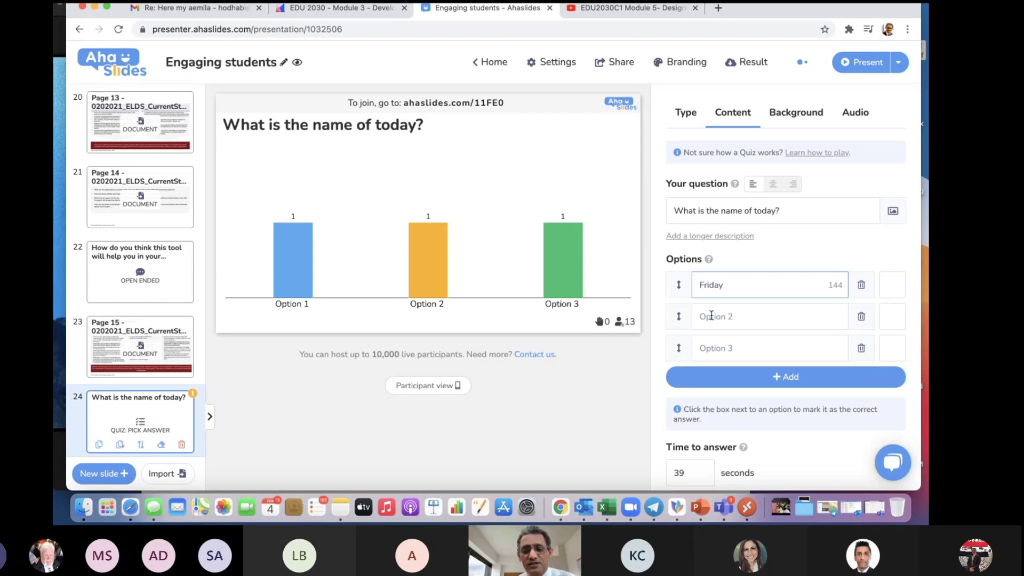
click(711, 315)
text(Sa)
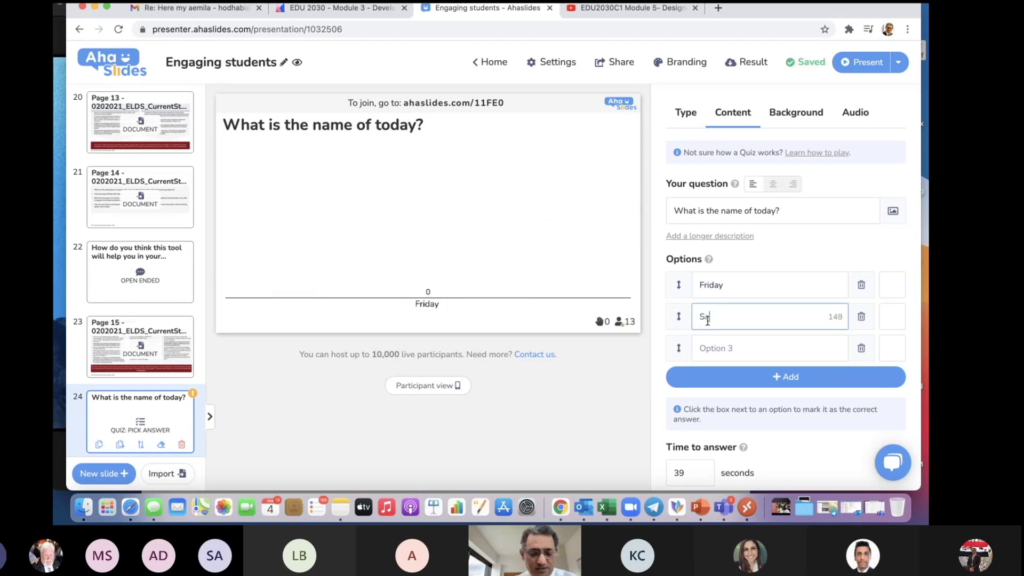
text(turday)
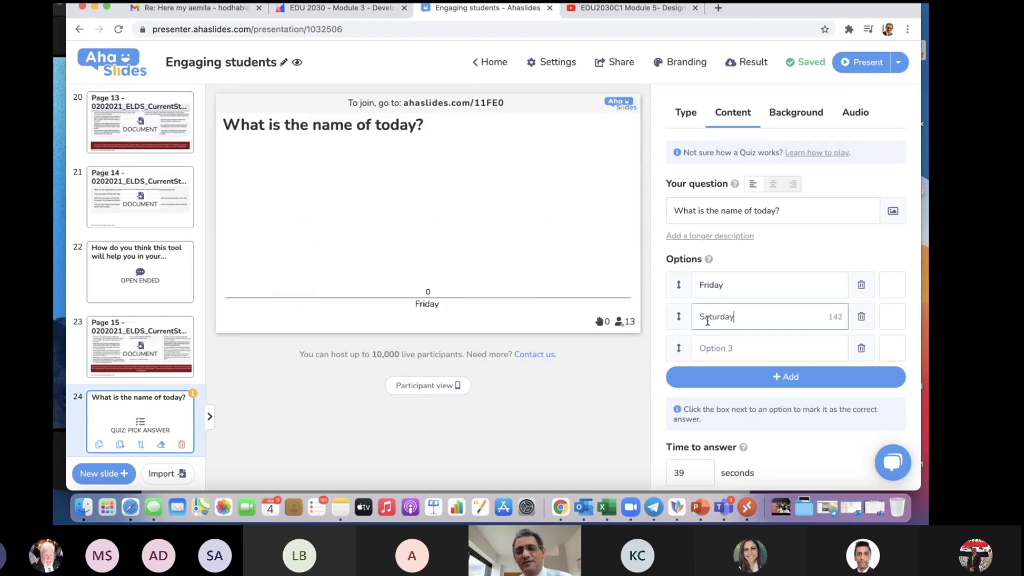
Enter Thursday as the third answer option of the quiz question and set the time to answer to 20 seconds
click(705, 348)
text(Thursday)
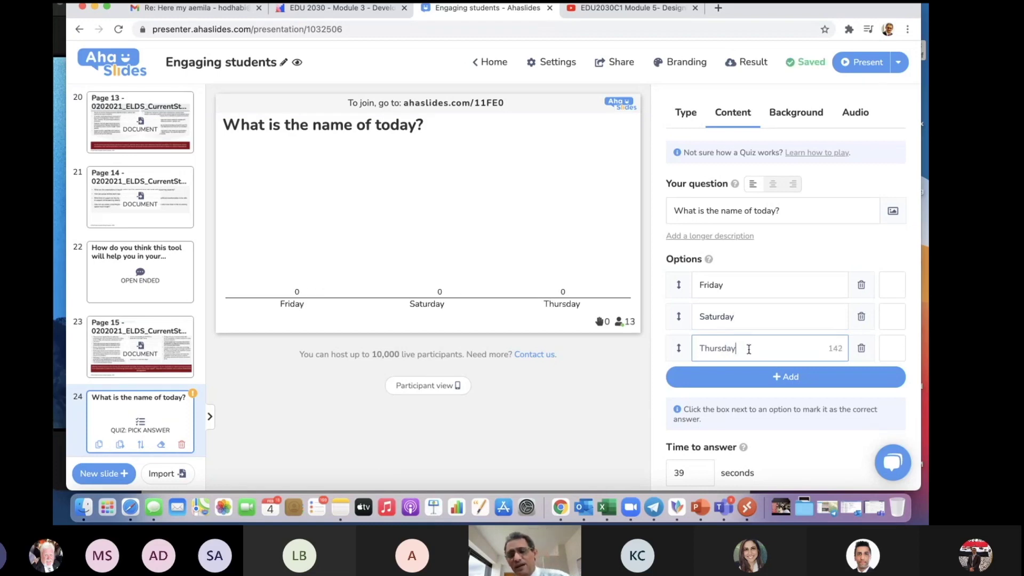
scroll(754, 299, down, 3)
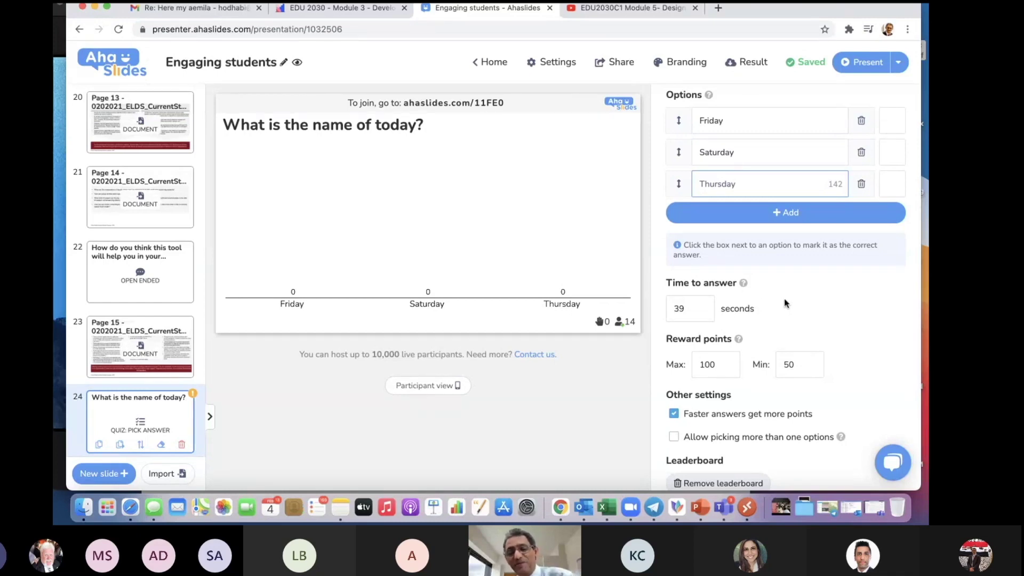
click(703, 313)
click(703, 312)
click(703, 313)
click(703, 313)
click(703, 313)
click(703, 313)
click(702, 313)
click(702, 313)
click(702, 313)
click(703, 313)
click(702, 313)
click(703, 313)
click(703, 313)
click(703, 313)
click(702, 312)
click(703, 312)
click(702, 313)
click(703, 313)
click(702, 312)
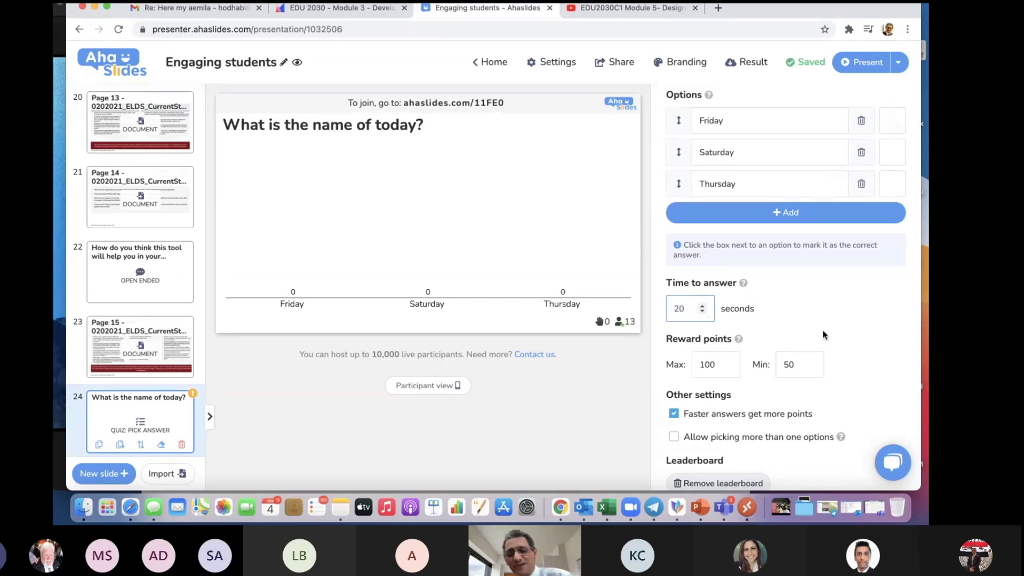
Examine the quiz slide's reward points, answer settings, leaderboard and teamplay sections, reopening the Engaging students presentation to continue
scroll(822, 329, down, 1)
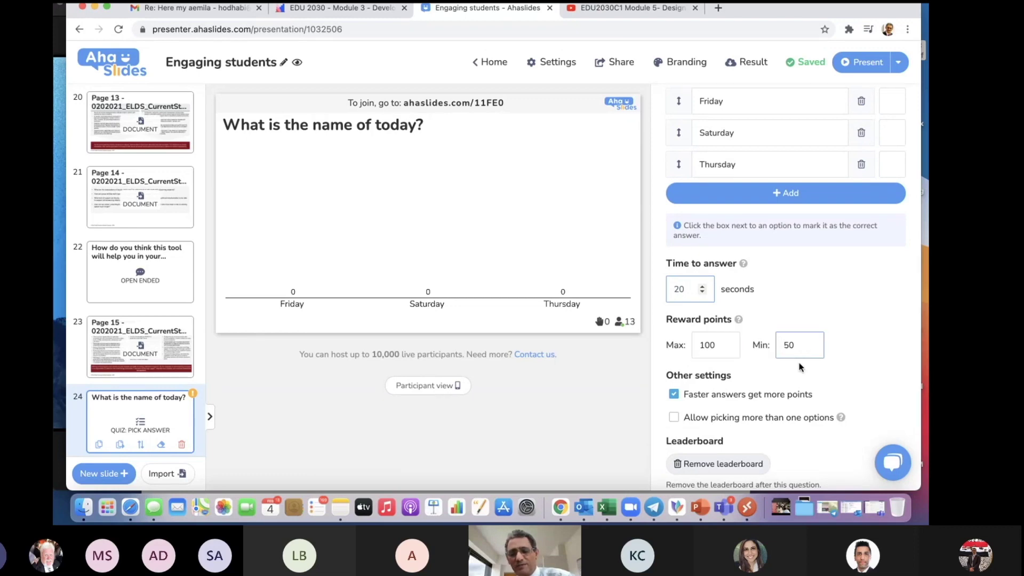
scroll(799, 366, down, 1)
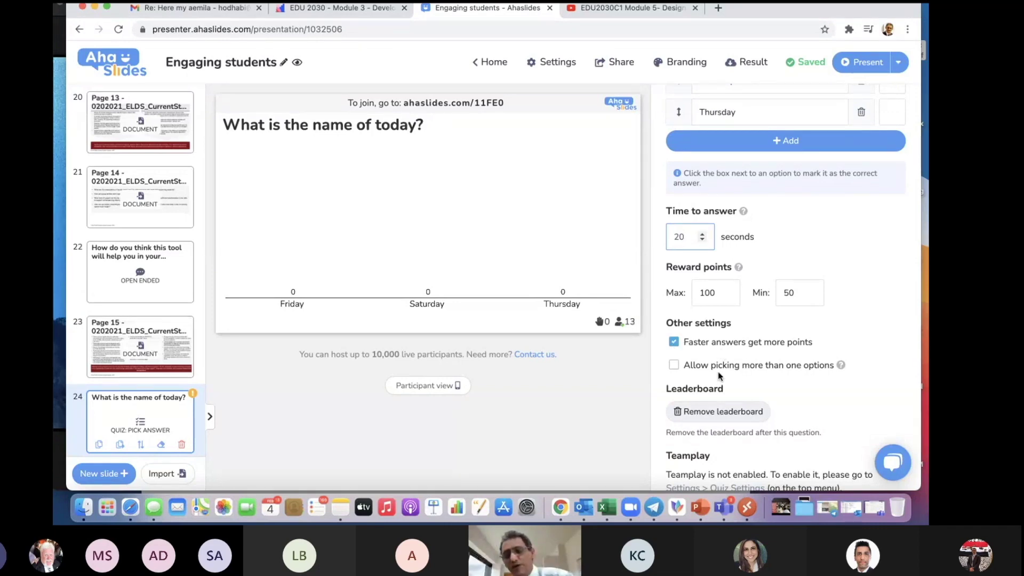
scroll(802, 378, down, 1)
scroll(803, 379, left, 5)
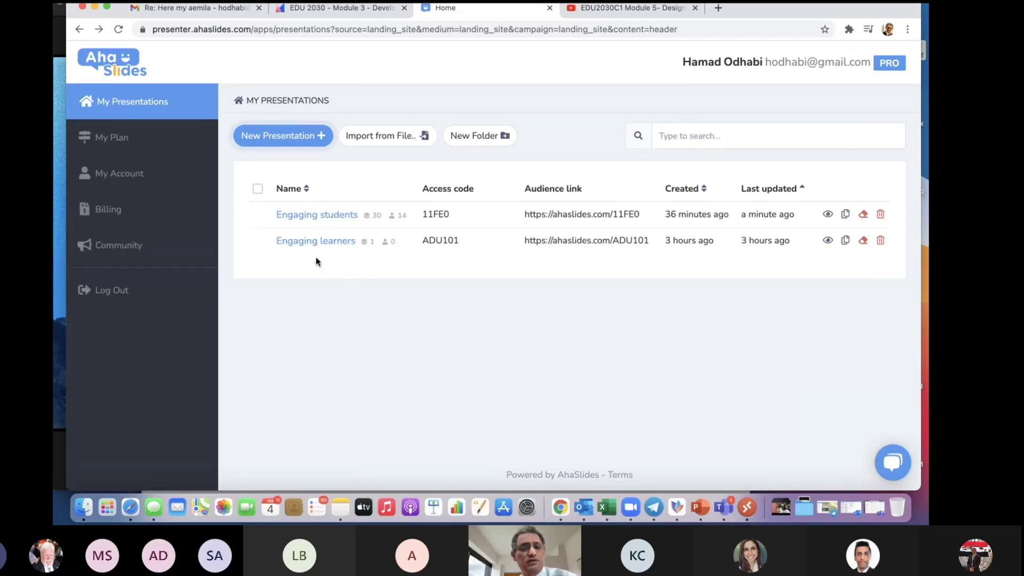
click(320, 216)
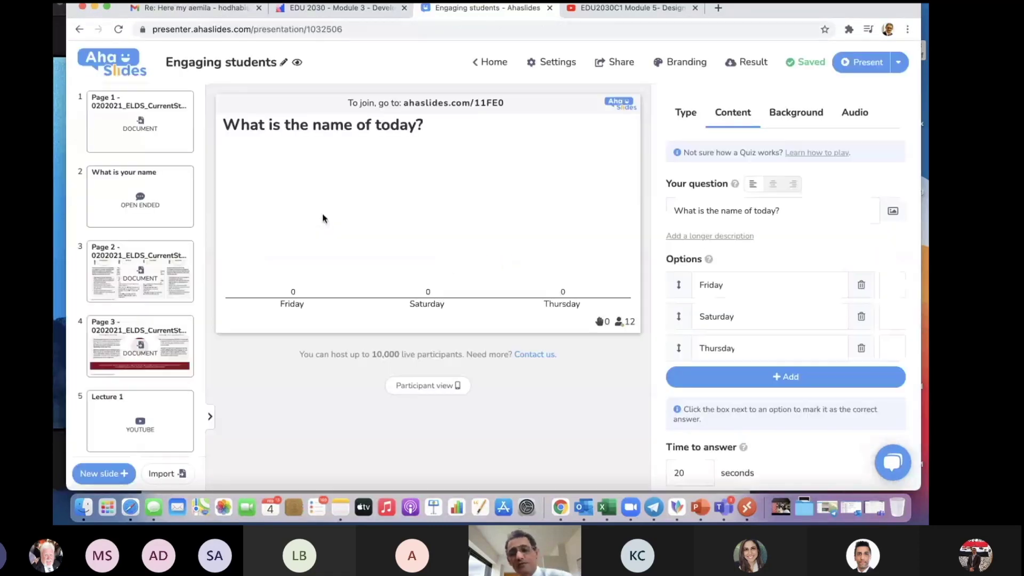
scroll(778, 337, down, 3)
scroll(778, 337, down, 3)
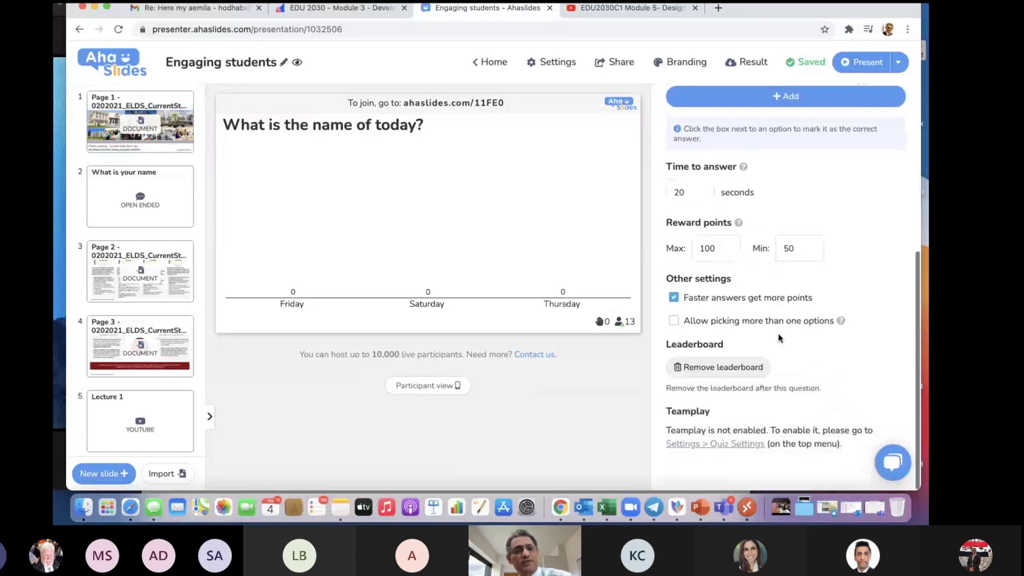
scroll(779, 337, up, 2)
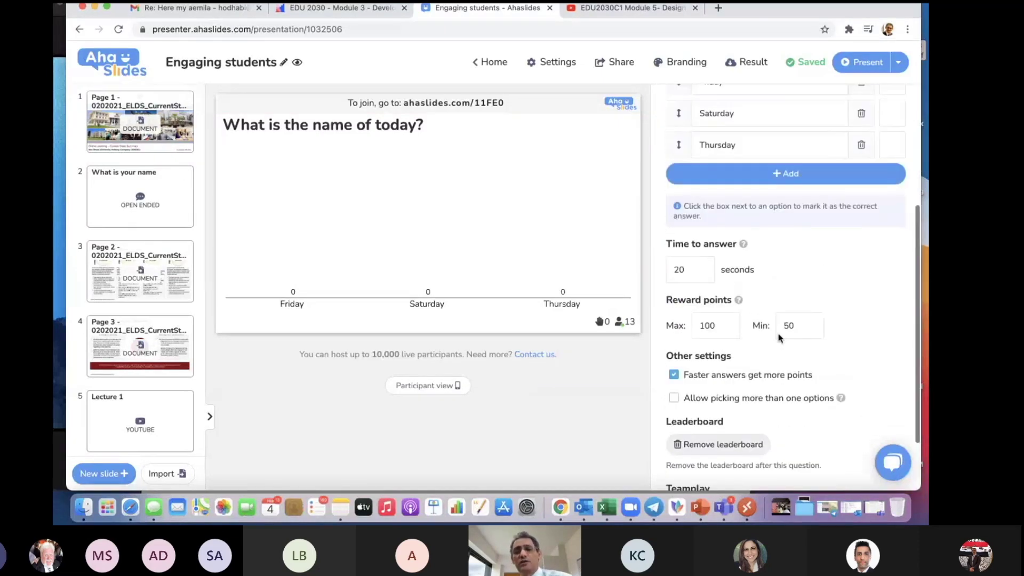
scroll(778, 337, up, 4)
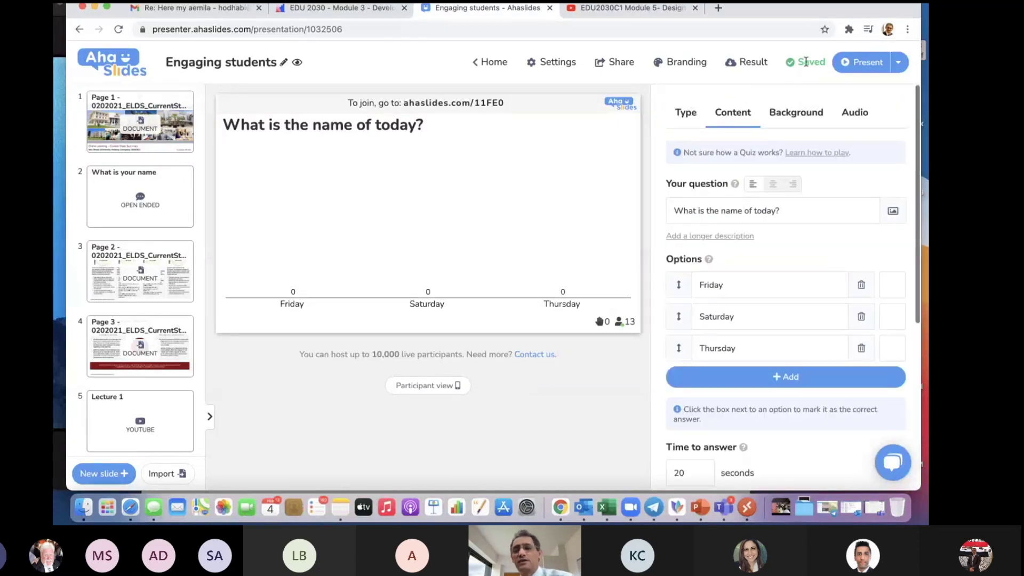
Mark Thursday as the correct answer to the quiz question and start presenting
click(865, 63)
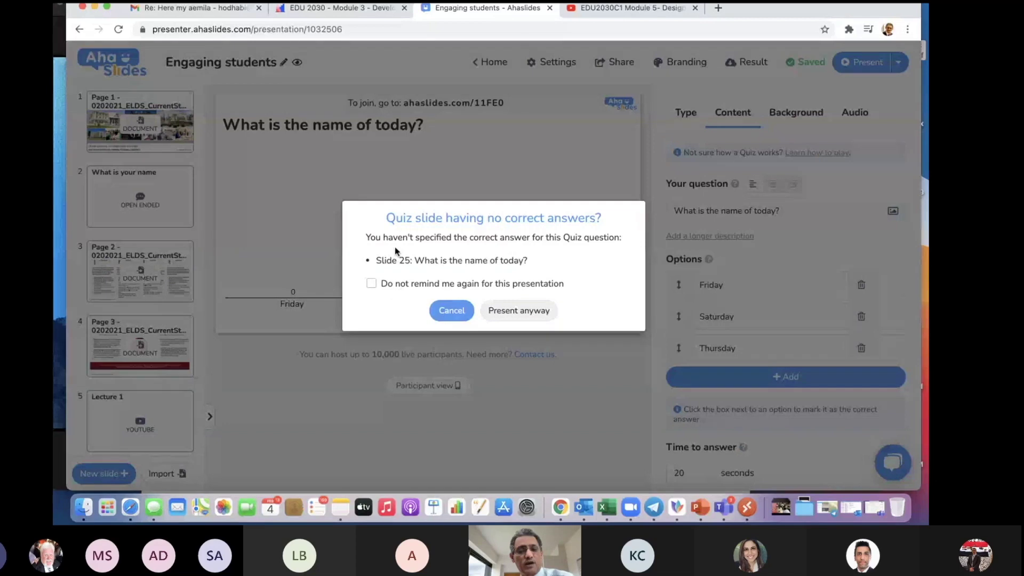
click(451, 311)
click(889, 354)
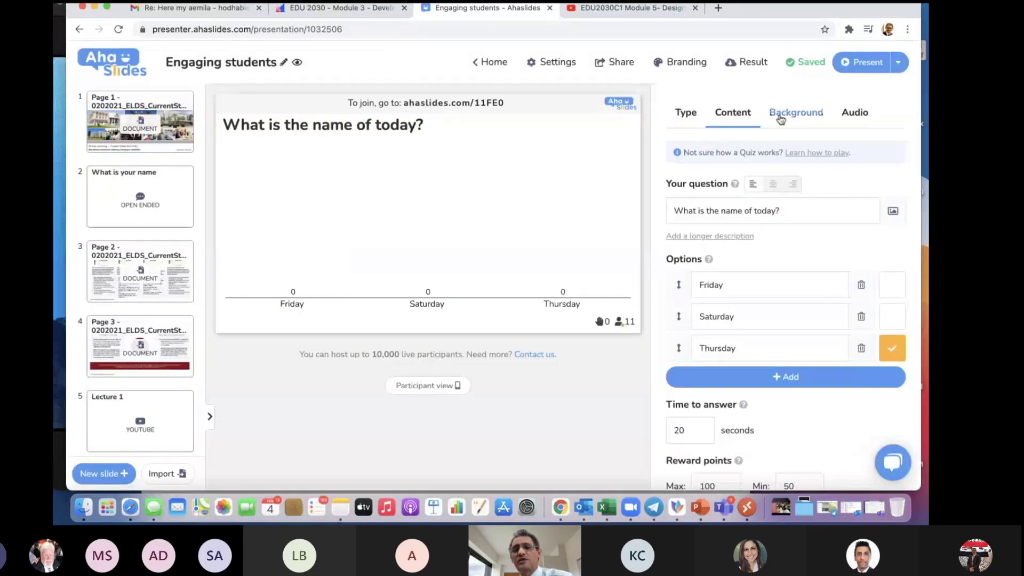
click(863, 63)
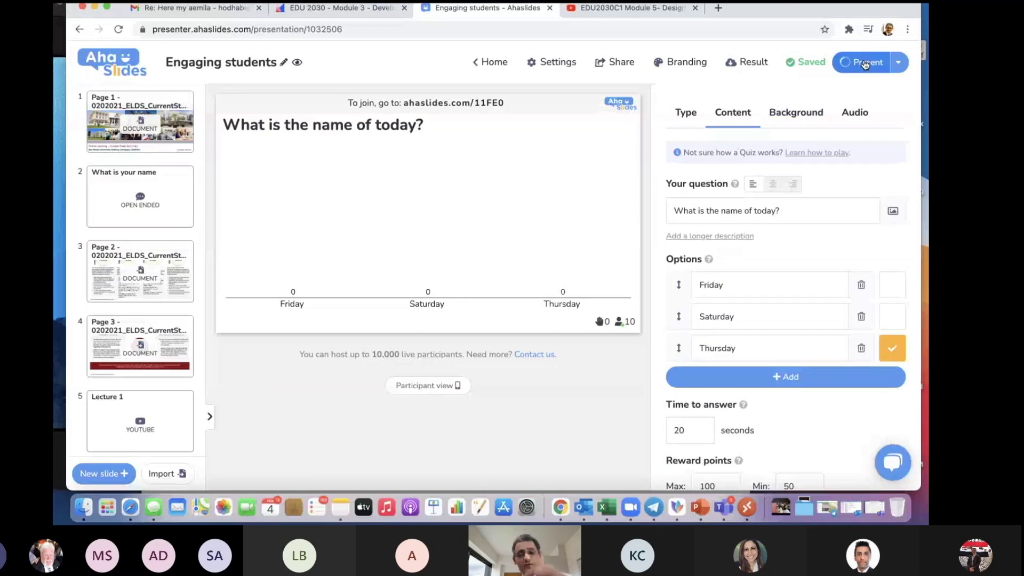
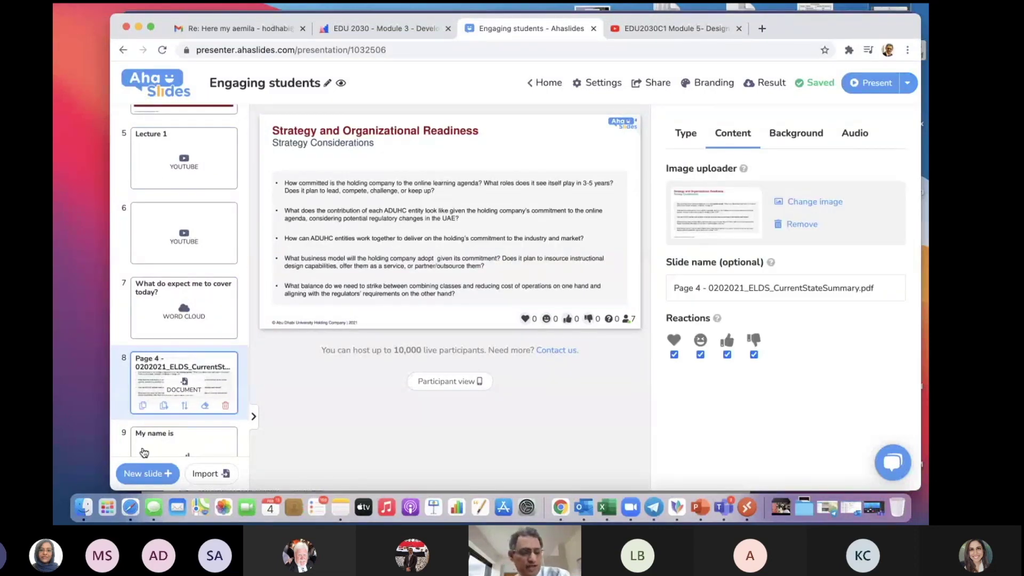
Open the final Thank You slide, number 34, of the Engaging students presentation
scroll(203, 420, down, 1)
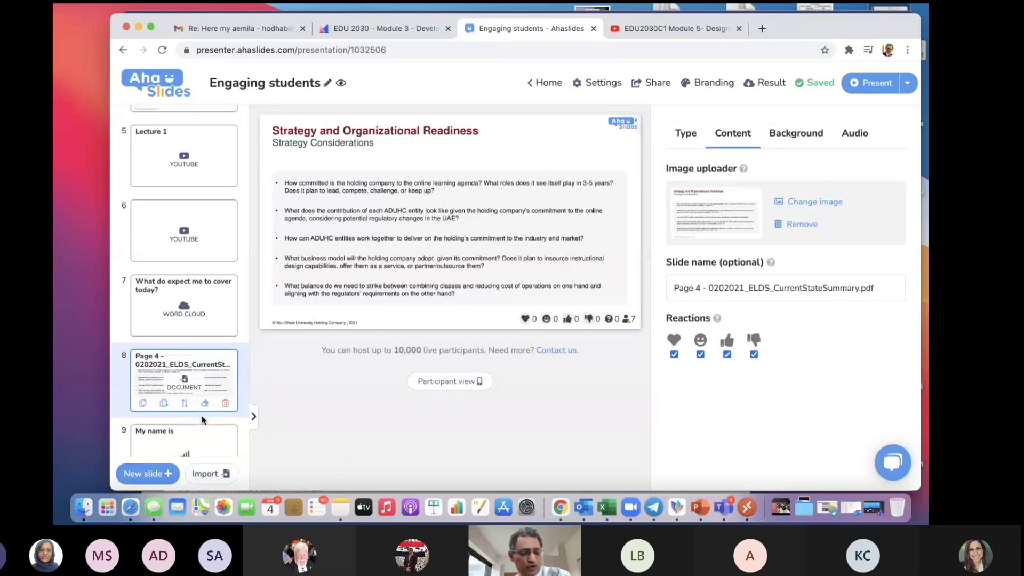
scroll(203, 420, down, 10)
scroll(211, 388, down, 3)
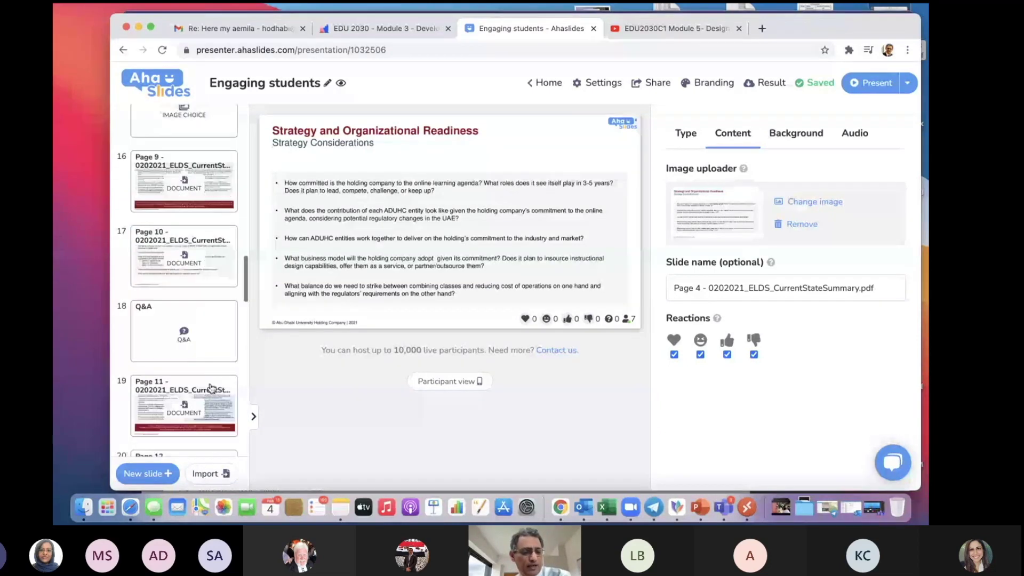
scroll(212, 387, down, 15)
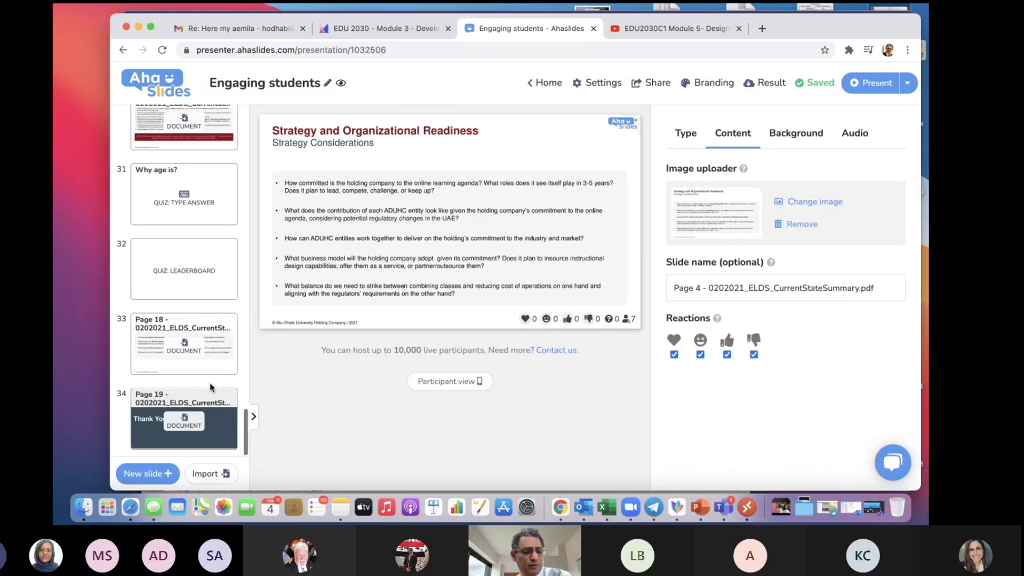
click(208, 433)
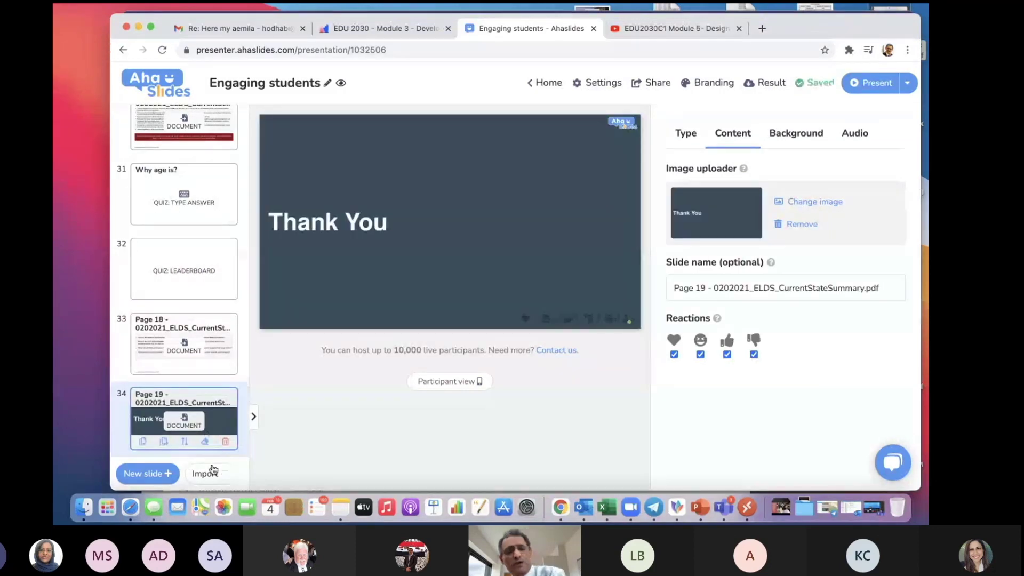
Import the file Future Schools 2030 - Module 1a, Vision.pptx from the Desktop and let the upload continue in the background
click(213, 472)
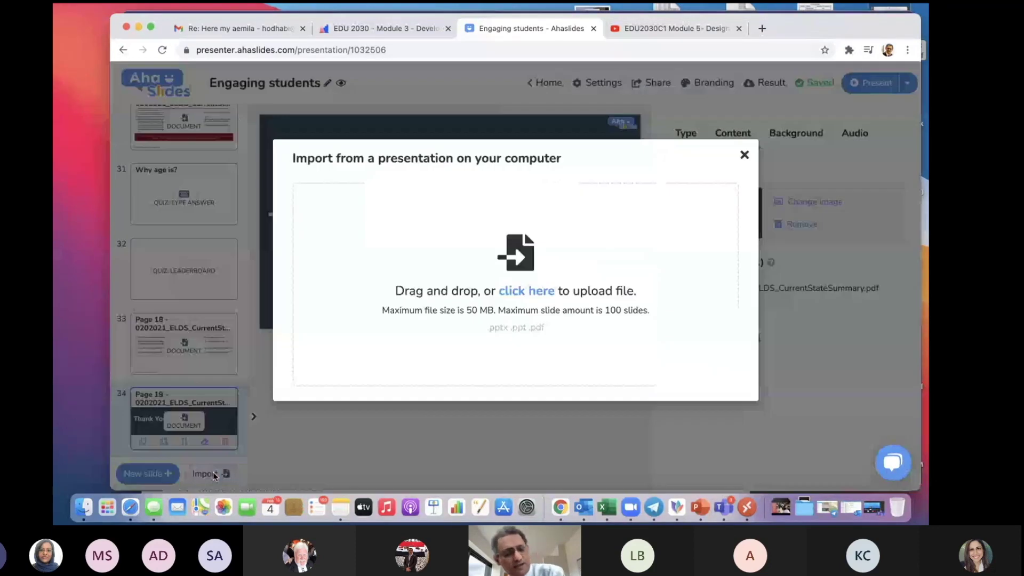
click(517, 303)
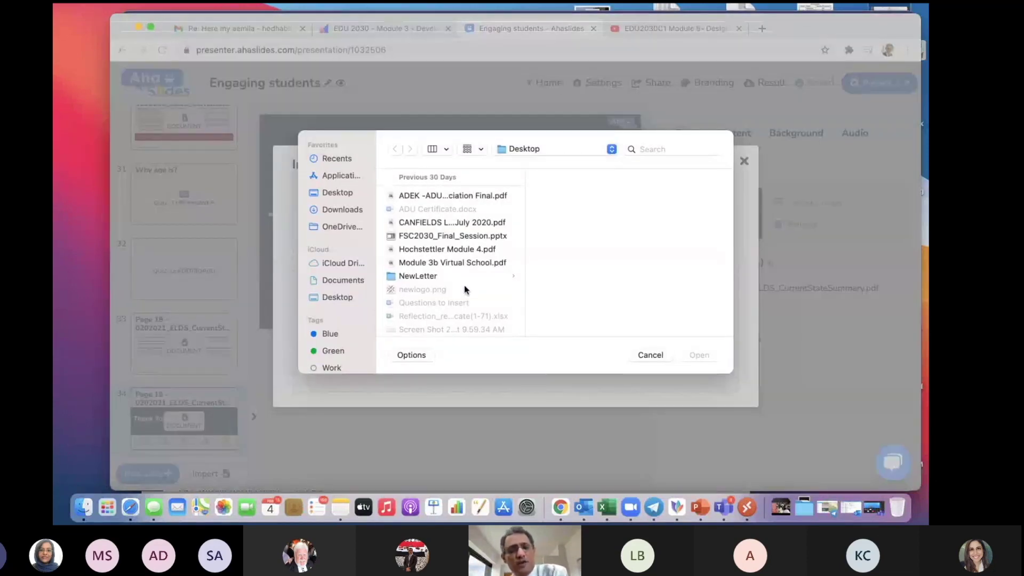
scroll(464, 285, up, 2)
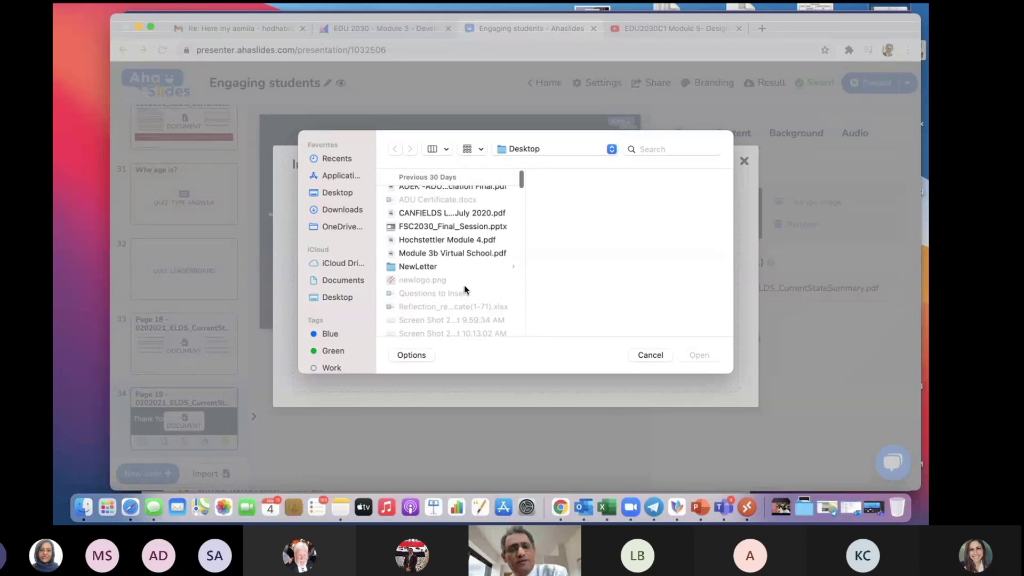
scroll(463, 290, down, 10)
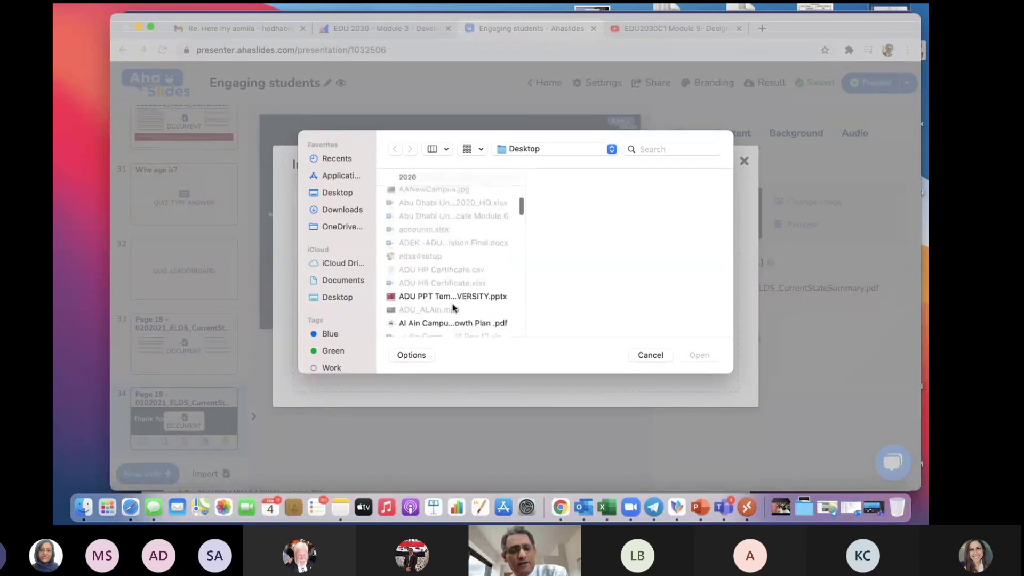
scroll(441, 301, down, 3)
scroll(440, 299, down, 2)
click(439, 231)
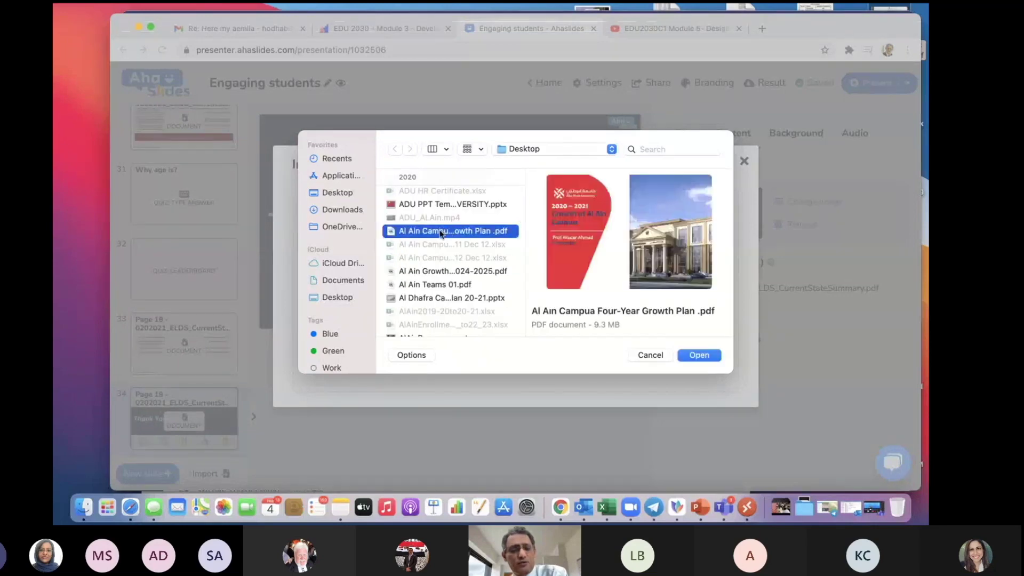
scroll(433, 297, down, 2)
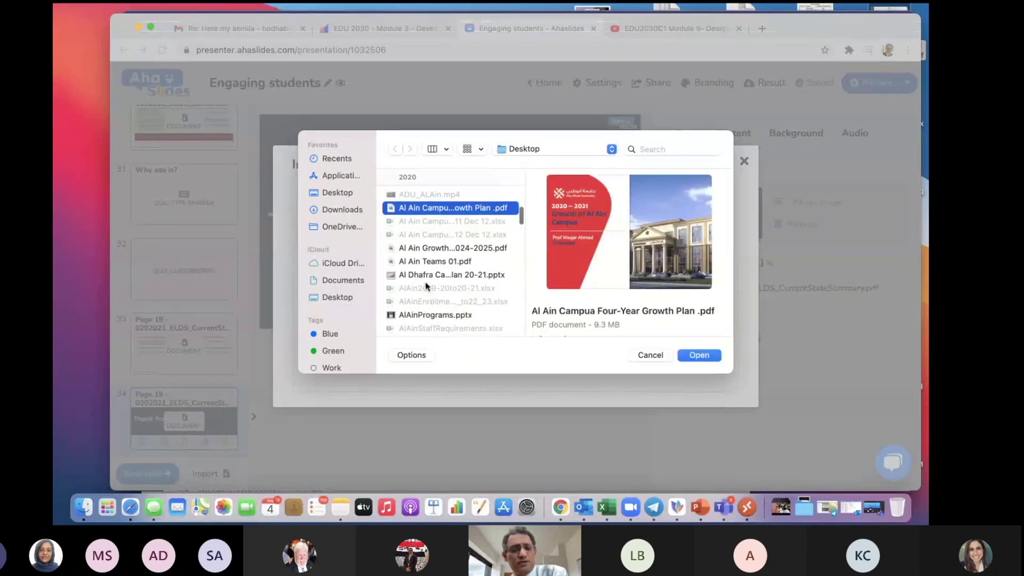
scroll(425, 279, down, 4)
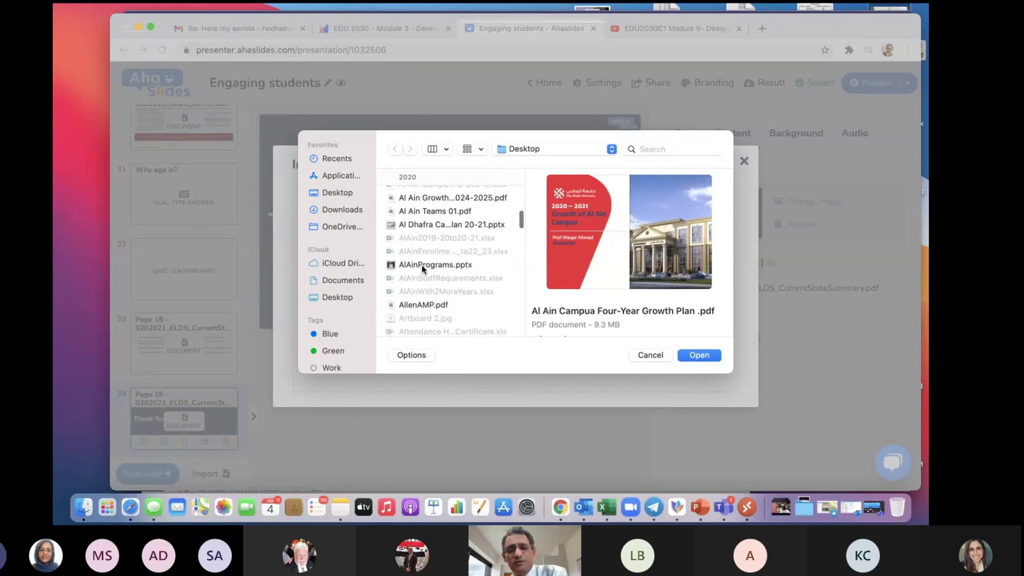
click(422, 265)
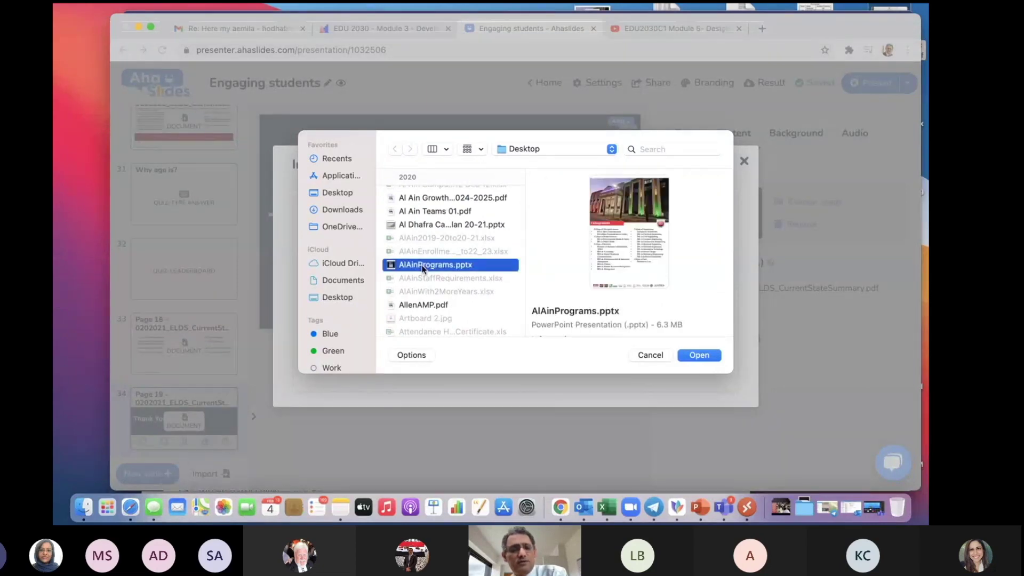
scroll(422, 268, down, 5)
scroll(422, 268, up, 3)
scroll(423, 268, down, 3)
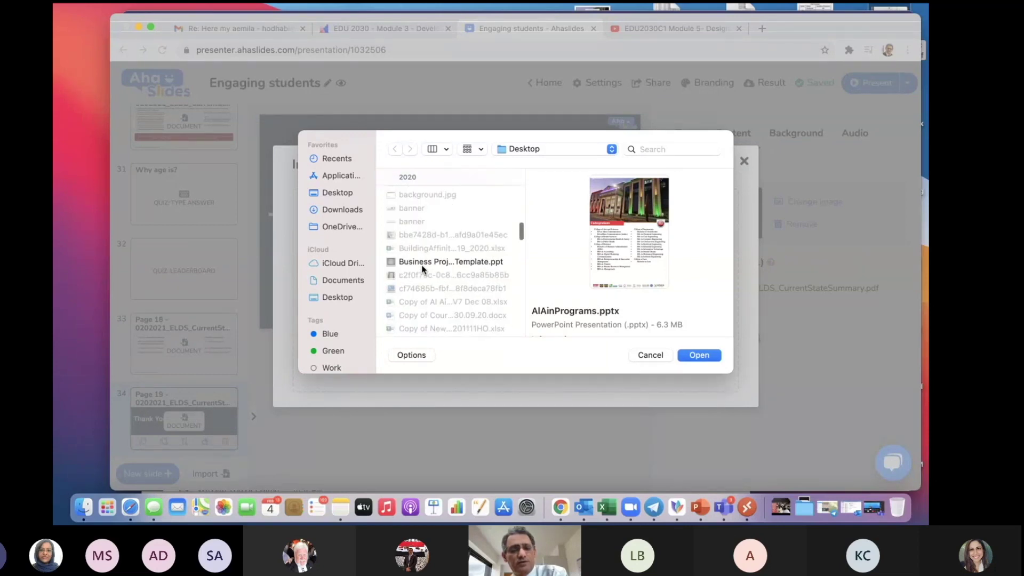
click(422, 262)
scroll(422, 263, down, 5)
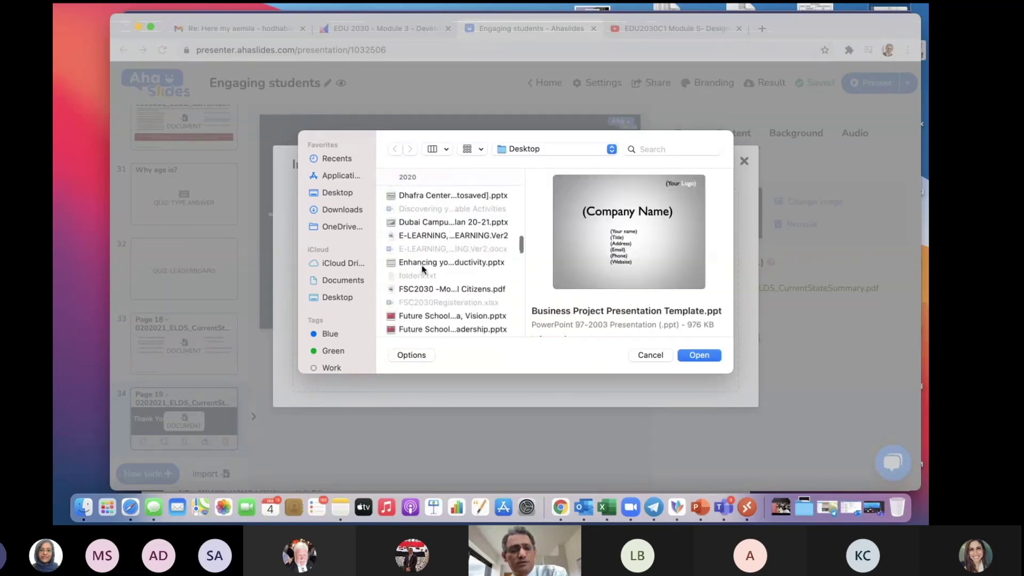
click(424, 282)
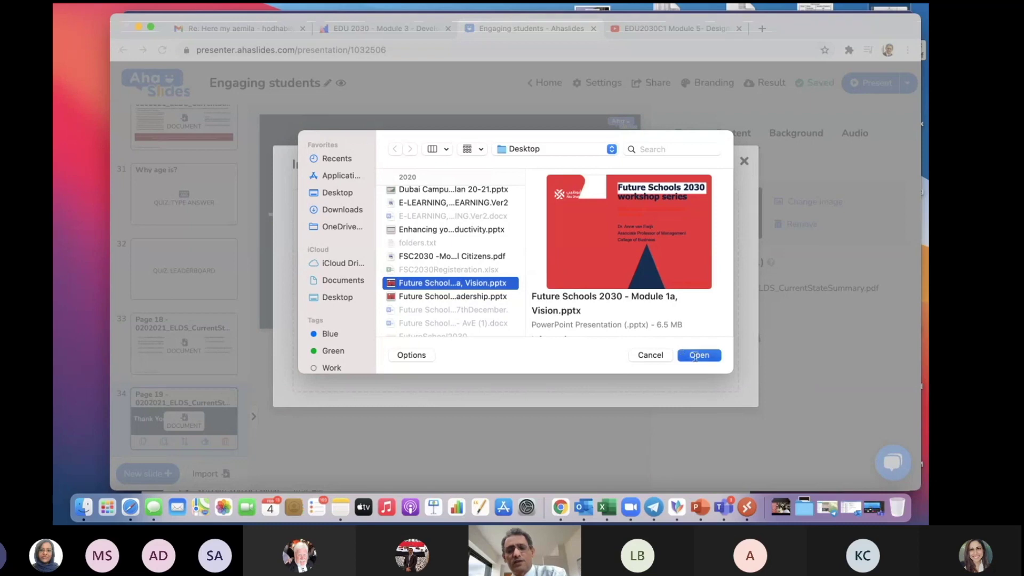
click(698, 354)
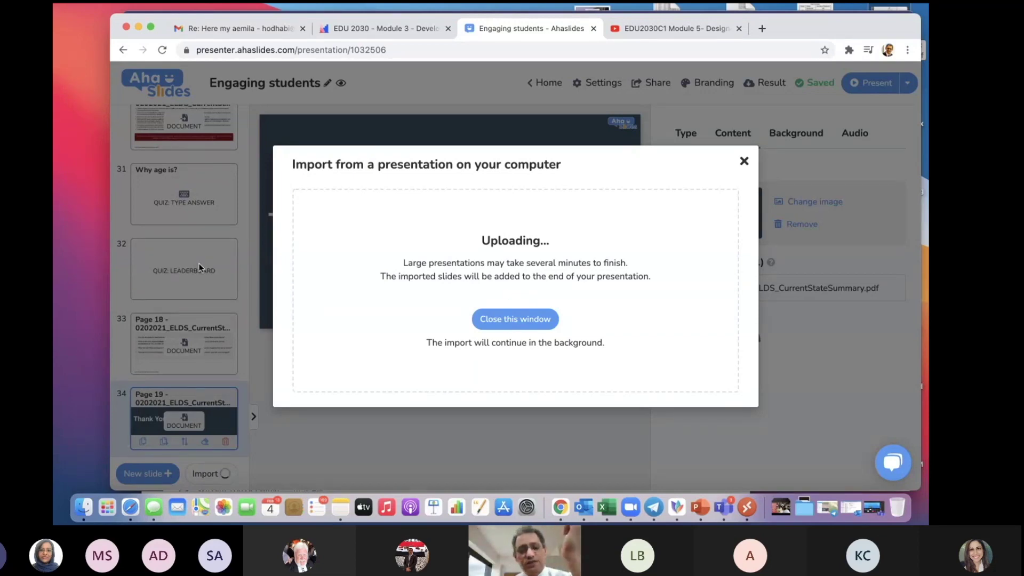
click(514, 323)
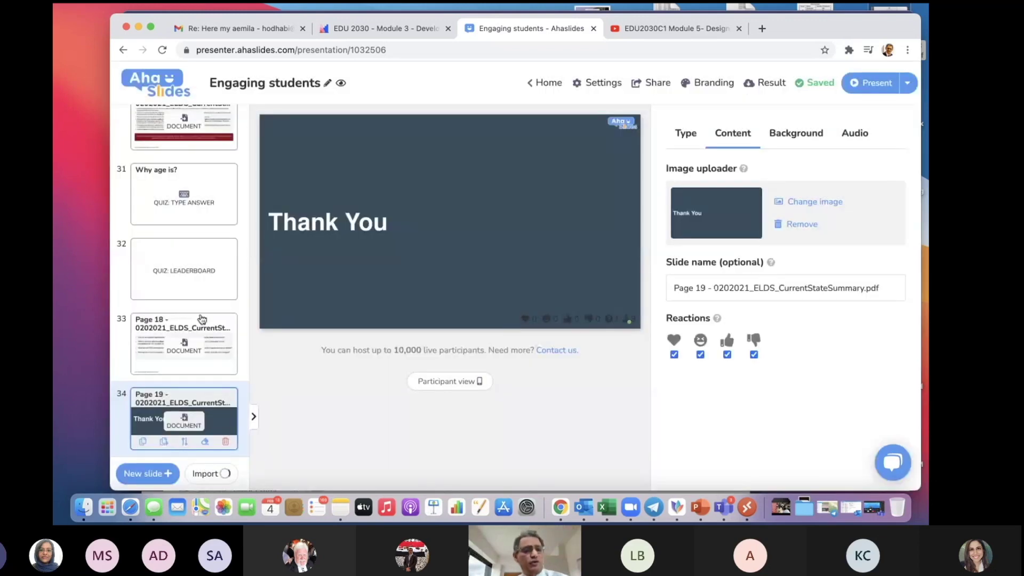
Open slide 13, Page 7 of the 0202021_ELDS_CurrentStateSummary document
scroll(192, 322, up, 2)
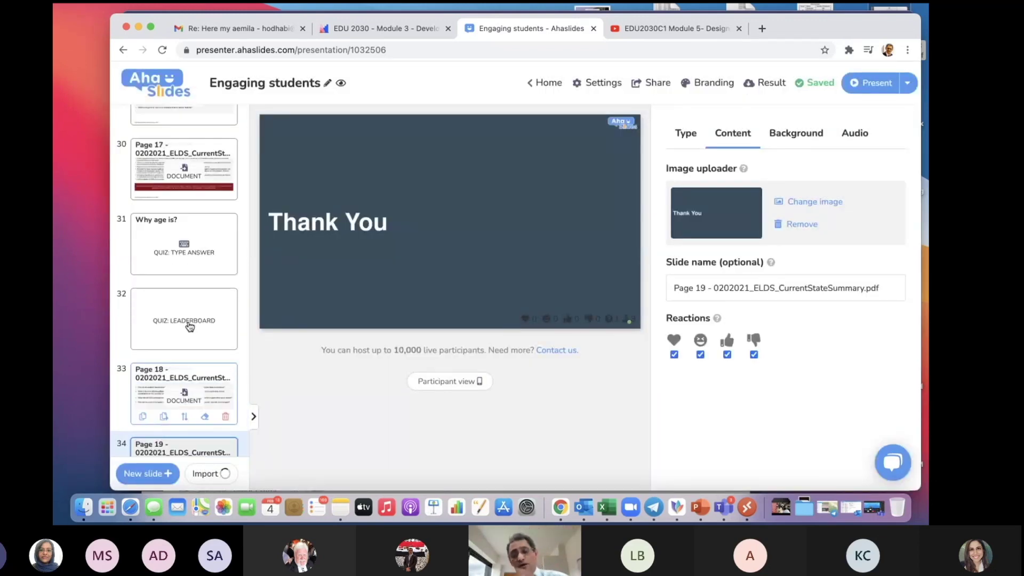
scroll(189, 326, up, 20)
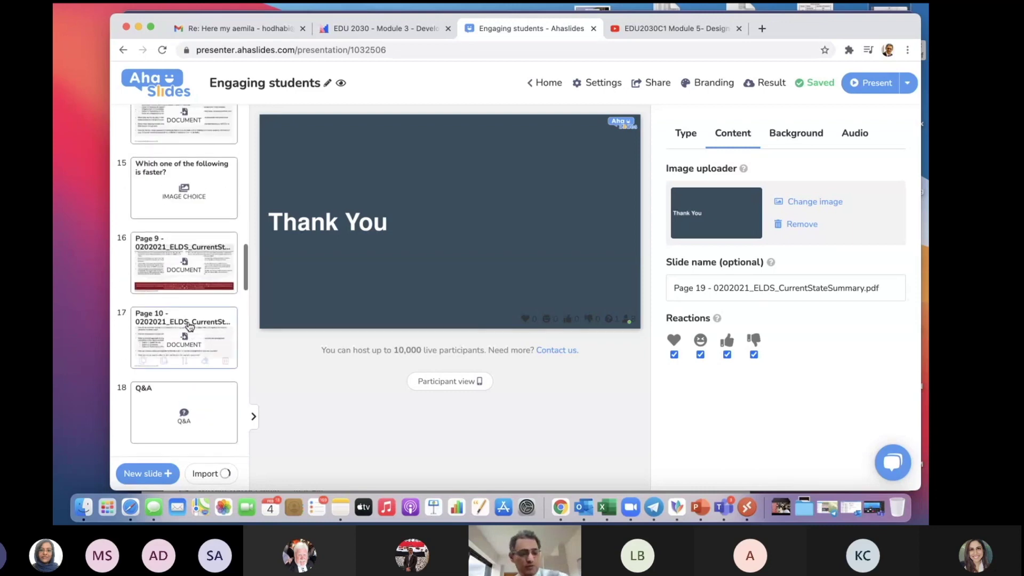
scroll(189, 326, up, 4)
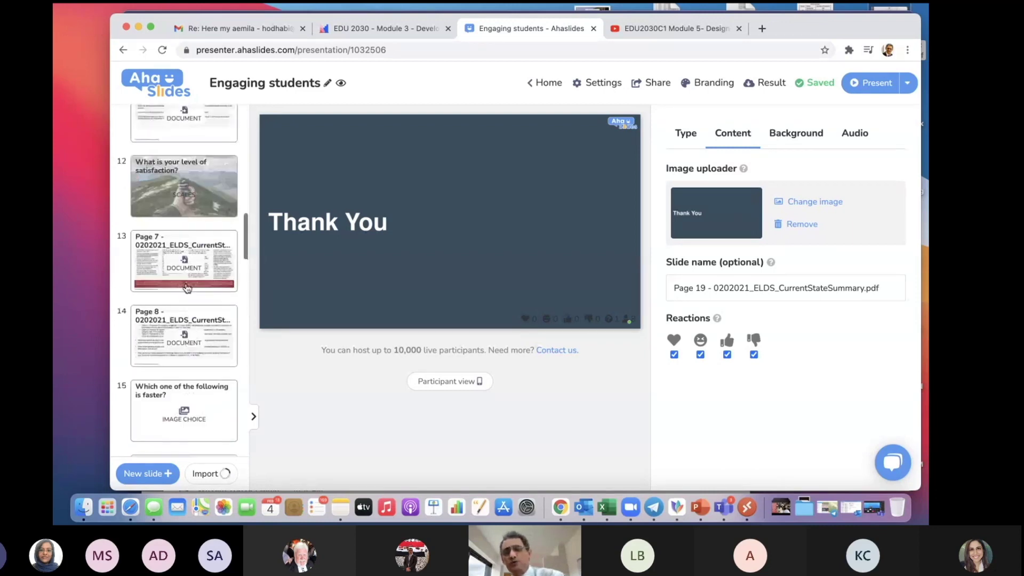
click(205, 256)
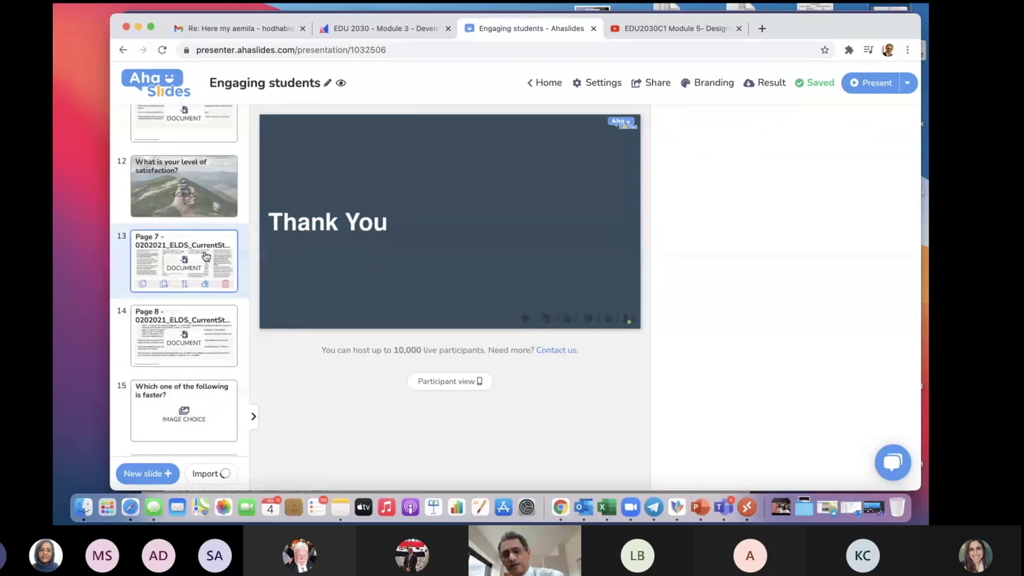
Add a new slide after slide 13 and set its type to Image
click(148, 472)
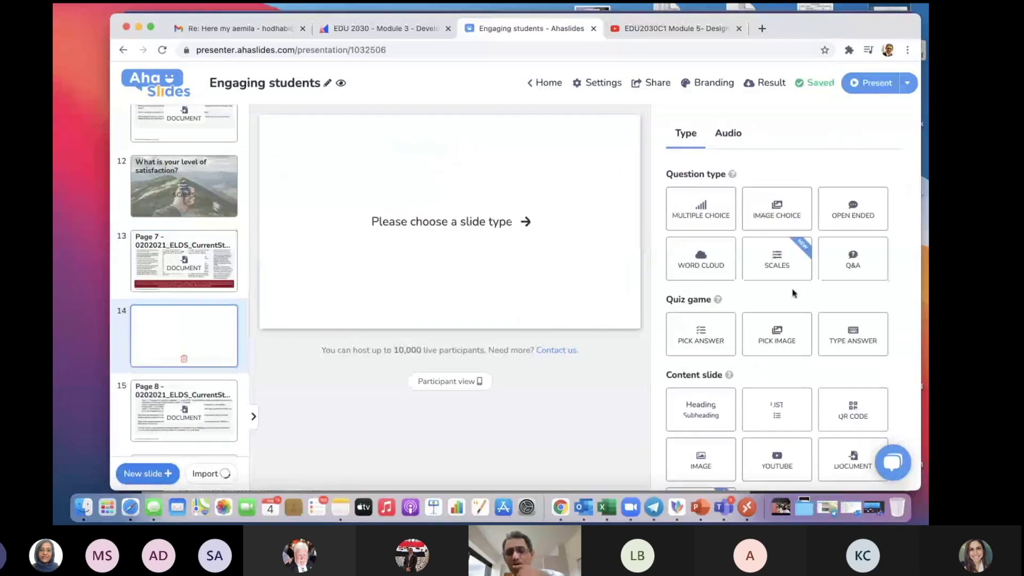
scroll(793, 293, down, 2)
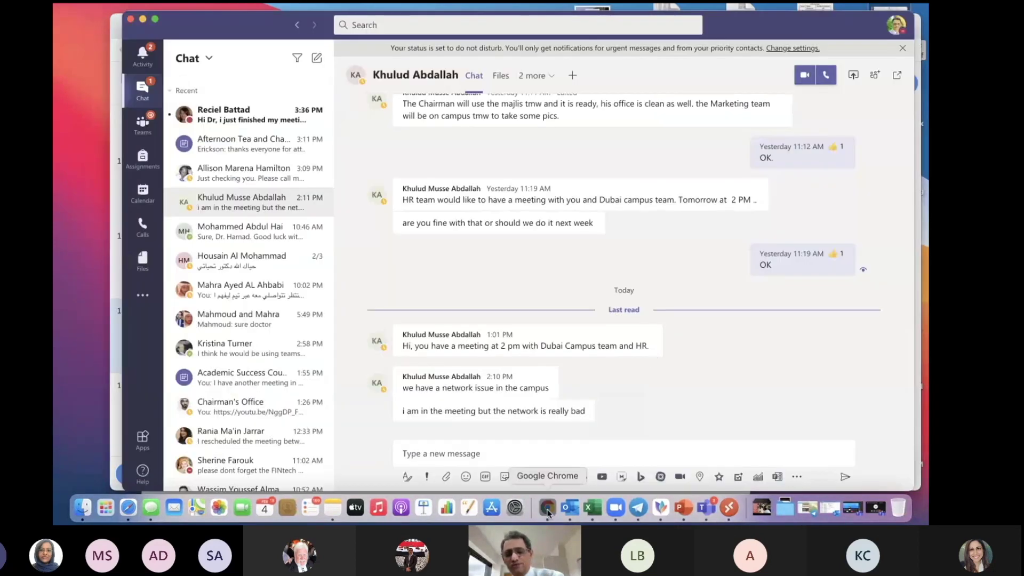
click(547, 509)
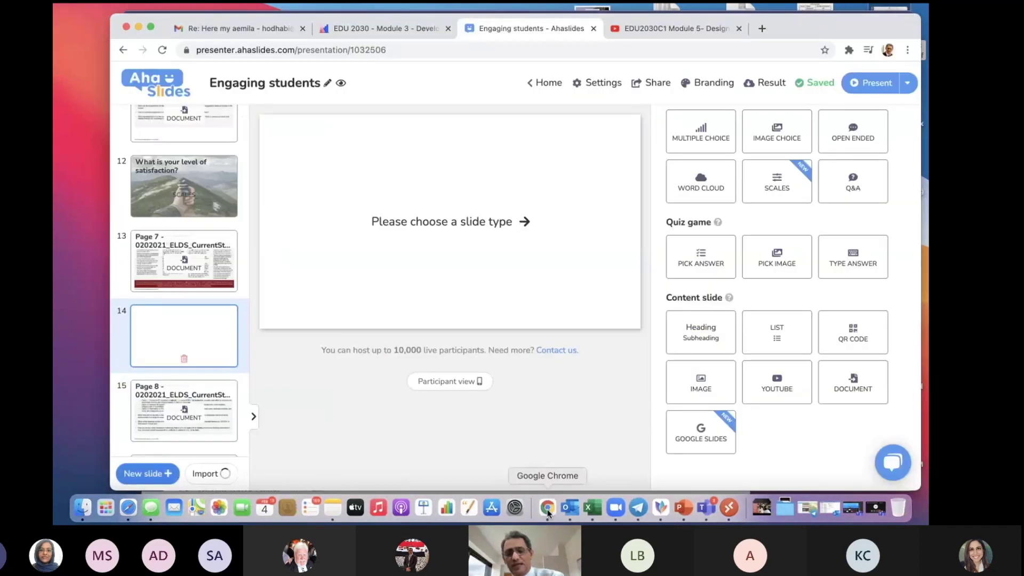
click(723, 378)
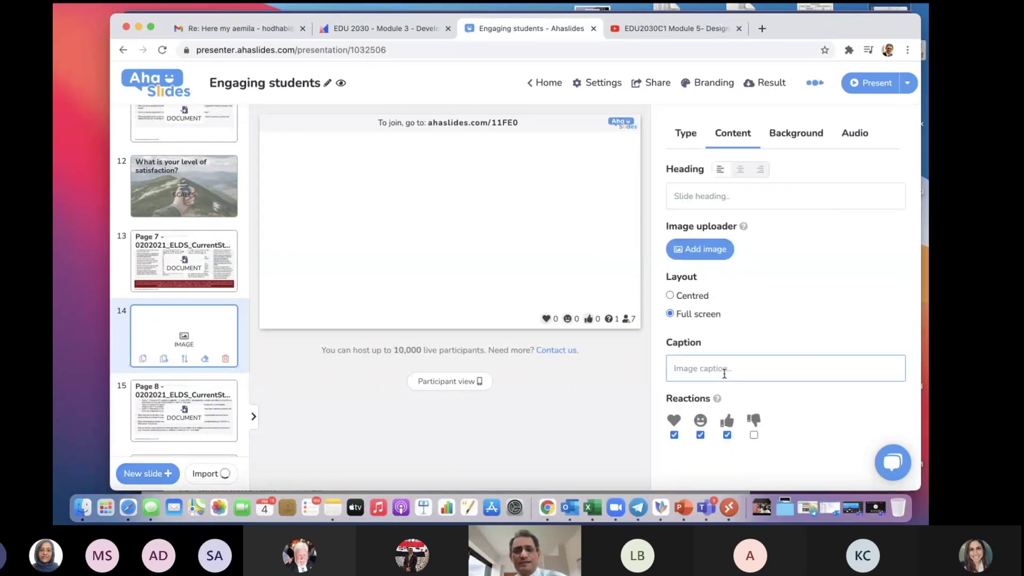
Look through the image upload and photo library options for the slide, and search the animated GIF library for "new year"
click(706, 251)
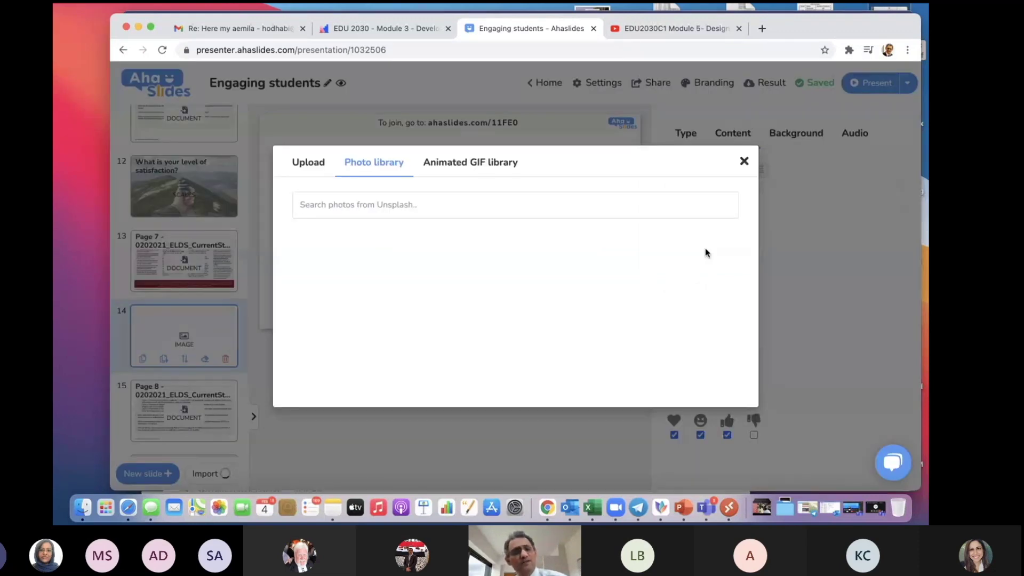
click(312, 165)
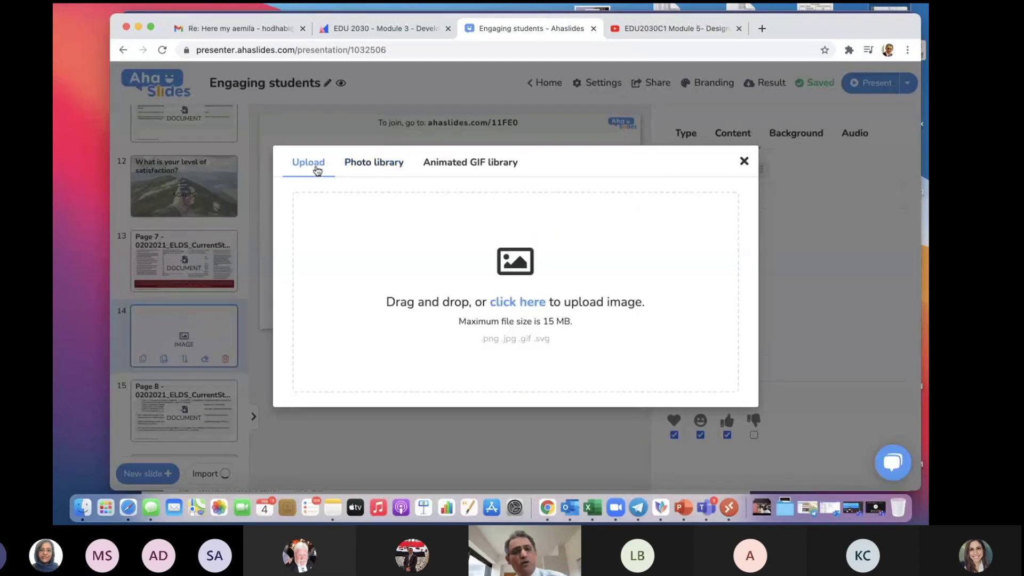
click(372, 165)
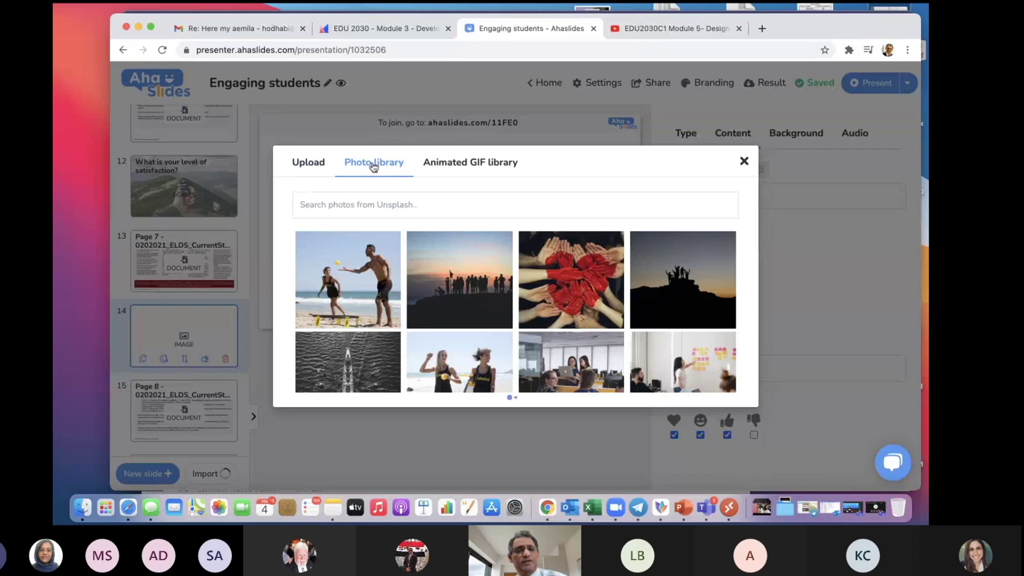
click(470, 166)
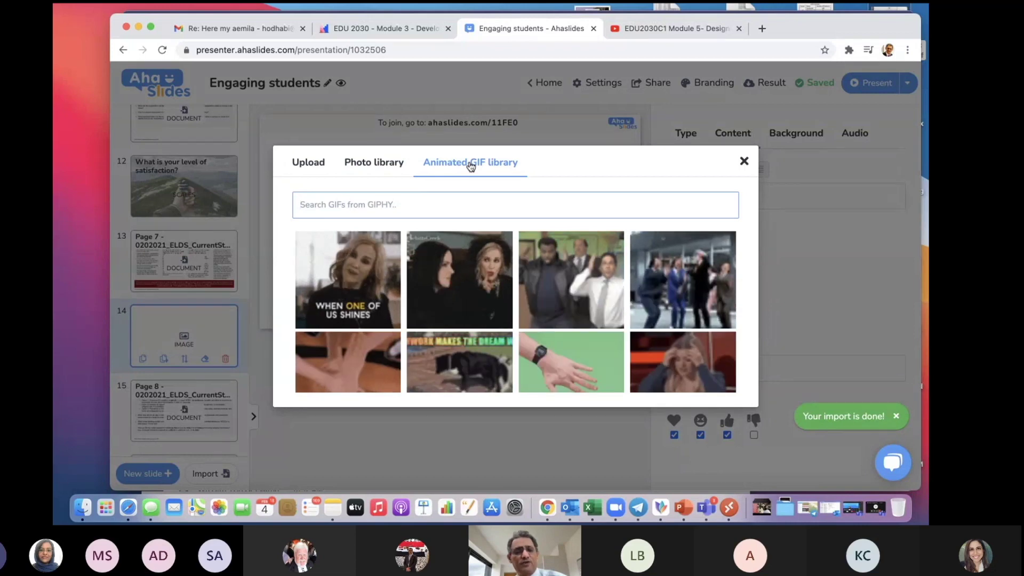
click(442, 206)
text(new year)
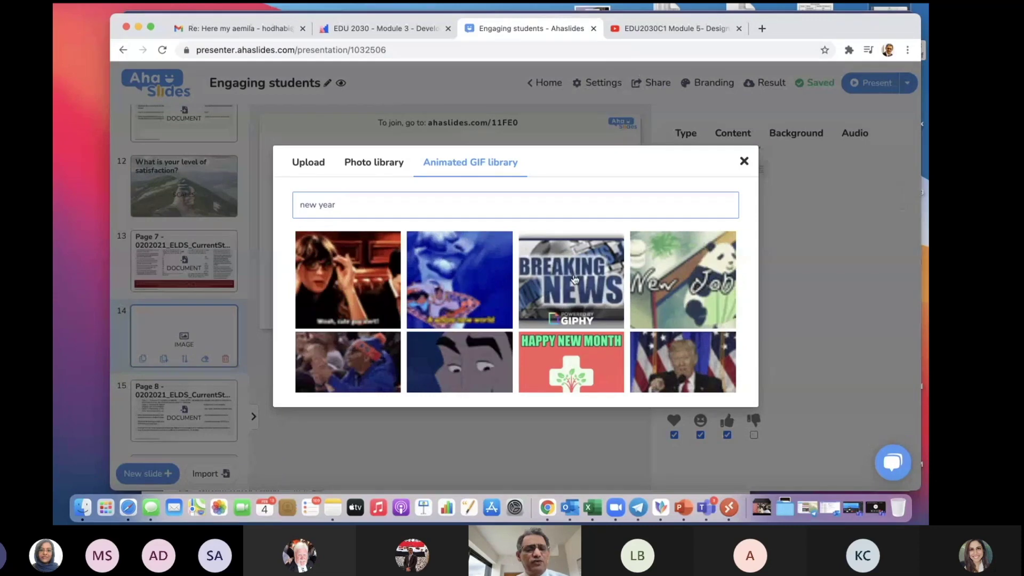
Search the photo library for "Relax" and choose the photo of two blue chairs on a sandy beach
click(355, 165)
click(354, 208)
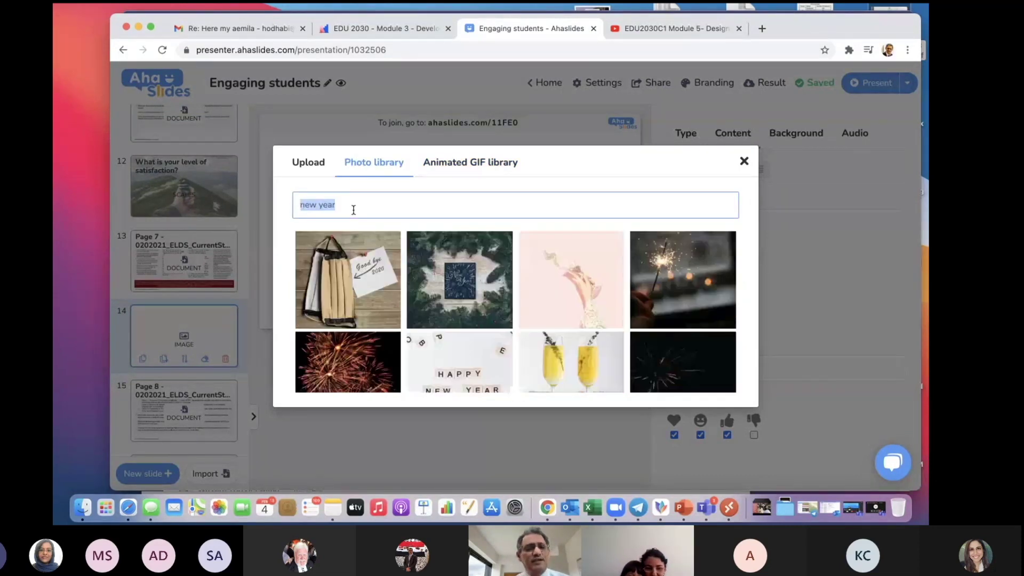
text(Relax)
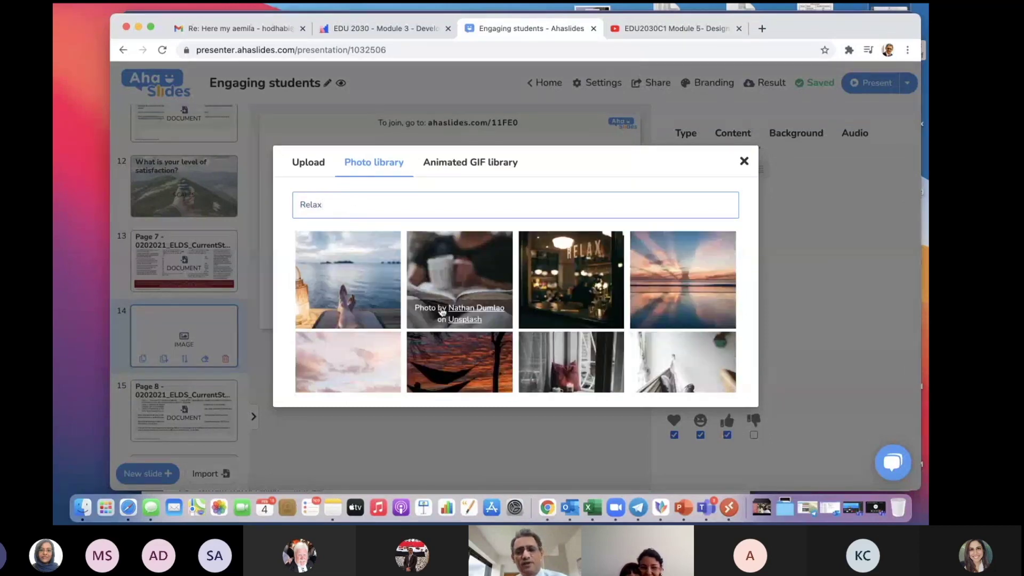
scroll(442, 312, down, 4)
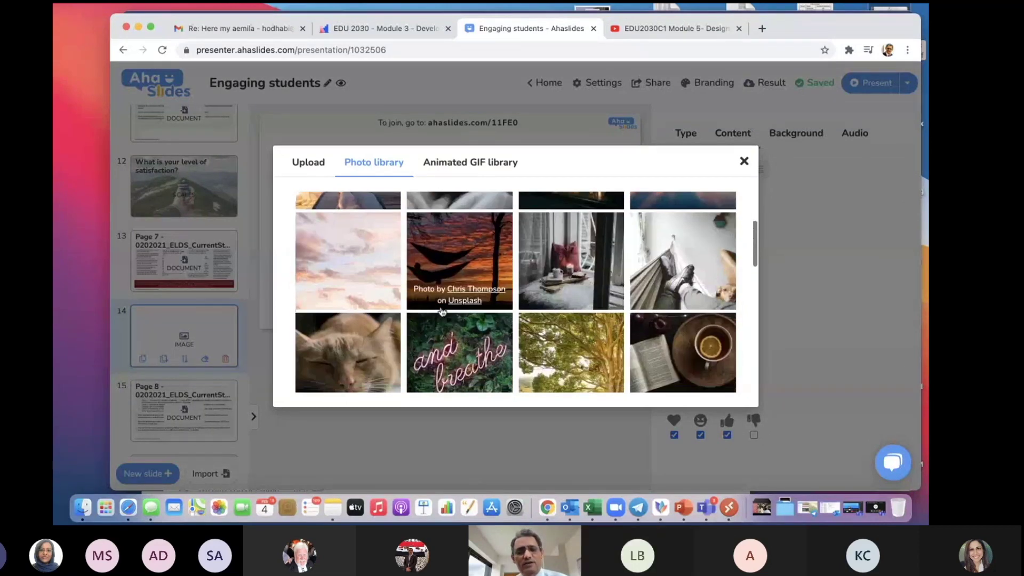
scroll(442, 312, down, 5)
scroll(441, 312, down, 2)
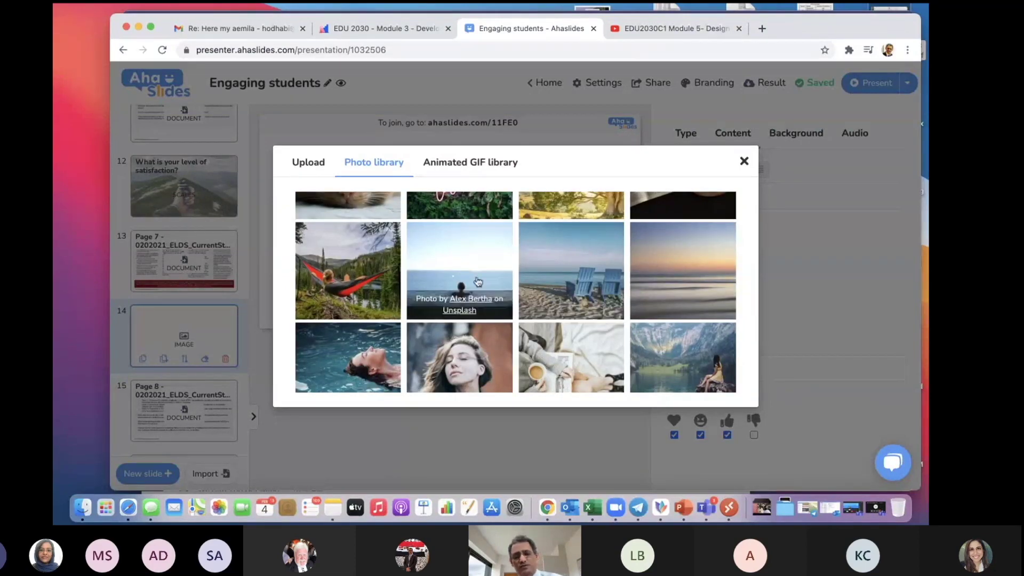
click(569, 268)
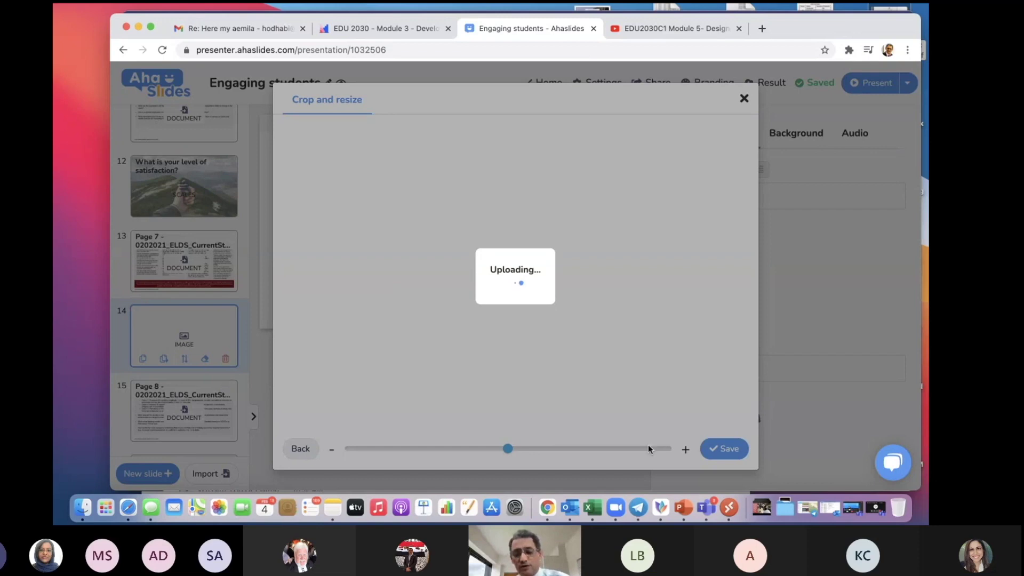
Switch to the Microsoft Teams meeting and apply the dark auditorium seating scene for 50 people
click(709, 510)
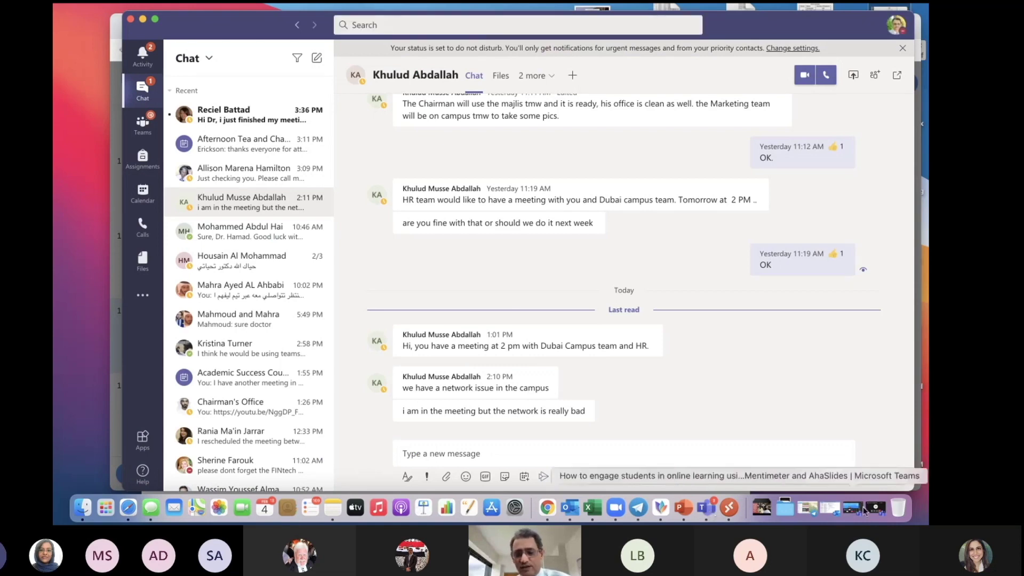
click(830, 427)
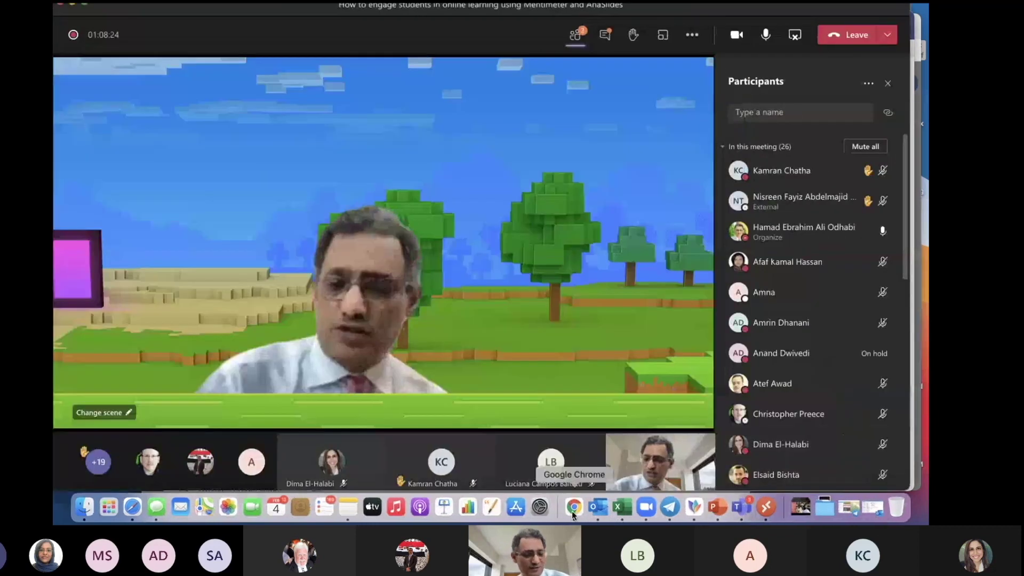
click(84, 509)
click(227, 68)
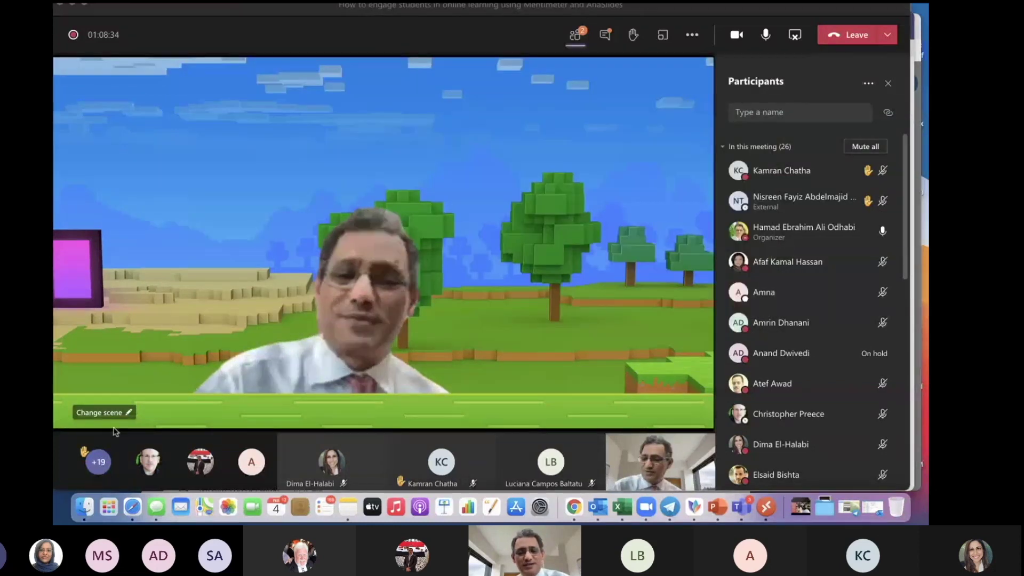
click(110, 411)
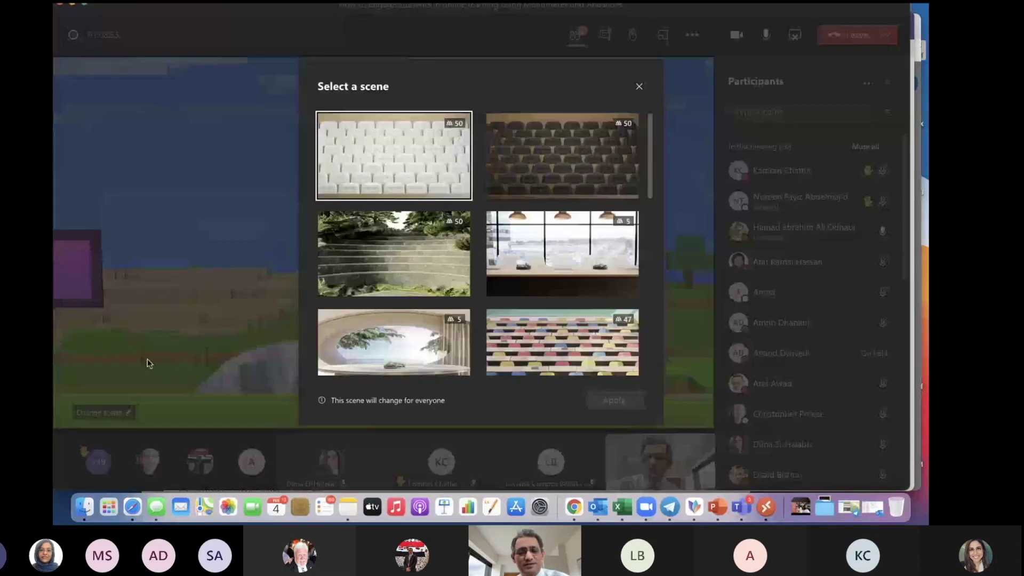
click(552, 177)
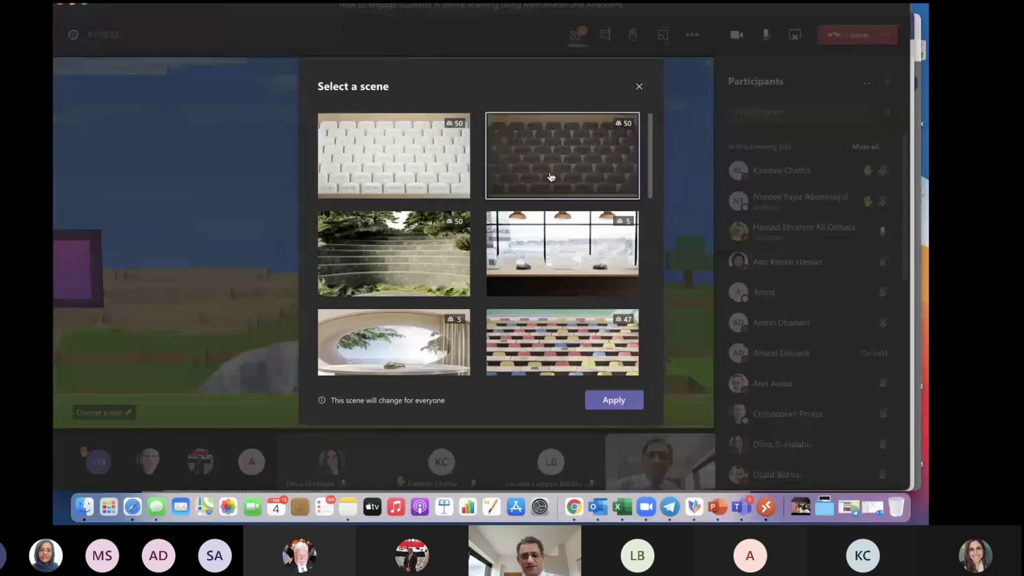
click(609, 401)
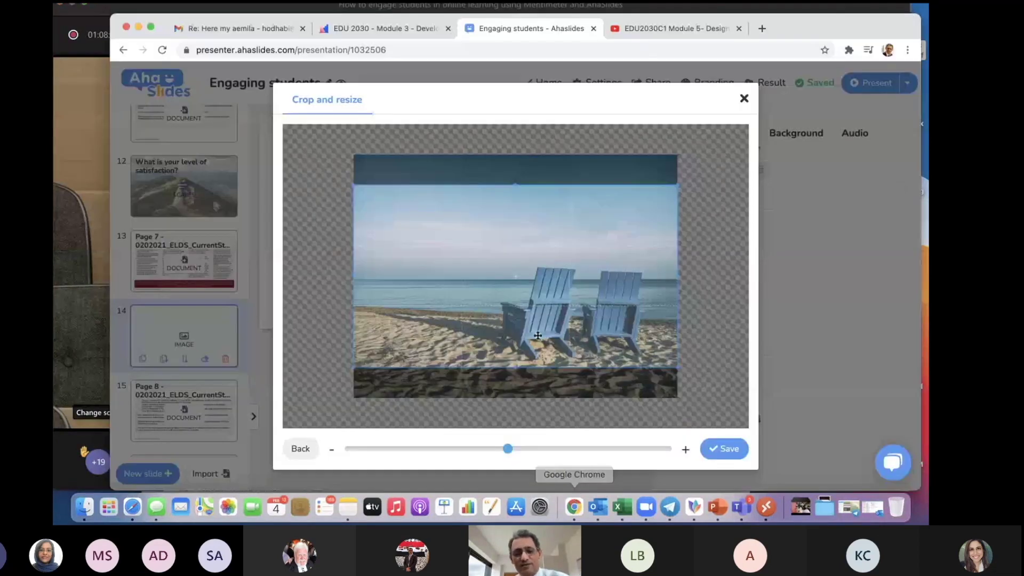
Save the cropped beach photo to slide 14 and preview the slide in full-screen presentation
click(724, 449)
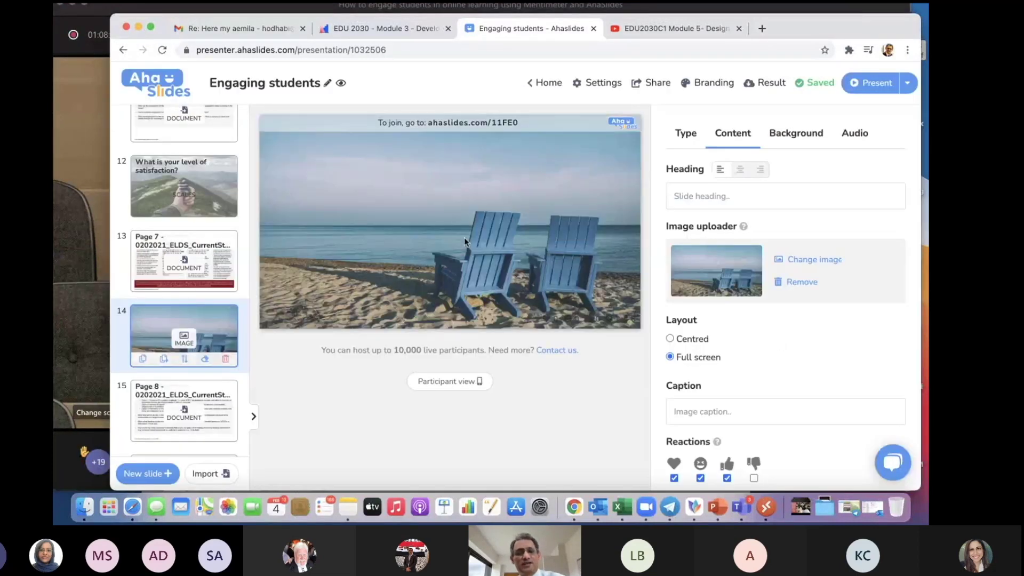
click(871, 88)
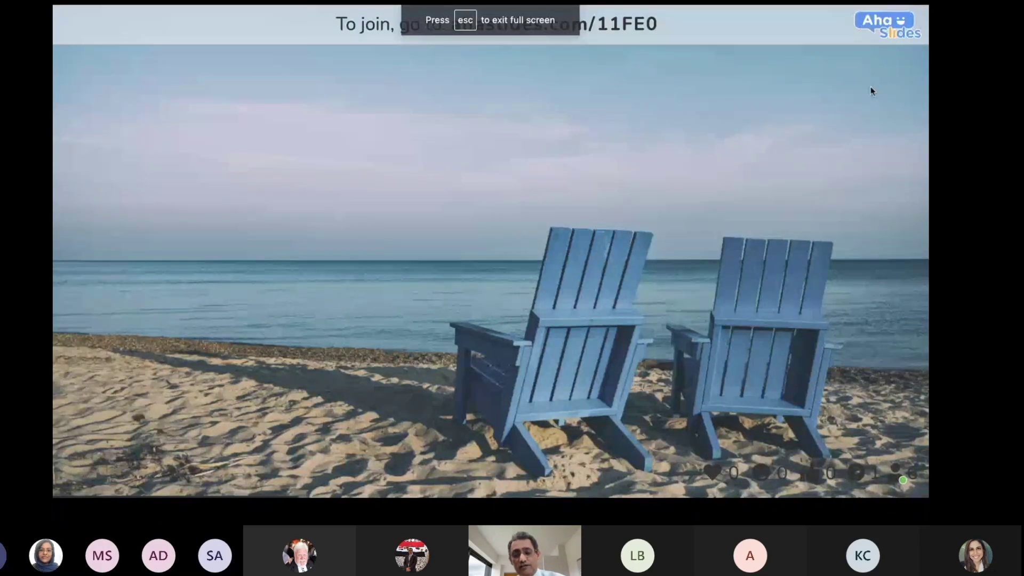
key(Escape)
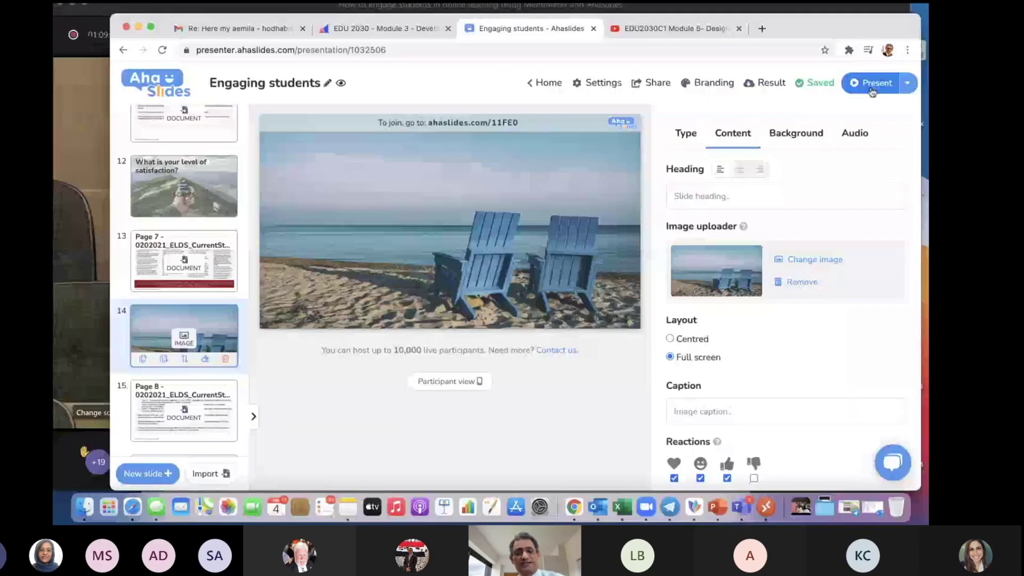
Try the Centred layout for the beach photo and return it to Full screen
click(692, 340)
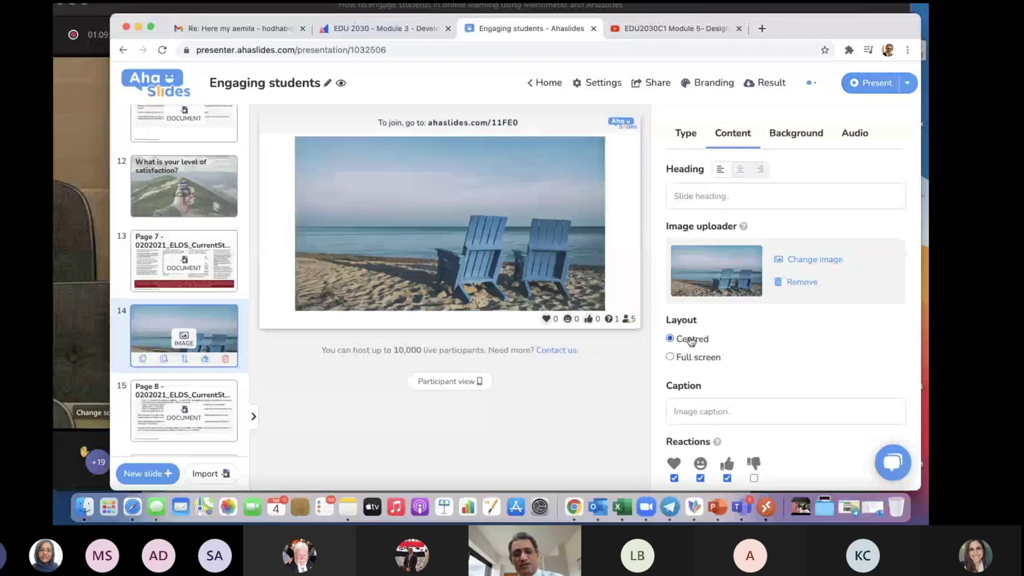
click(692, 358)
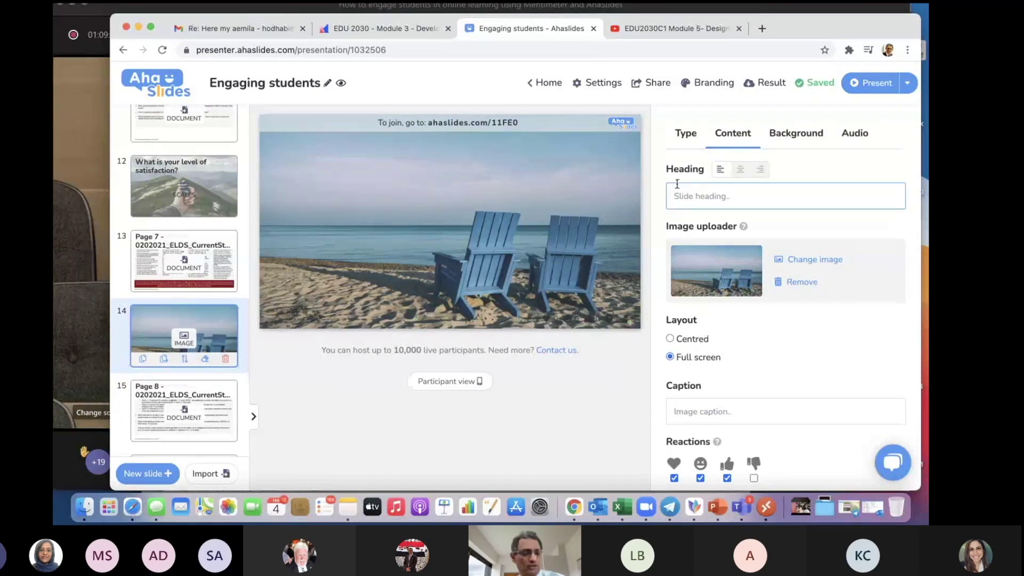
Add a new List slide after the beach photo slide
click(137, 475)
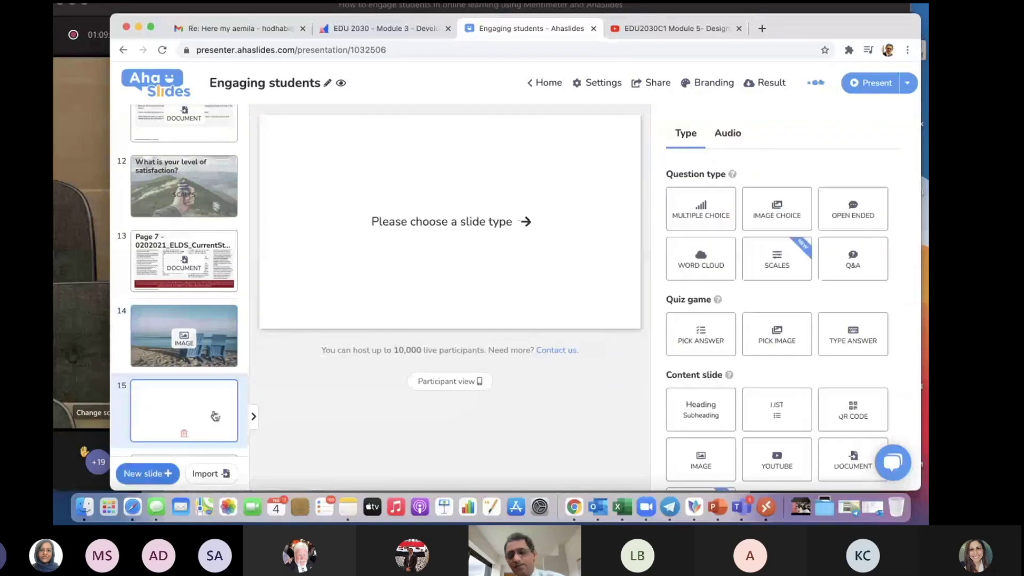
scroll(763, 346, down, 2)
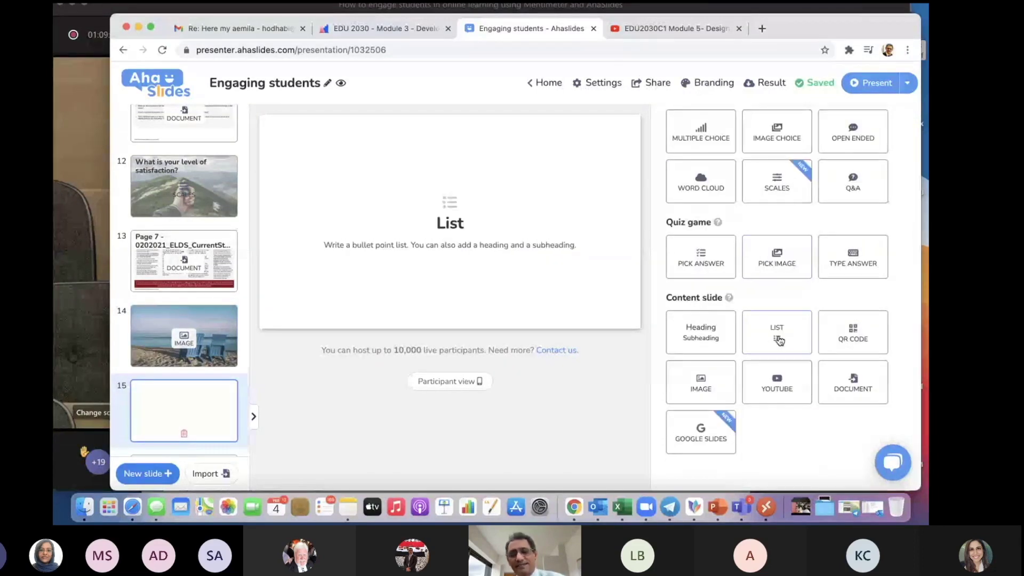
click(777, 342)
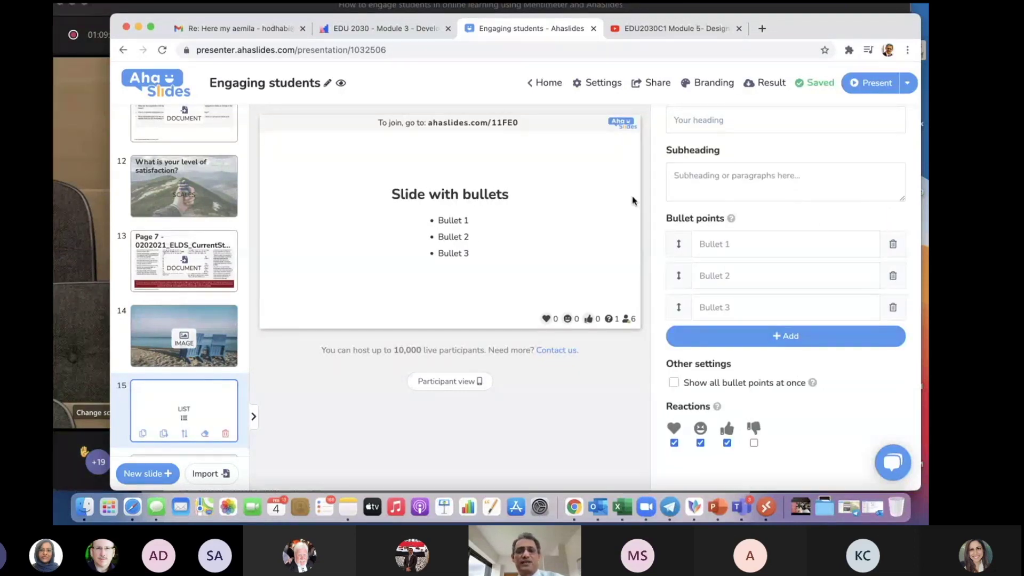
Add a fourth and a fifth bullet point to the list slide, leaving the texts empty
click(700, 181)
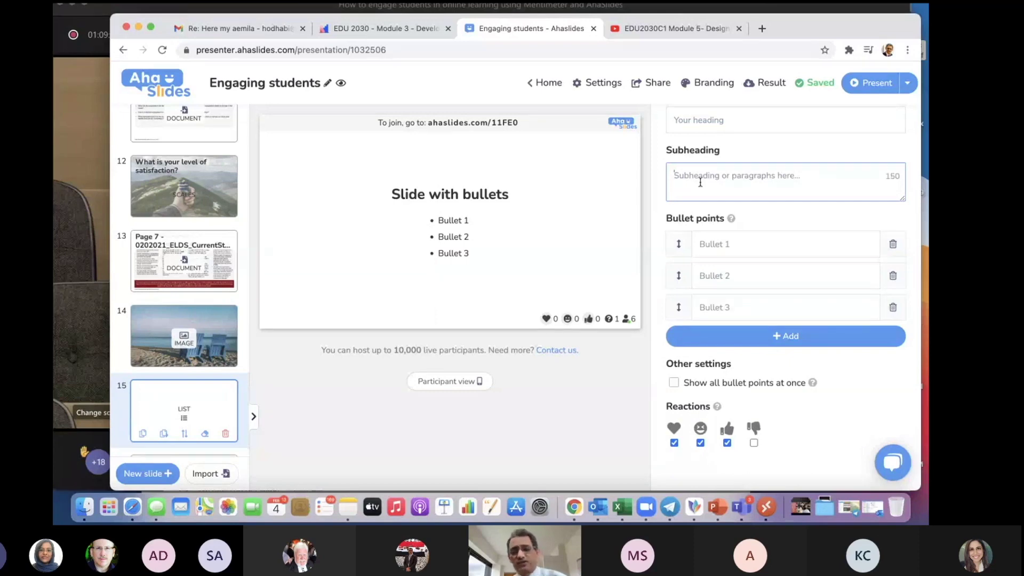
click(706, 244)
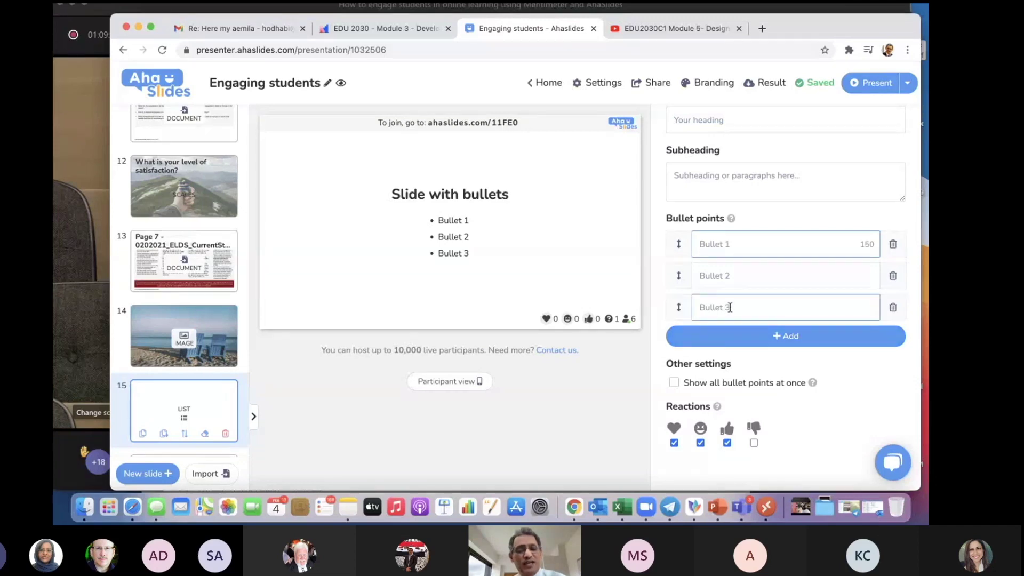
click(731, 184)
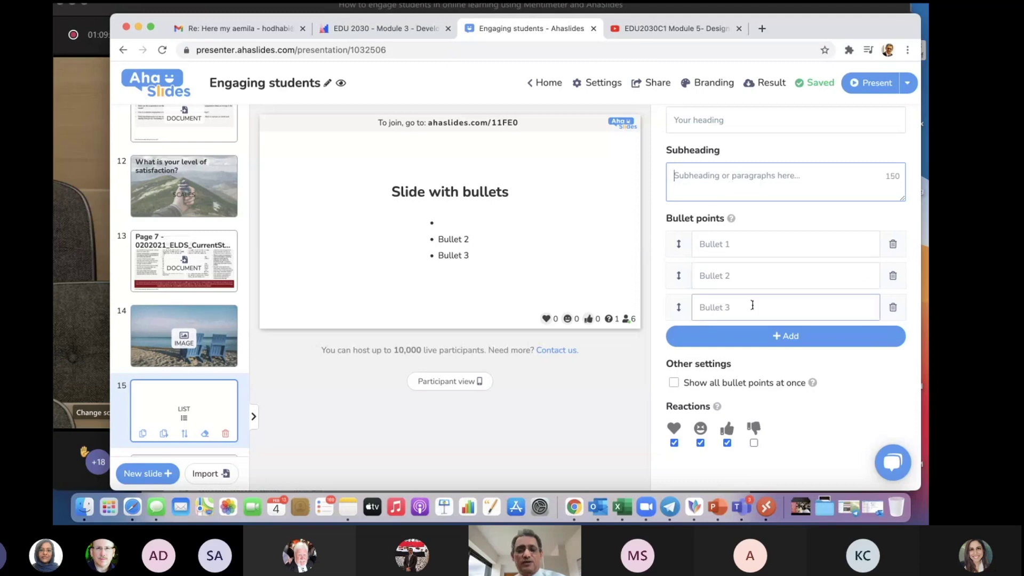
click(768, 340)
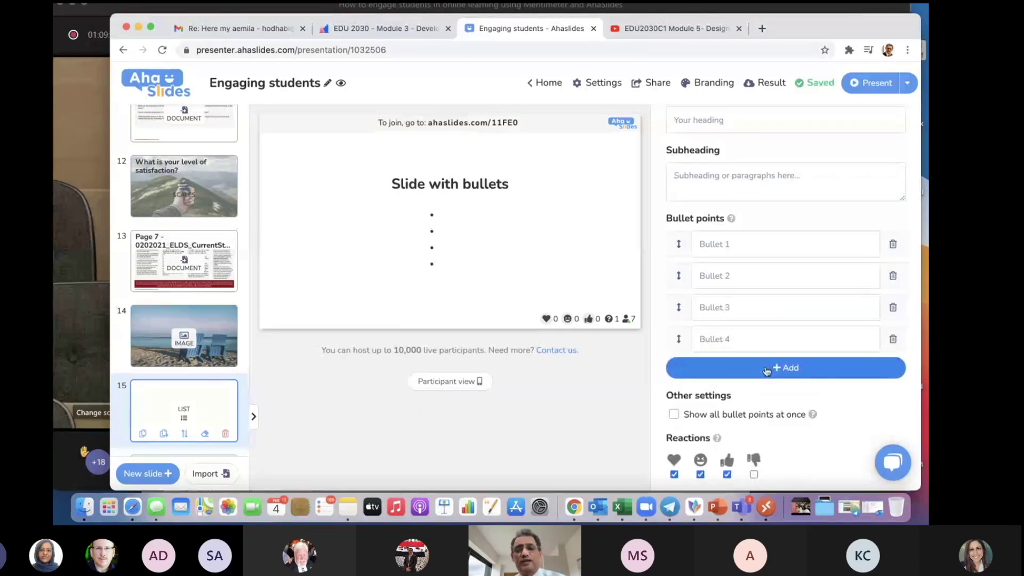
click(766, 369)
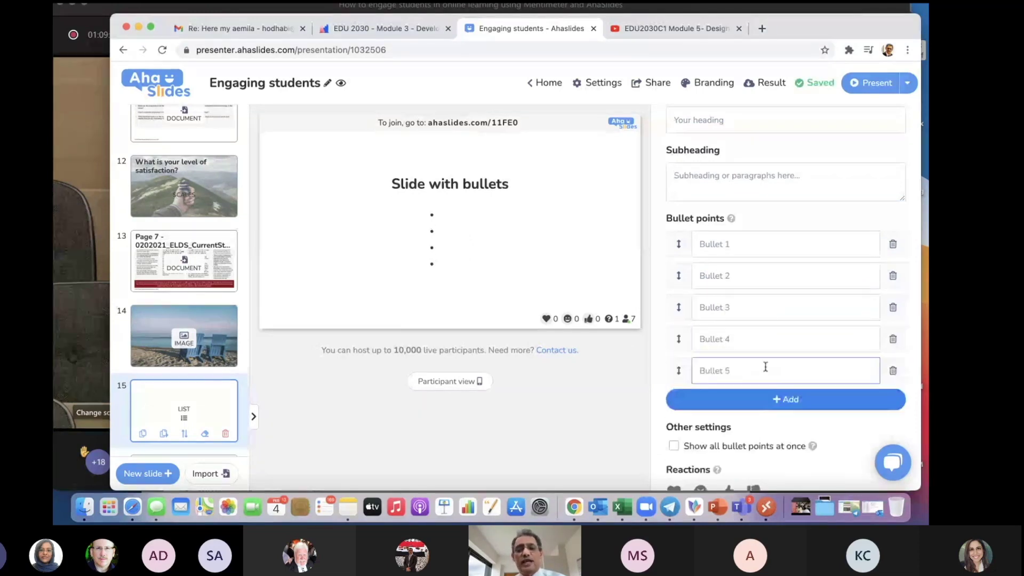
click(734, 173)
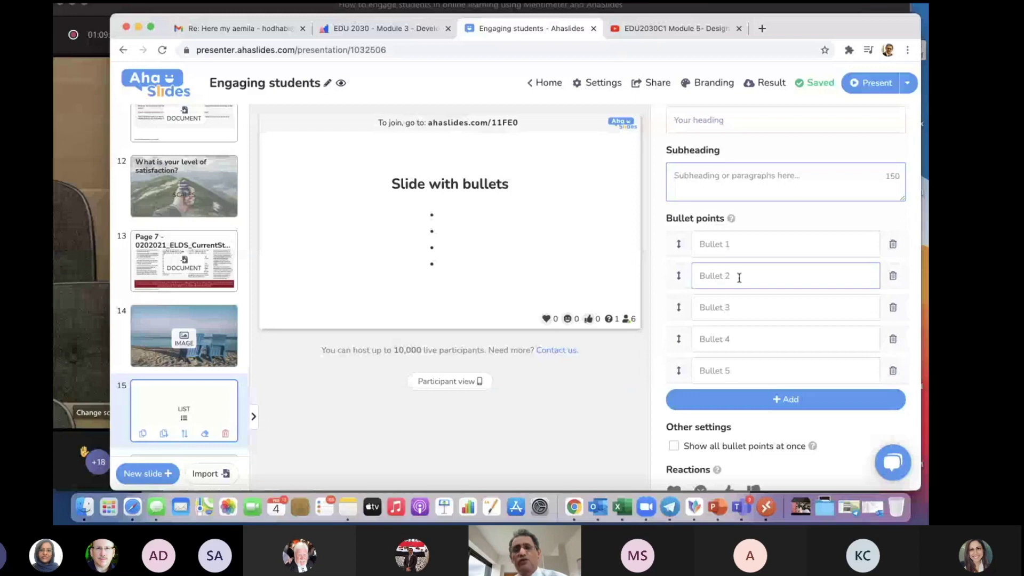
scroll(739, 277, up, 3)
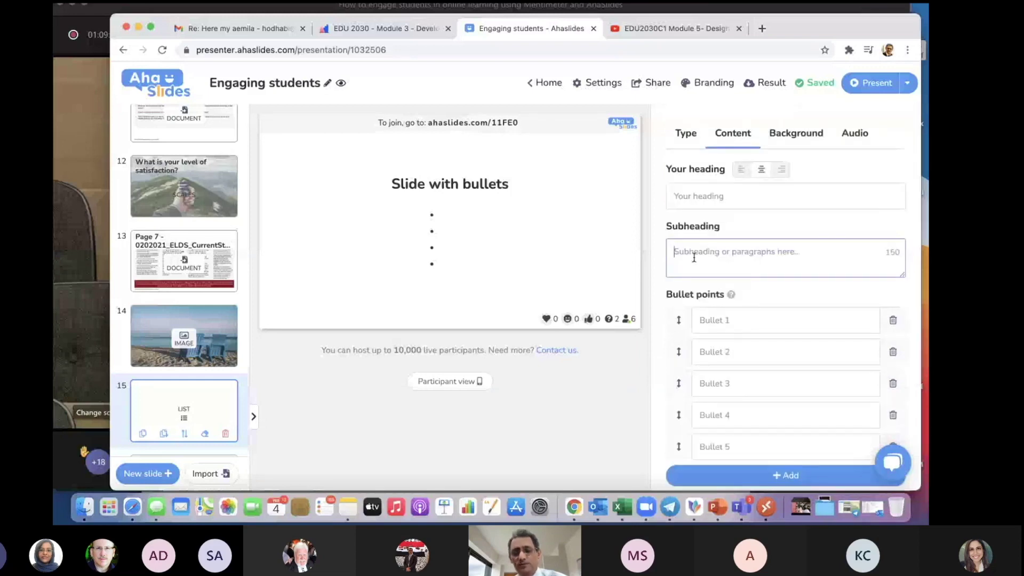
Review the list slide's content fields and its background colour and image options
scroll(715, 280, down, 5)
scroll(737, 231, up, 5)
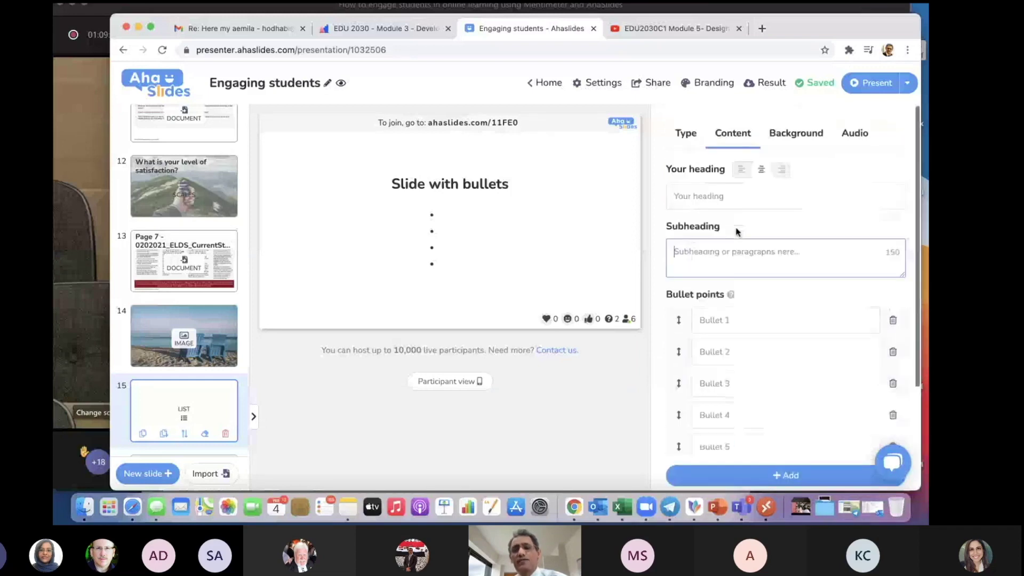
click(788, 135)
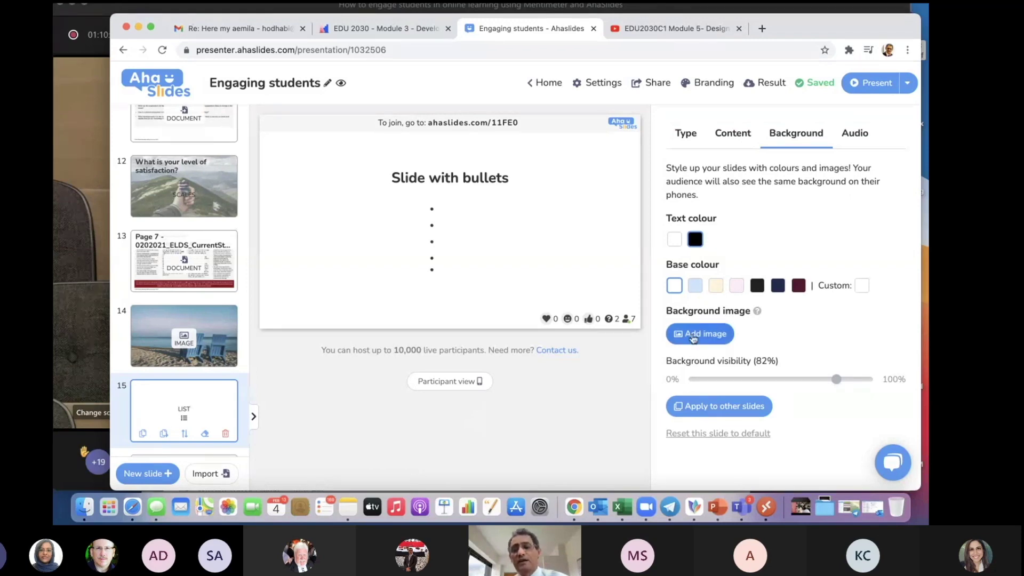
Examine the audio track upload and existing track options for slide 15, and close them without adding a track
click(859, 136)
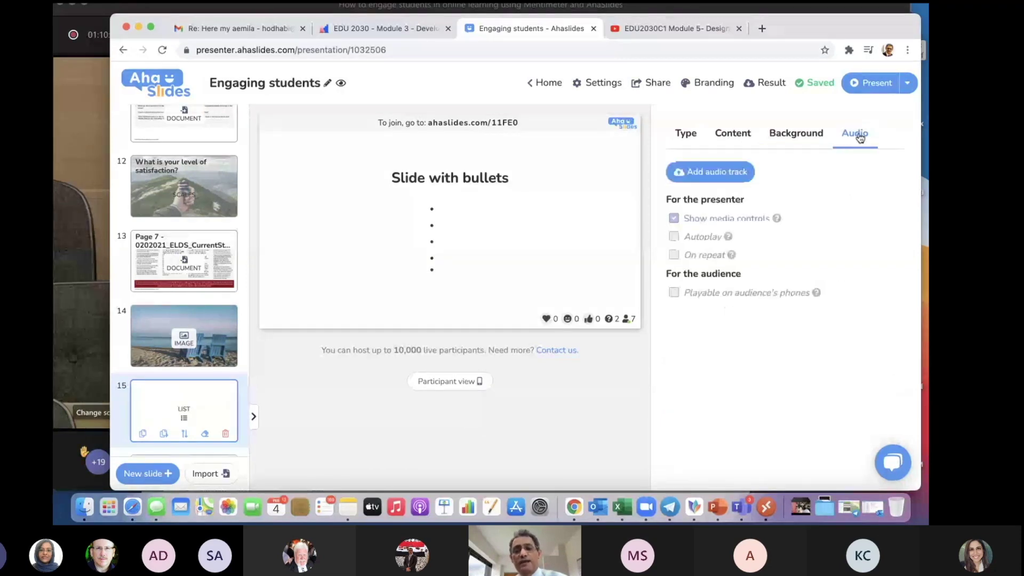
click(703, 170)
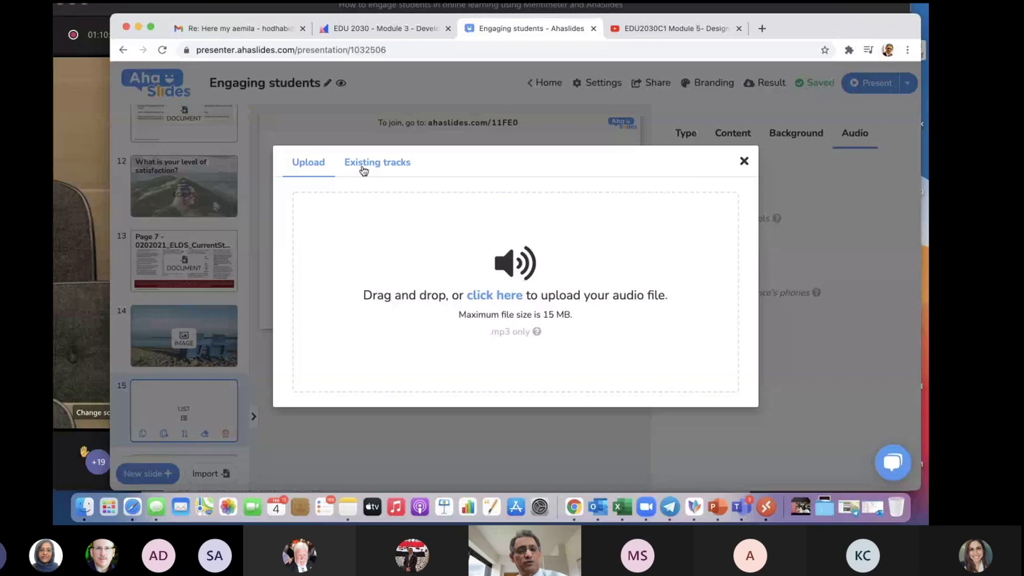
click(363, 168)
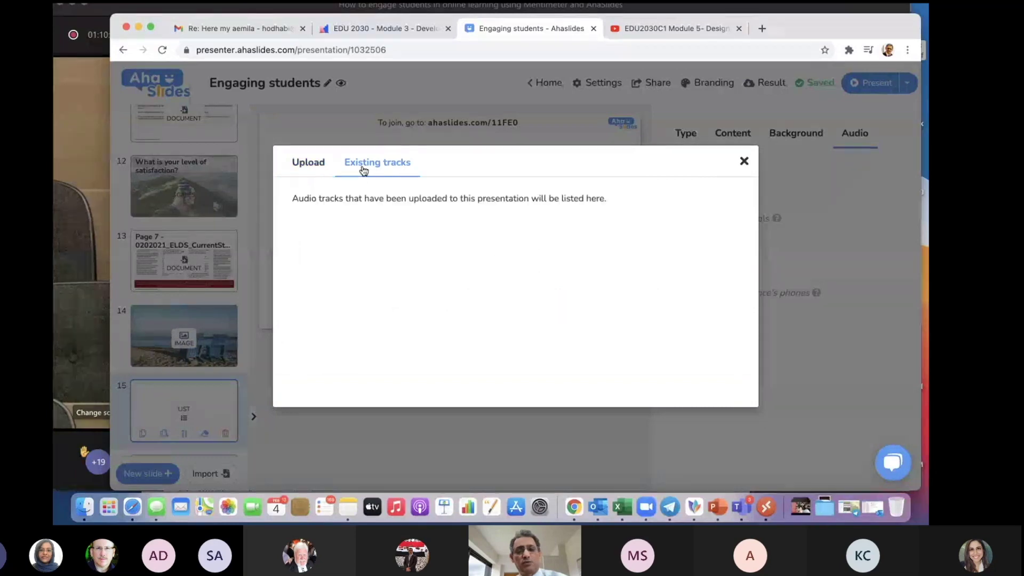
click(311, 171)
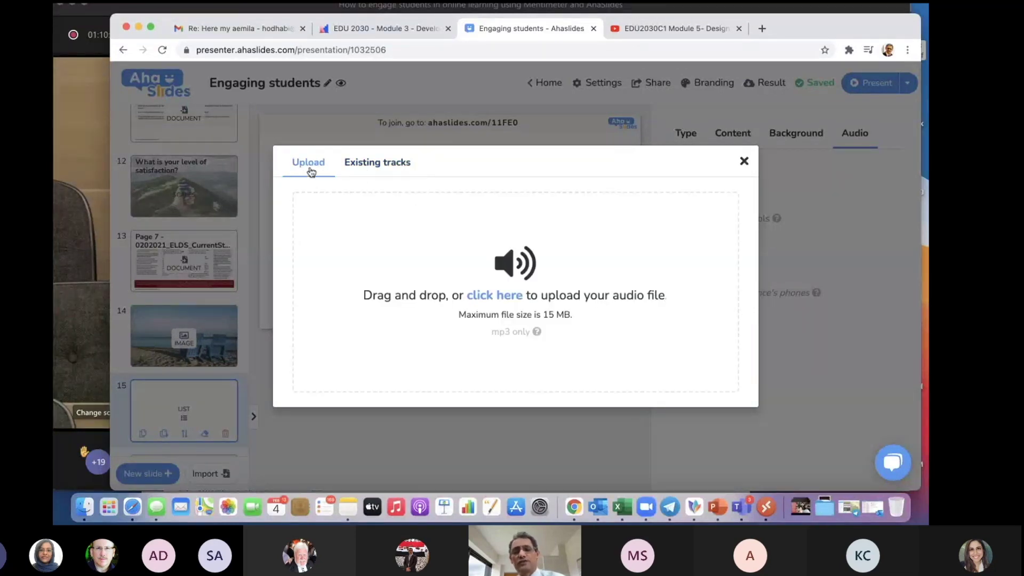
click(744, 161)
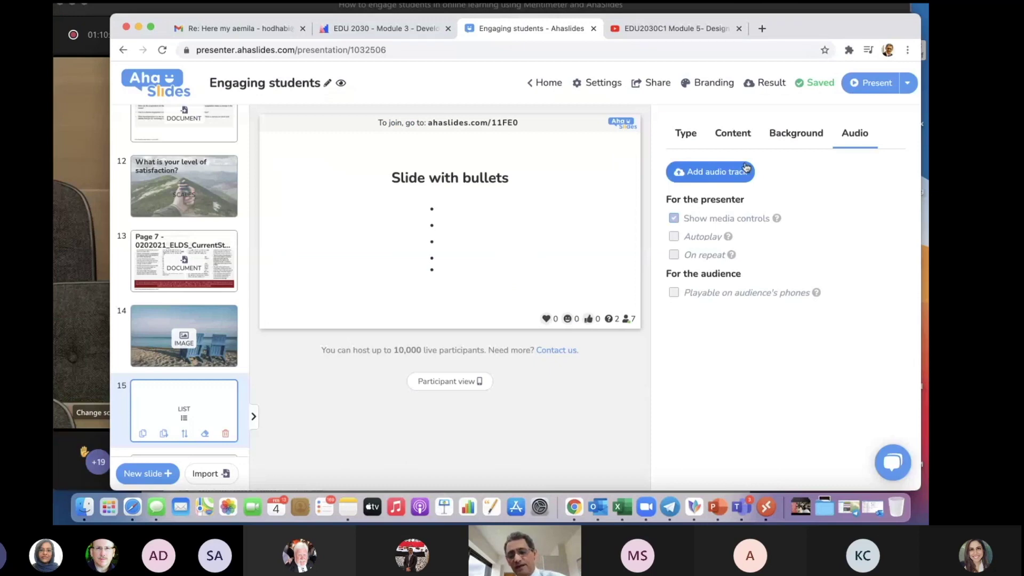
Change slide 15 from a List slide to a Heading and Subheading slide
click(745, 140)
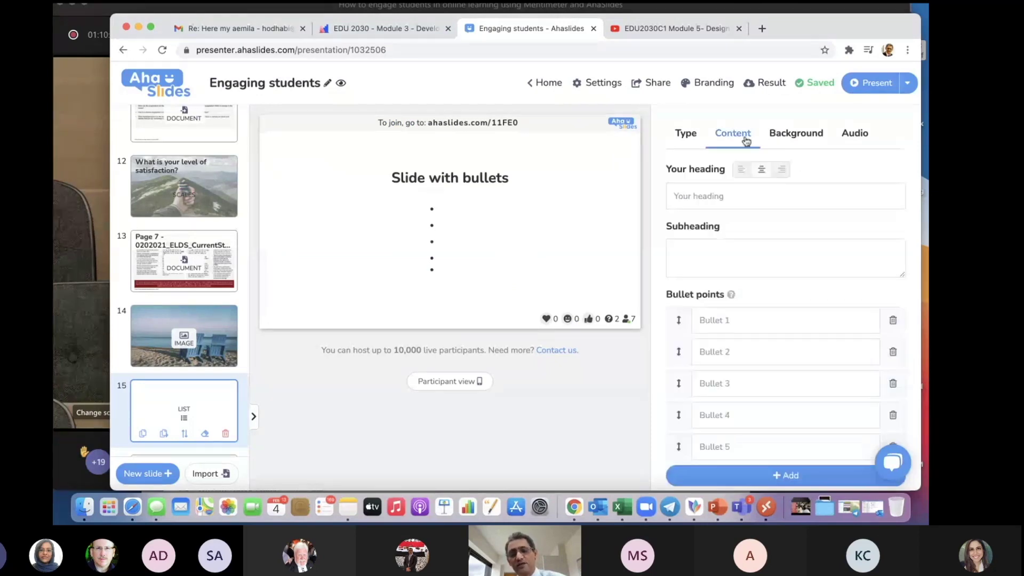
click(681, 137)
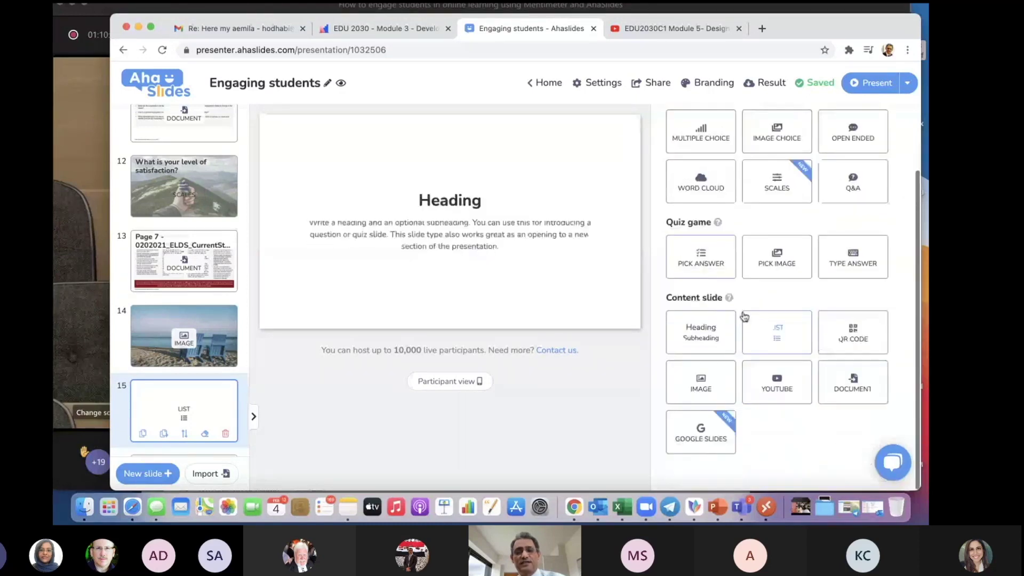
click(701, 342)
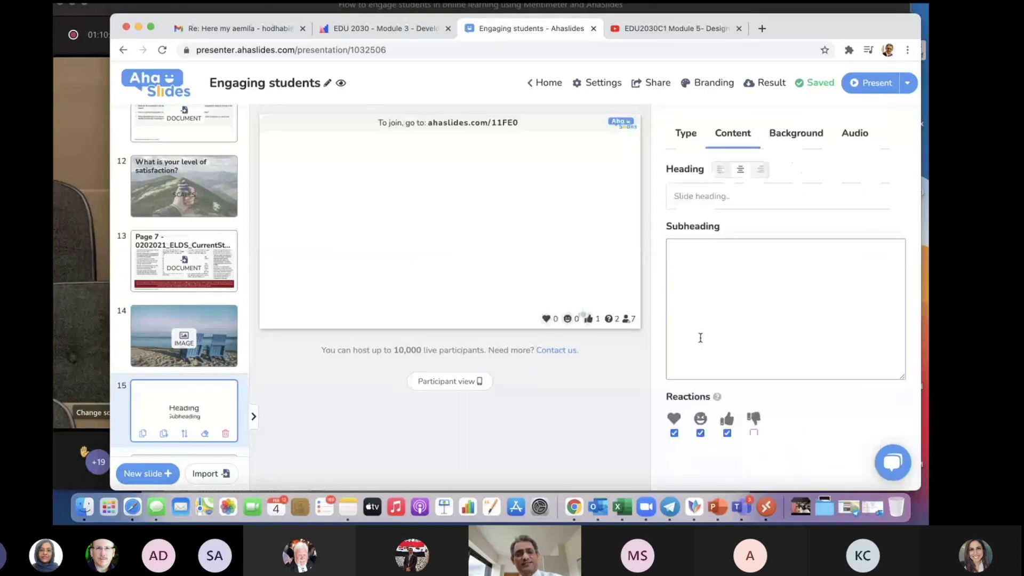
Fill in the subheading with "ksbkdw. ibkbkev kb e", a blank line, "ekjvvjevcim" and "bkeb", and set the heading to "efeigi"
click(709, 198)
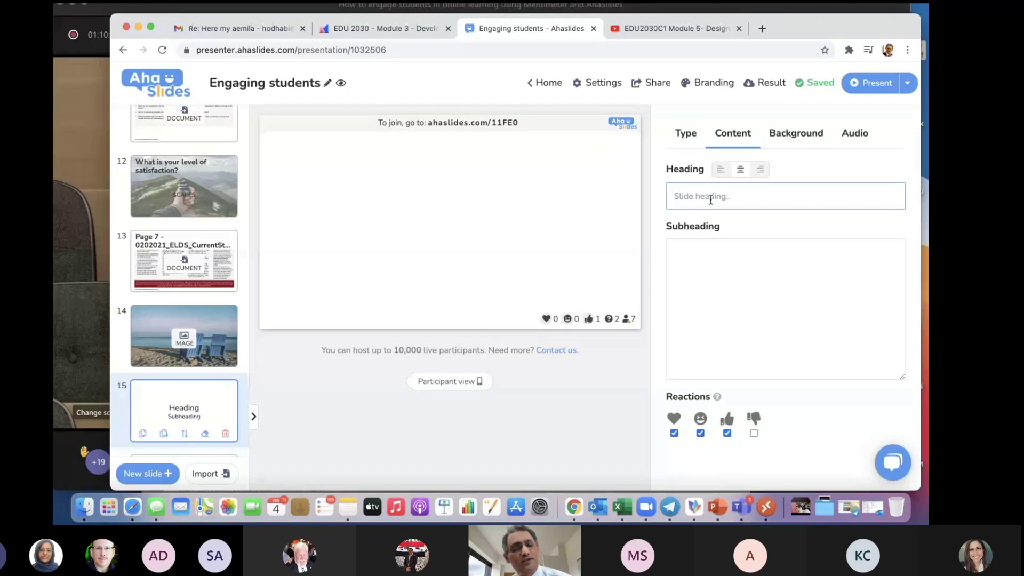
click(708, 268)
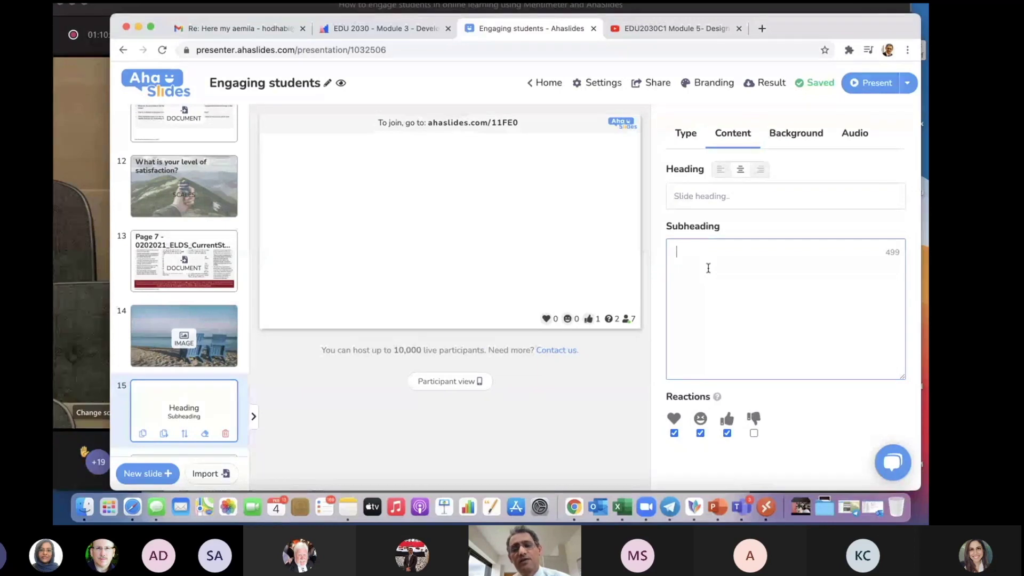
text(ksbkdw. ibkbkev kb e)
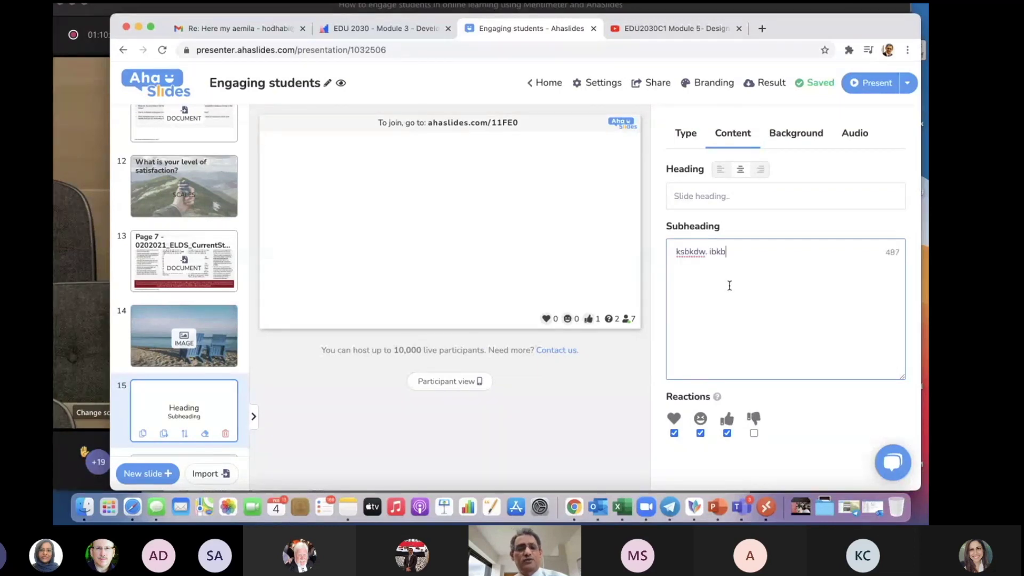
key(Return)
key(Return)
text(ekjvvjevcim)
key(Return)
text(bkeb)
click(741, 201)
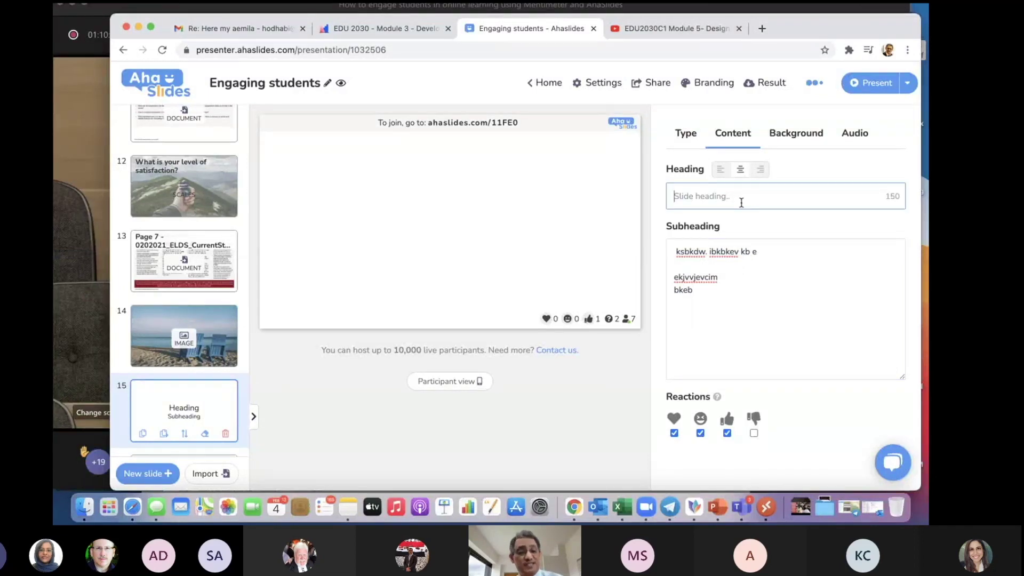
text(efeigi)
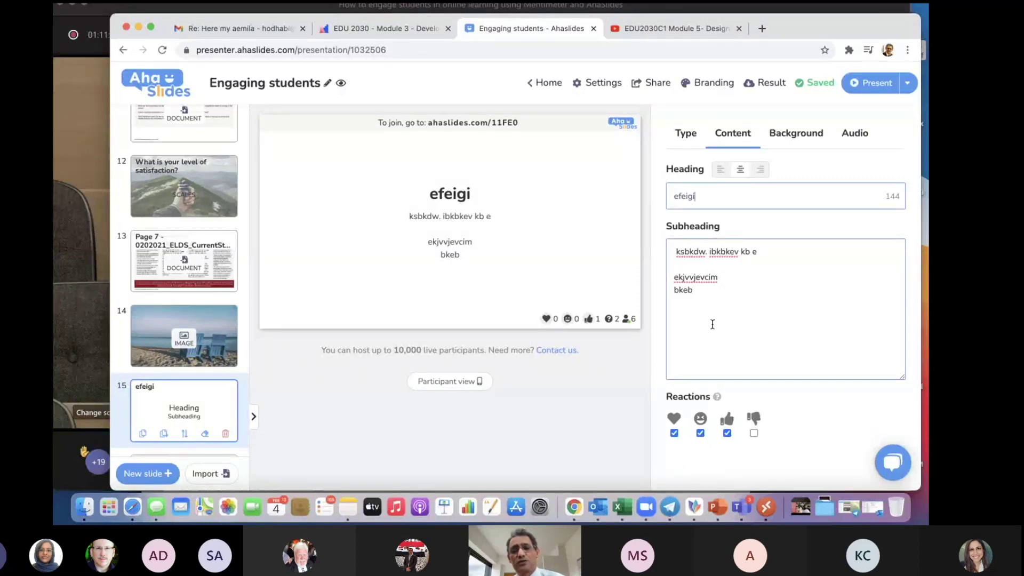
Preview the heading slide in the participant view, close it, and review the available slide types
click(462, 390)
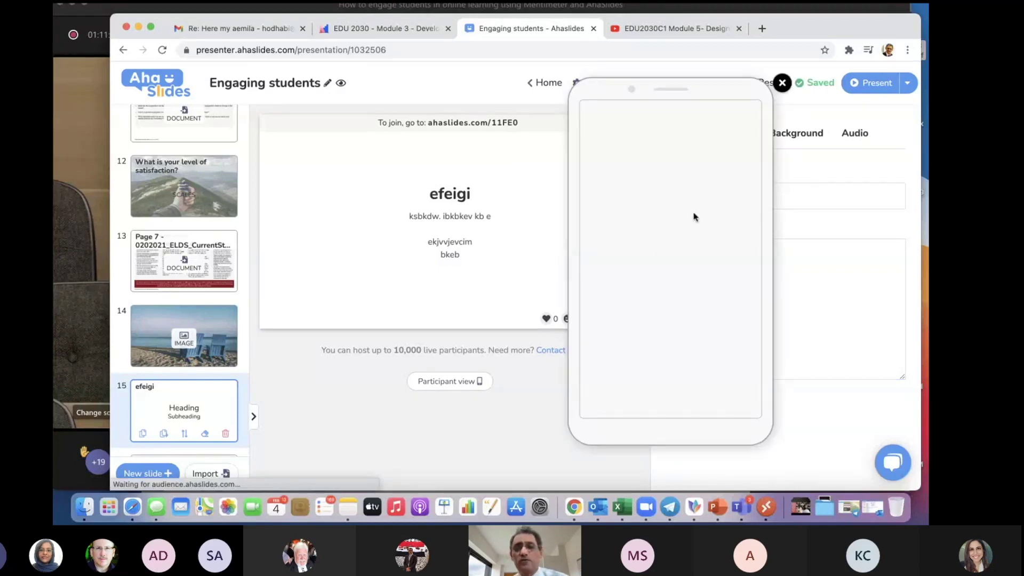
click(789, 86)
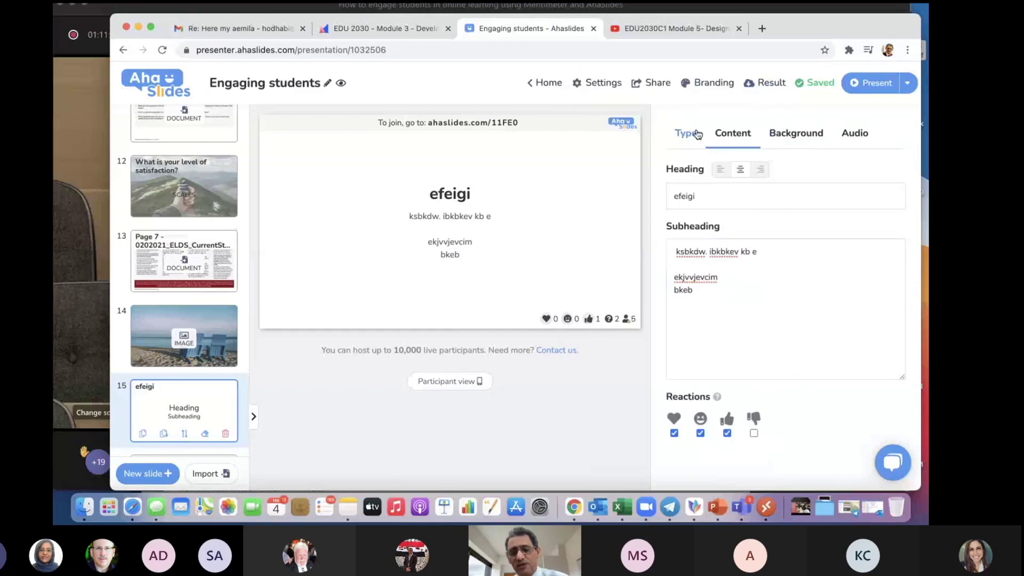
click(695, 133)
scroll(728, 349, down, 3)
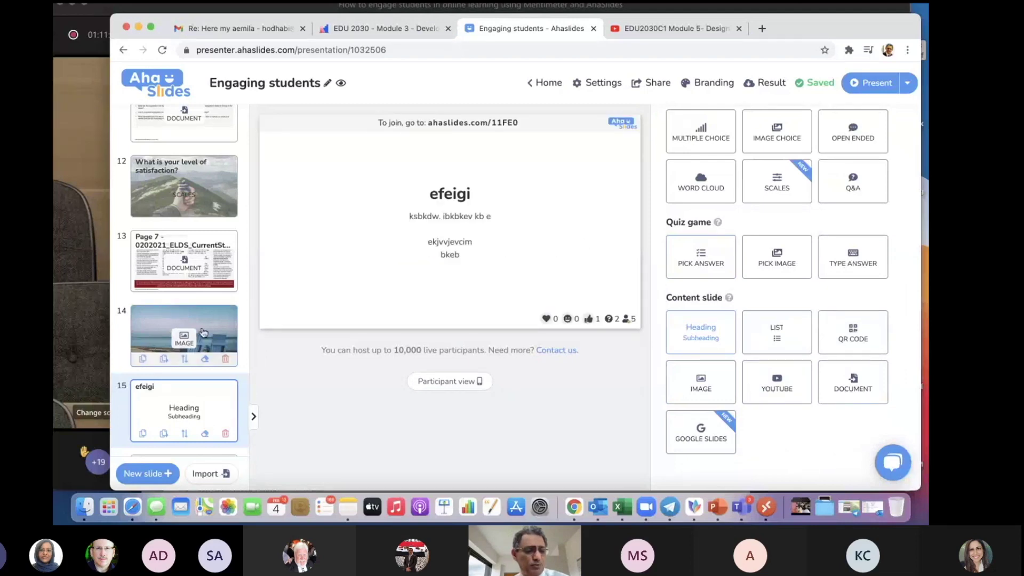
Look through the imported document slides, viewing pages 9 and 10 of the Future Schools 2030 module
scroll(203, 332, down, 20)
scroll(203, 333, down, 1)
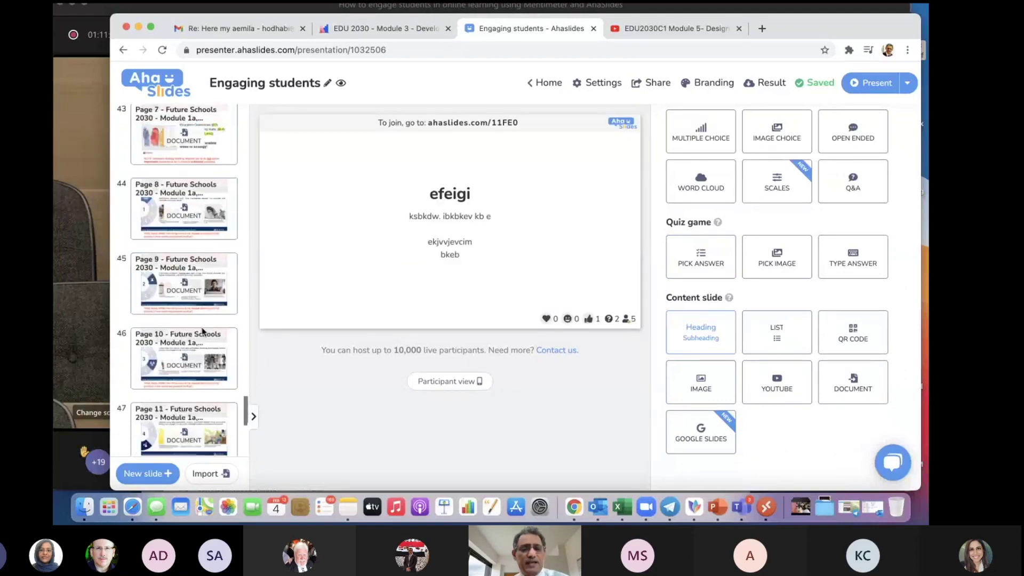
click(206, 284)
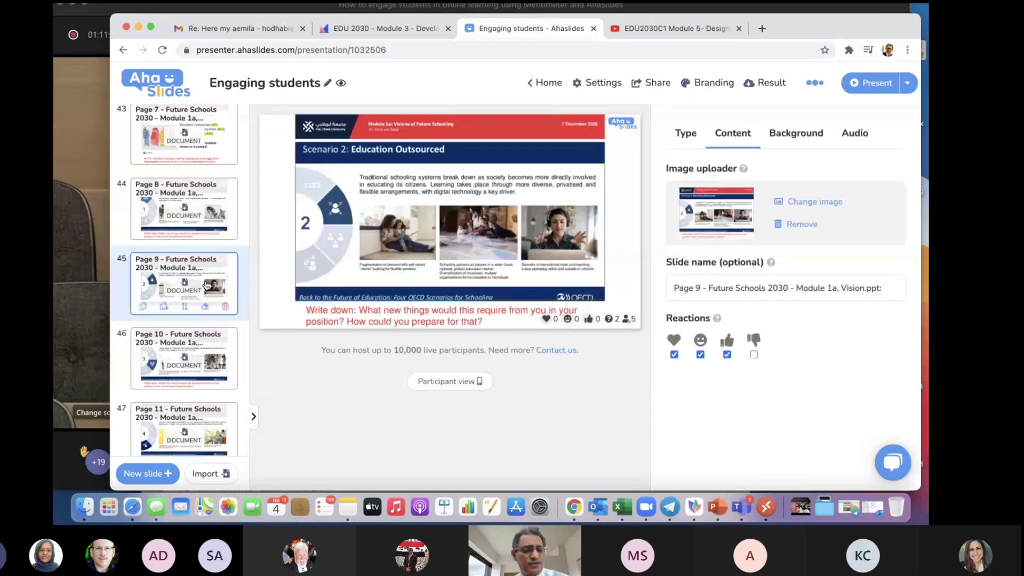
click(199, 349)
scroll(199, 349, down, 6)
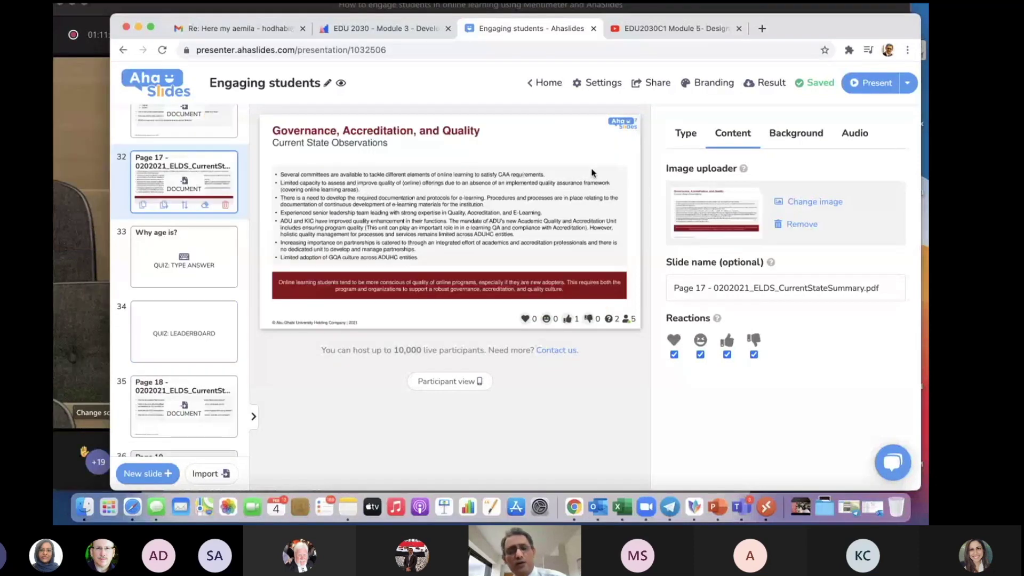
Review the List and QR Code content slide types from slide 32 without changing the slide
click(700, 136)
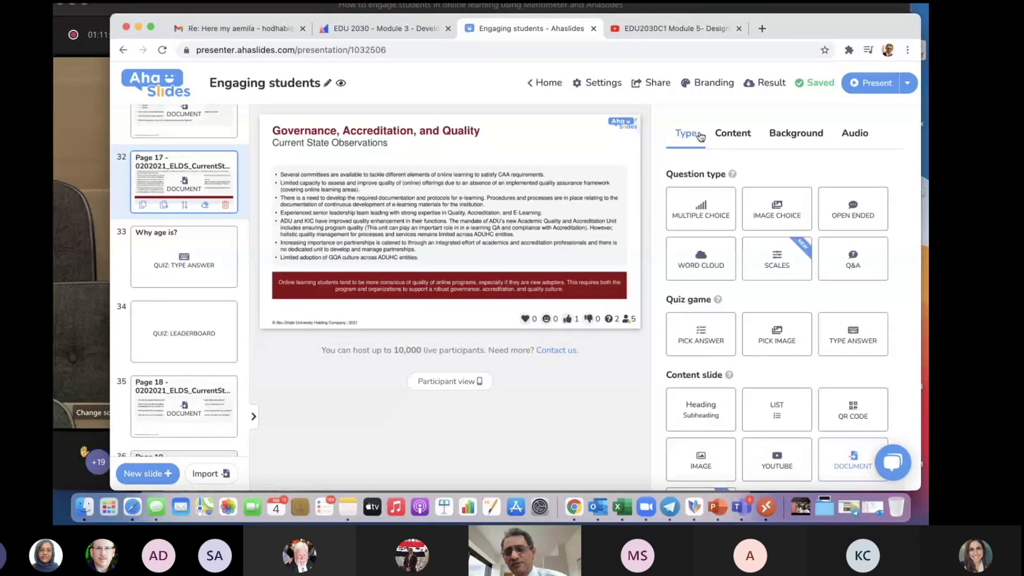
click(772, 401)
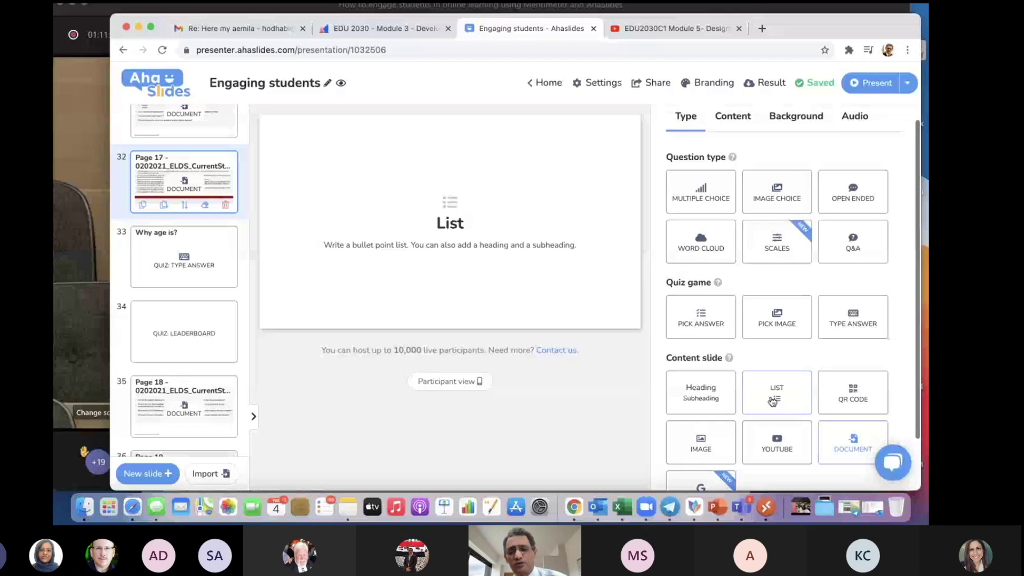
scroll(772, 401, down, 2)
mouse_move(852, 342)
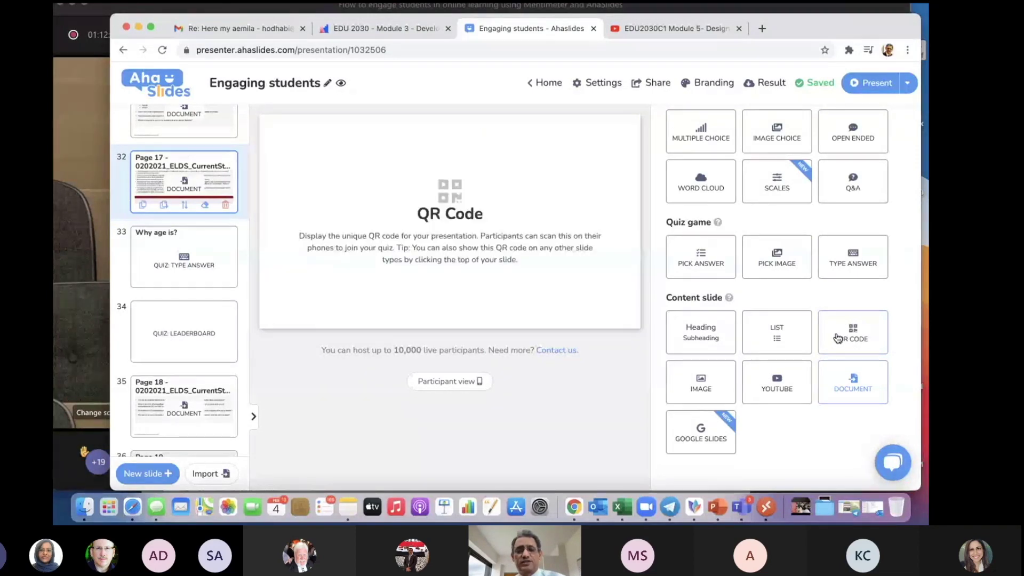
Present slide 32 in full screen and show the QR code for joining
click(866, 87)
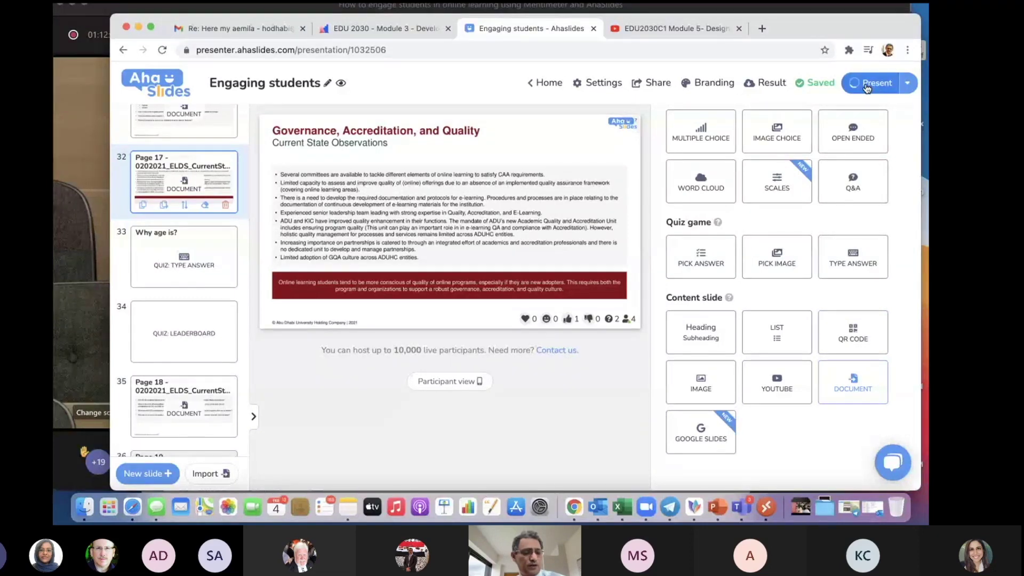
mouse_move(82, 478)
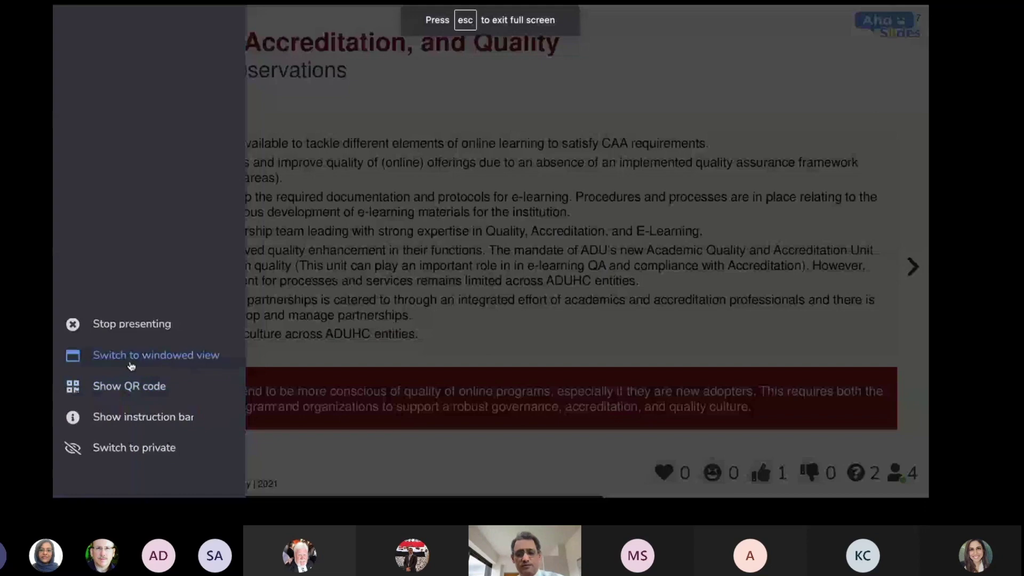
click(130, 388)
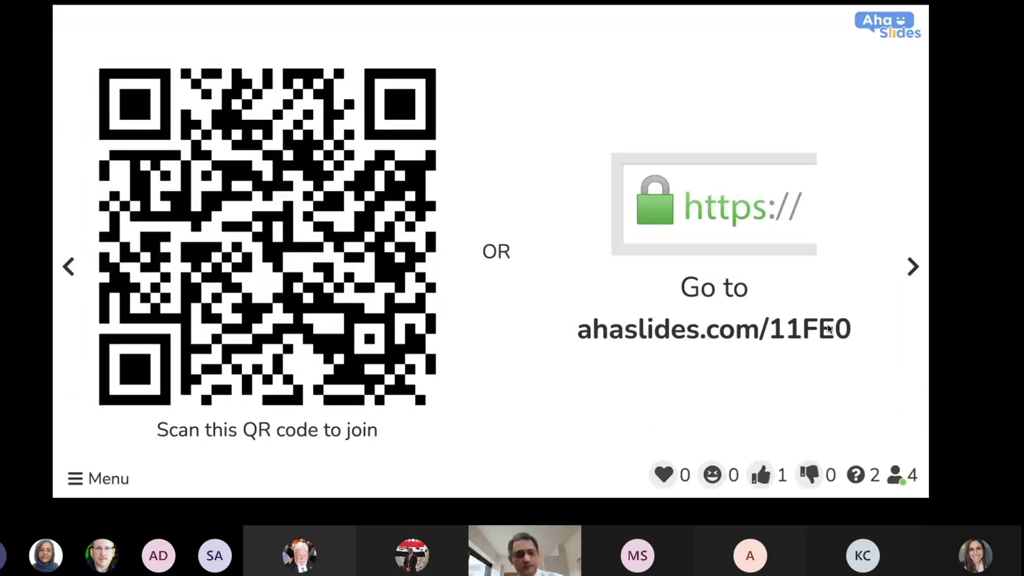
Show the joining instruction bar on the running presentation and open the questions from the audience
click(76, 478)
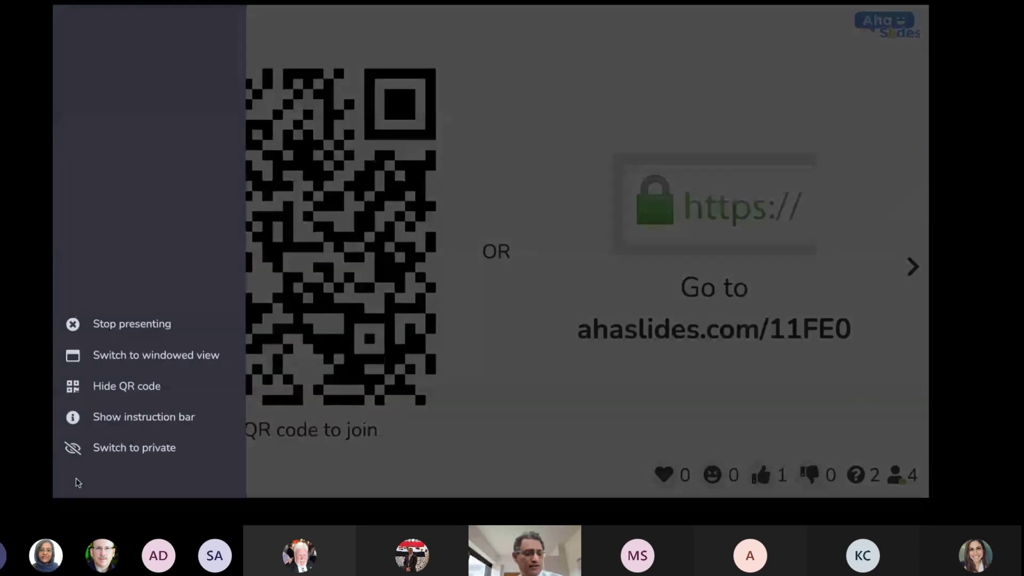
click(117, 421)
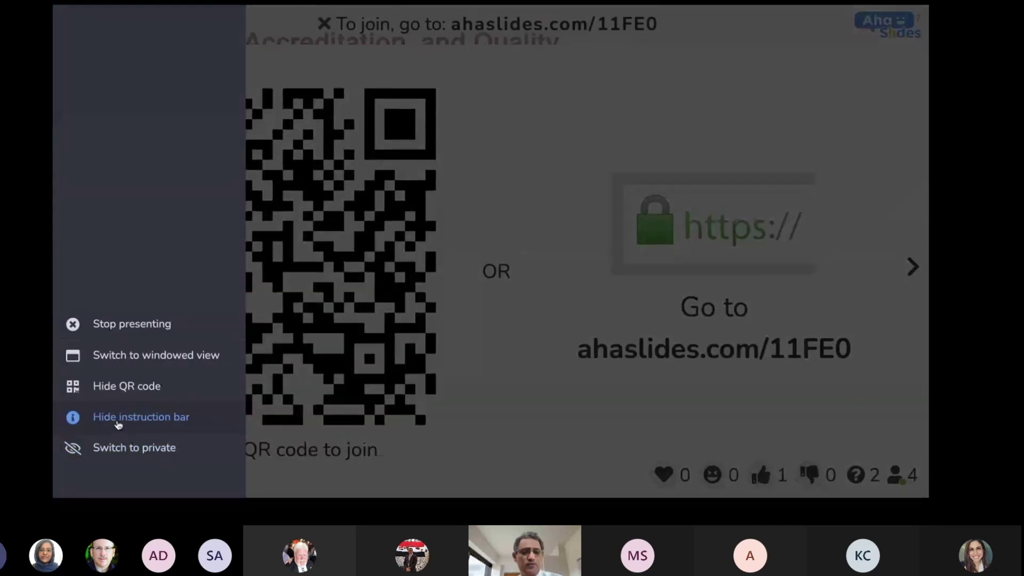
click(567, 150)
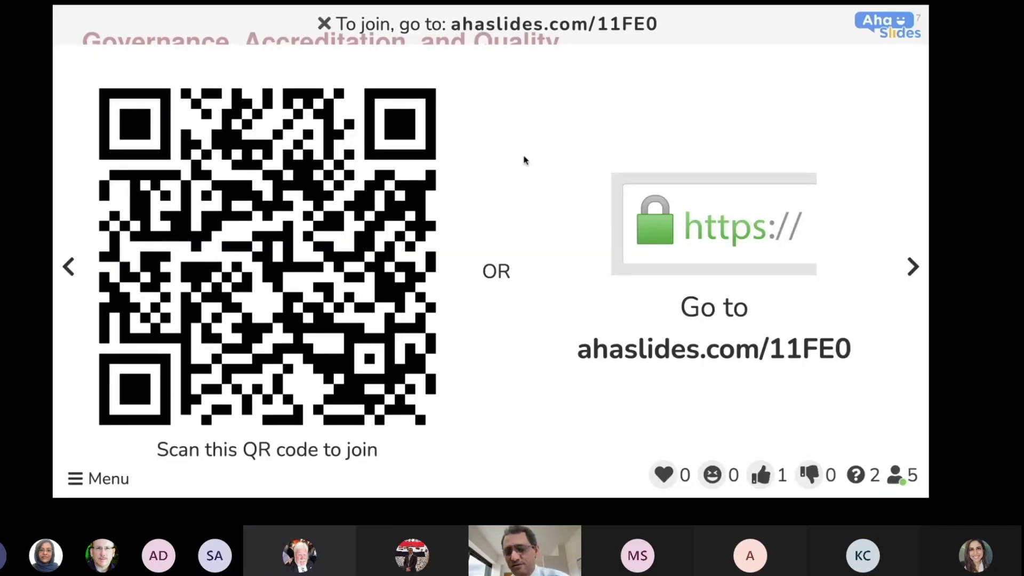
click(856, 477)
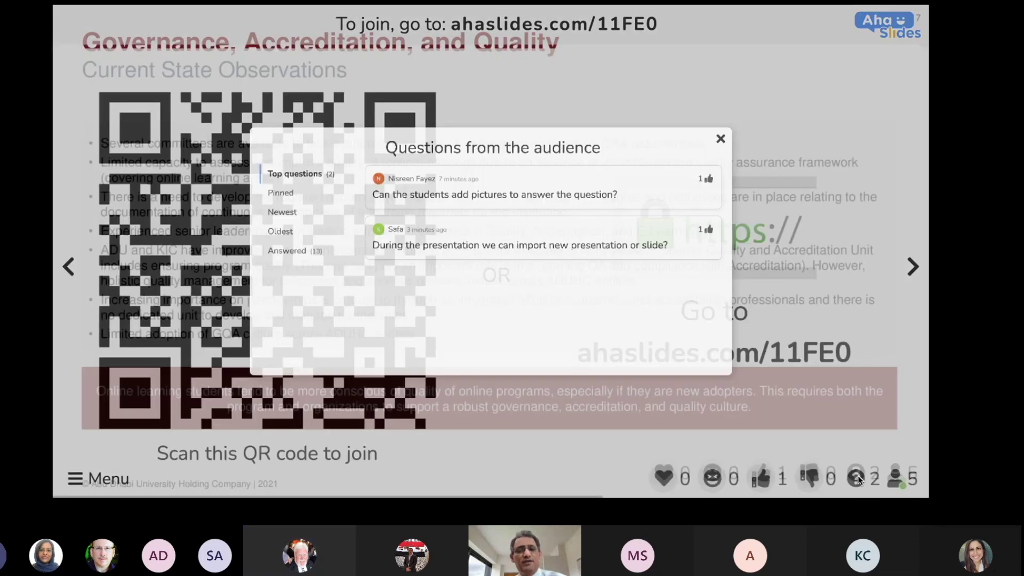
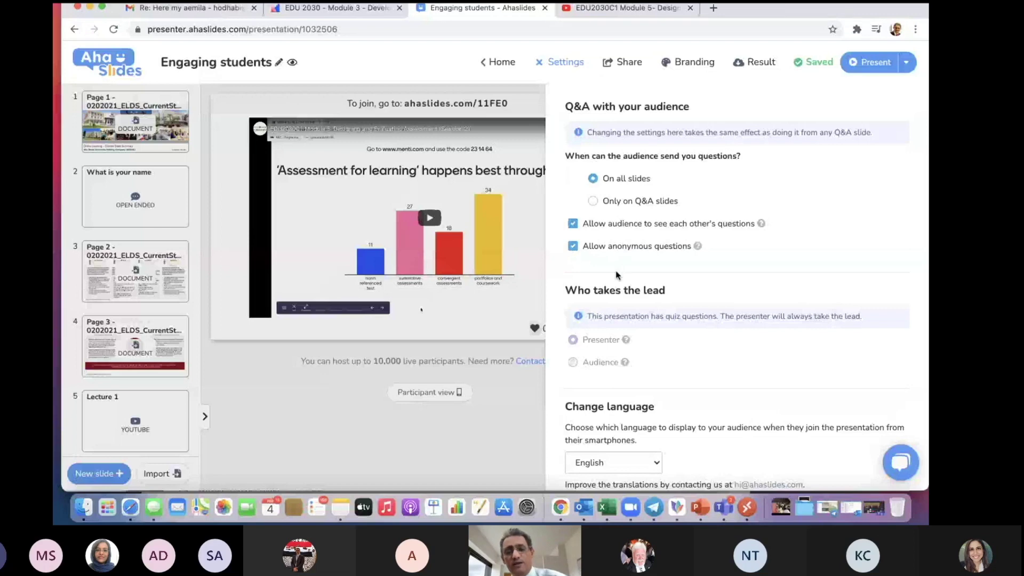
Review the presentation settings for who takes the lead and the available audience display languages, keeping English
scroll(615, 272, down, 2)
scroll(616, 273, down, 2)
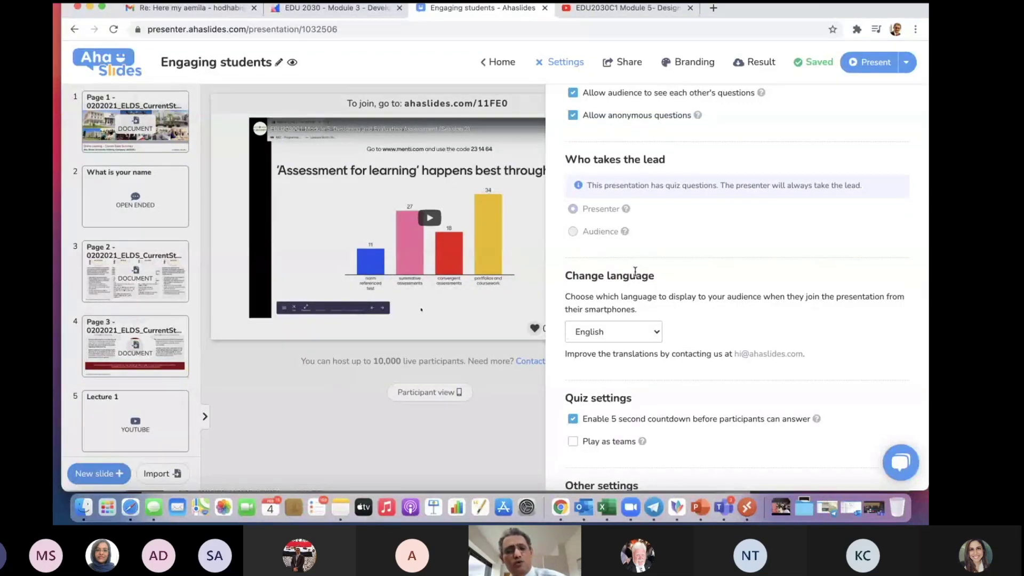
scroll(634, 271, down, 1)
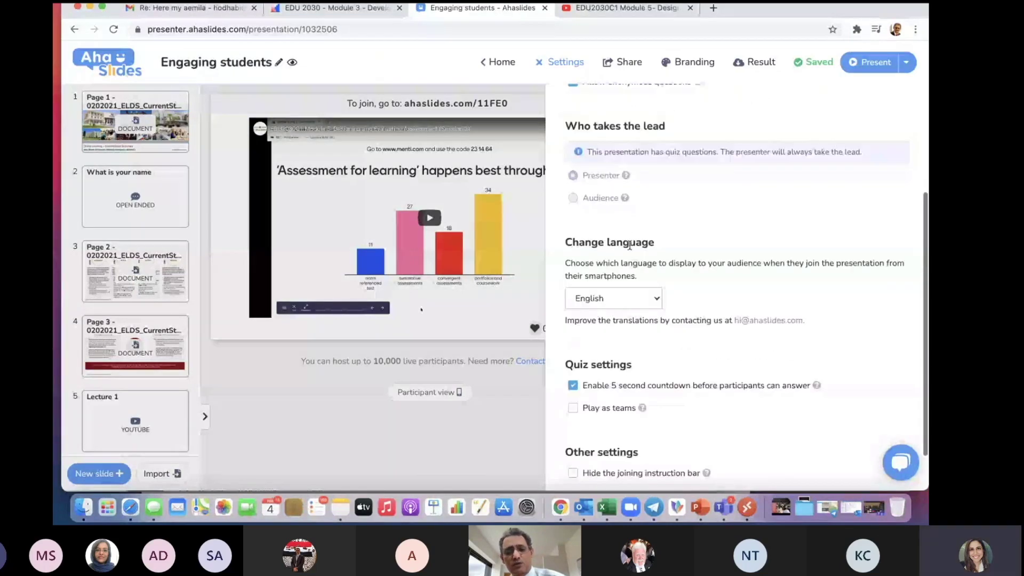
scroll(640, 267, down, 2)
click(655, 248)
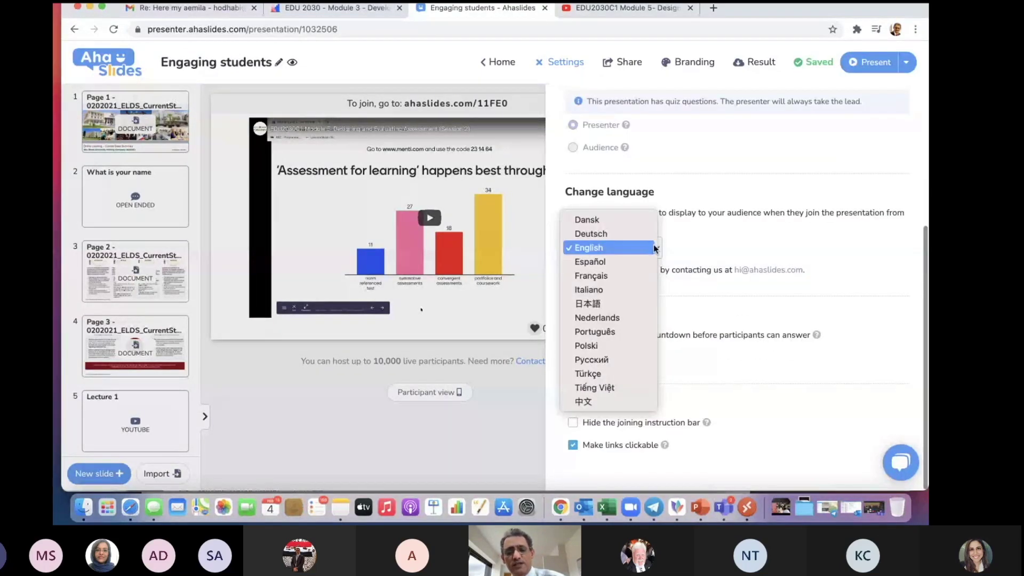
click(722, 229)
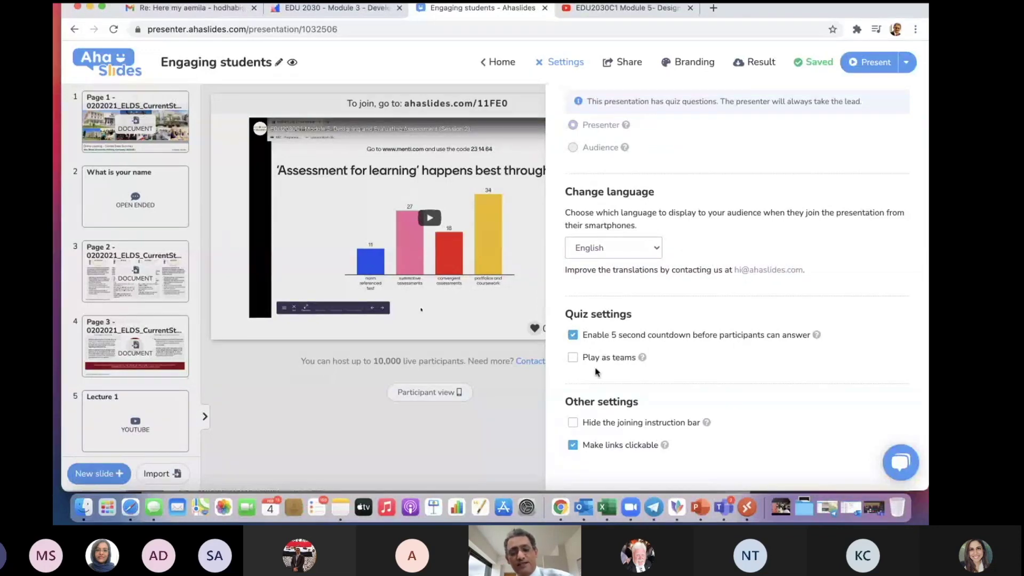
Enable playing as teams in the quiz settings, with 5 teams and a team size of 5
click(573, 357)
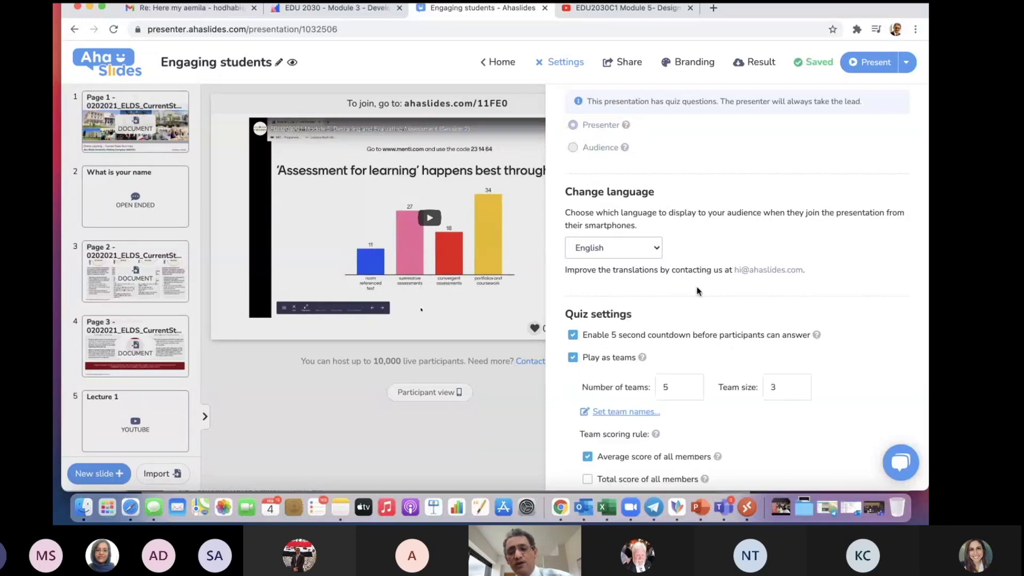
scroll(690, 267, down, 3)
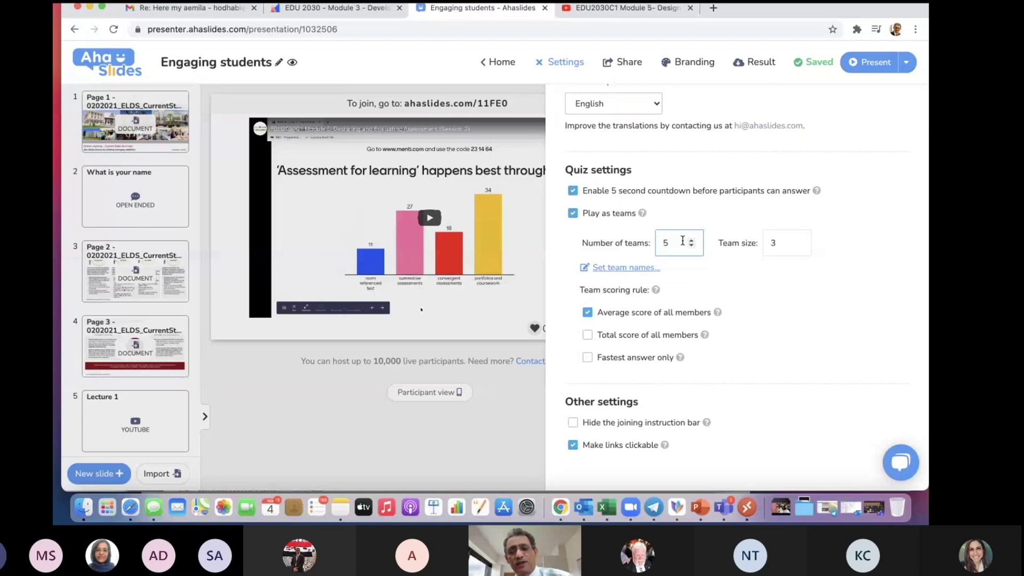
click(692, 247)
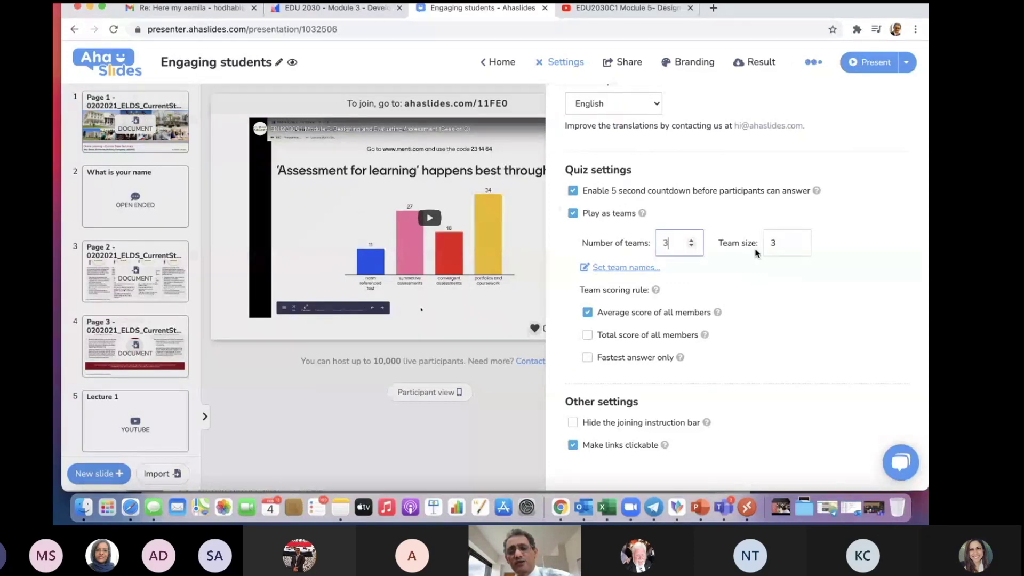
click(799, 240)
click(799, 240)
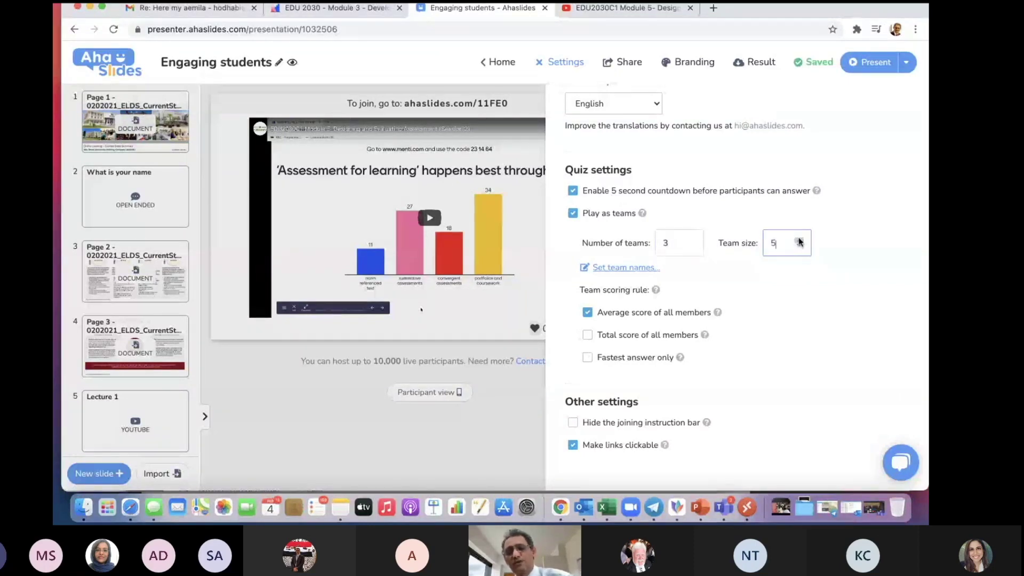
click(691, 240)
click(690, 239)
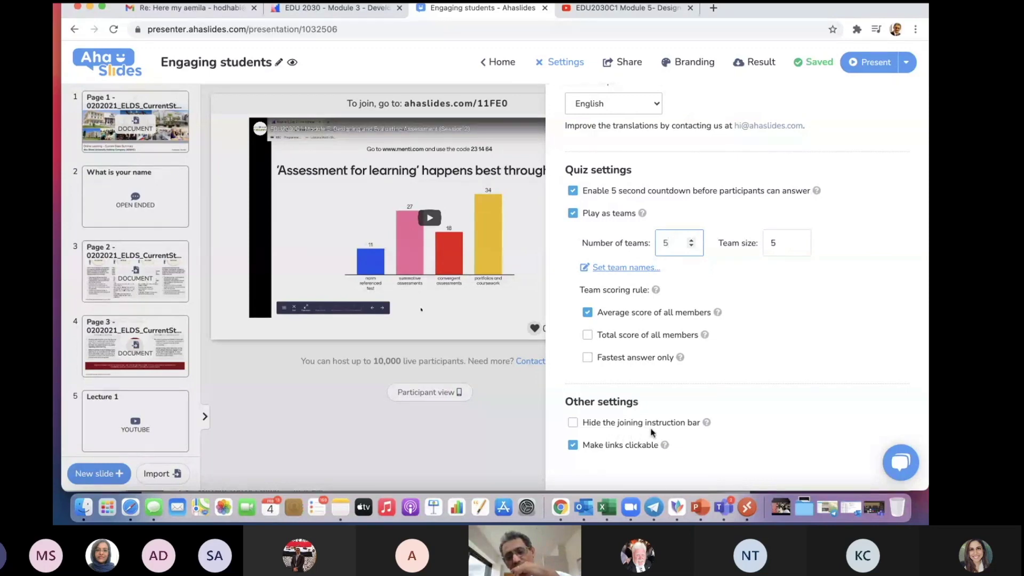
Try the option that hides the joining instruction bar and leave it turned off
click(573, 424)
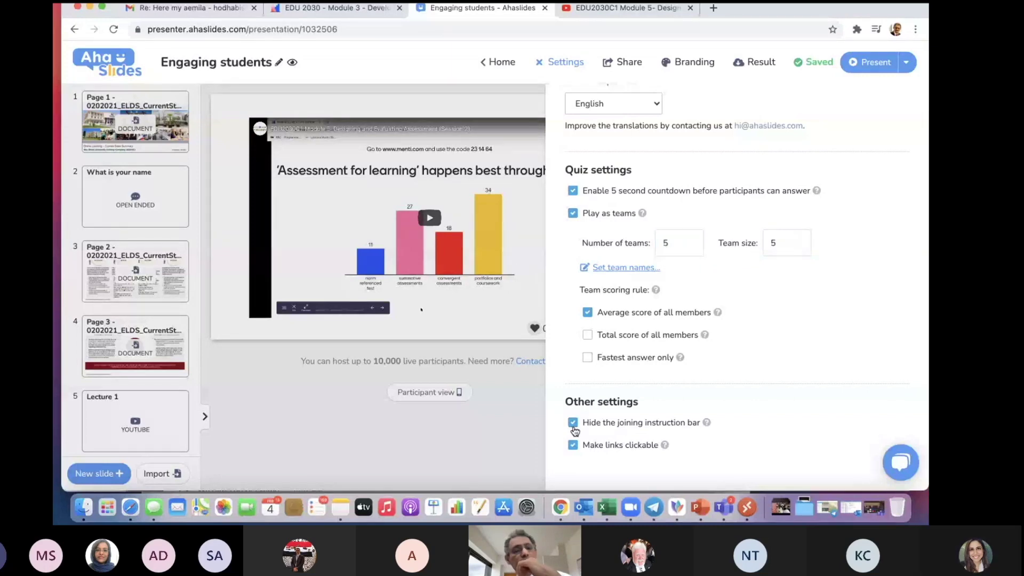
click(573, 425)
click(573, 425)
click(573, 424)
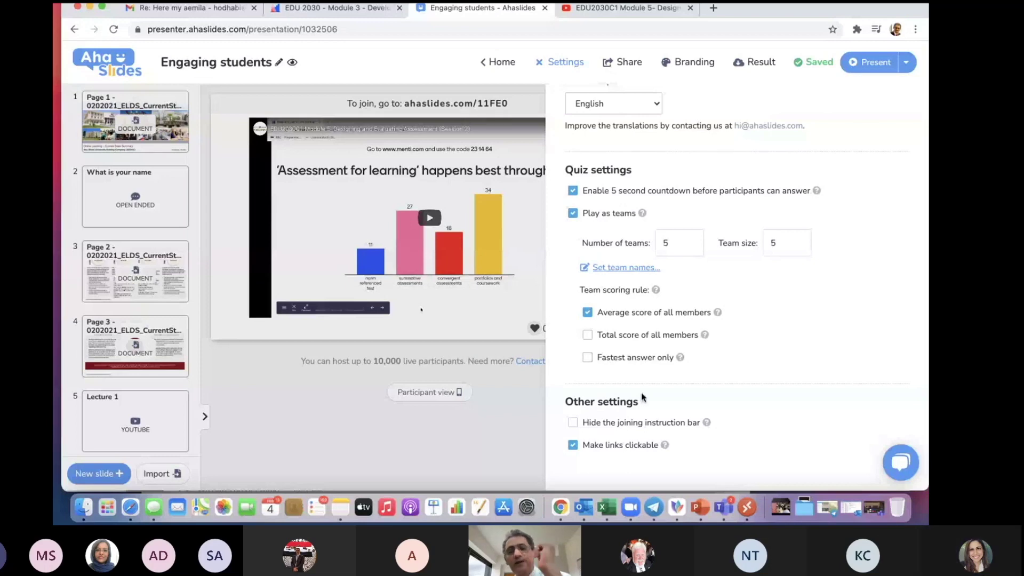
Open the sharing options and replace the access code in the participants' short link with CIS1403
scroll(641, 397, up, 7)
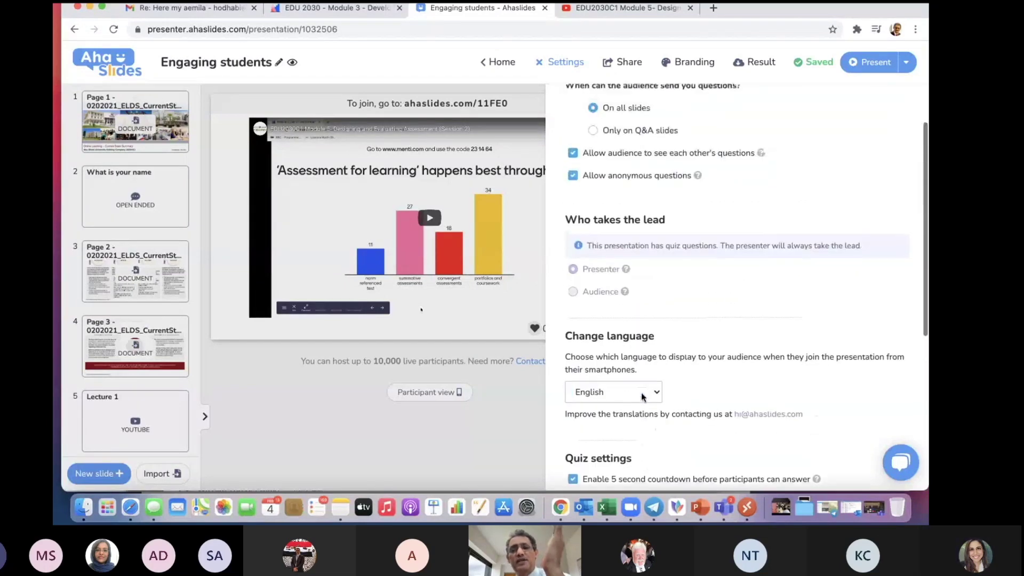
click(624, 66)
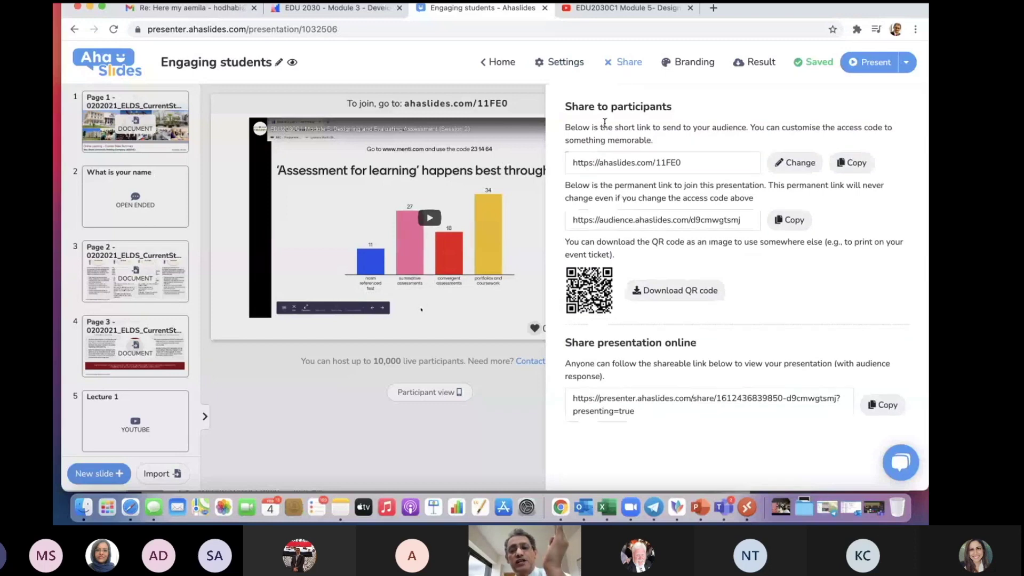
click(625, 163)
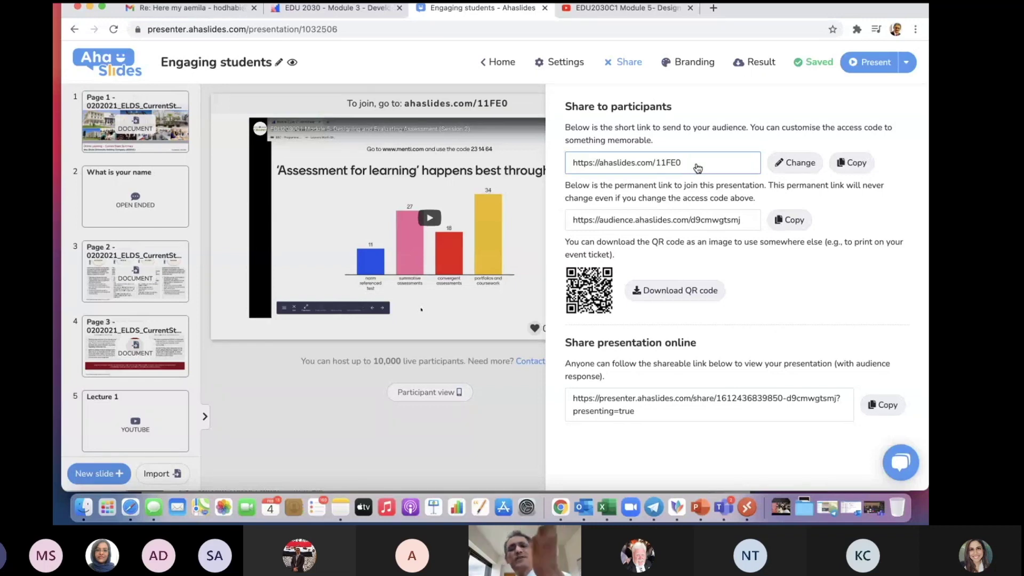
click(697, 165)
click(697, 166)
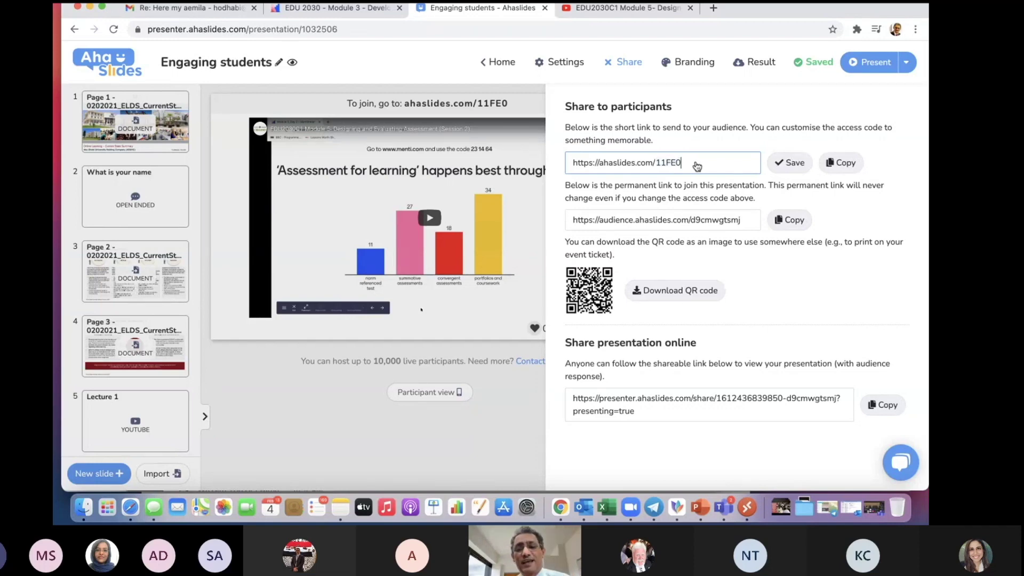
key(BackSpace)
key(BackSpace)
key(BackSpace)
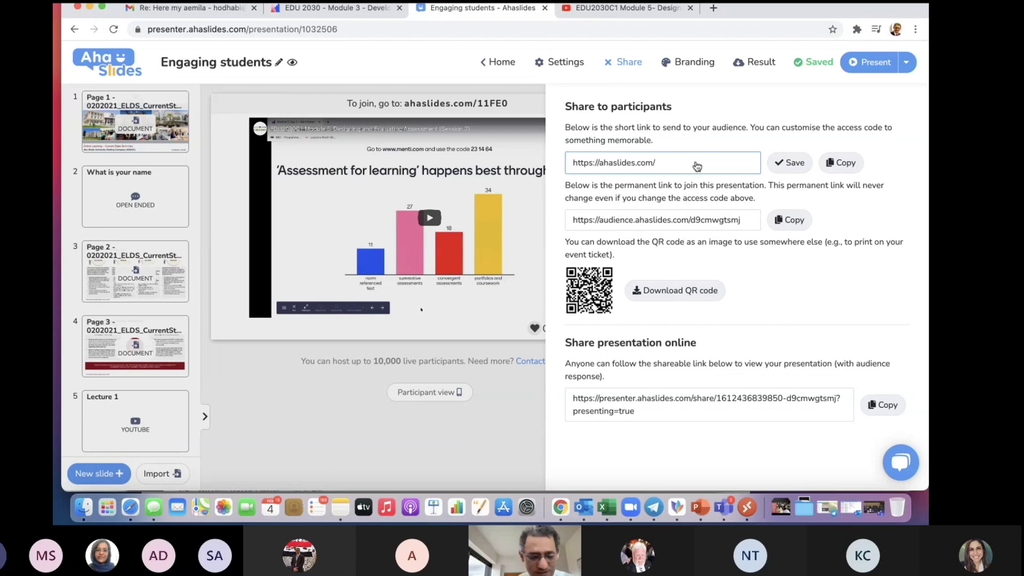
text(CIS1403)
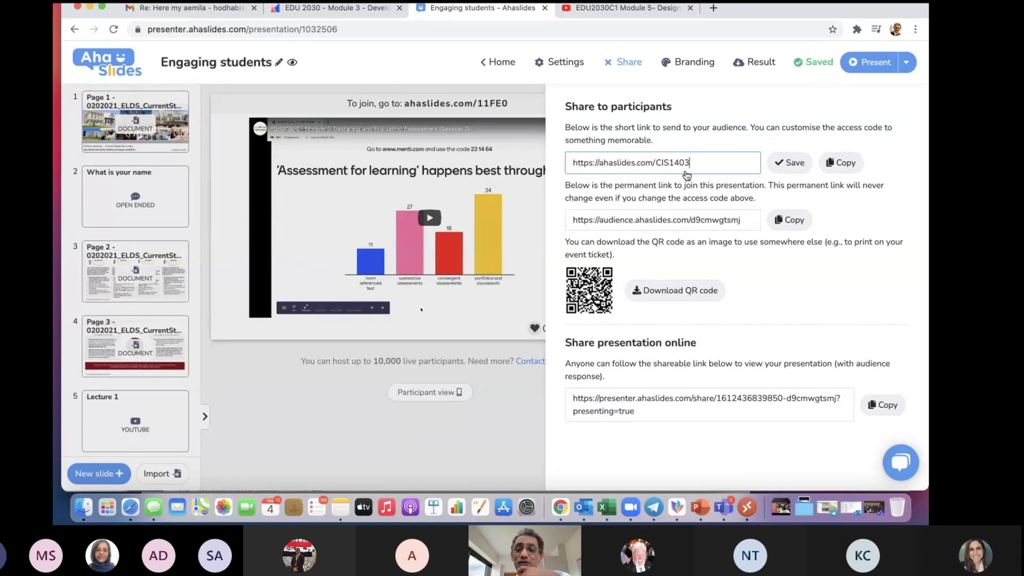
Extend the short link's access code to CIS1403W1 and copy the link for sharing the presentation online
drag(693, 169, 656, 171)
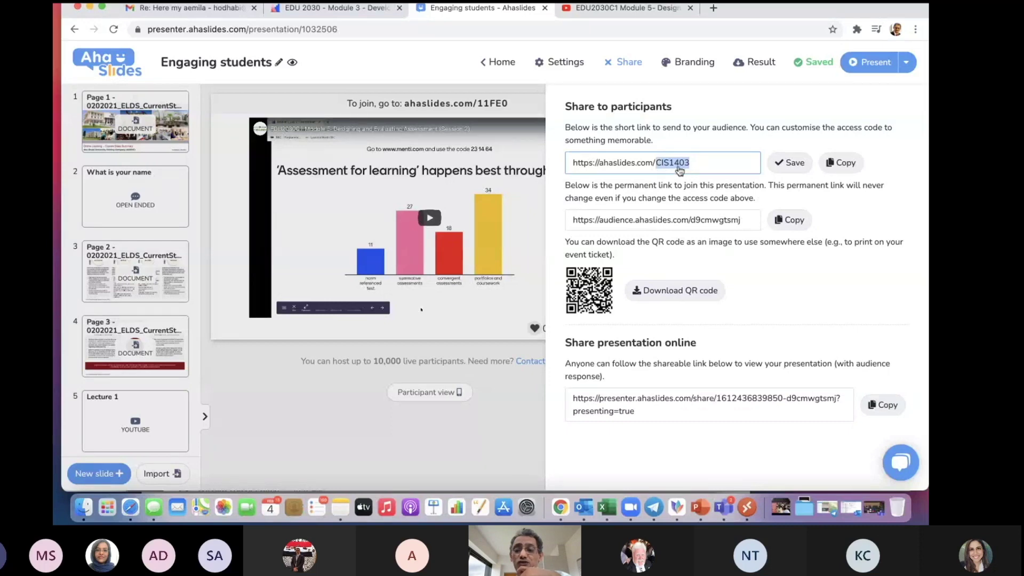
click(699, 169)
text(W1)
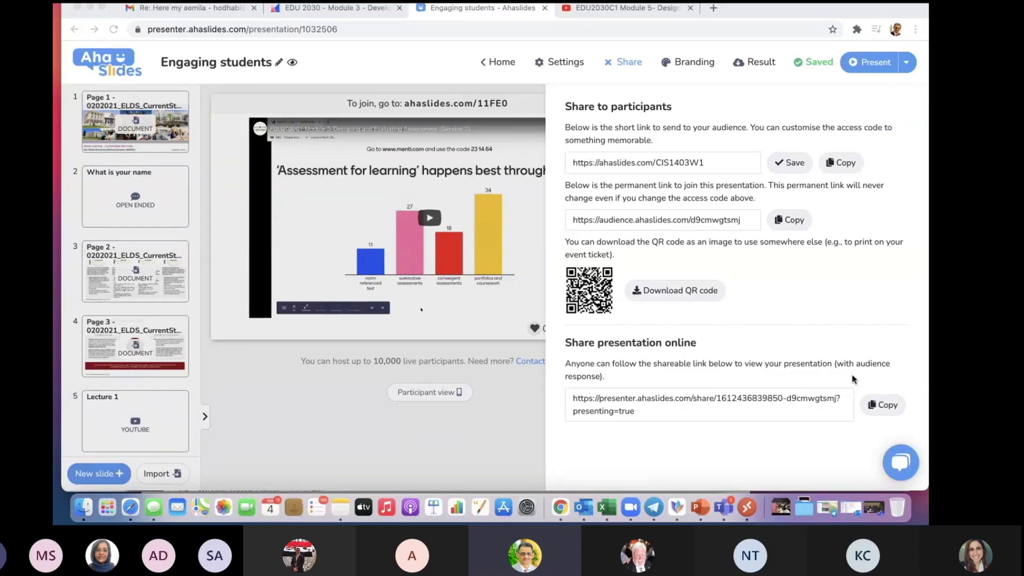
click(885, 414)
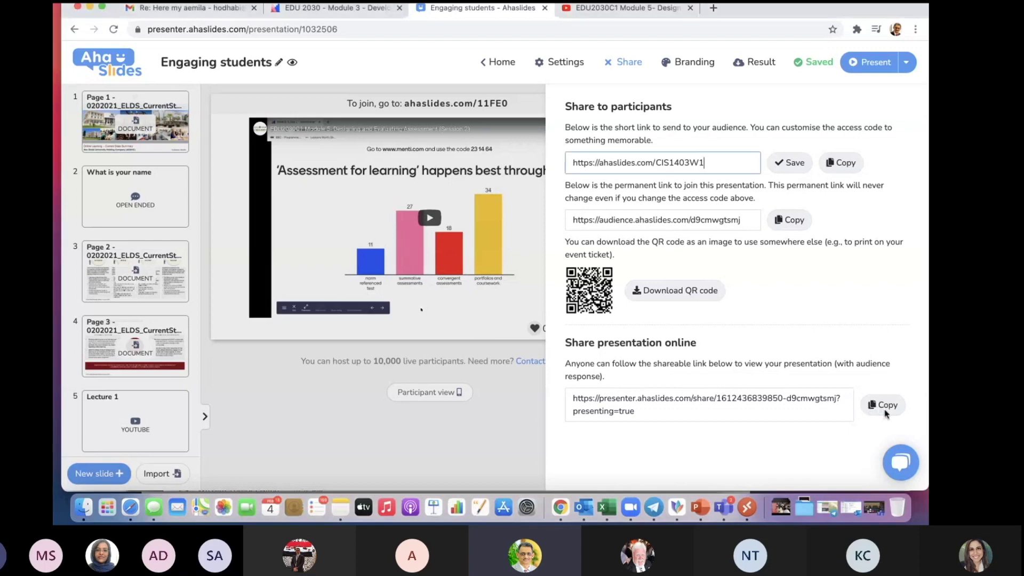
click(886, 406)
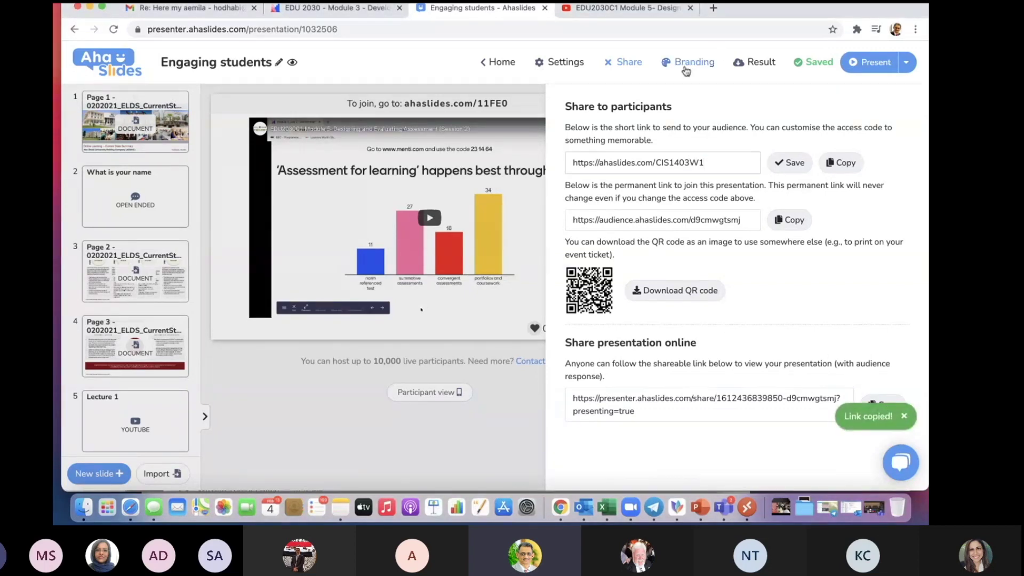
Request the slide screenshots and the Excel export of the presentation results, and open the downloaded workbook in Excel
click(765, 64)
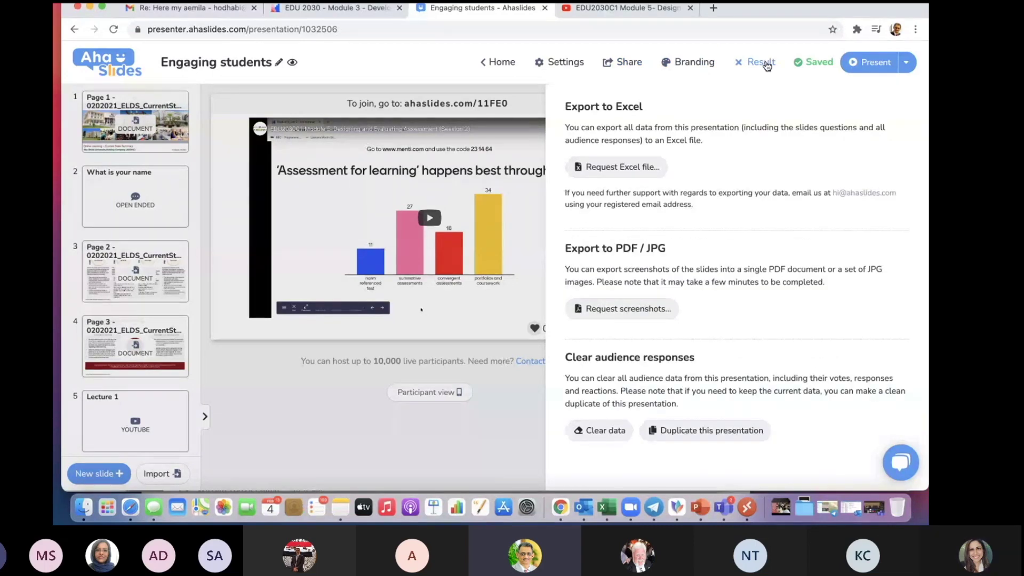
click(620, 315)
click(625, 168)
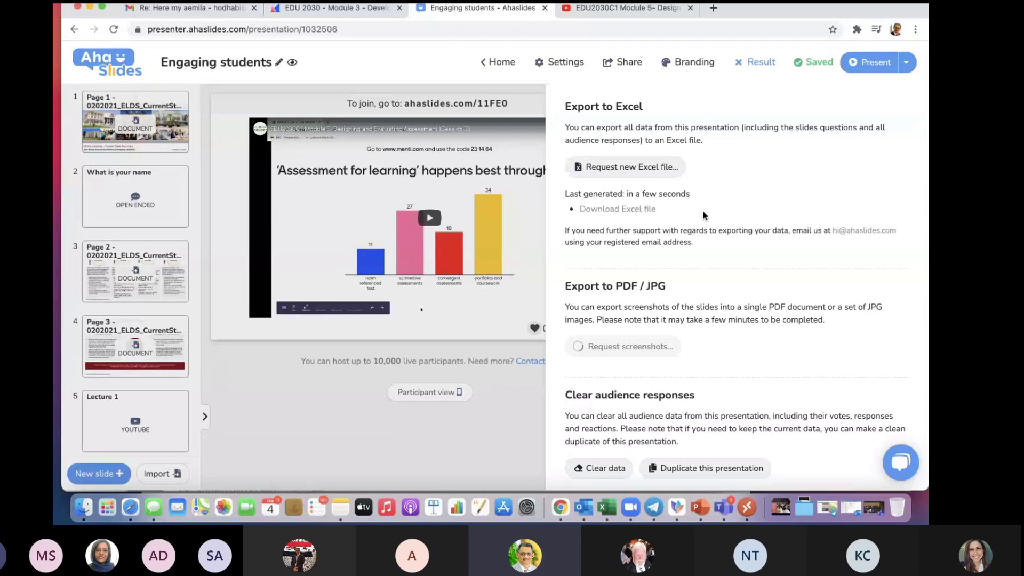
click(630, 209)
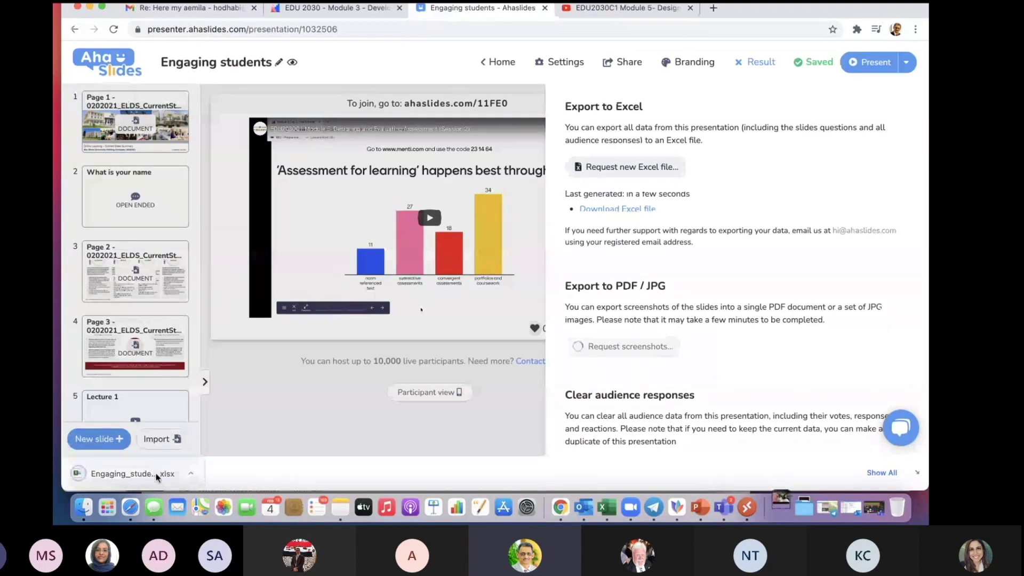
click(156, 475)
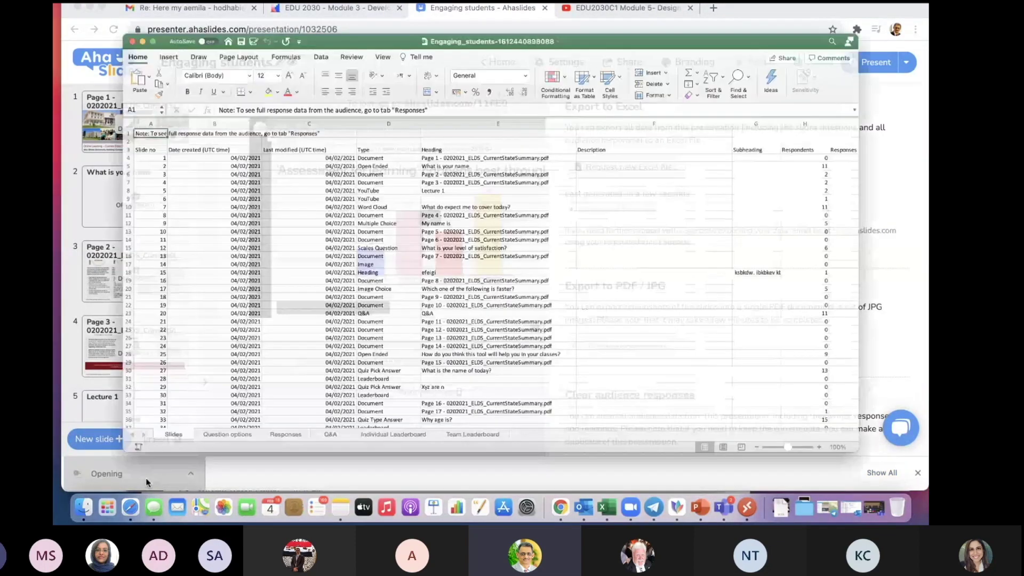
Look through the Slides sheet of the exported workbook, examining the slide types, headings, respondents, responses and image URL columns
scroll(300, 229, down, 15)
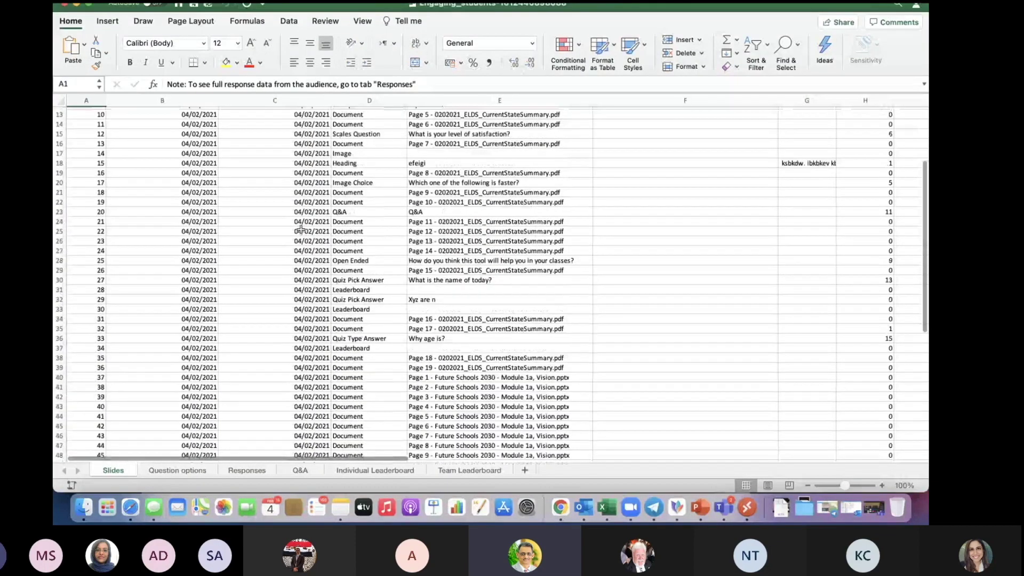
scroll(301, 229, up, 15)
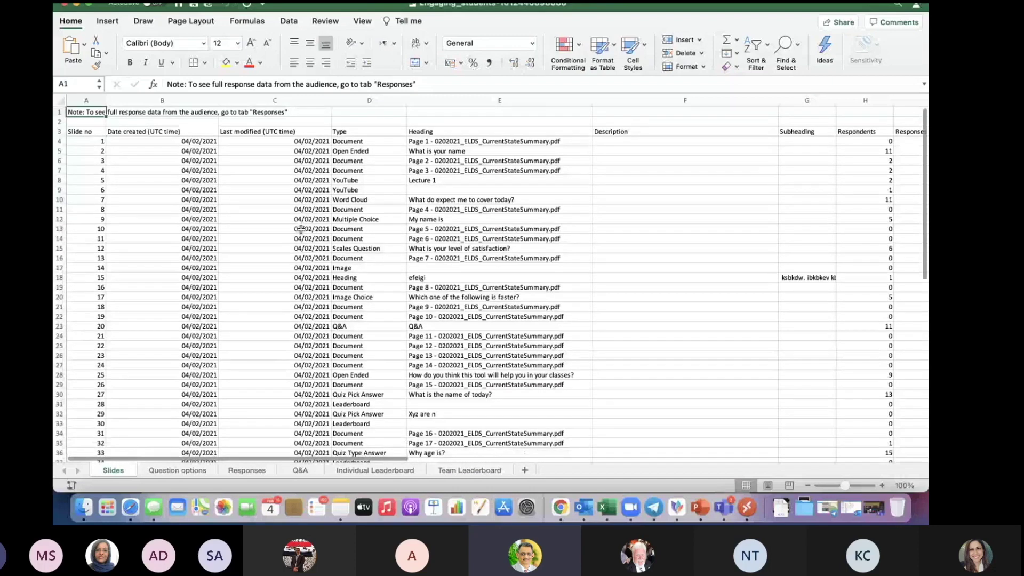
scroll(301, 229, right, 2)
scroll(302, 229, right, 3)
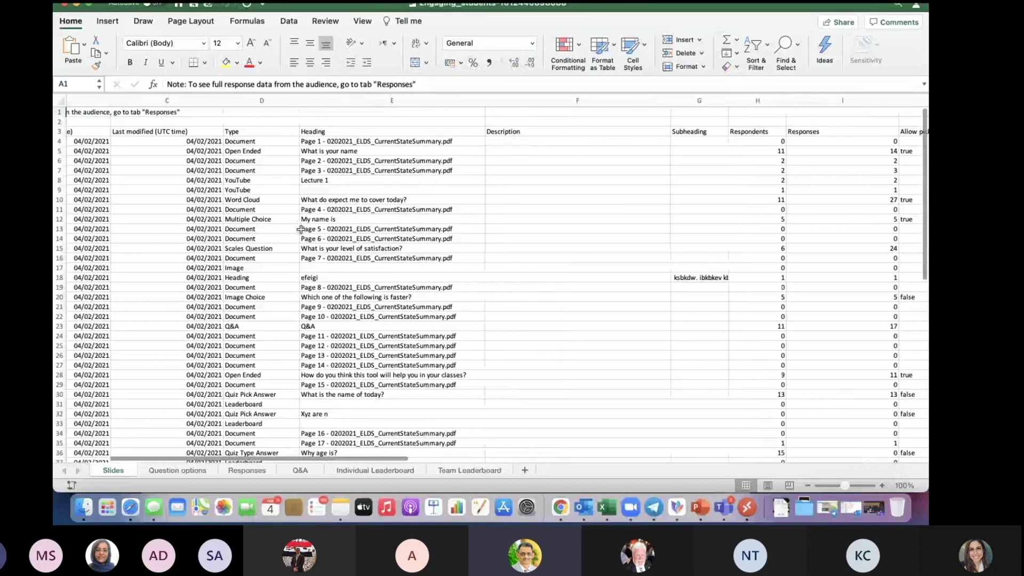
scroll(301, 229, left, 3)
scroll(302, 229, right, 1)
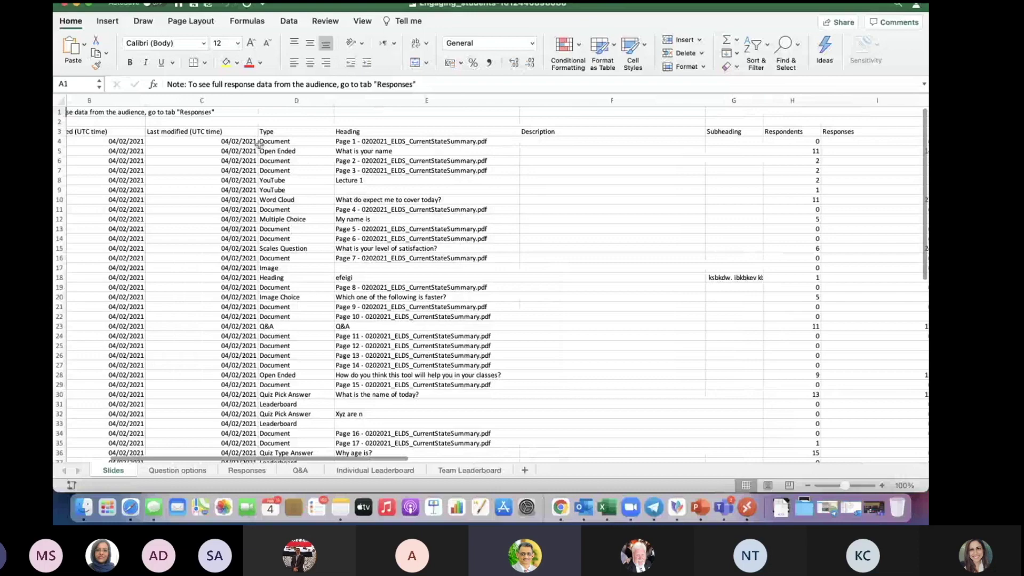
scroll(295, 183, right, 5)
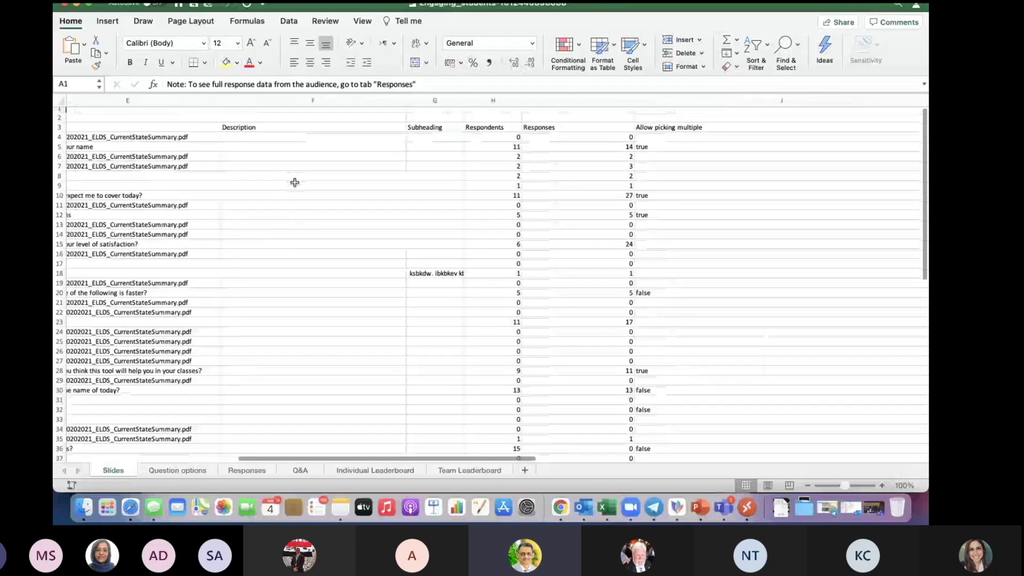
scroll(295, 182, right, 6)
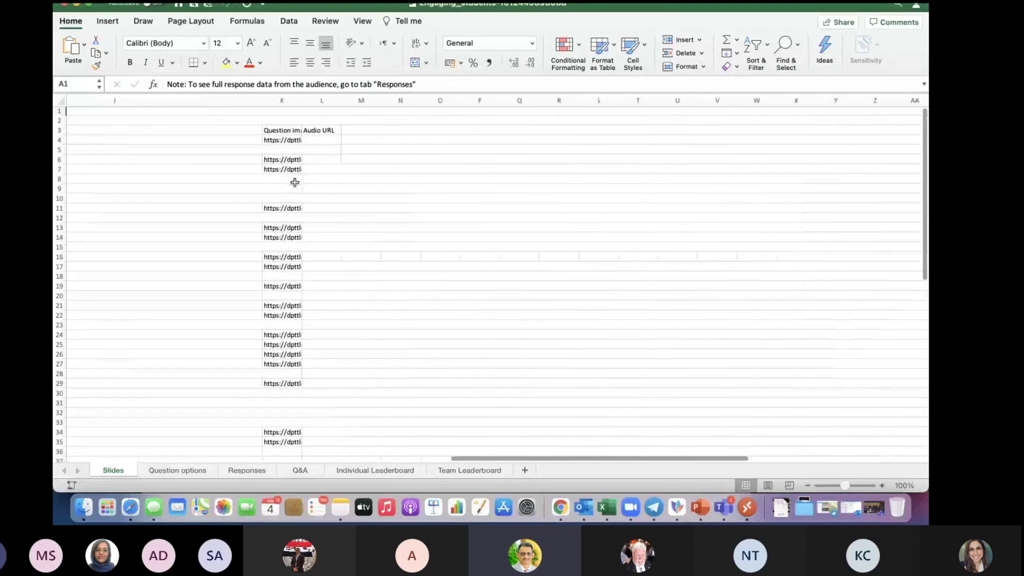
scroll(295, 182, left, 10)
scroll(294, 183, left, 3)
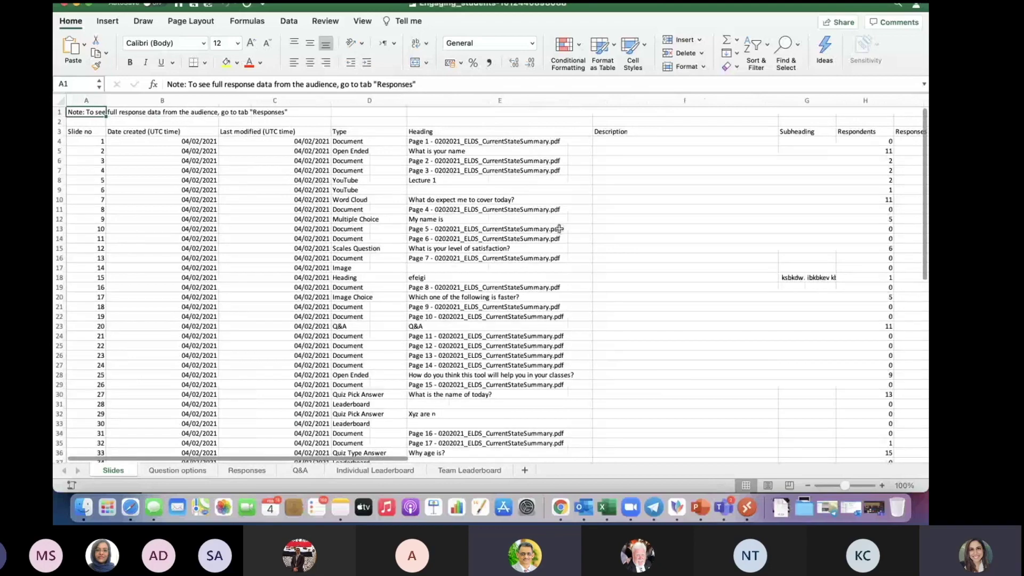
scroll(534, 232, down, 8)
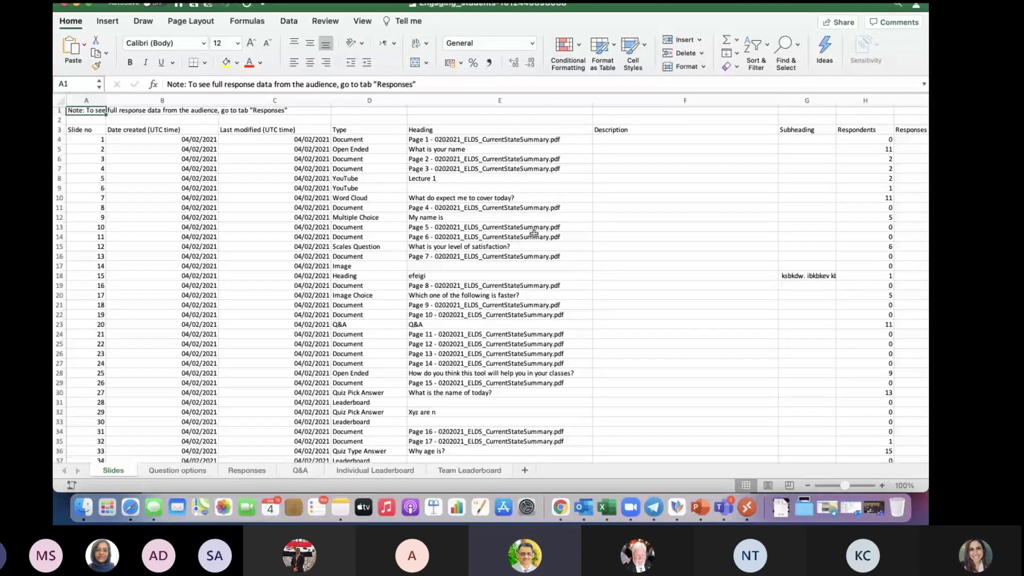
scroll(534, 233, down, 2)
scroll(533, 233, right, 12)
scroll(533, 233, up, 5)
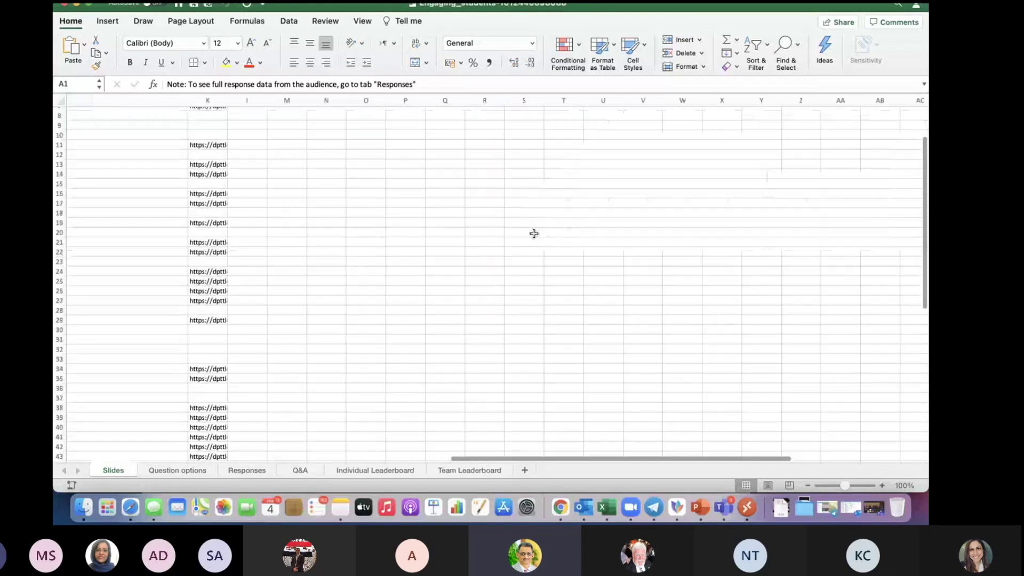
scroll(534, 233, up, 3)
scroll(533, 233, left, 12)
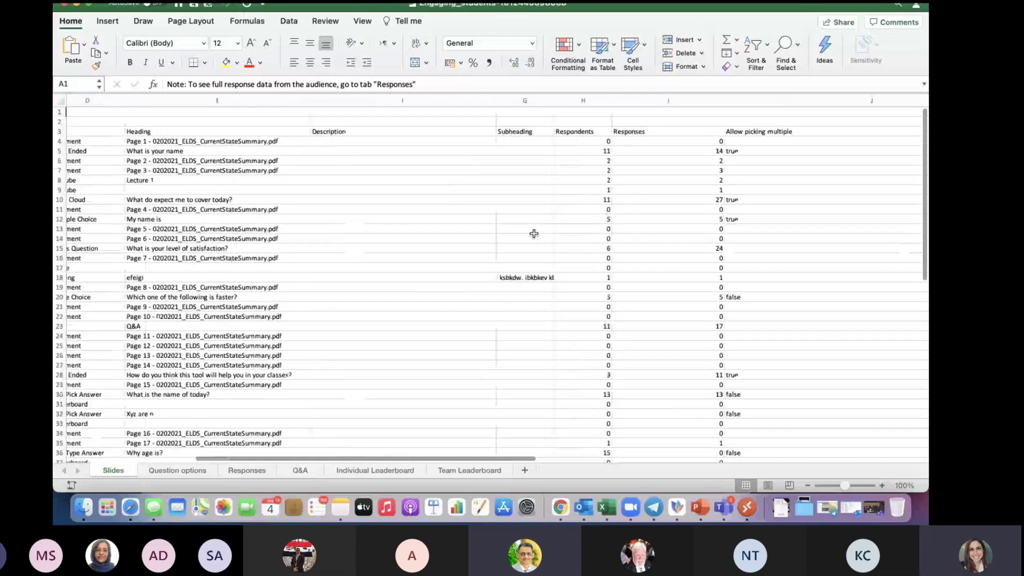
Finish reviewing the Slides sheet and examine the Question options sheet, including its options, correct answers, total picks and image URLs
scroll(191, 261, down, 10)
scroll(196, 282, up, 10)
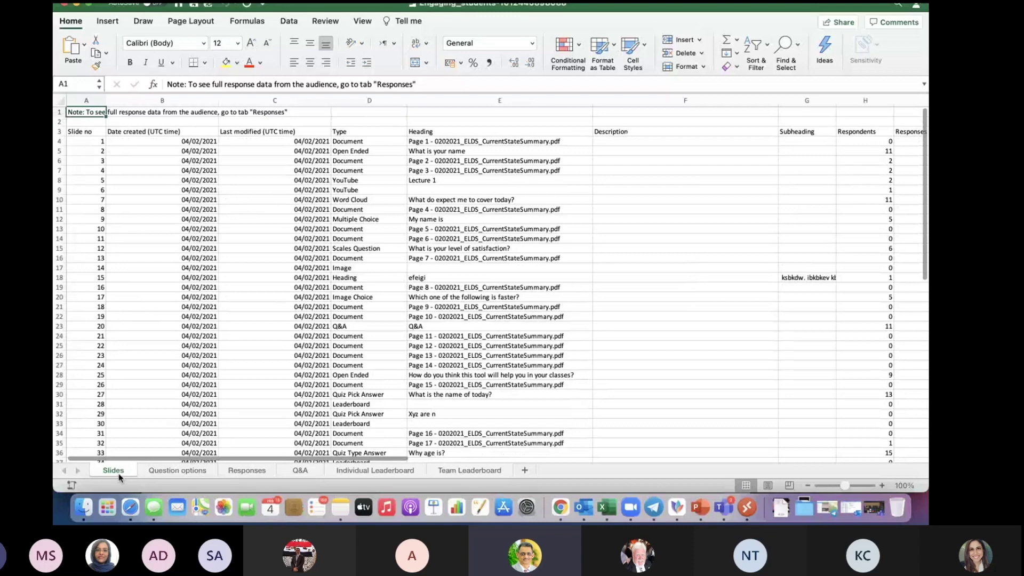
click(175, 470)
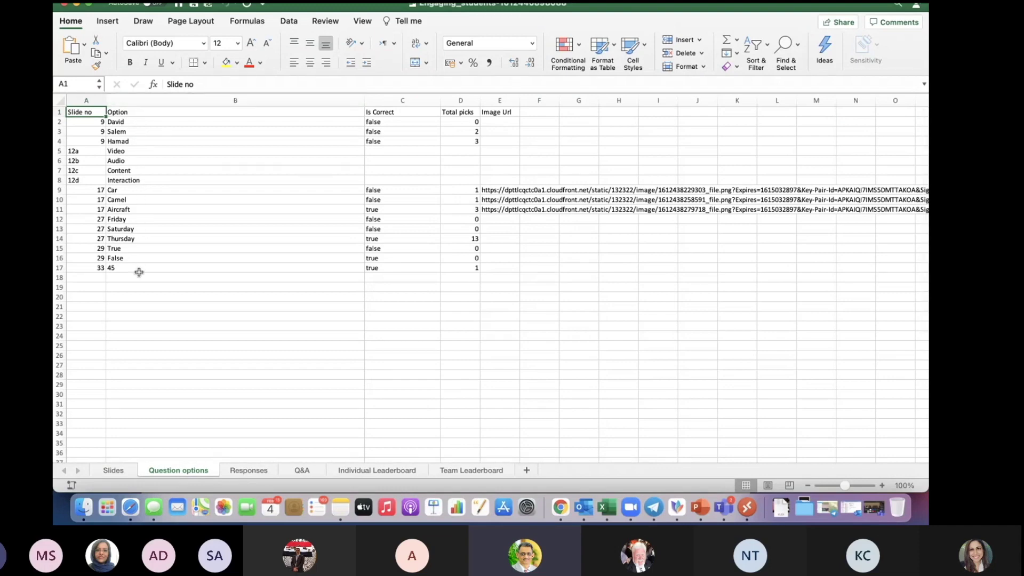
scroll(139, 272, right, 10)
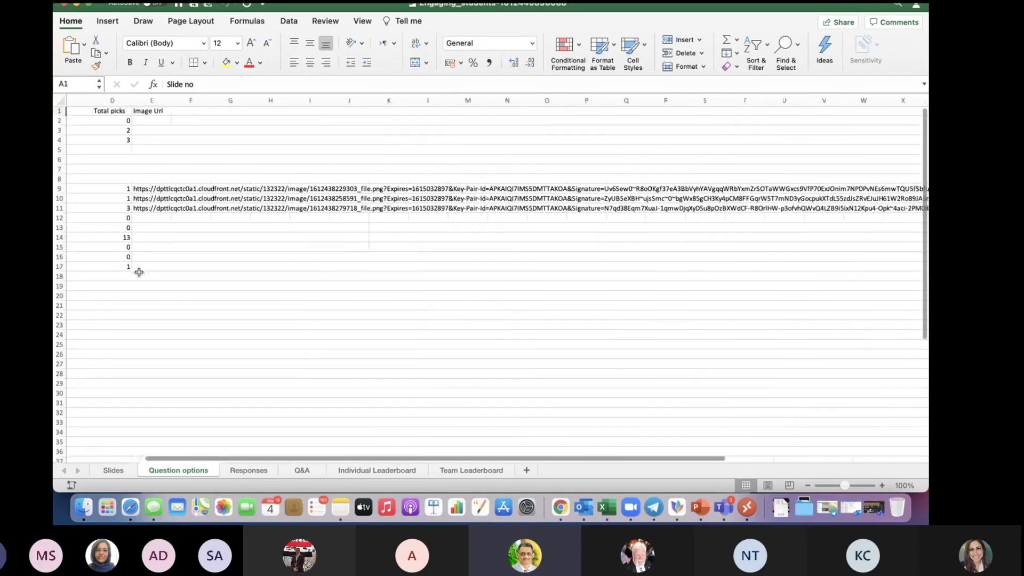
scroll(139, 272, right, 15)
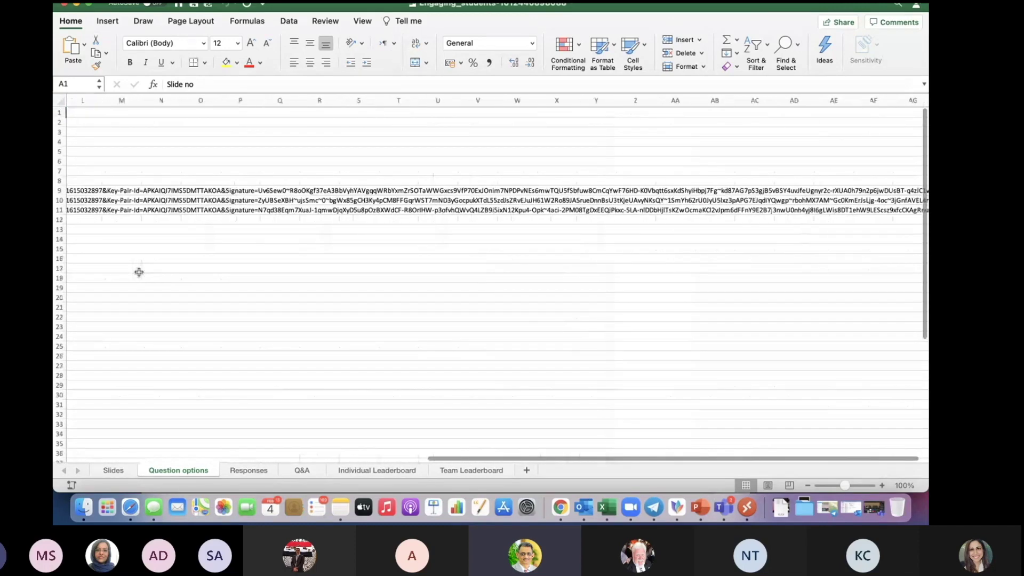
scroll(139, 272, left, 20)
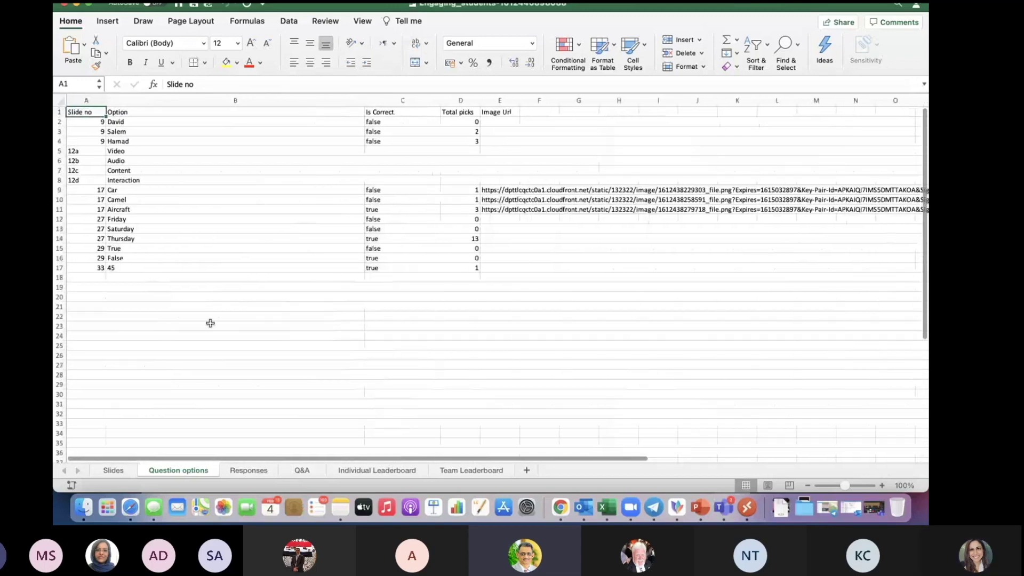
Review the Responses, Q&A, Individual Leaderboard and Team Leaderboard sheets of the exported workbook
click(249, 470)
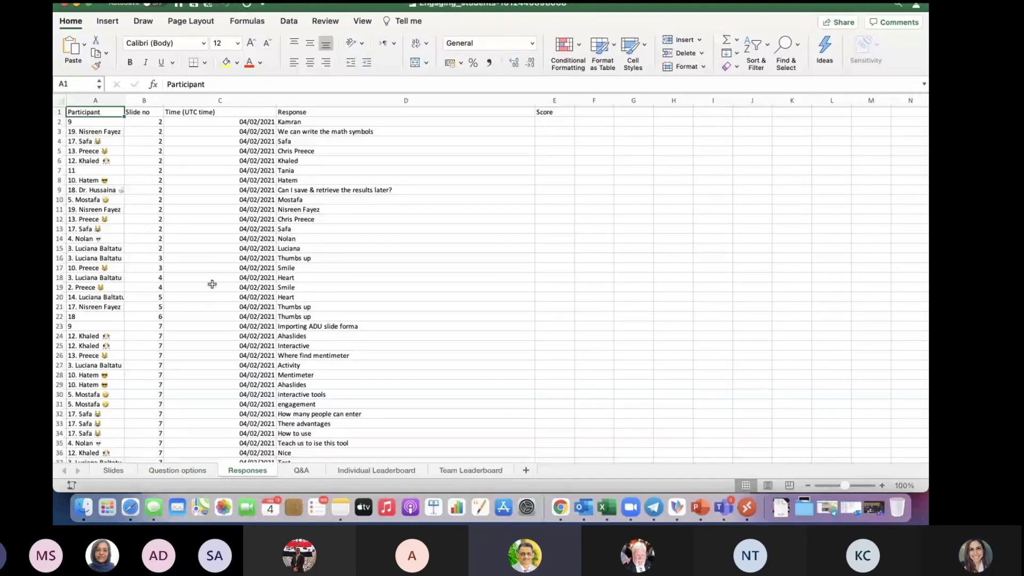
click(296, 471)
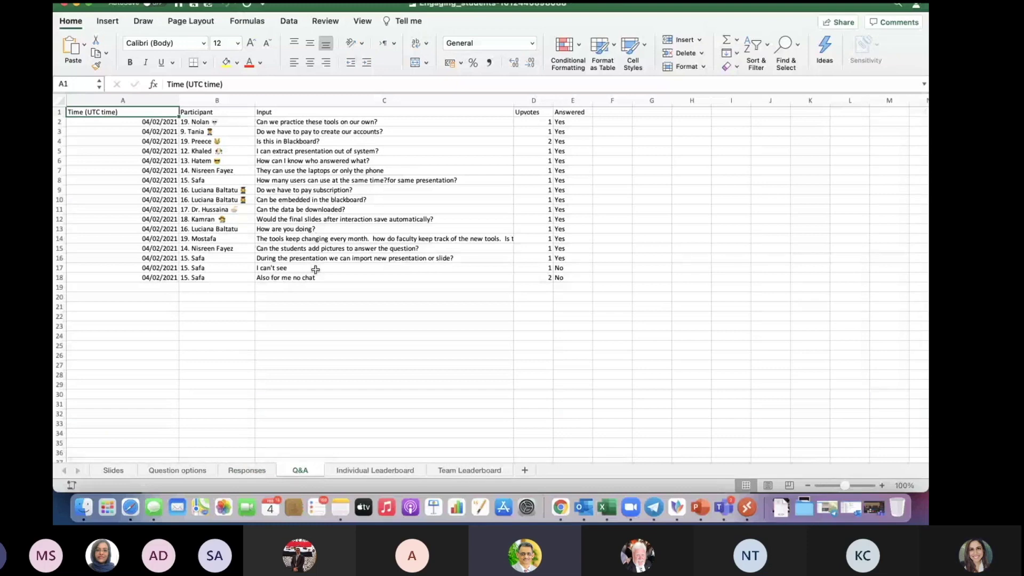
click(358, 472)
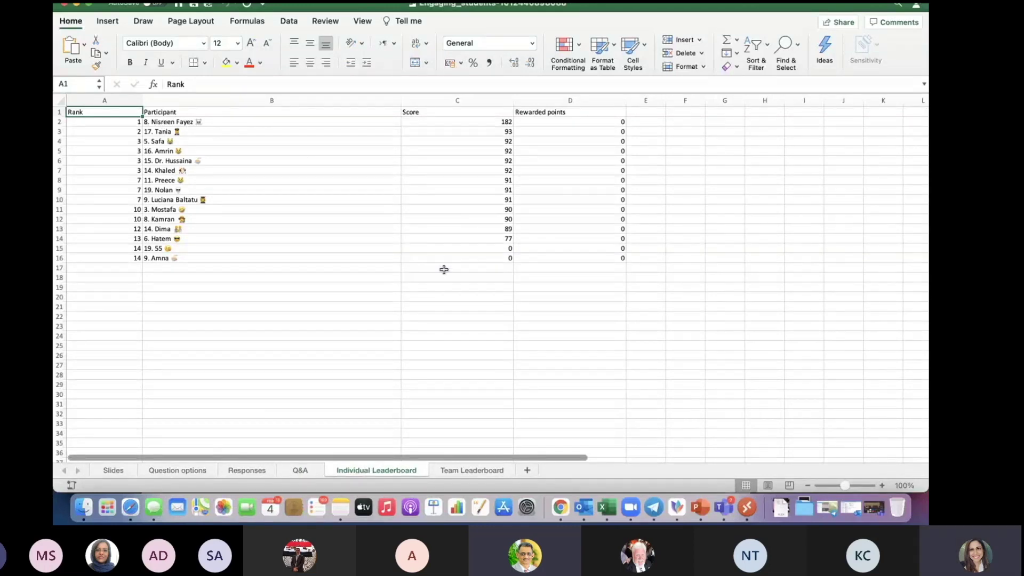
click(472, 473)
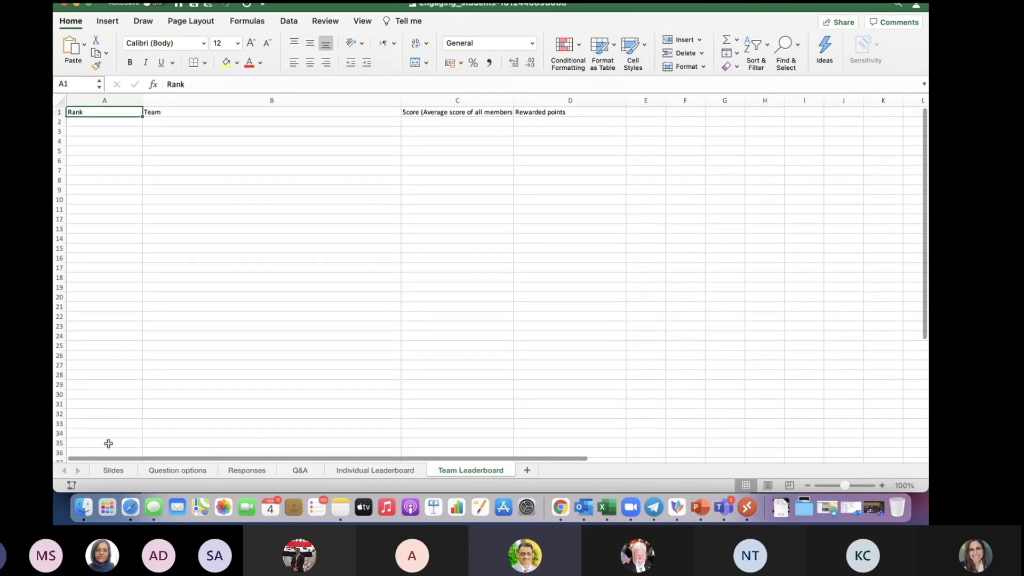
click(112, 472)
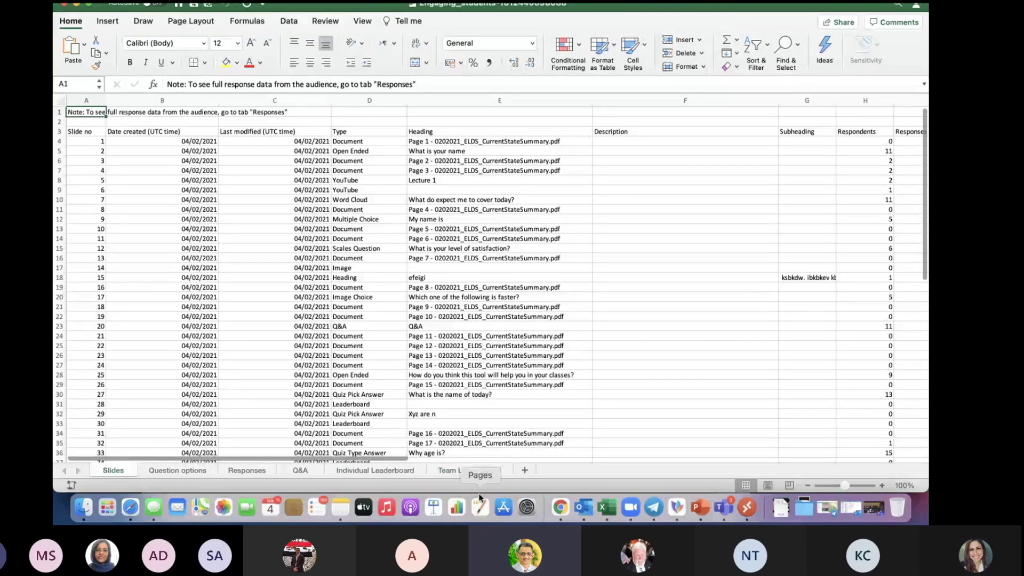
click(471, 471)
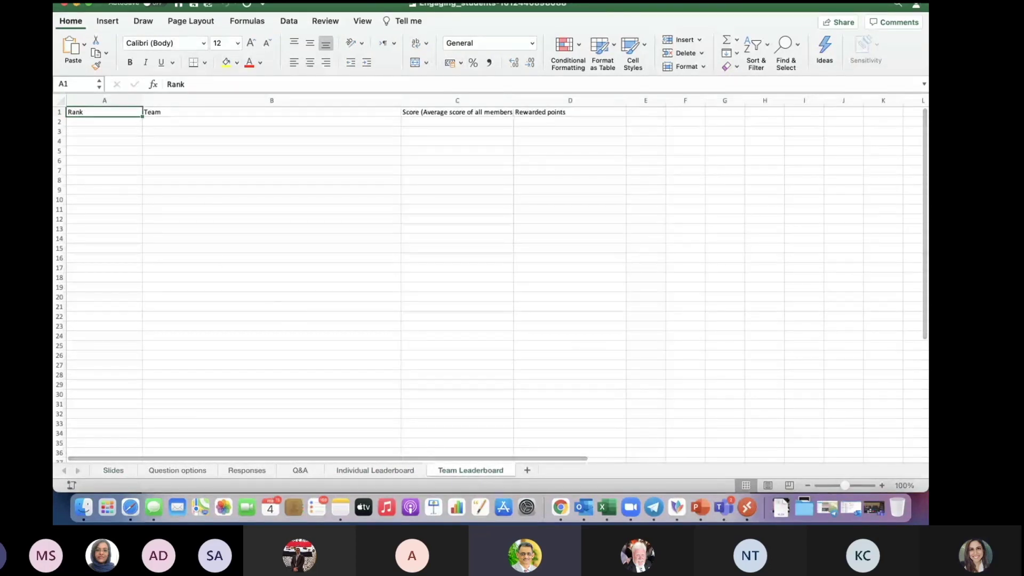
Close the workbook, return to the AhaSlides results in the browser, and download and open the PDF export of the slides
click(65, 4)
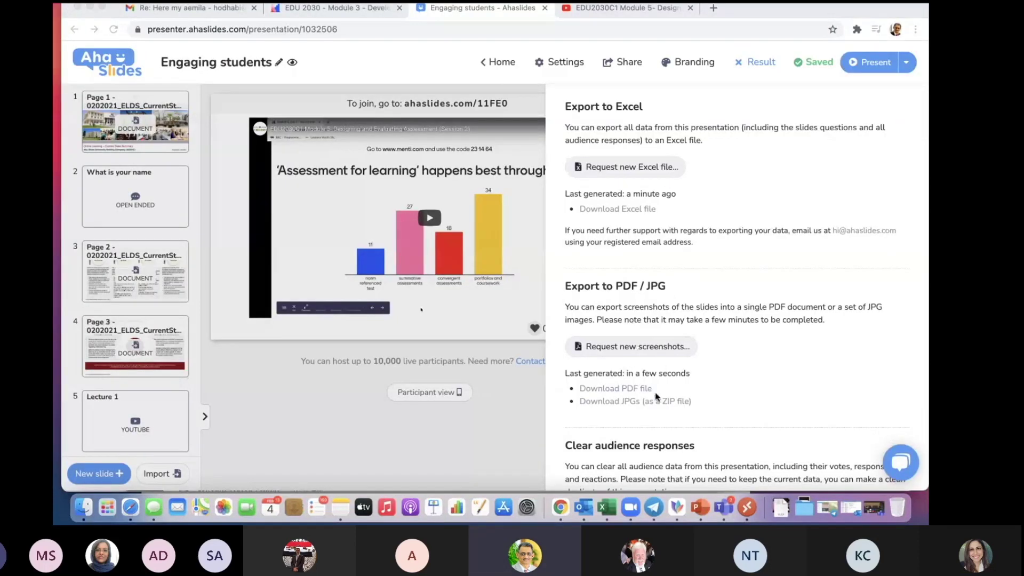
click(626, 390)
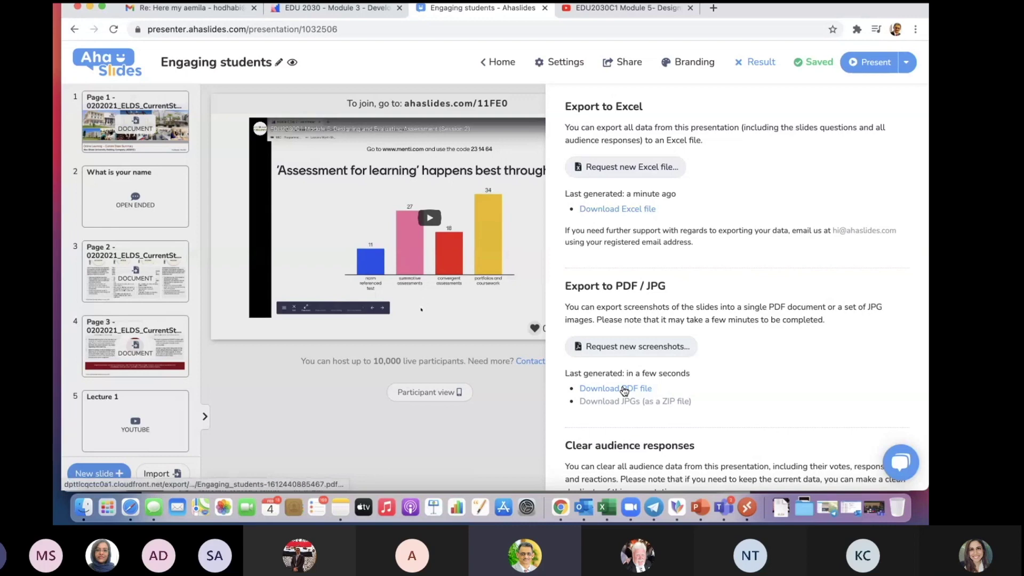
click(623, 390)
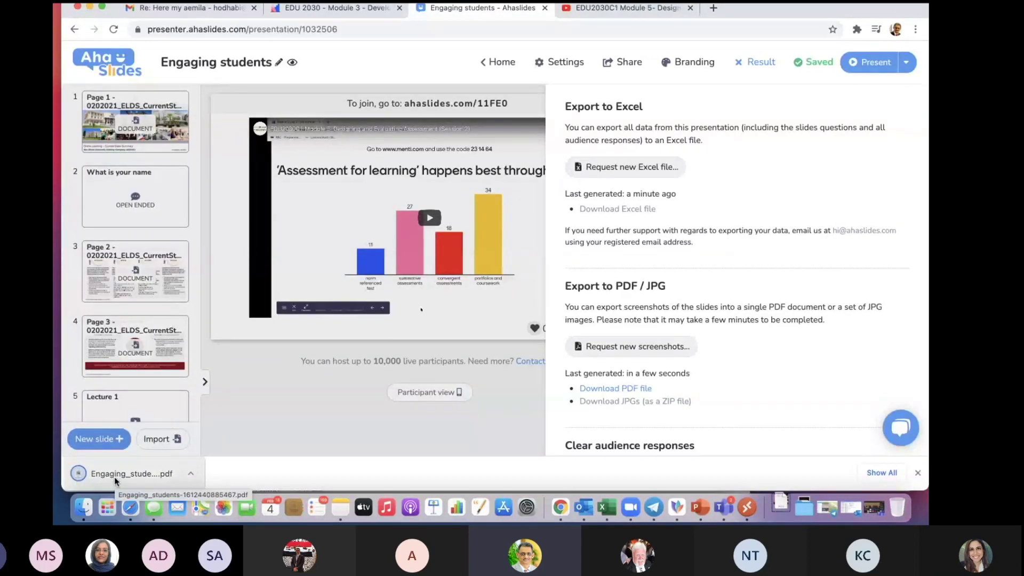
click(114, 476)
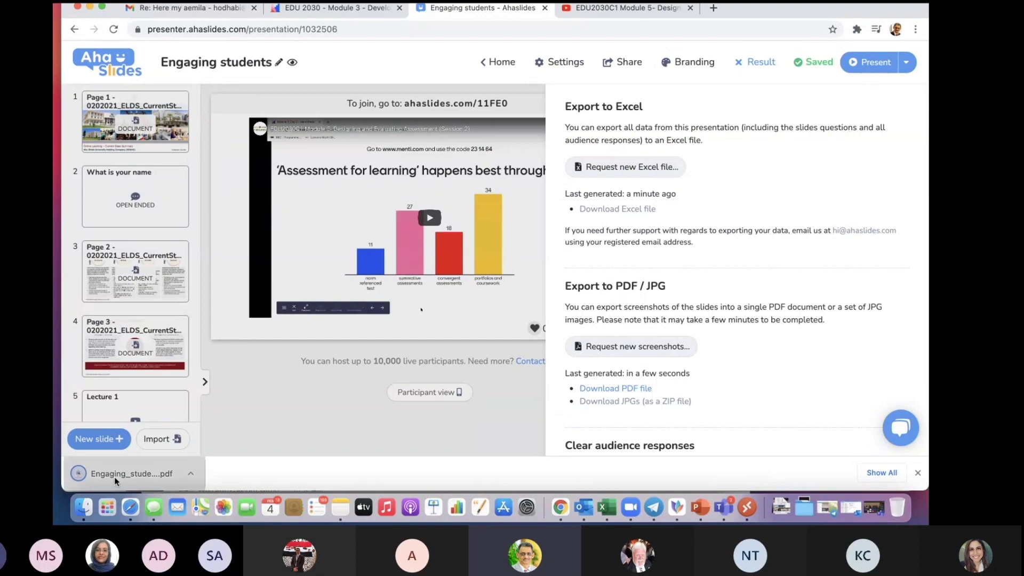
Look through the first twelve pages of the exported PDF, examining the open-ended, video, word cloud, multiple-choice and satisfaction scale slides
scroll(549, 302, down, 10)
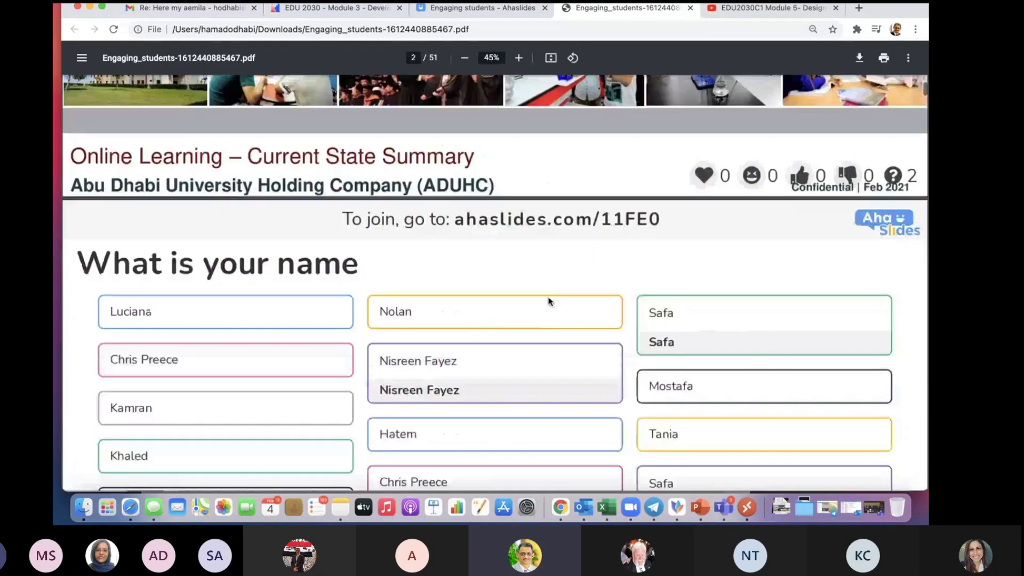
scroll(549, 302, down, 3)
scroll(549, 302, up, 10)
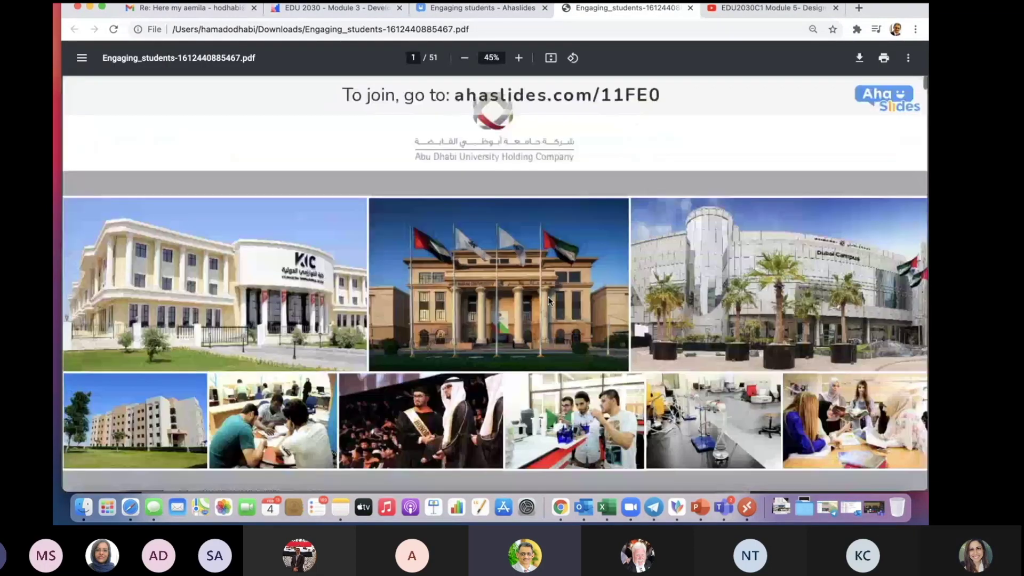
scroll(549, 302, down, 10)
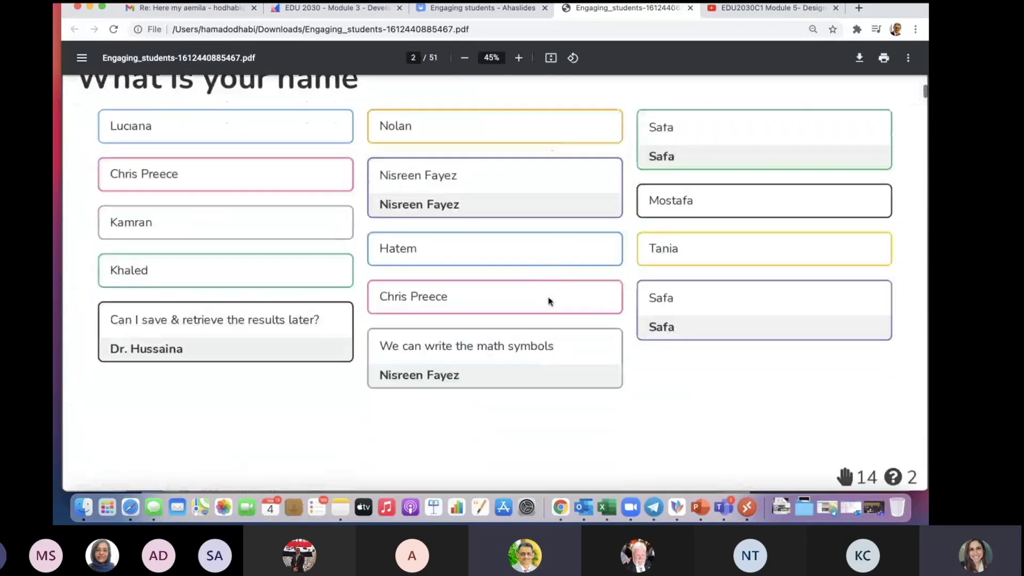
scroll(579, 359, down, 15)
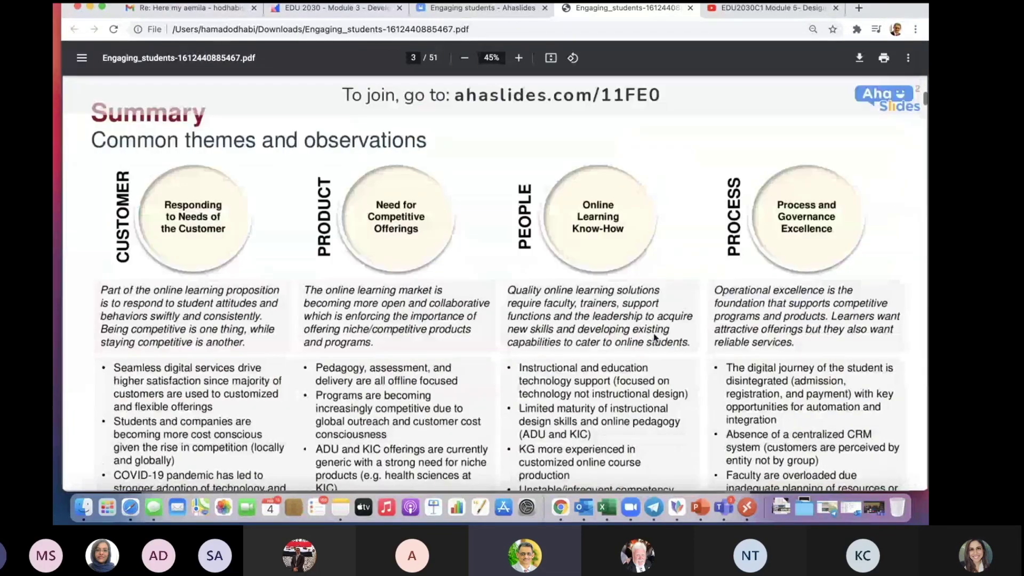
scroll(655, 339, down, 10)
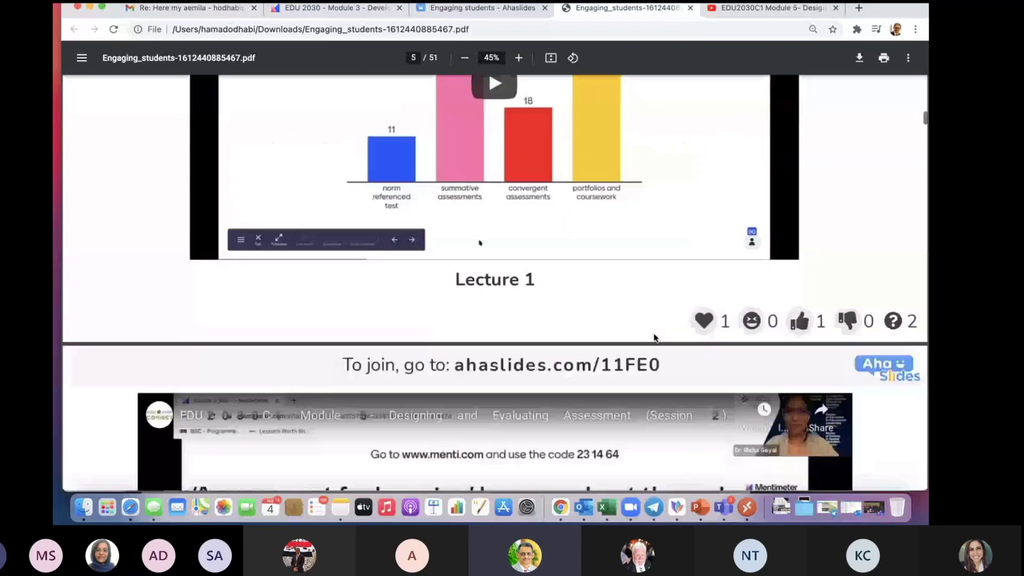
scroll(655, 339, up, 4)
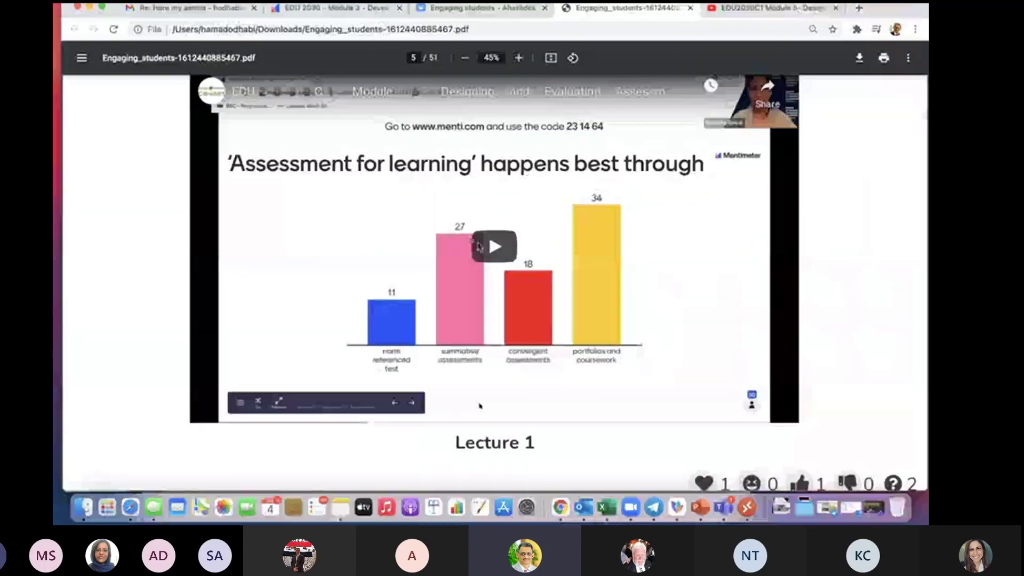
scroll(483, 251, down, 4)
scroll(482, 251, up, 3)
scroll(482, 251, down, 12)
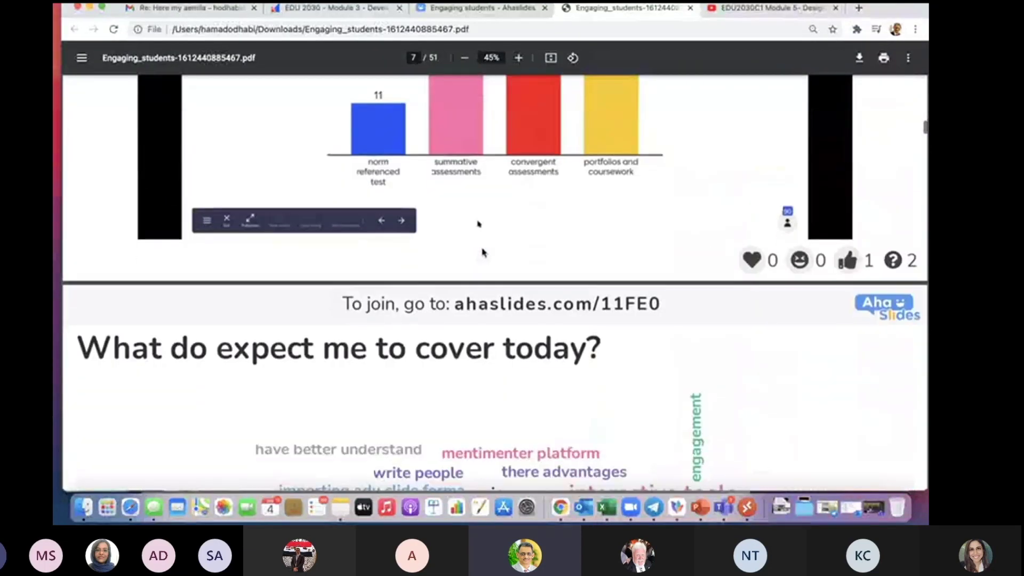
scroll(483, 250, down, 12)
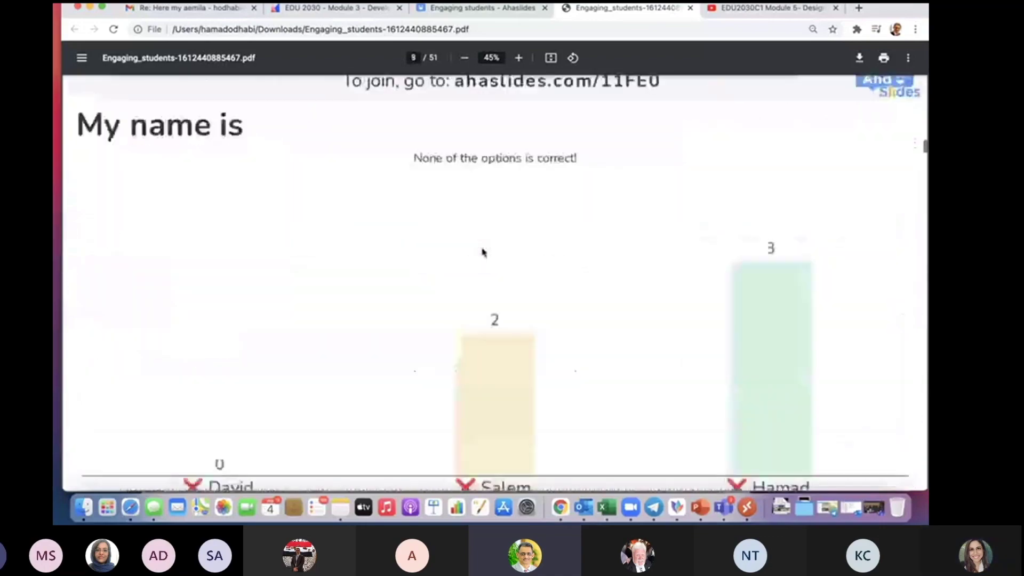
scroll(482, 252, down, 18)
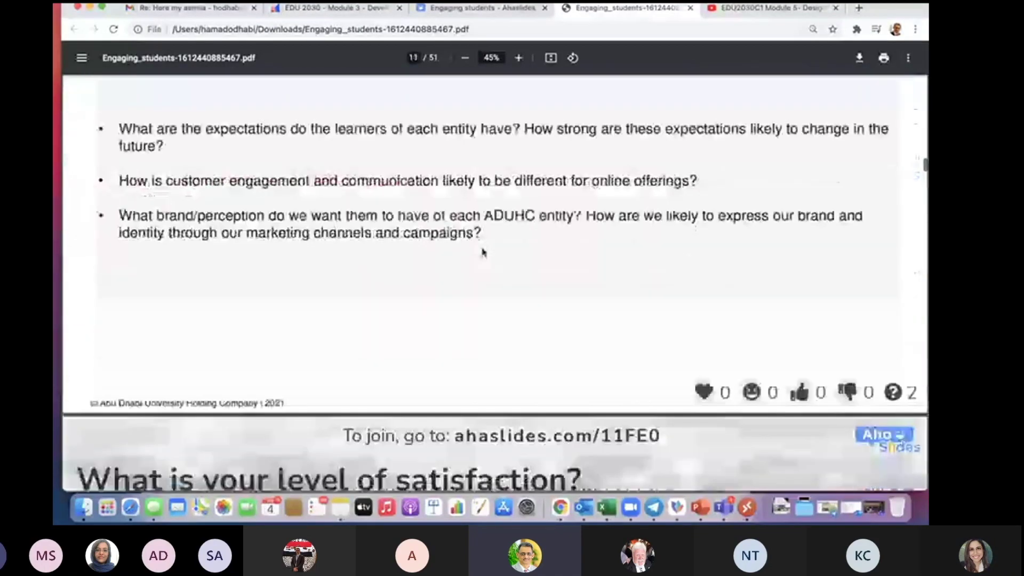
scroll(483, 249, down, 5)
scroll(482, 247, up, 3)
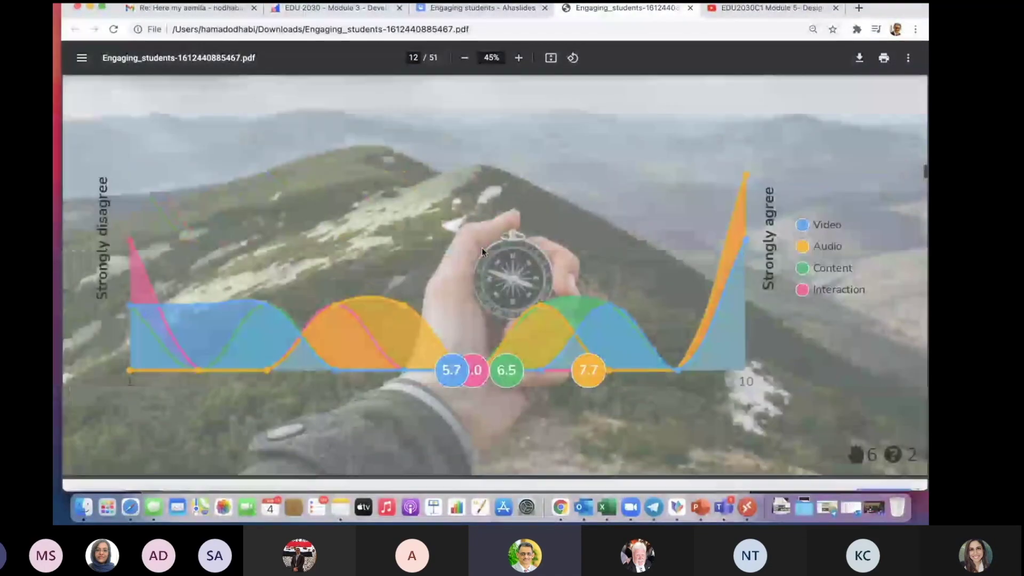
Look through the exported PDF from page 12 to page 30, examining the document, question, leaderboard and quiz pages
scroll(482, 247, down, 15)
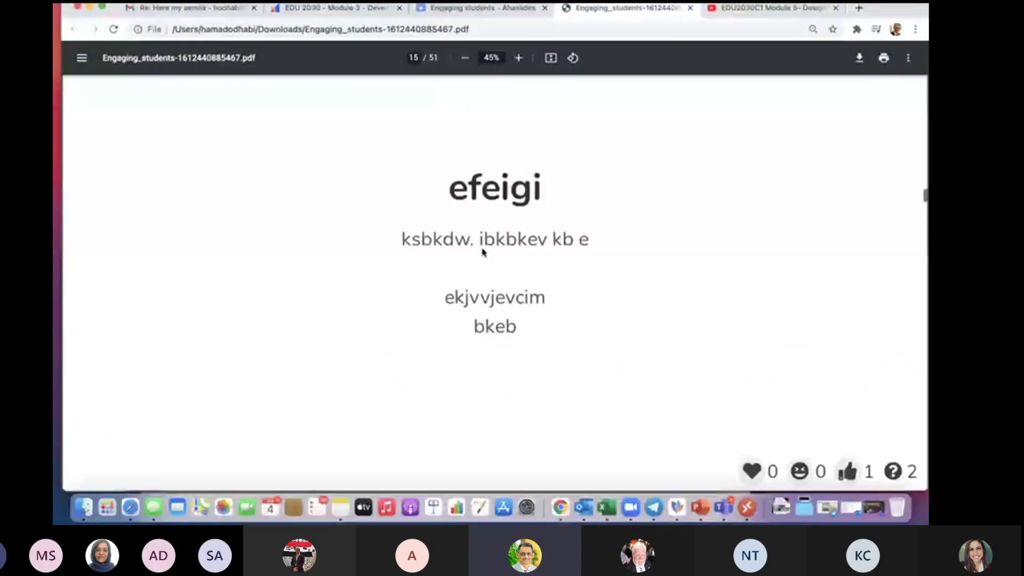
scroll(483, 251, down, 20)
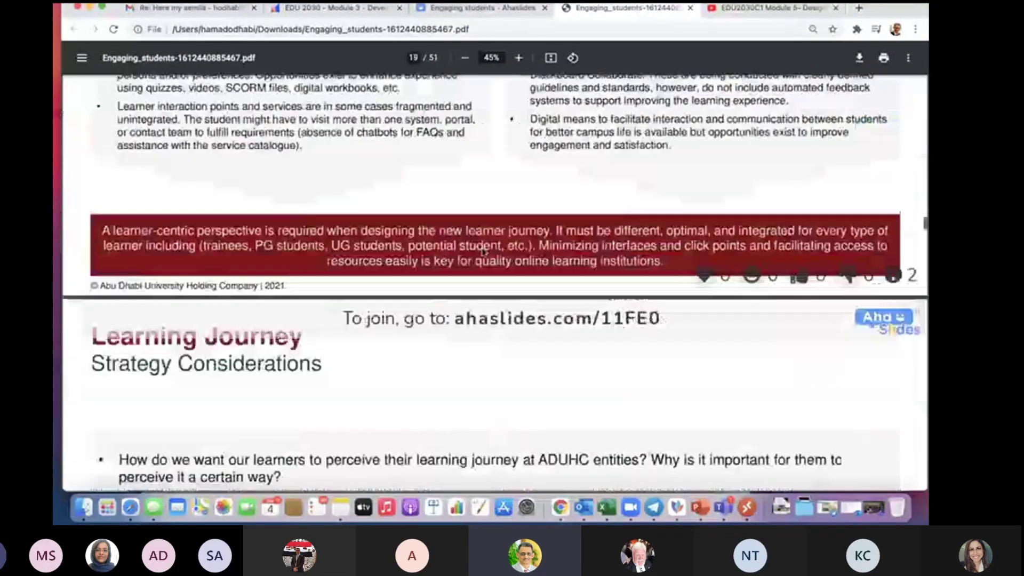
scroll(482, 252, down, 20)
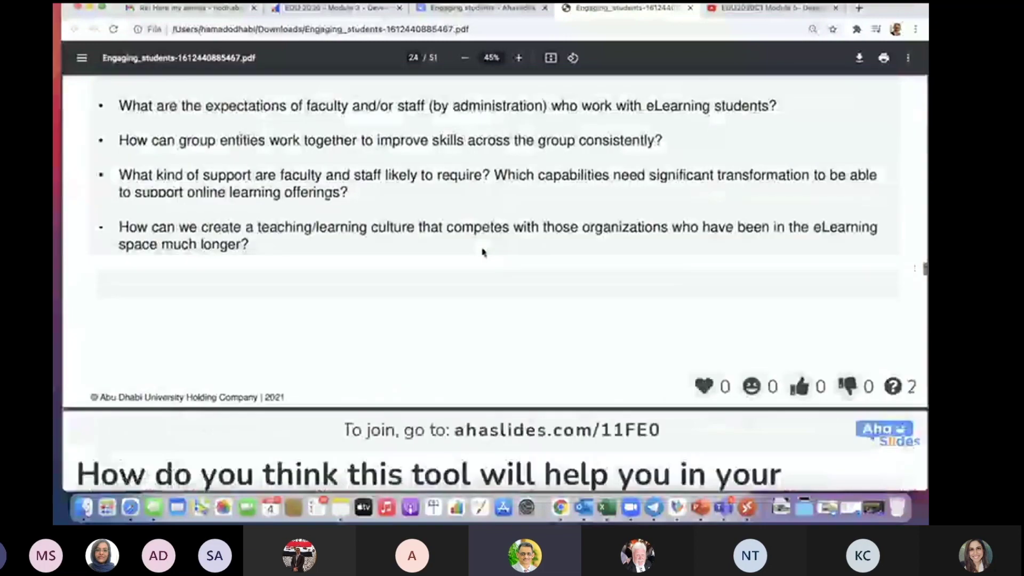
scroll(482, 252, down, 20)
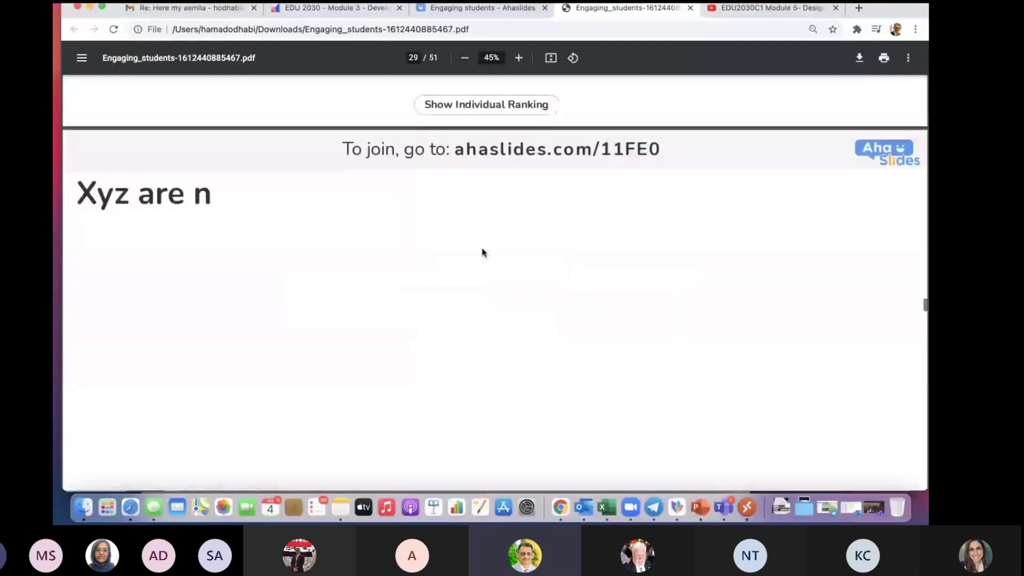
scroll(483, 251, down, 5)
scroll(482, 252, up, 6)
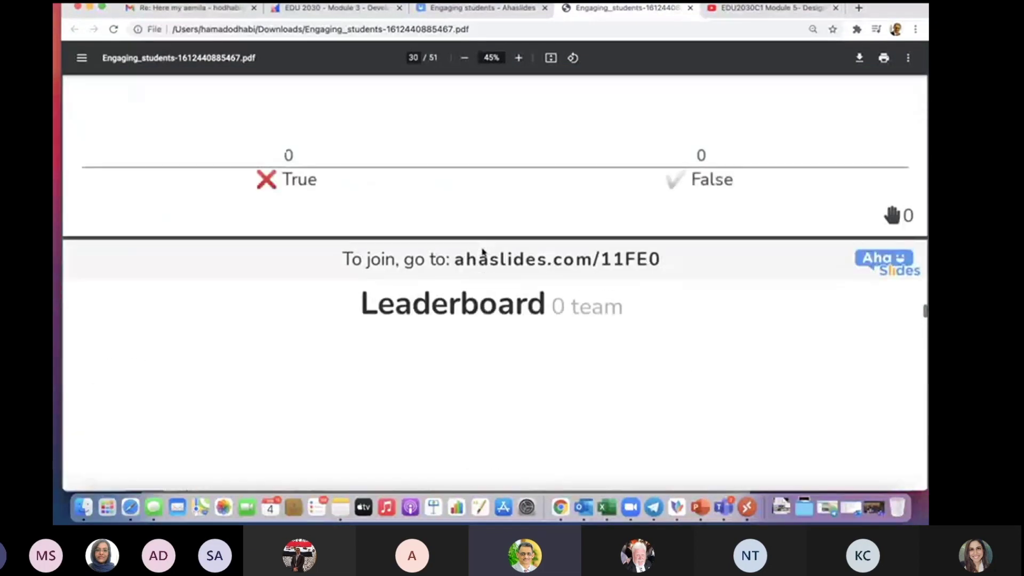
Look through the exported PDF from page 30 to page 44, examining the leaderboard, typed-answer quiz, strategy and OECD scenario pages
scroll(483, 251, down, 10)
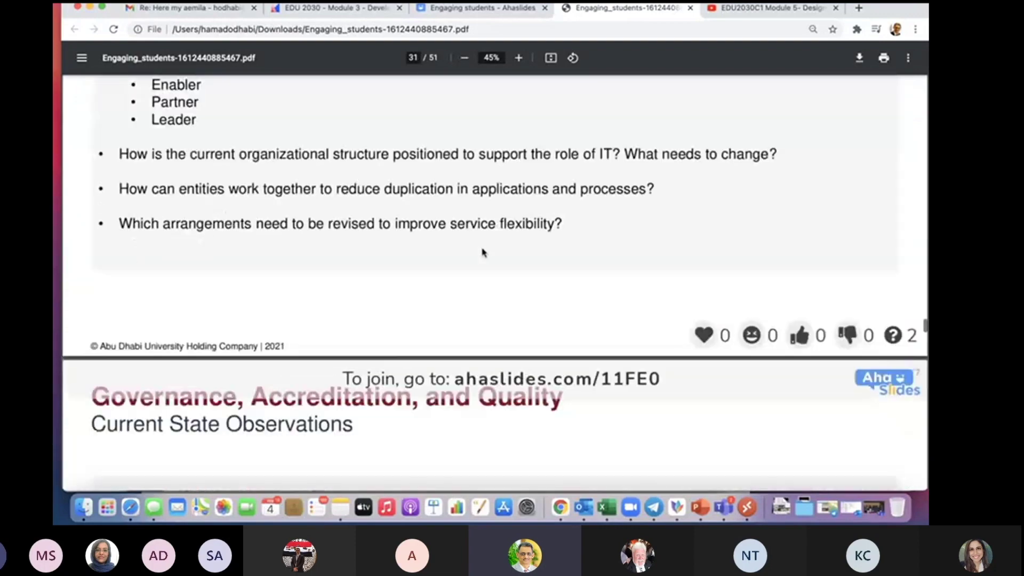
scroll(482, 252, down, 10)
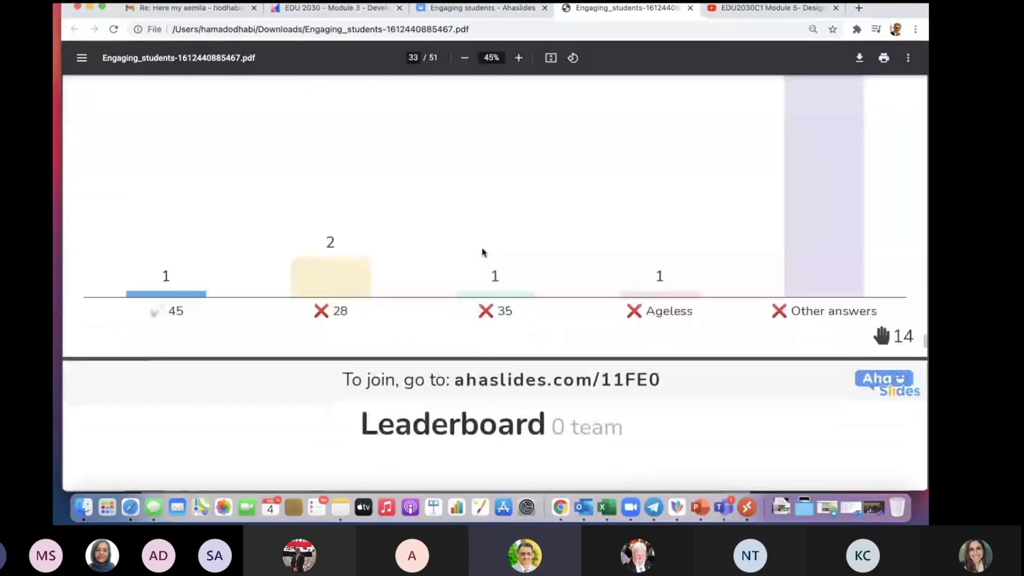
scroll(482, 252, up, 3)
scroll(482, 252, down, 20)
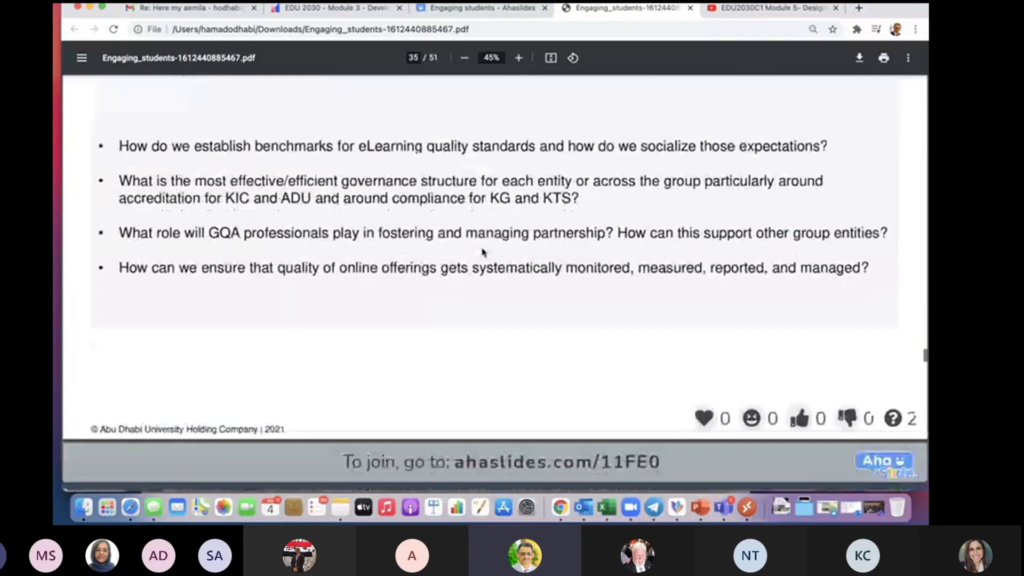
scroll(483, 252, down, 20)
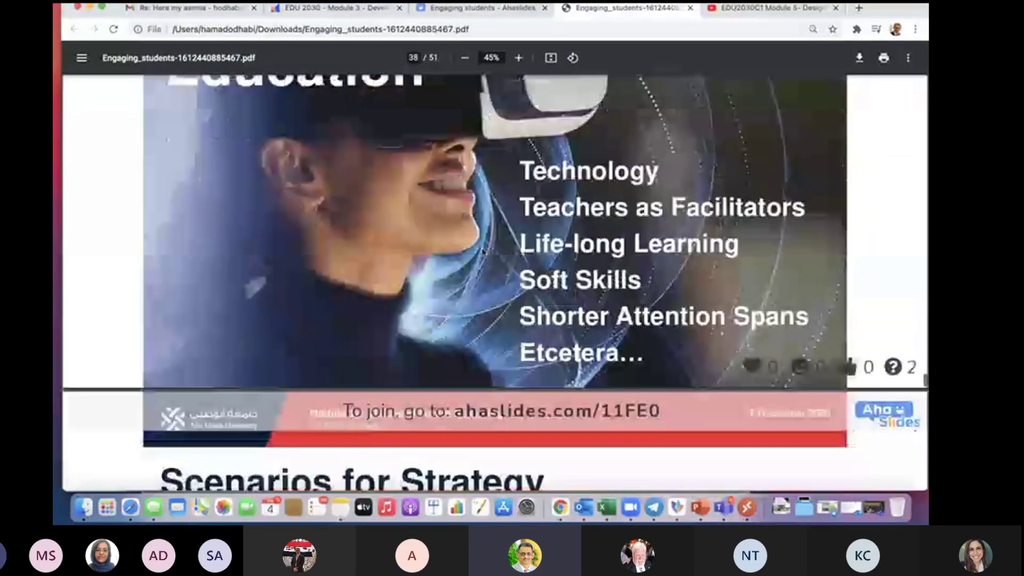
scroll(482, 252, down, 20)
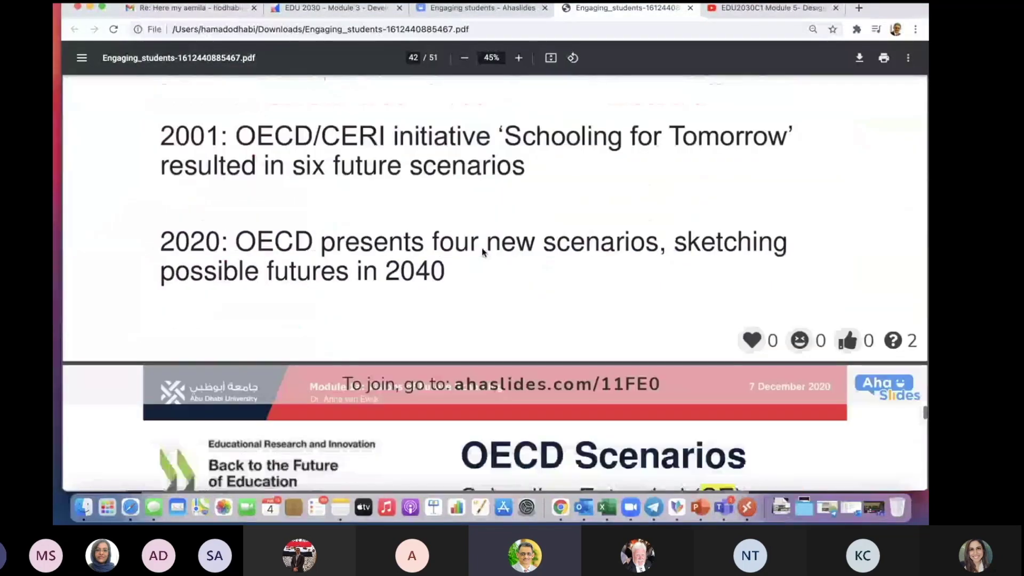
scroll(481, 247, down, 5)
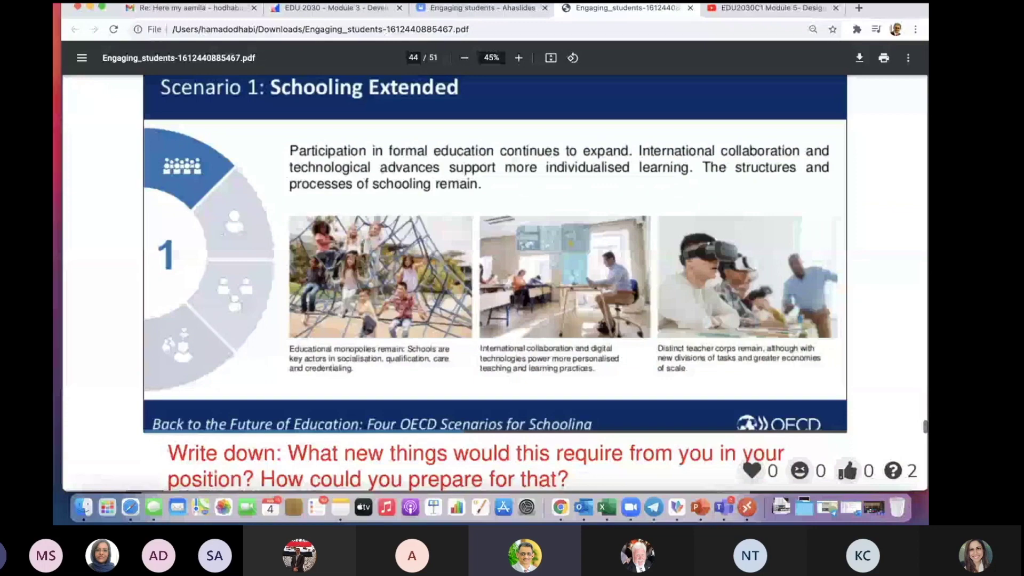
Return to the AhaSlides presentation, examine the PDF/JPG export and clear audience responses options, and close the results
click(471, 12)
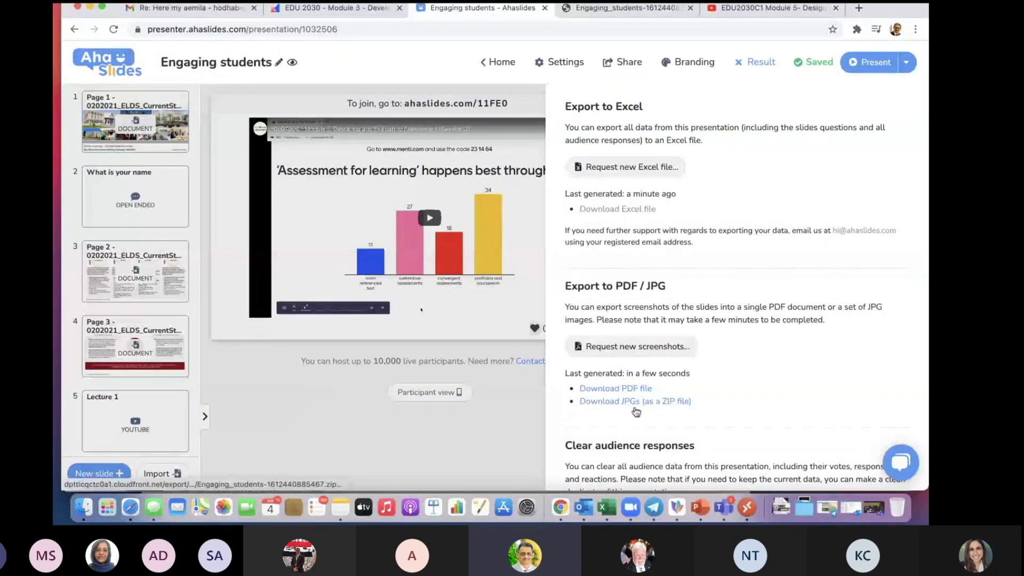
scroll(640, 415, down, 3)
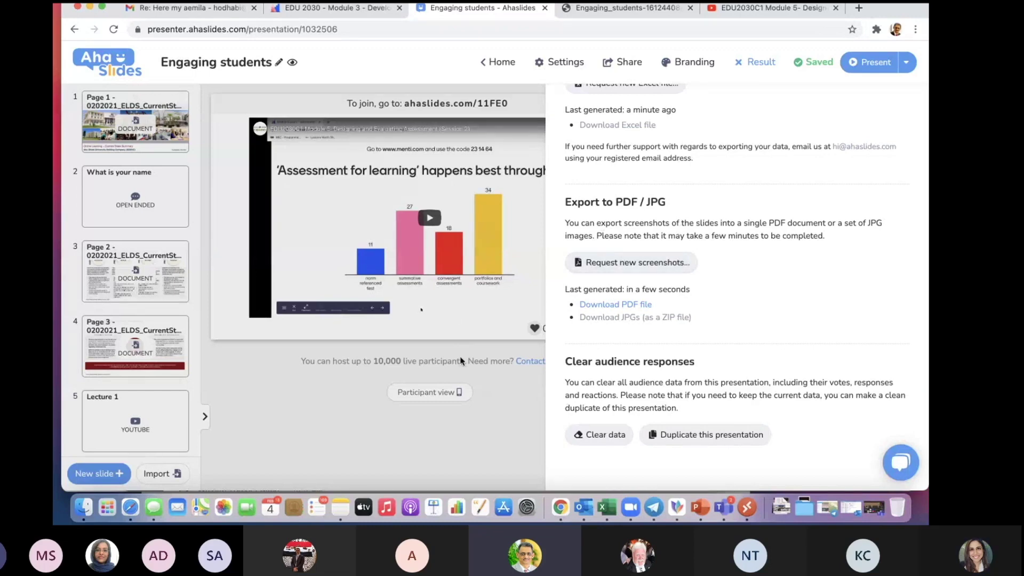
click(506, 429)
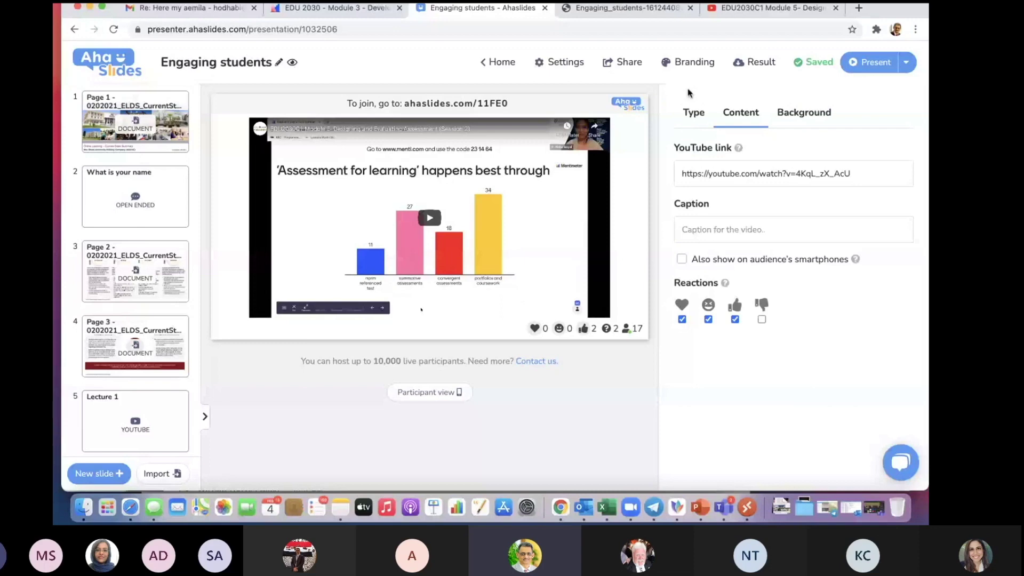
click(277, 66)
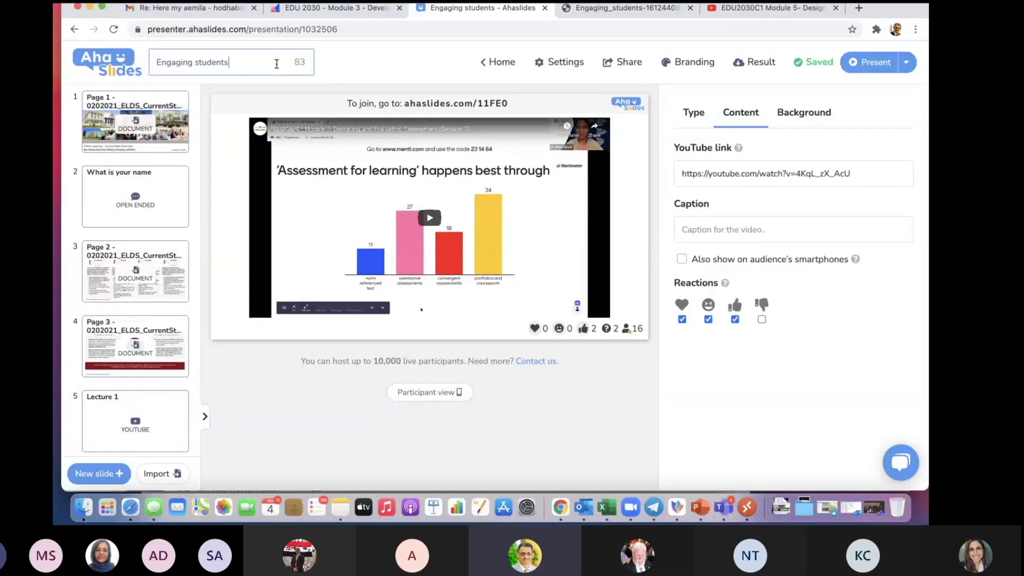
click(522, 412)
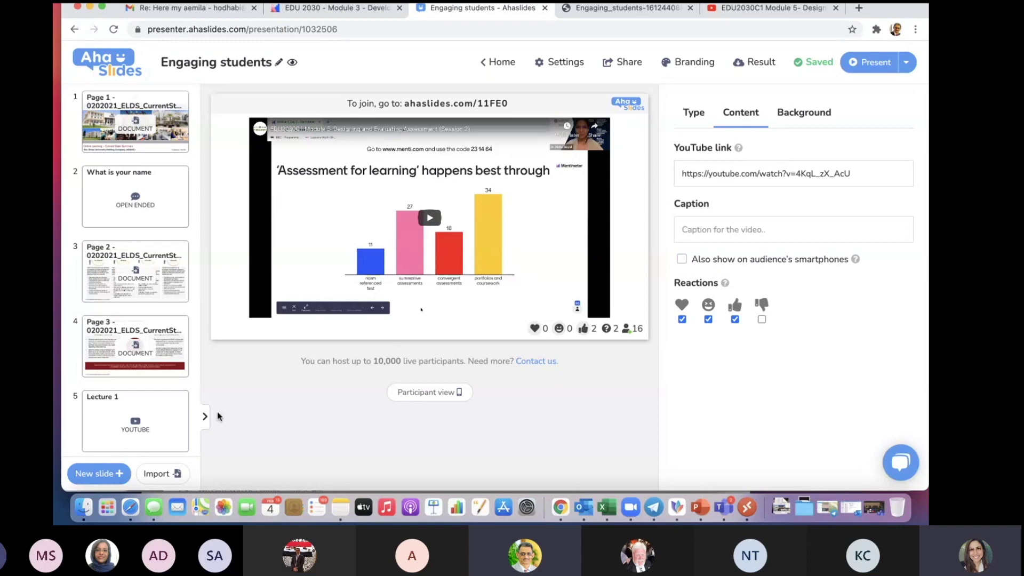
Go to the presentations list and create a new folder named CIS403
click(110, 61)
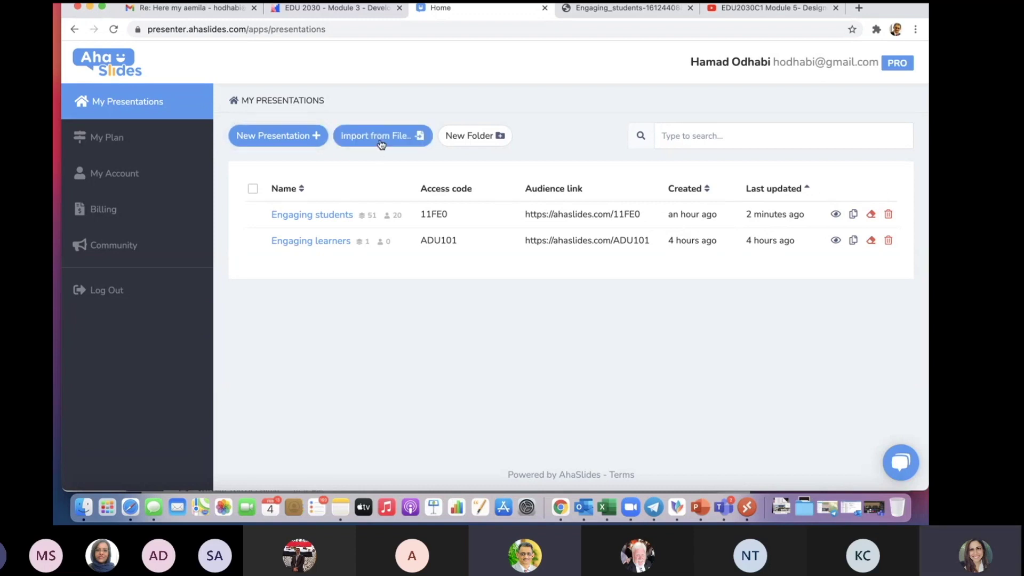
click(470, 136)
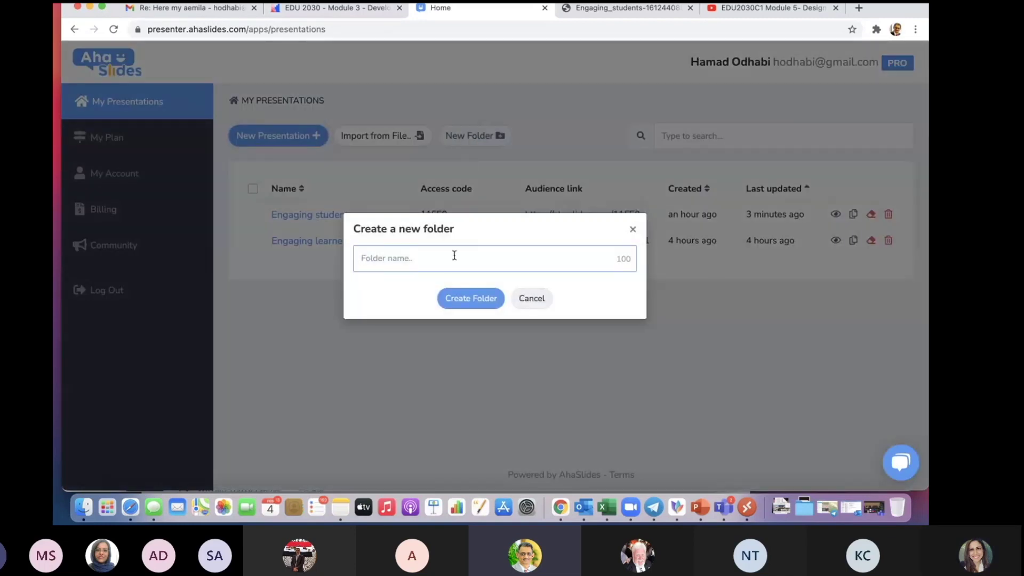
text(CIS403)
click(469, 305)
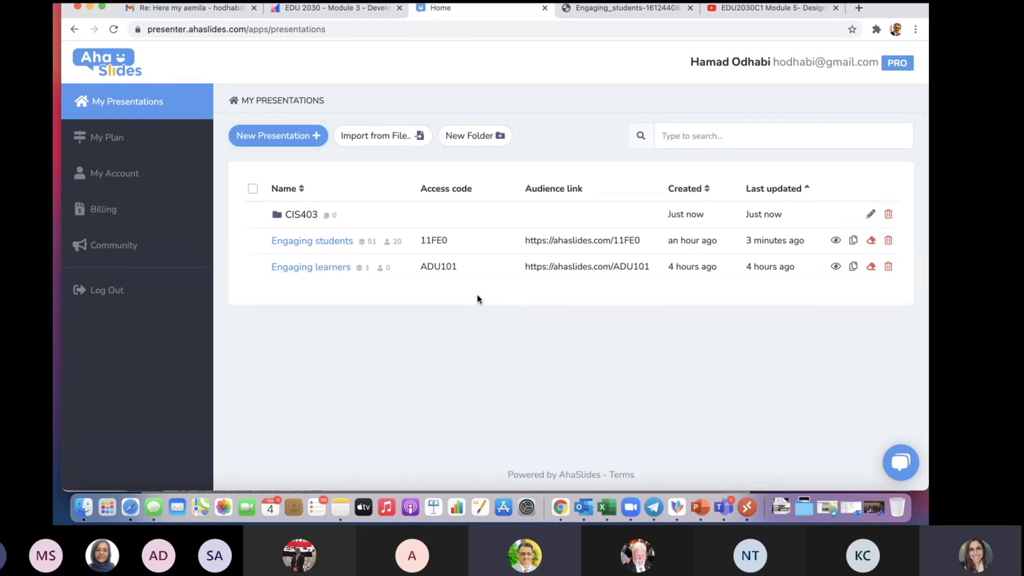
Open the Community page and read the latest AhaSlides post about players seeing their leaderboard position on their phones
click(112, 244)
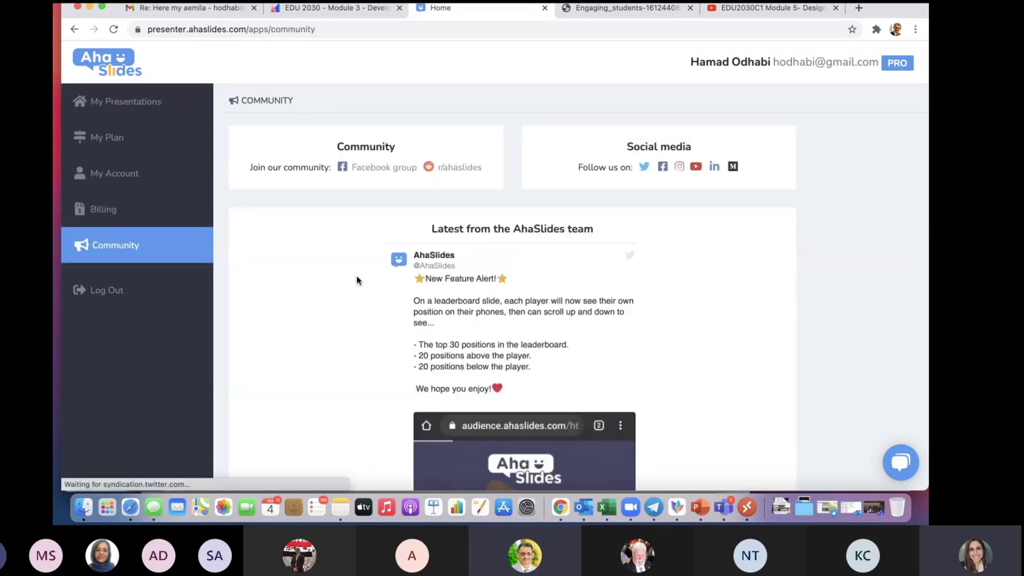
scroll(628, 370, down, 10)
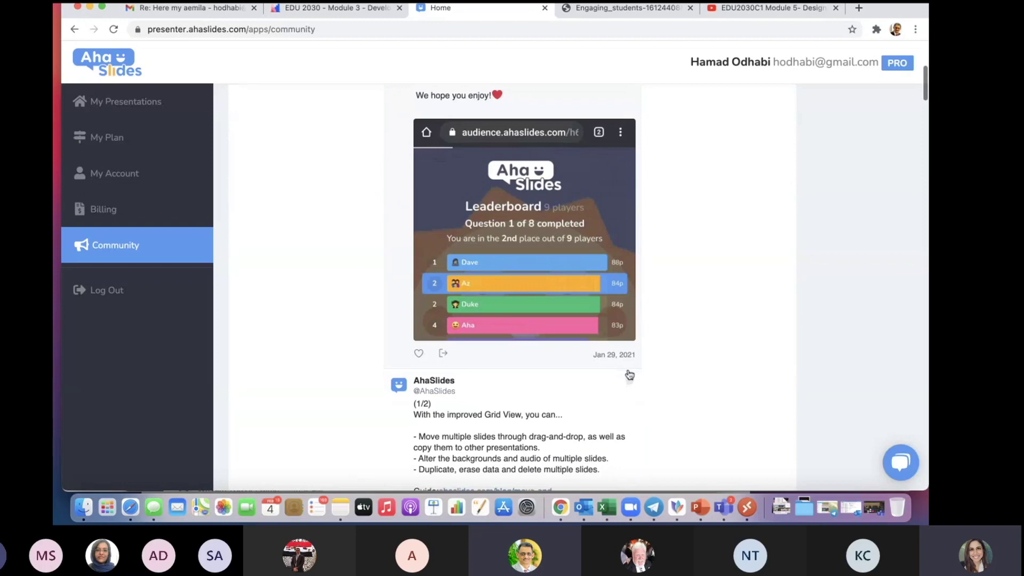
scroll(629, 375, down, 1)
scroll(503, 270, up, 5)
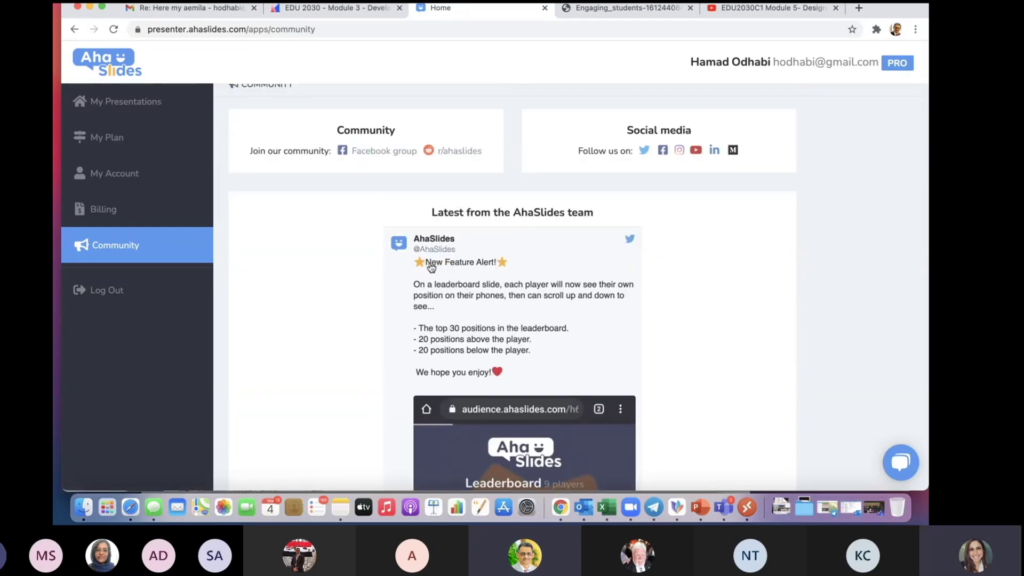
scroll(472, 282, down, 2)
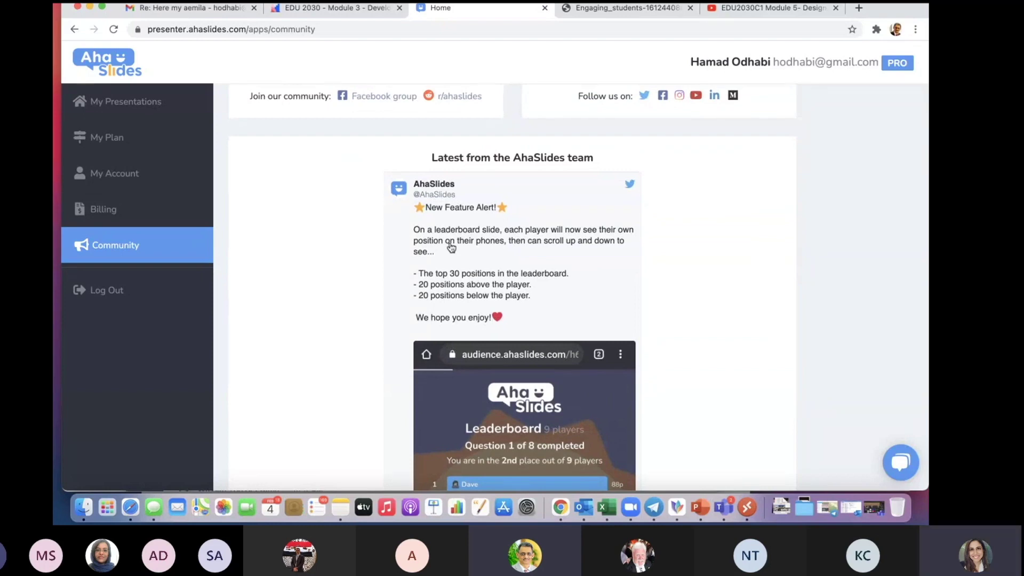
scroll(507, 262, down, 4)
scroll(507, 263, down, 1)
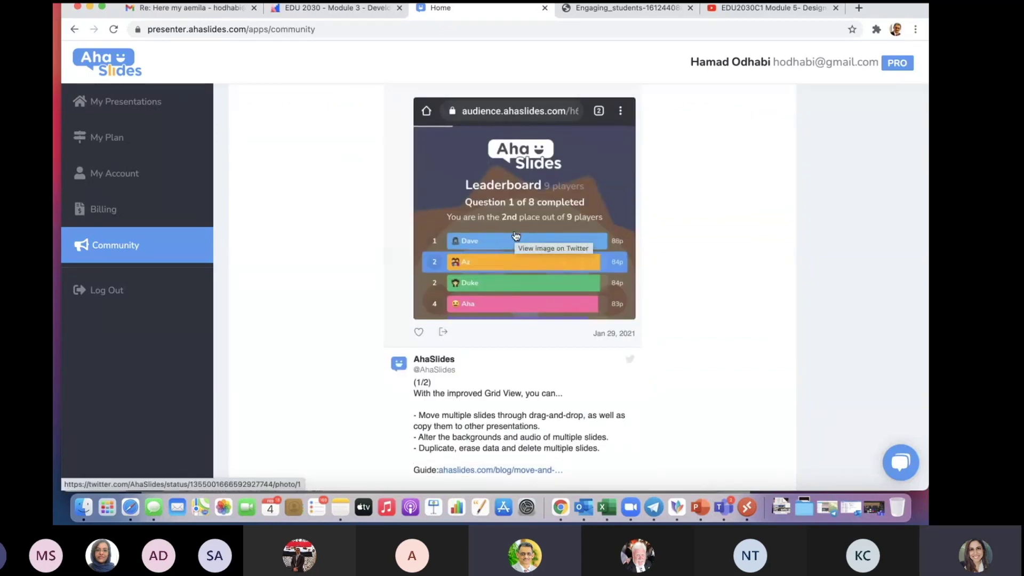
Look through the older AhaSlides community posts about Grid View, Christmas quizzes and other feature updates, and return to the page start
scroll(516, 236, down, 4)
scroll(515, 236, down, 4)
scroll(516, 236, down, 12)
scroll(516, 236, down, 12)
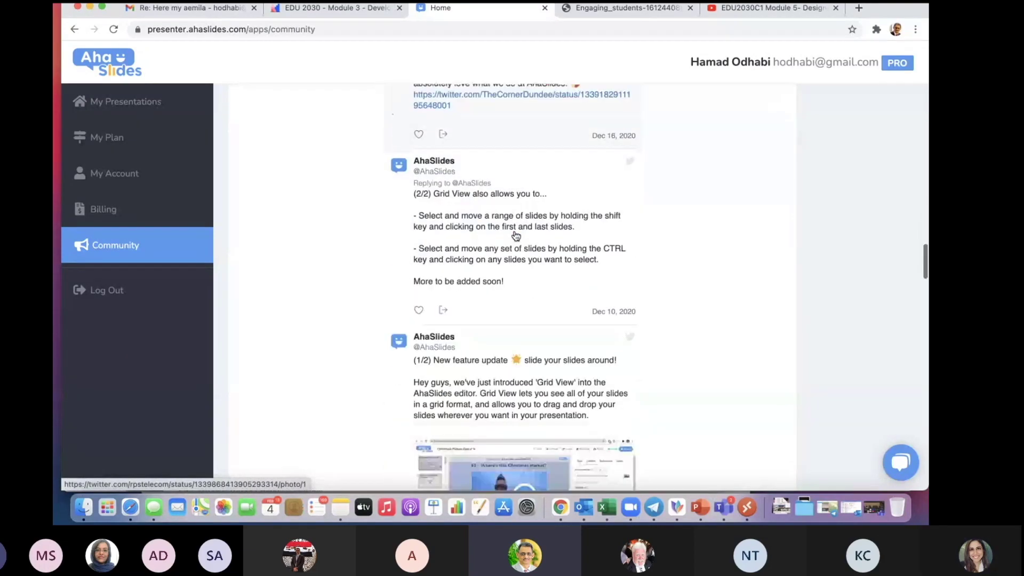
scroll(515, 235, down, 5)
scroll(515, 236, down, 10)
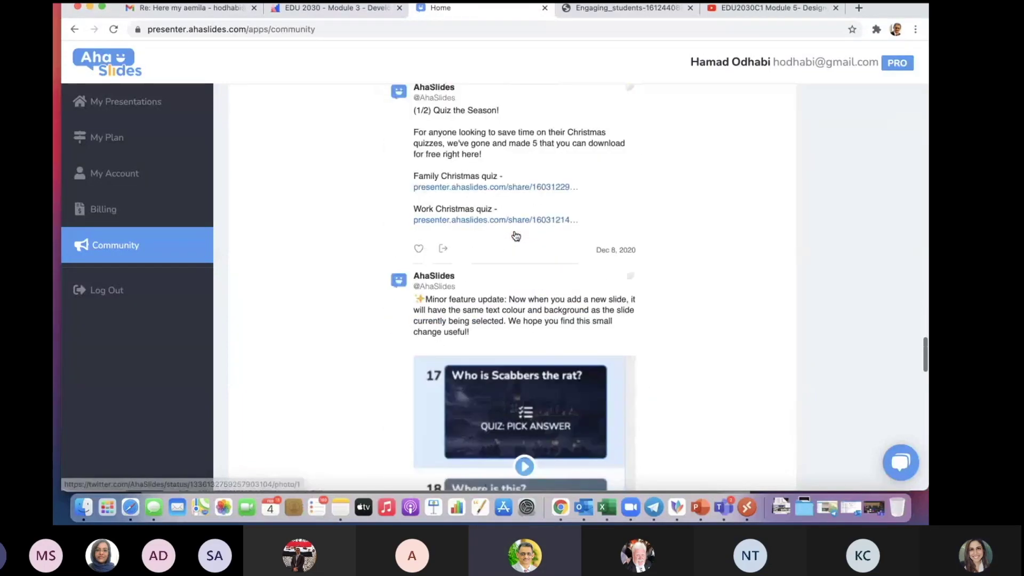
scroll(515, 236, up, 20)
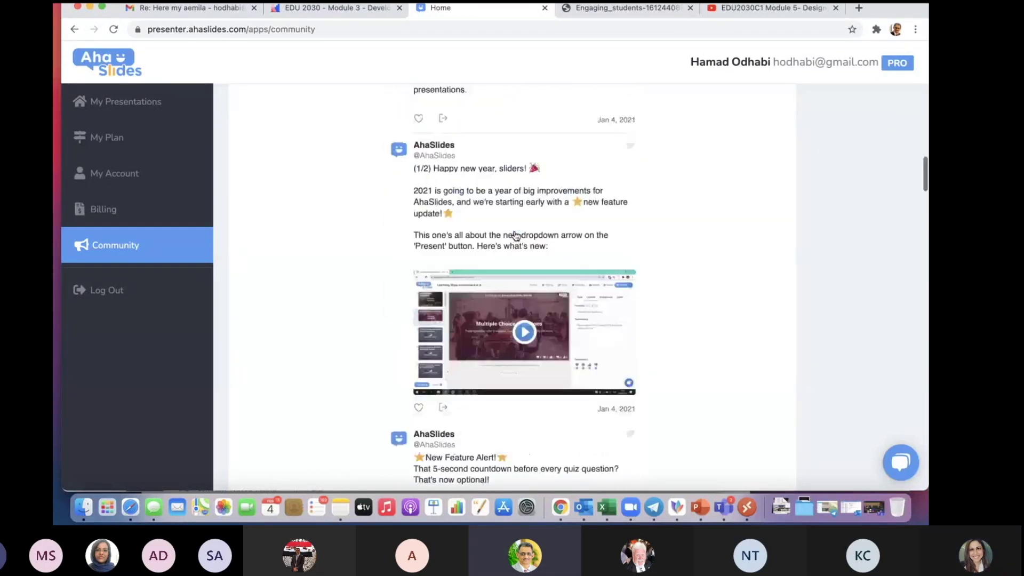
scroll(516, 235, up, 10)
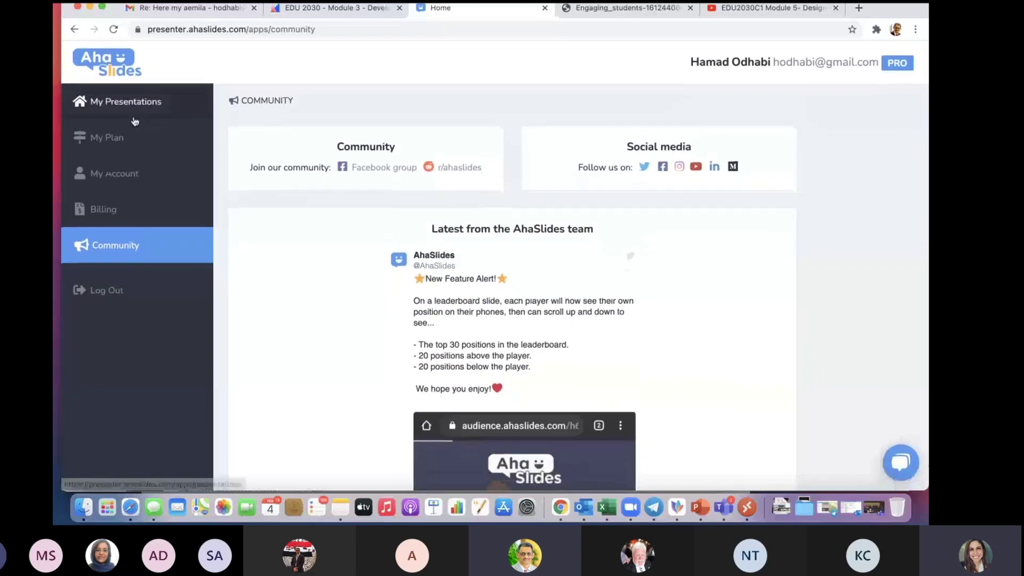
Return to the presentations list and open the account page with the profile and password settings
click(121, 110)
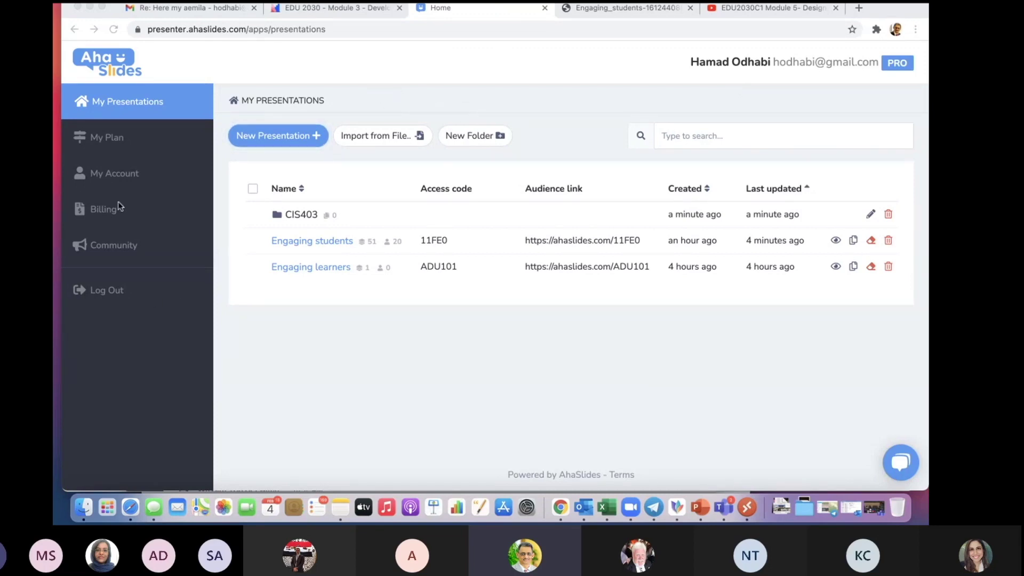
click(126, 175)
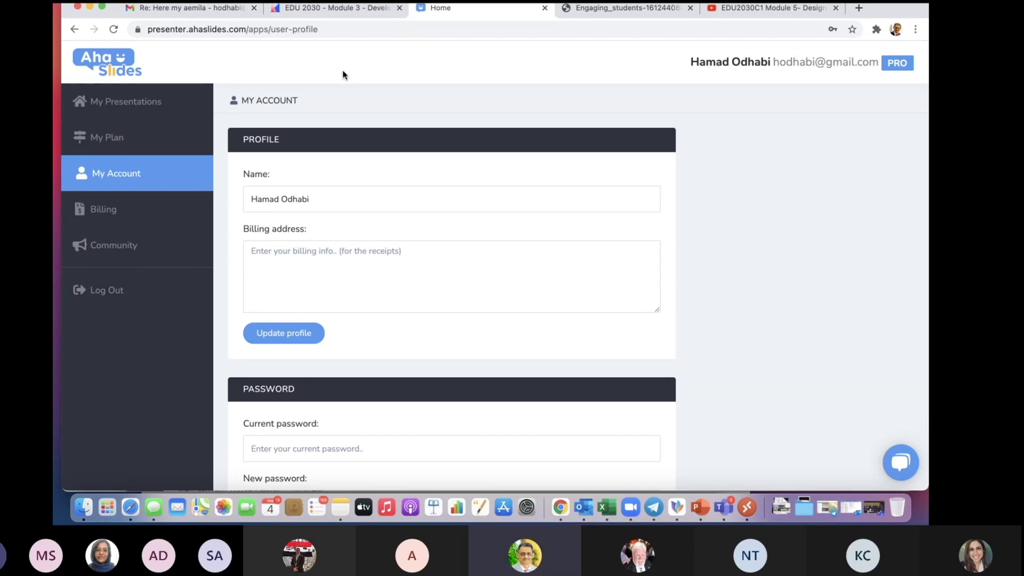
Switch to the Mentimeter Module 3 presentation, select the question about teaching English, and try adding a slide after it
click(331, 9)
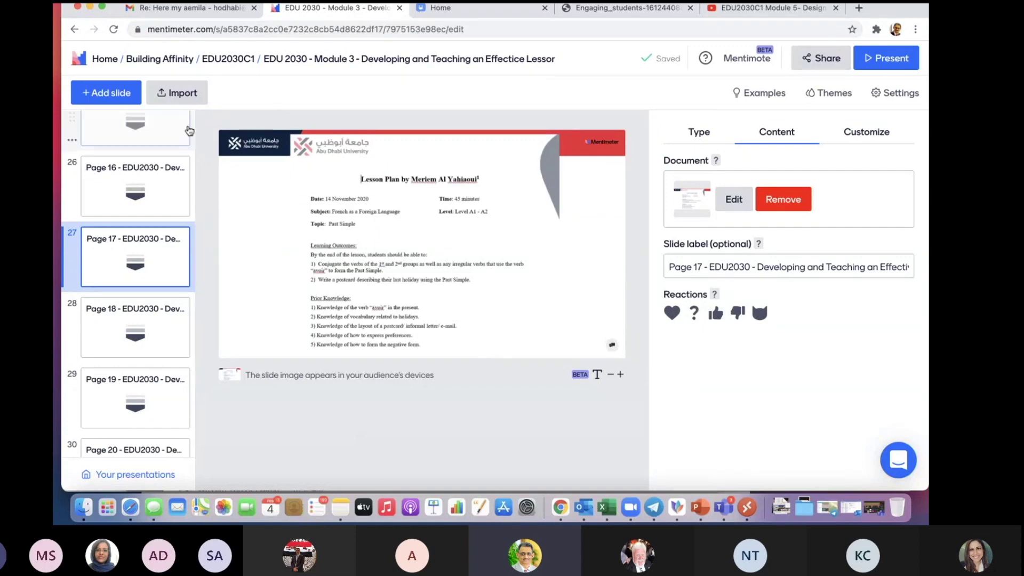
scroll(138, 160, up, 15)
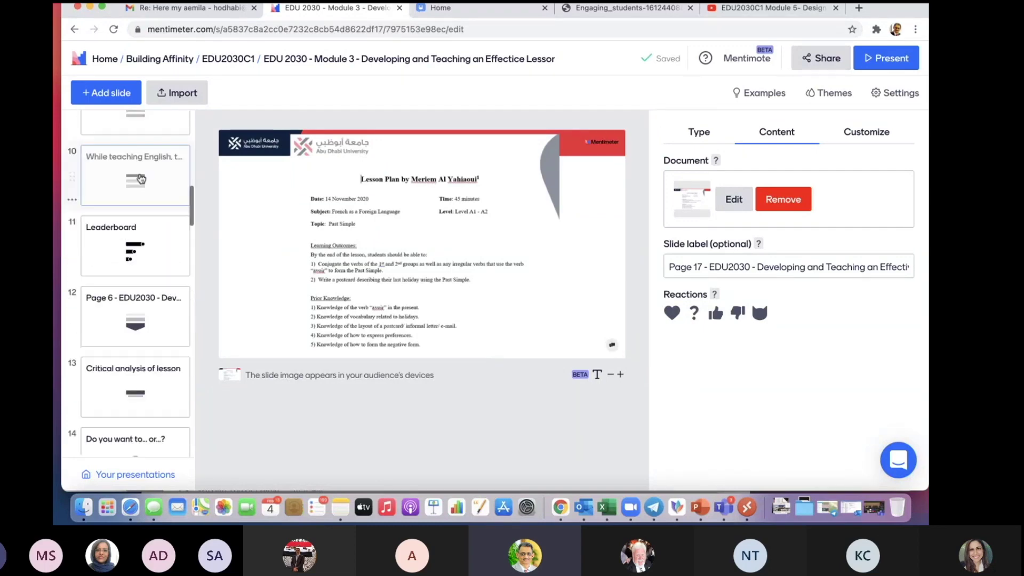
click(140, 177)
click(111, 93)
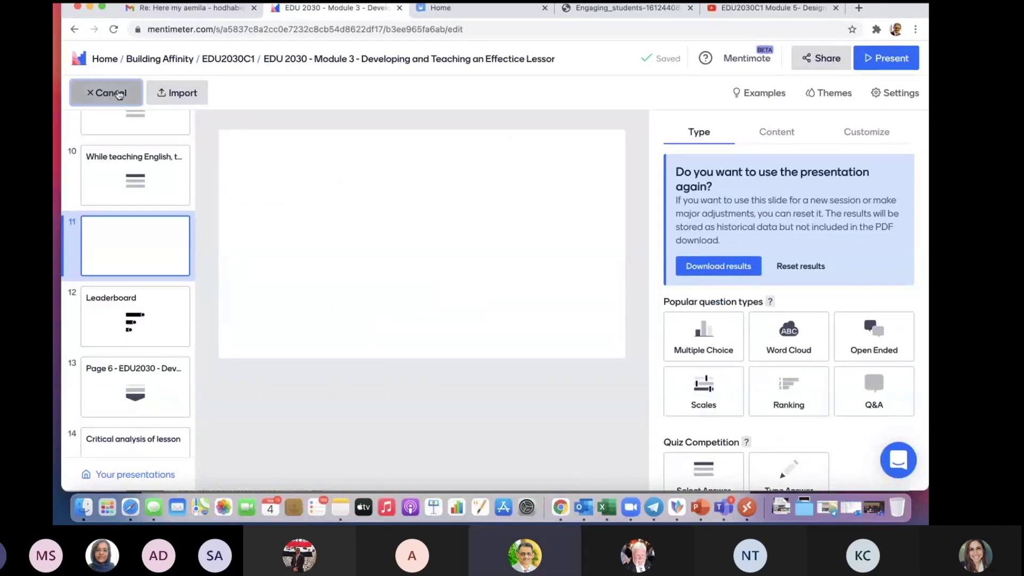
click(120, 94)
Start a new slide after the "Giving students voice" question and look at the available question and quiz competition types
scroll(138, 214, up, 8)
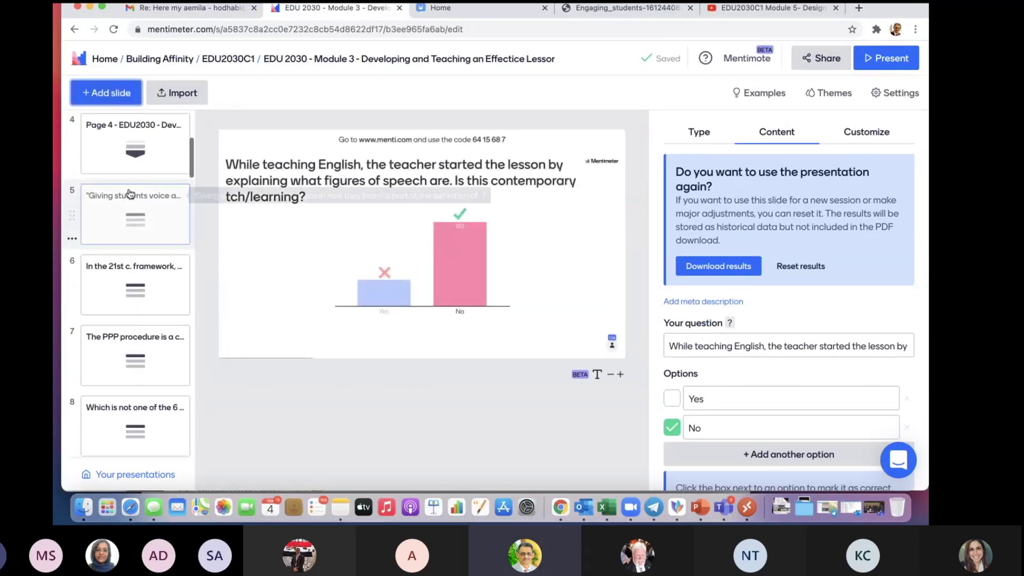
click(140, 215)
click(107, 92)
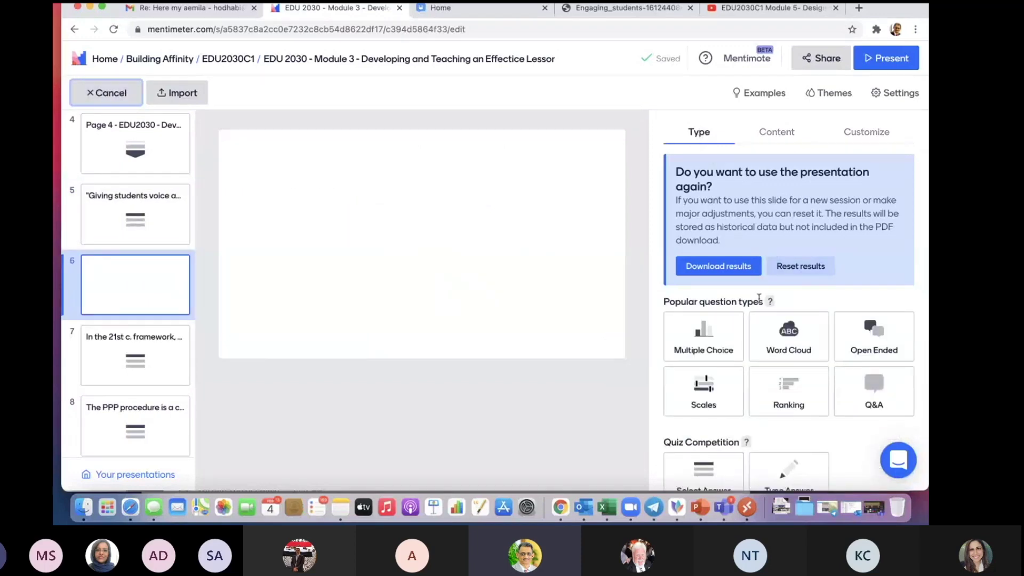
scroll(757, 312, down, 5)
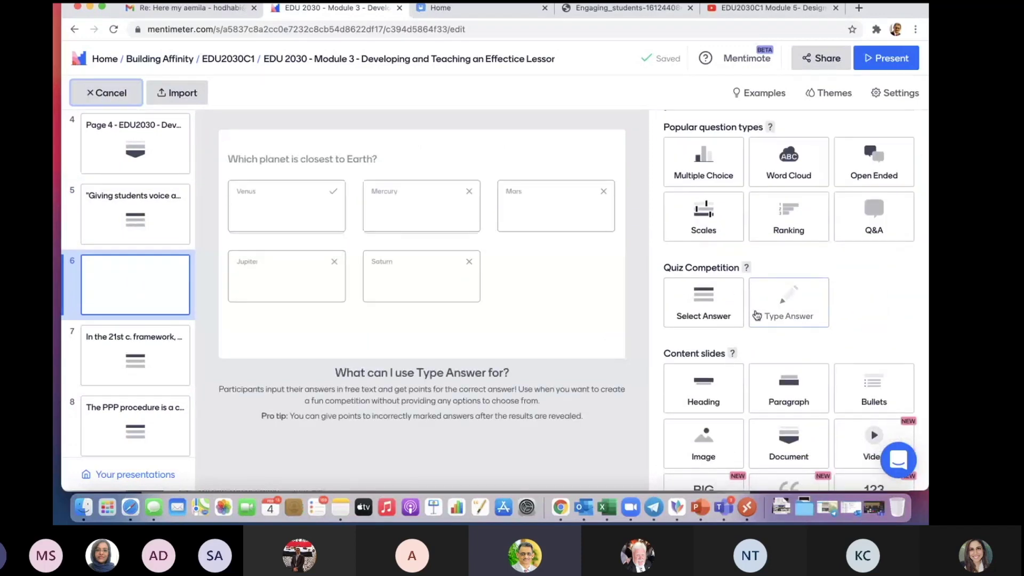
scroll(756, 315, up, 1)
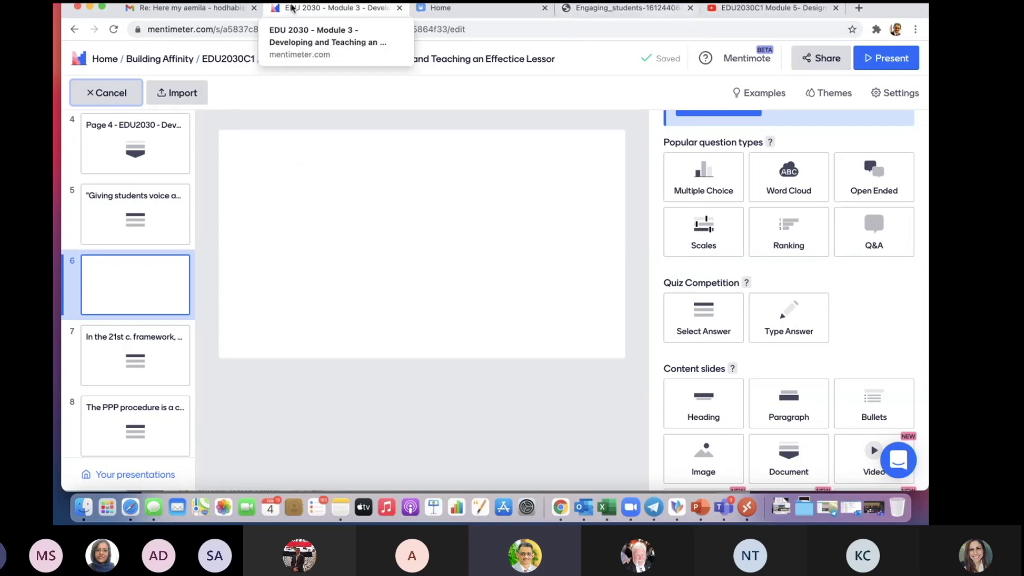
Switch to AhaSlides, view the leaderboard post on the Community page, and open the current plan details
click(445, 7)
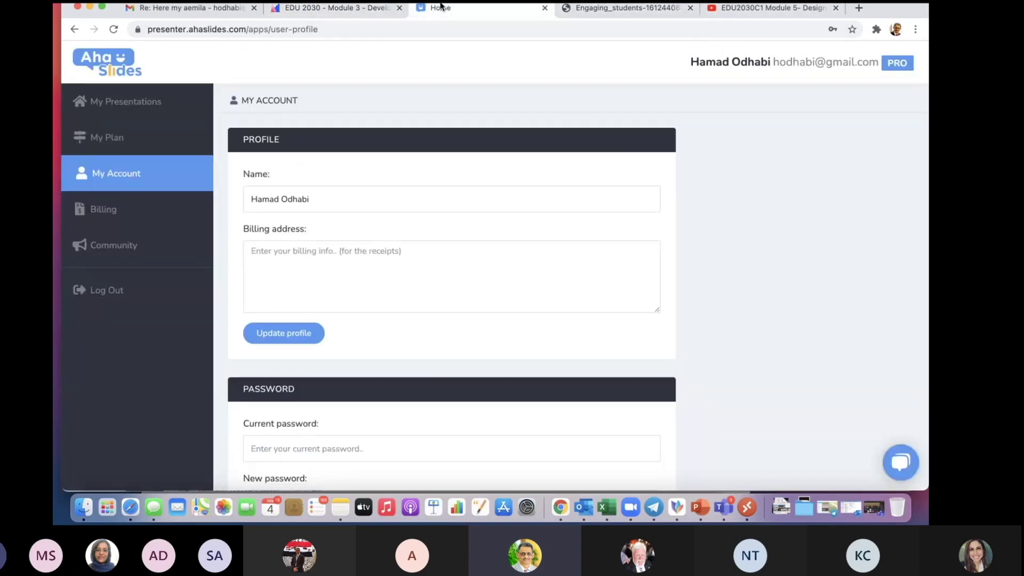
click(105, 251)
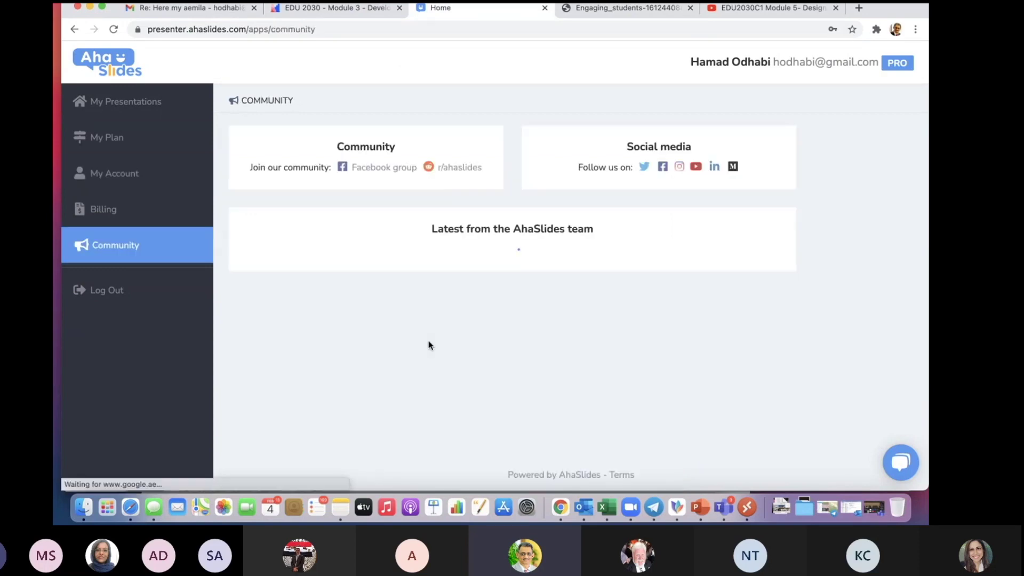
scroll(400, 315, down, 5)
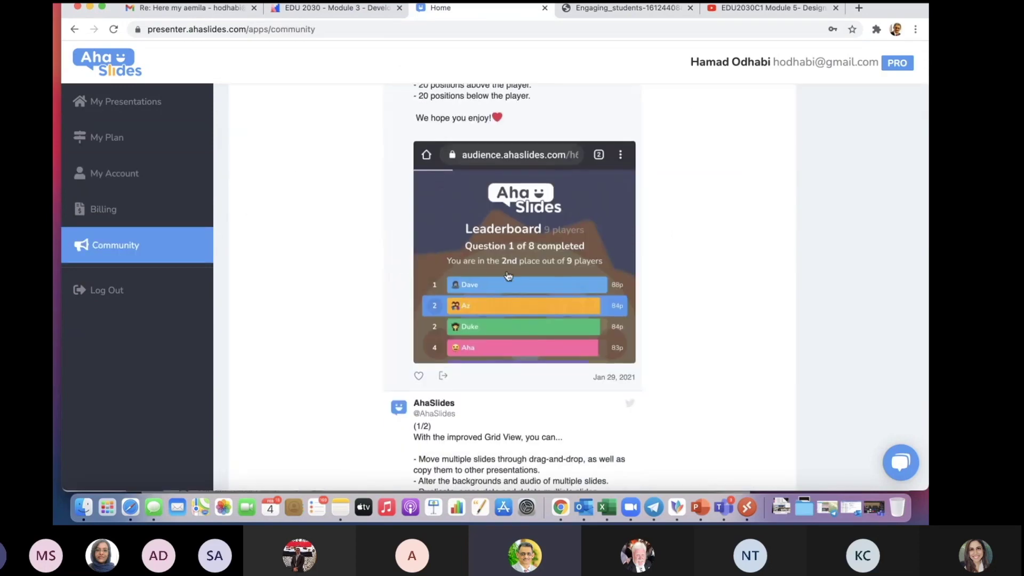
click(107, 139)
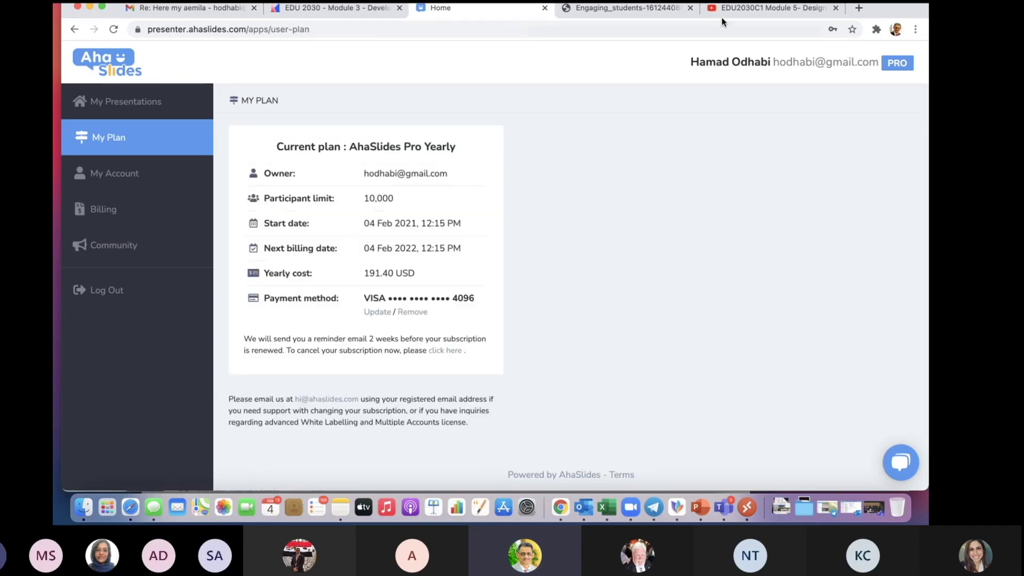
Switch to the Mentimeter presentation and look through its quiz, content slide and advanced question types
click(336, 7)
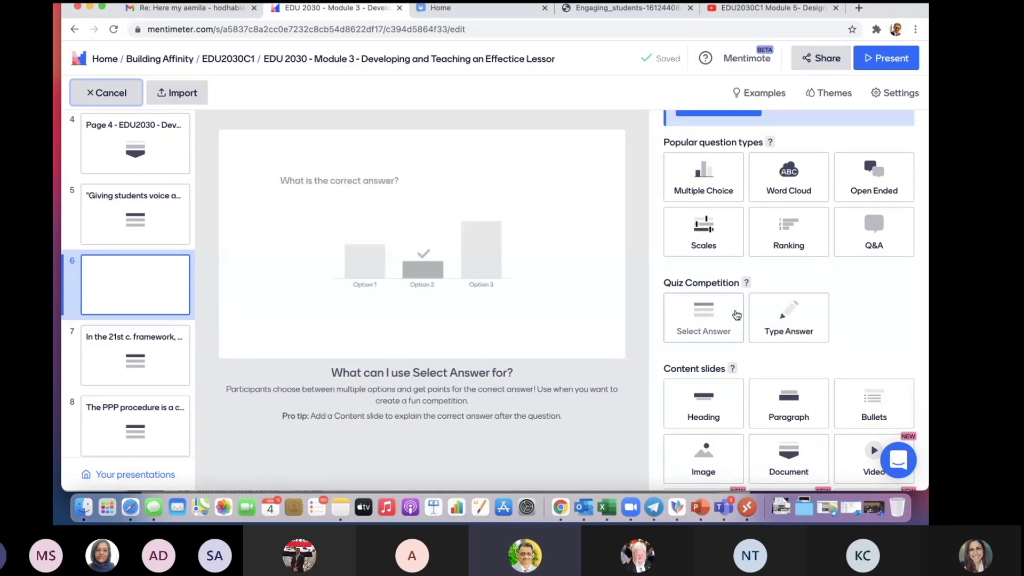
scroll(736, 314, down, 5)
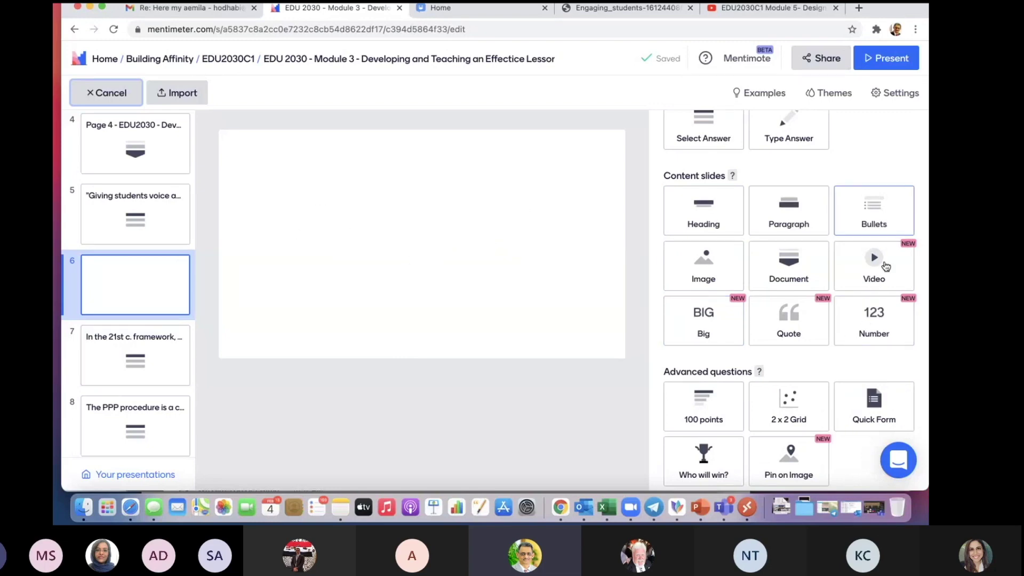
scroll(775, 295, down, 1)
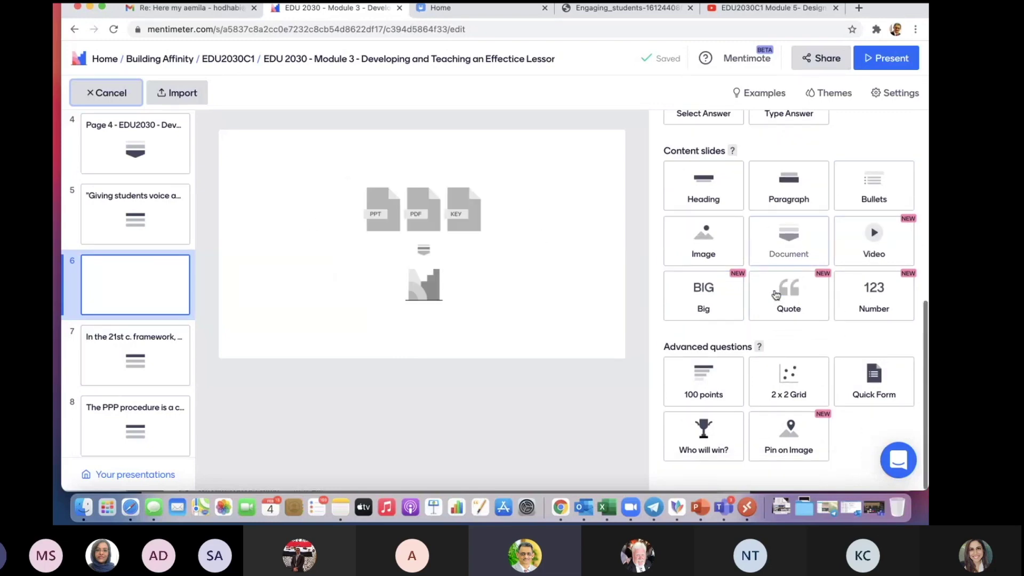
scroll(776, 295, up, 7)
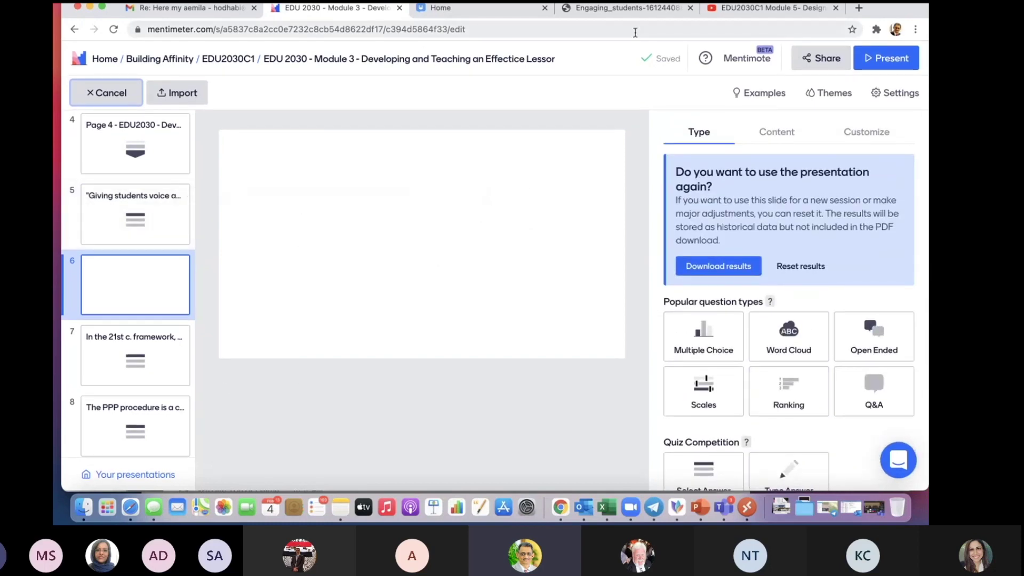
click(460, 8)
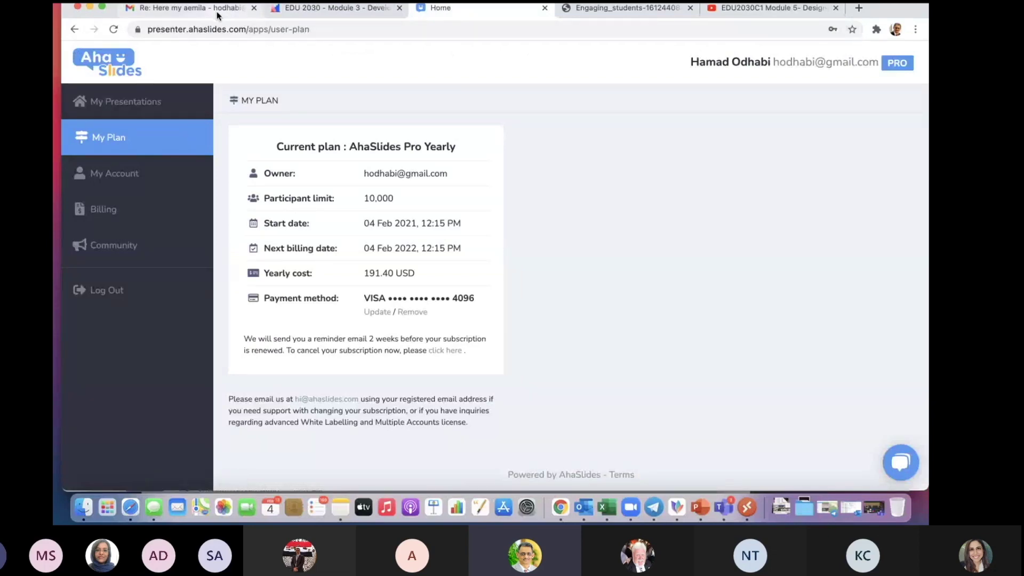
click(312, 9)
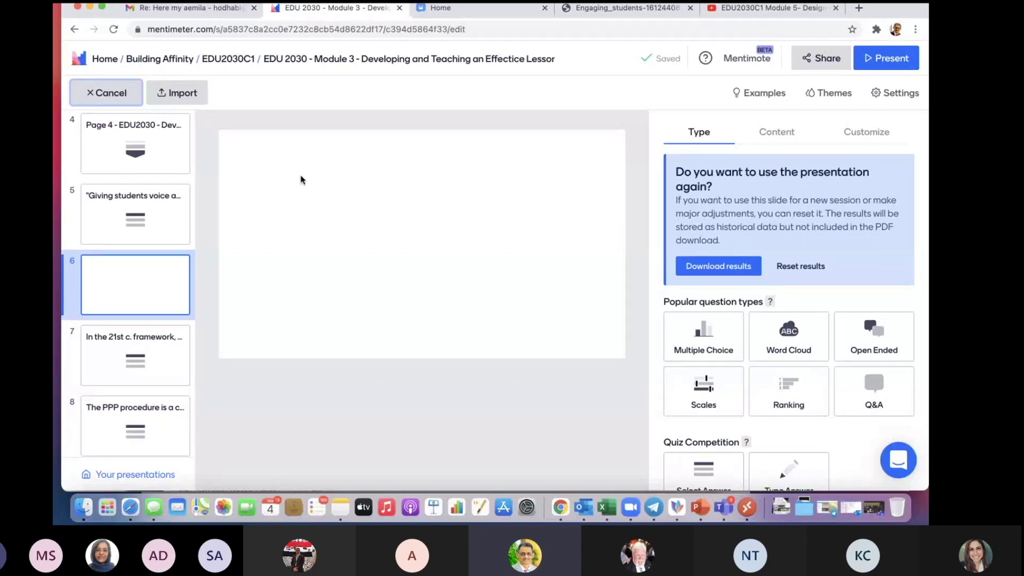
click(476, 12)
click(365, 8)
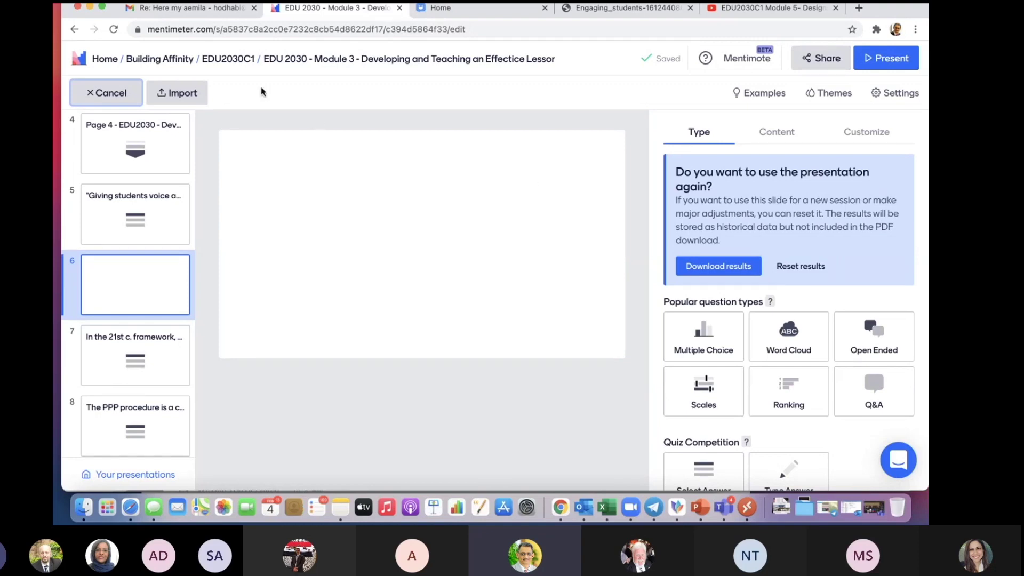
Switch to AhaSlides and open the Engaging students presentation from the presentations list
click(441, 9)
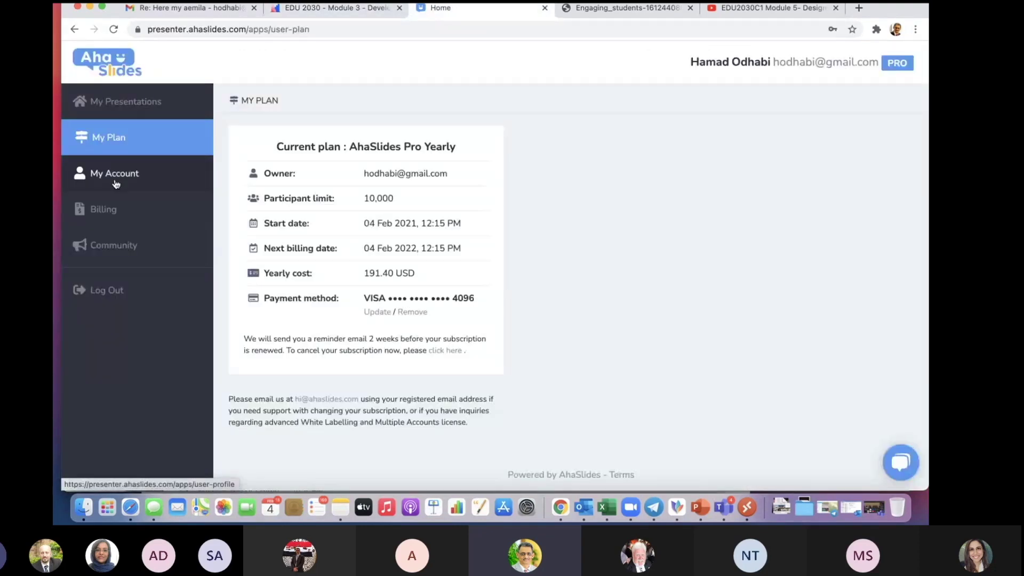
click(123, 108)
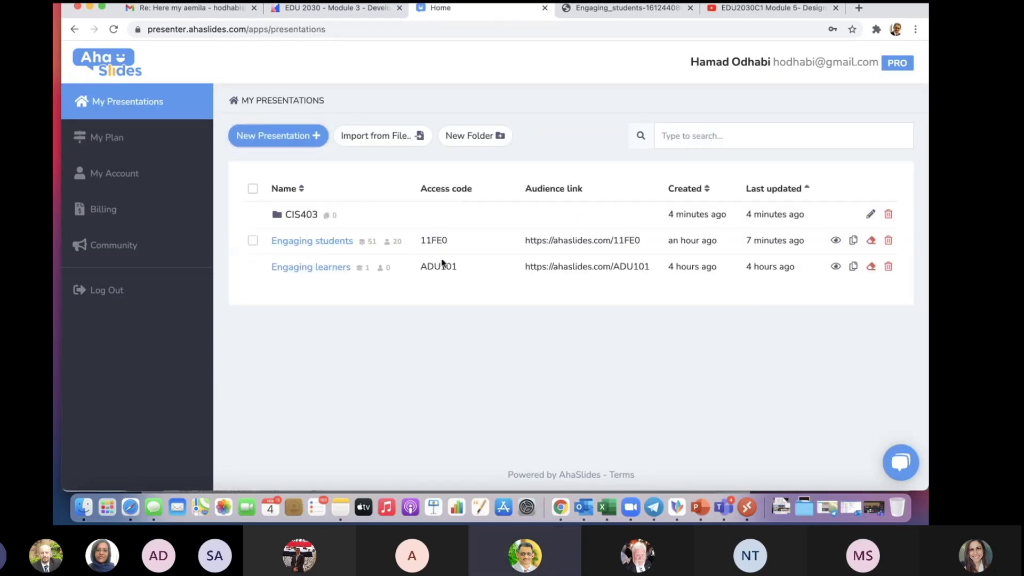
click(297, 242)
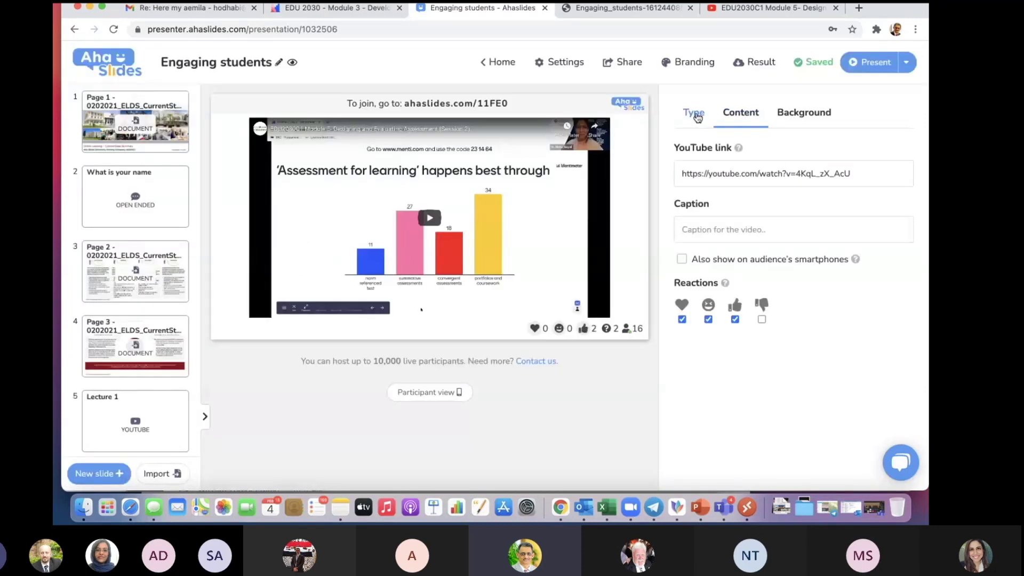
Compare the AhaSlides branding options for logo, background and font with Mentimeter's themes, and return to AhaSlides
click(699, 65)
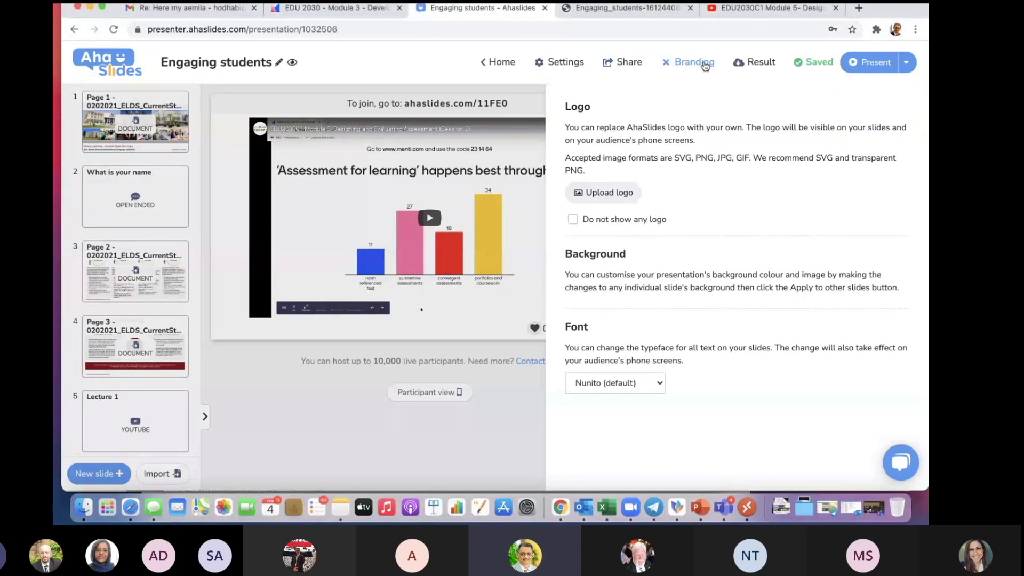
click(328, 8)
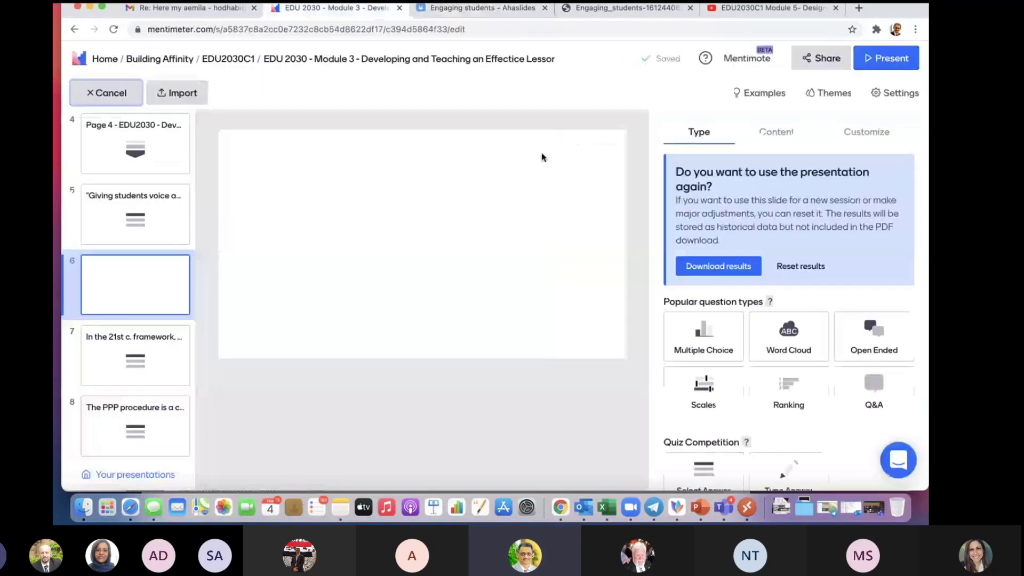
click(833, 94)
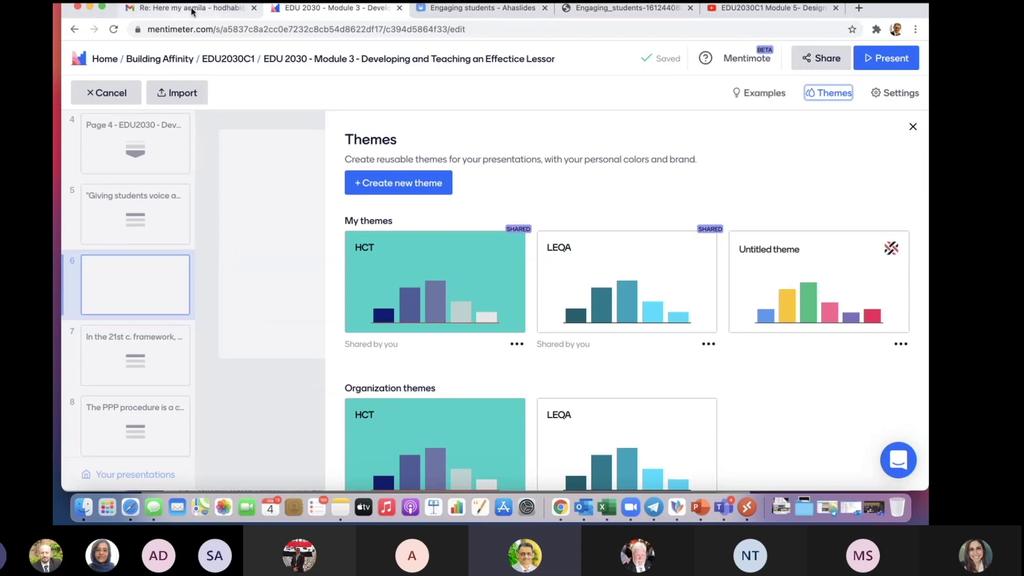
click(486, 10)
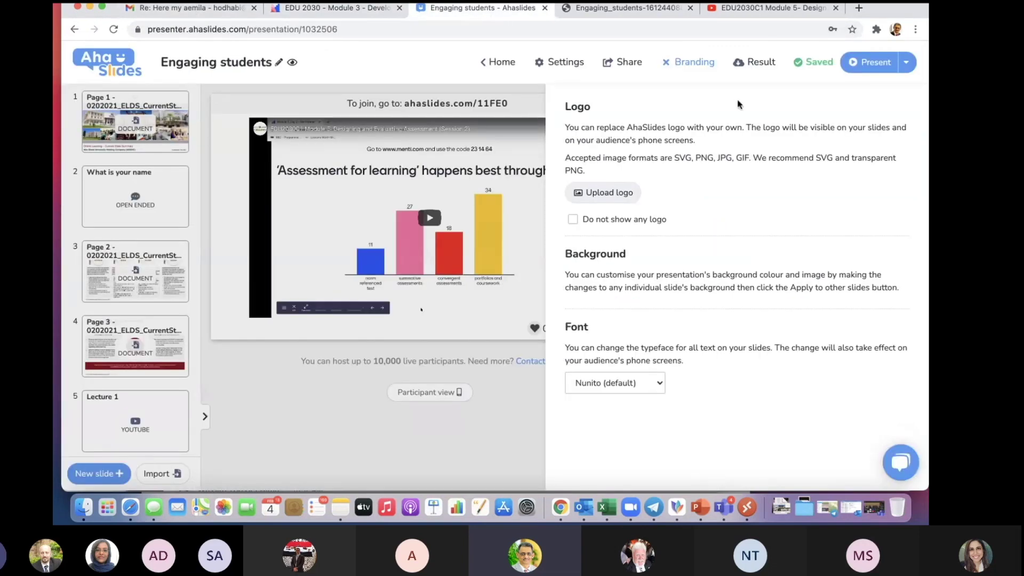
Close the branding options and preview the YouTube video slide as participants see it
click(487, 430)
click(419, 394)
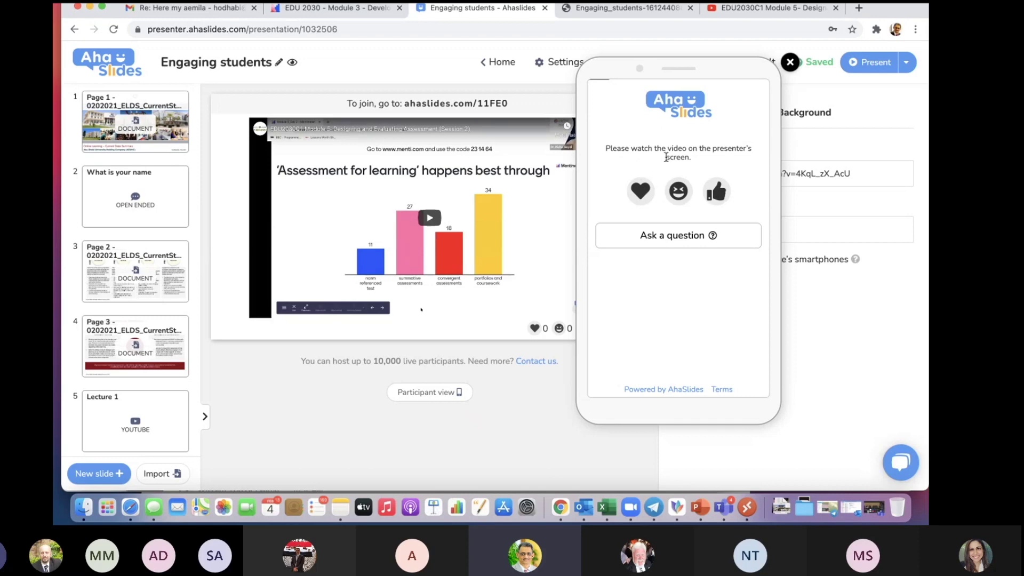
click(789, 61)
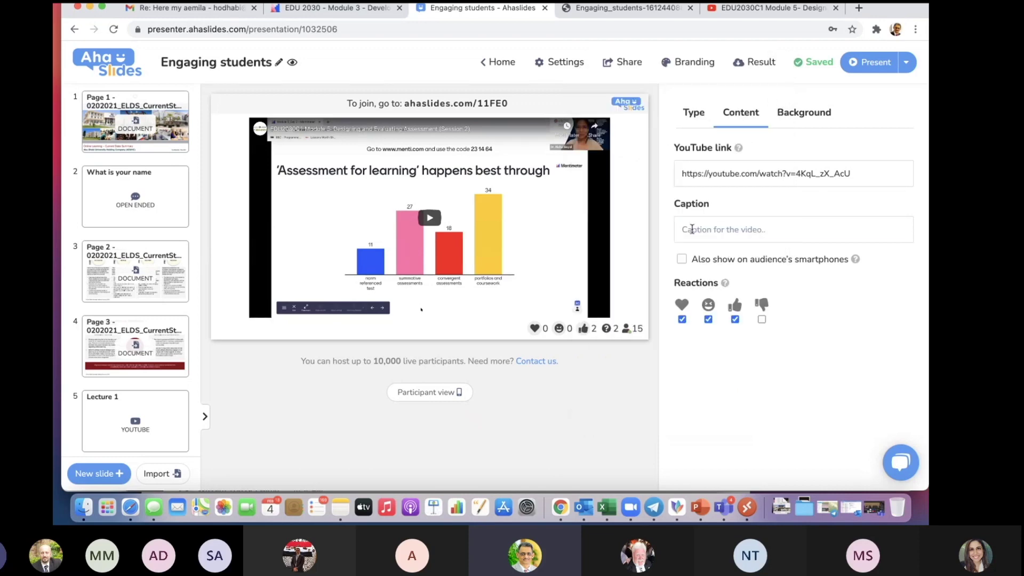
Set the YouTube video to also show on the audience's smartphones and check it in the participant view
click(682, 262)
click(446, 393)
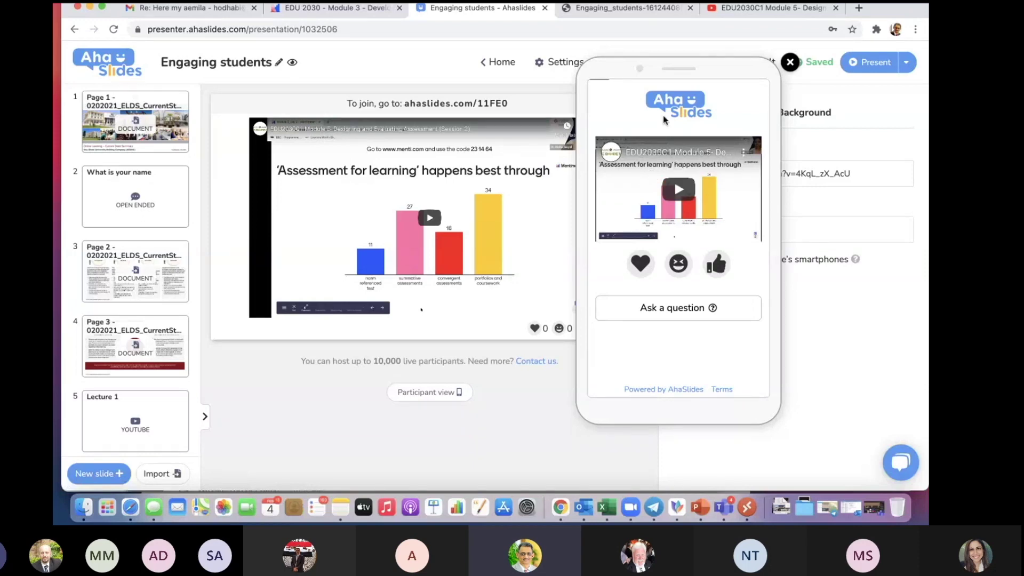
click(790, 62)
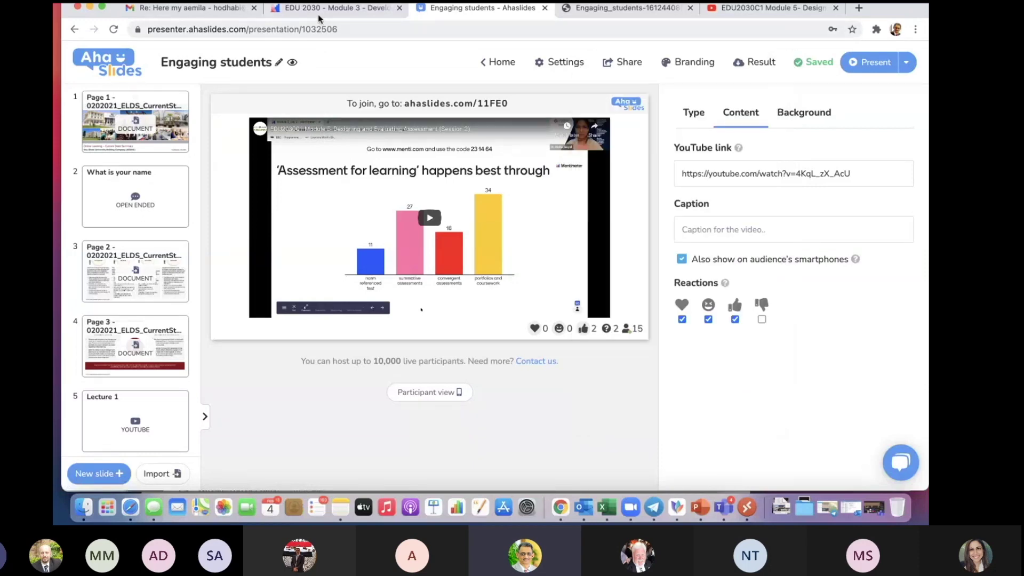
Switch to Mentimeter, present the "Overview of Session 2" slide, and display the voting instructions
click(319, 15)
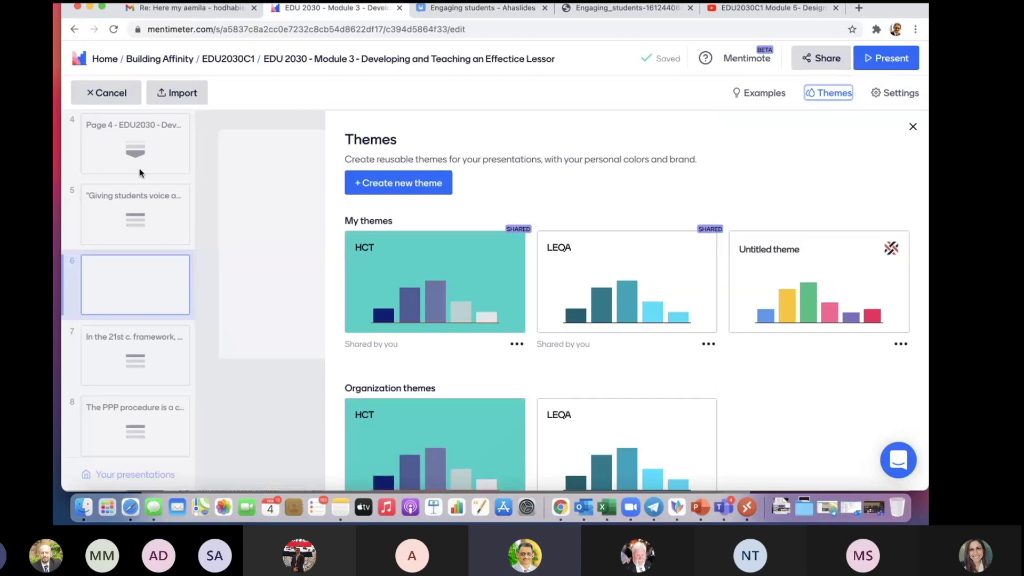
click(161, 154)
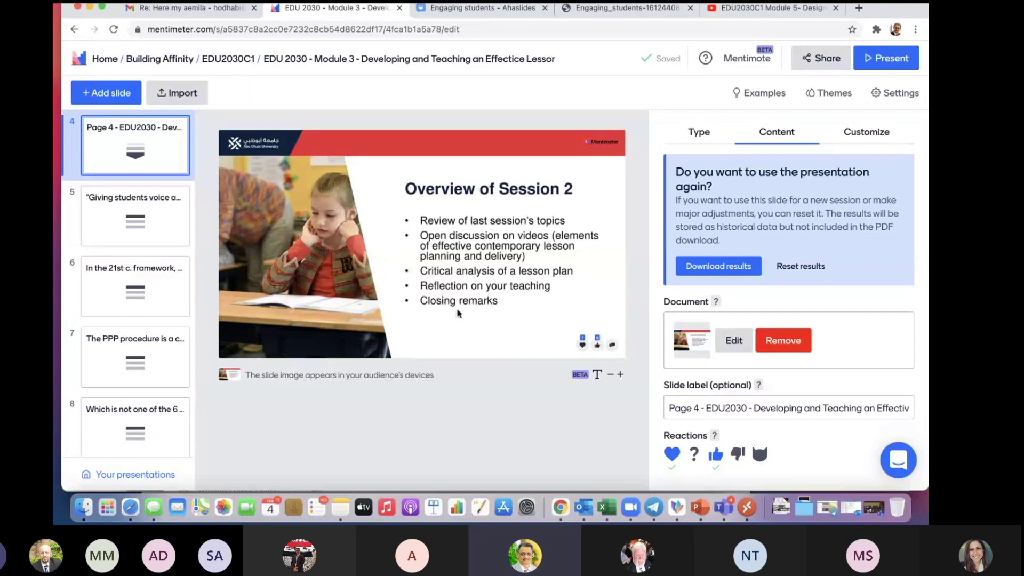
click(892, 57)
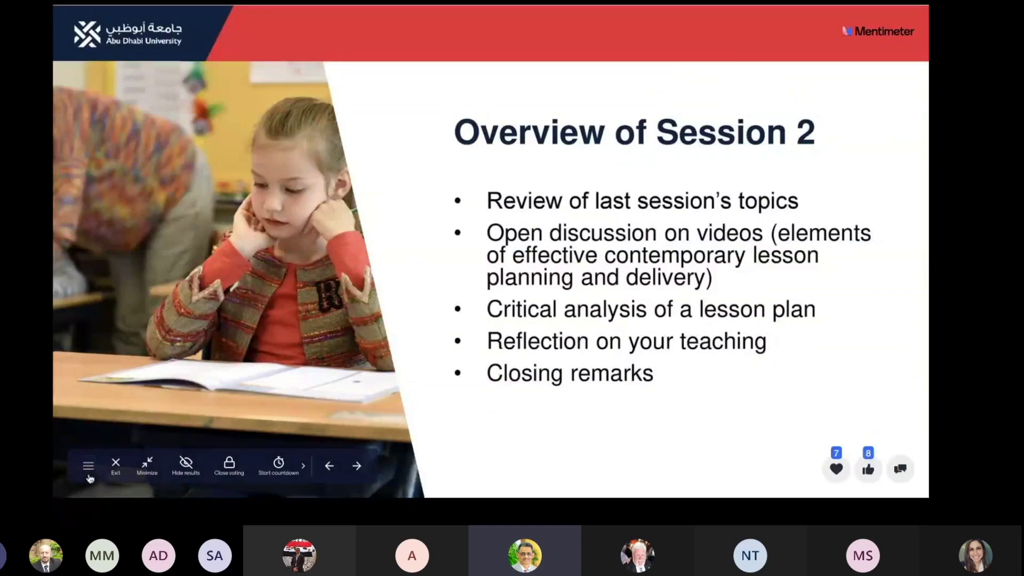
click(88, 476)
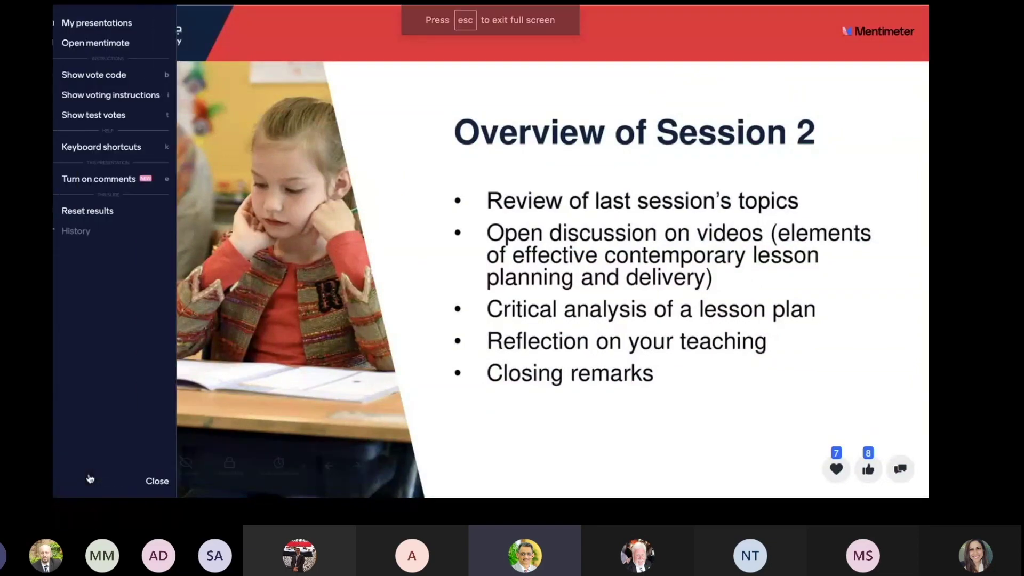
click(126, 104)
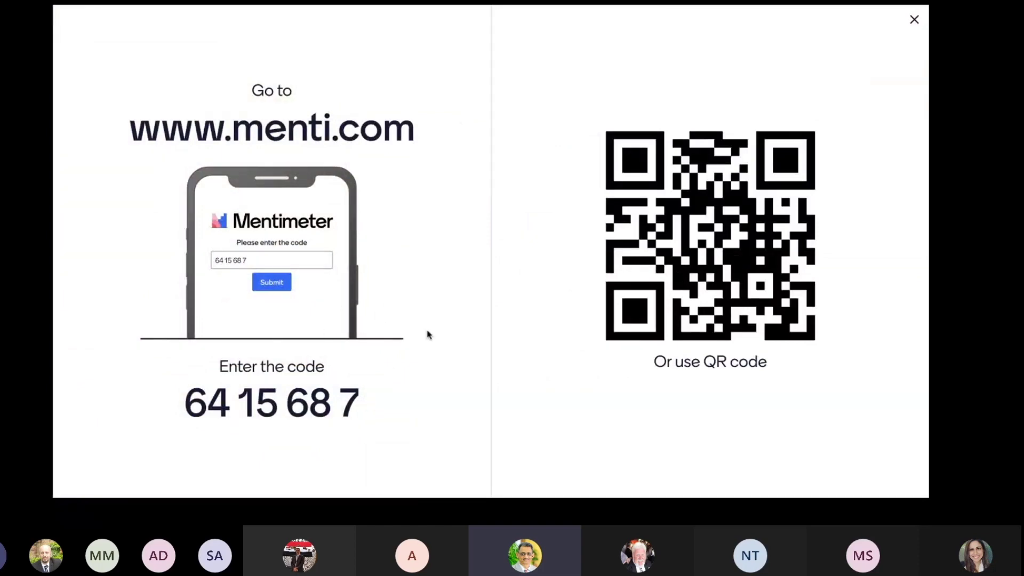
Exit the Mentimeter presentation and switch back to the AhaSlides Engaging students presentation
key(Escape)
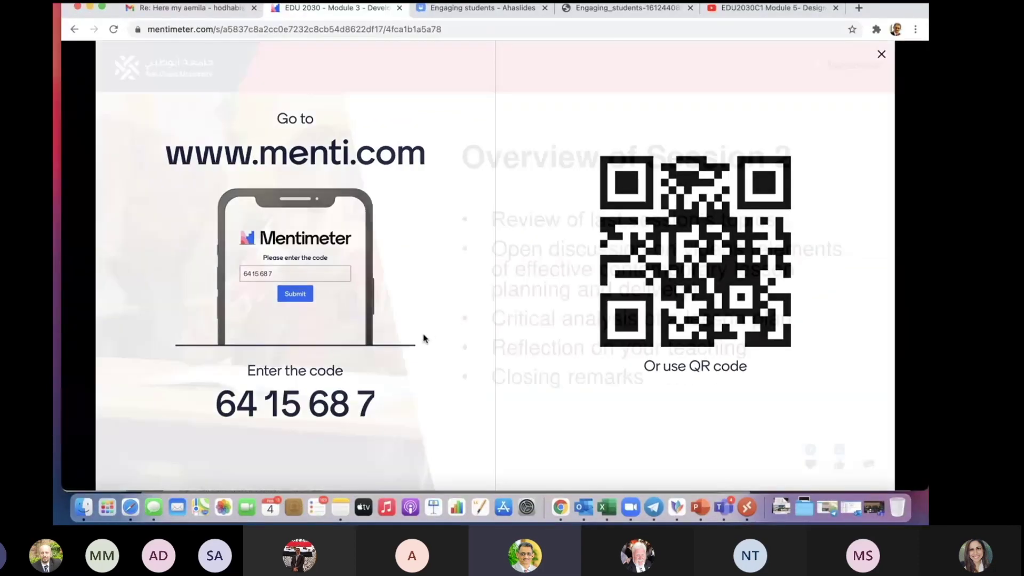
key(Escape)
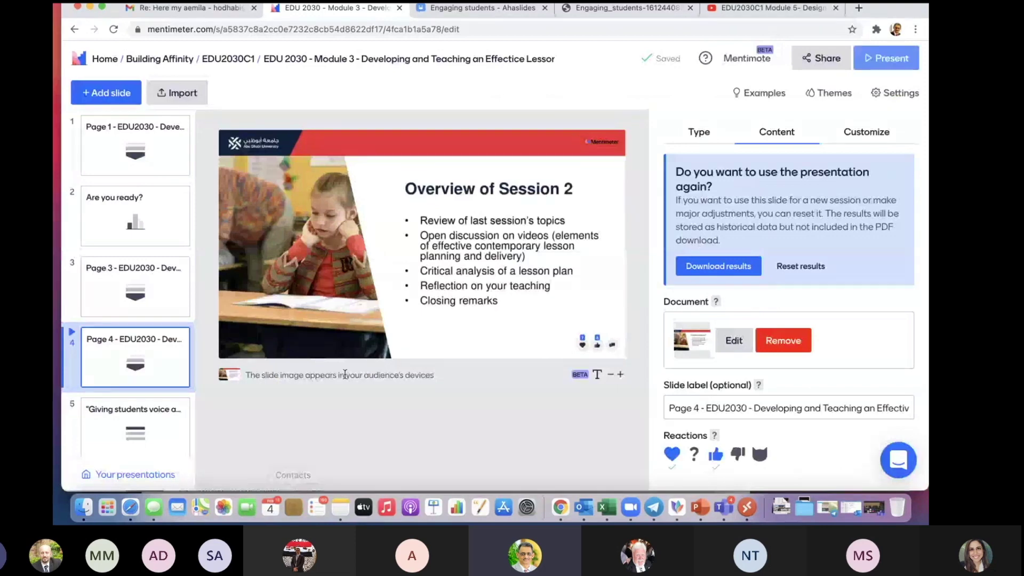
click(455, 9)
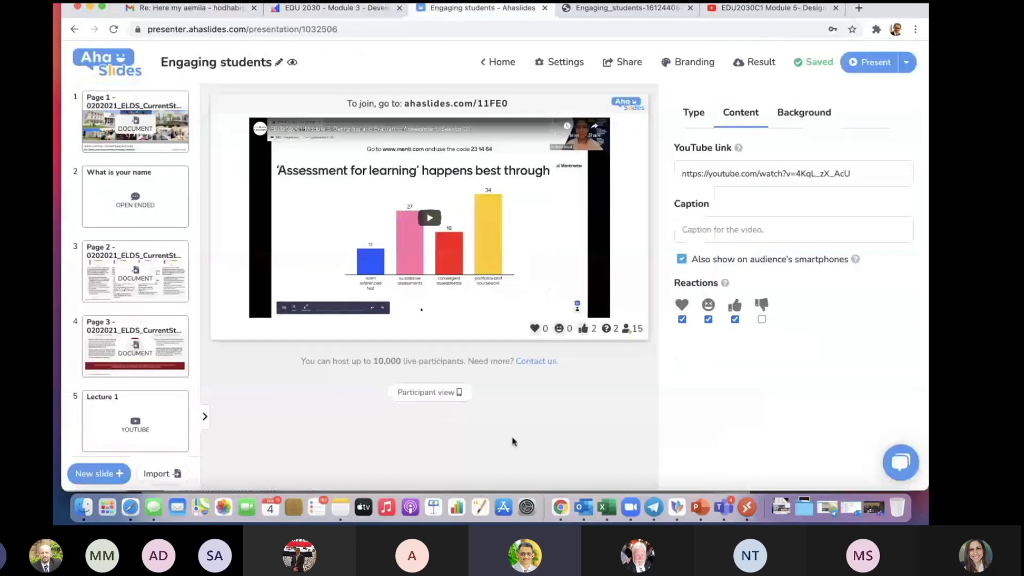